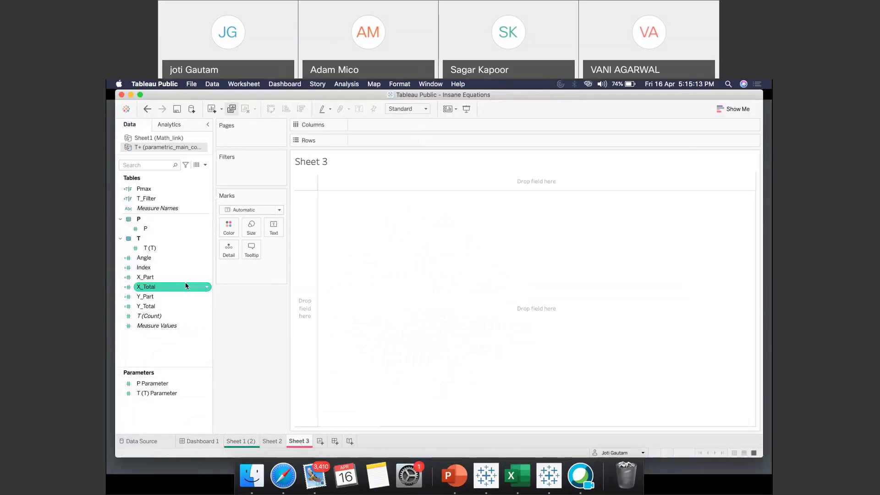
Step: Open the X_Part calculated field and examine its formula, leaving it unmodified
{"action": "right_click", "coordinate": [197, 277]}
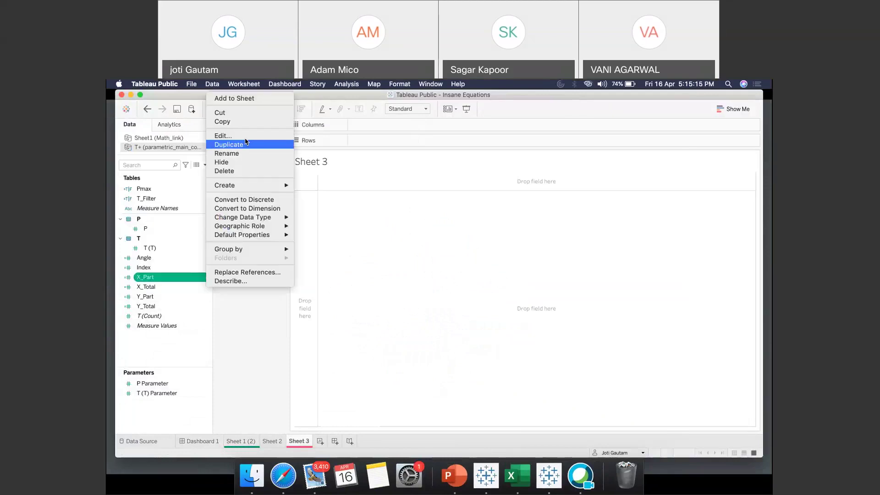
{"action": "left_click", "coordinate": [230, 135]}
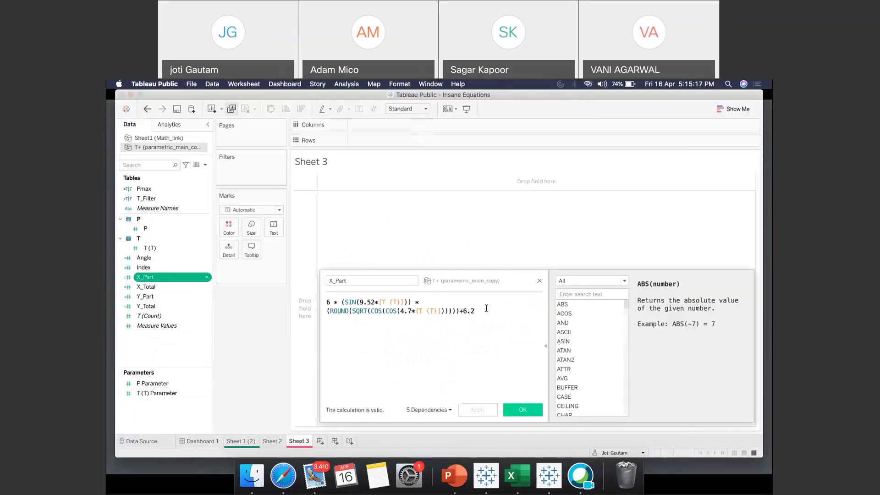
{"action": "key", "text": "super+a"}
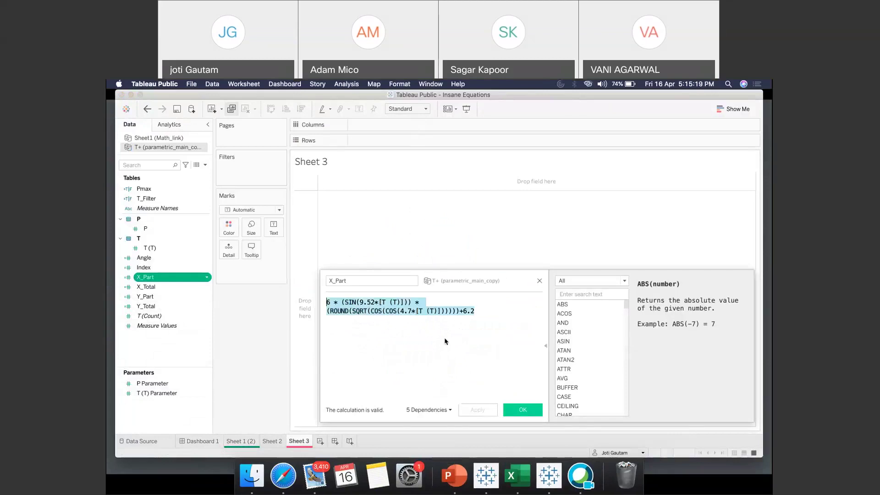
{"action": "left_click", "coordinate": [537, 413]}
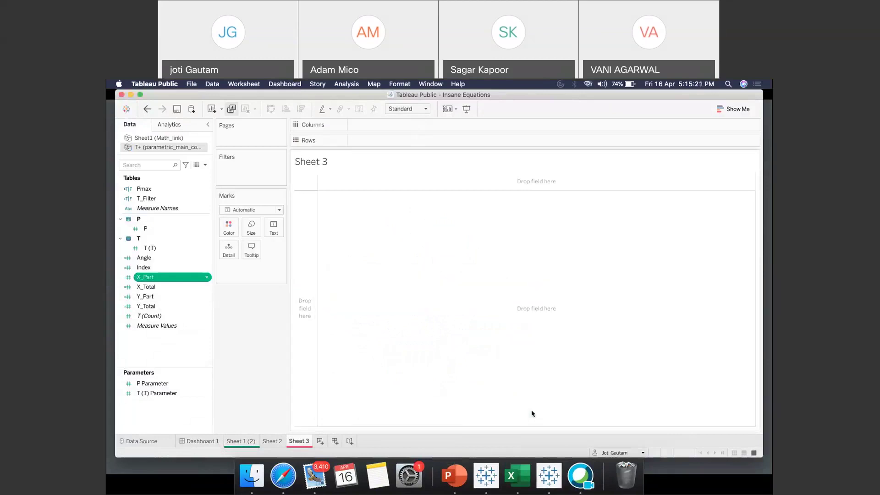
Step: Open the Y_Part calculated field and examine its formula, leaving it unmodified
{"action": "left_click", "coordinate": [207, 296]}
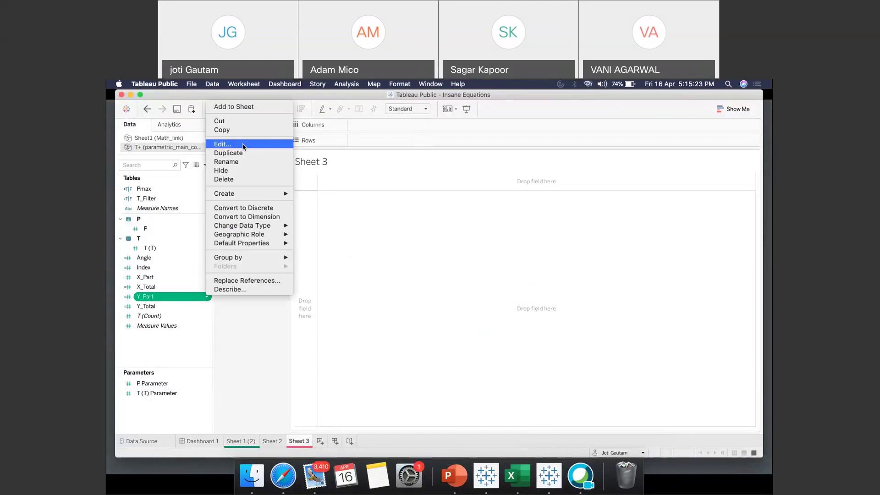
{"action": "left_click", "coordinate": [244, 145]}
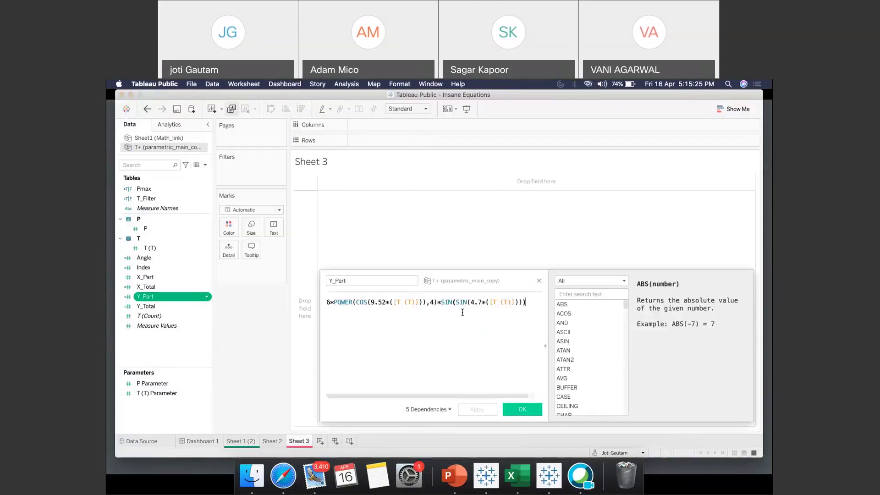
{"action": "left_click_drag", "start_coordinate": [463, 312], "coordinate": [358, 296]}
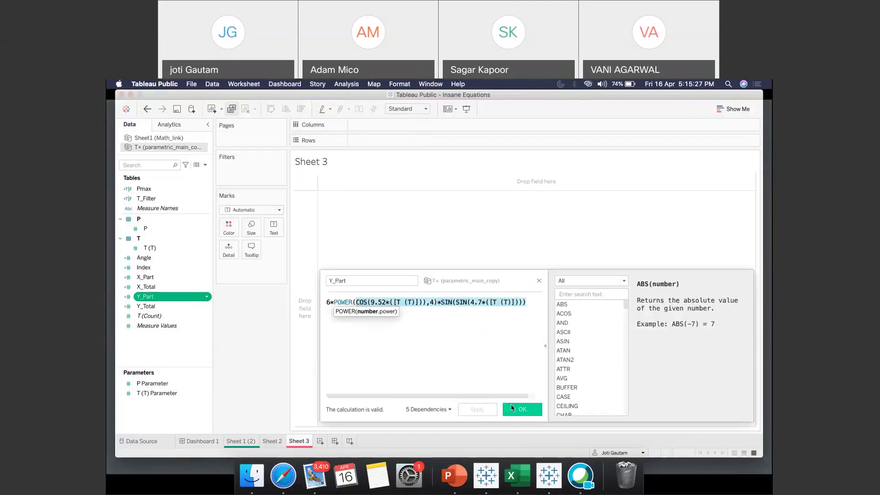
{"action": "left_click", "coordinate": [512, 408]}
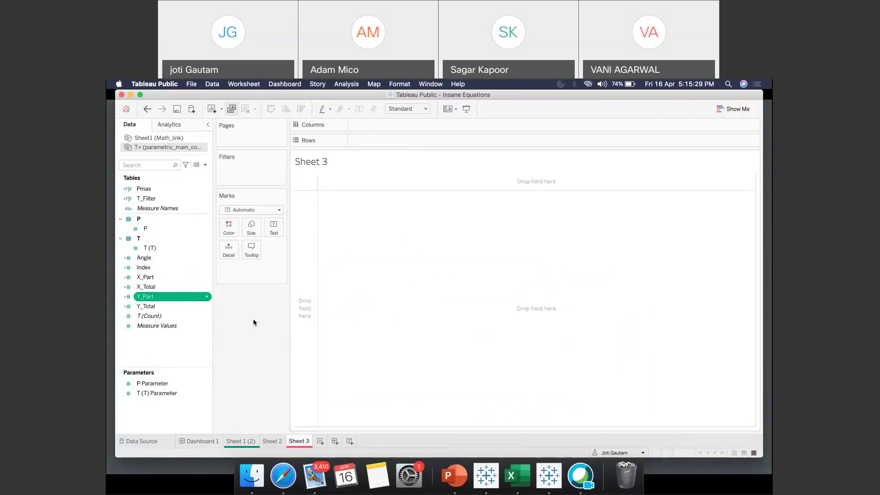
Step: Examine the data source, then switch to Excel and review the P and T value columns in the parametric_mainsheet workbook
{"action": "left_click", "coordinate": [173, 248], "text": "super"}
{"action": "left_click", "coordinate": [163, 440]}
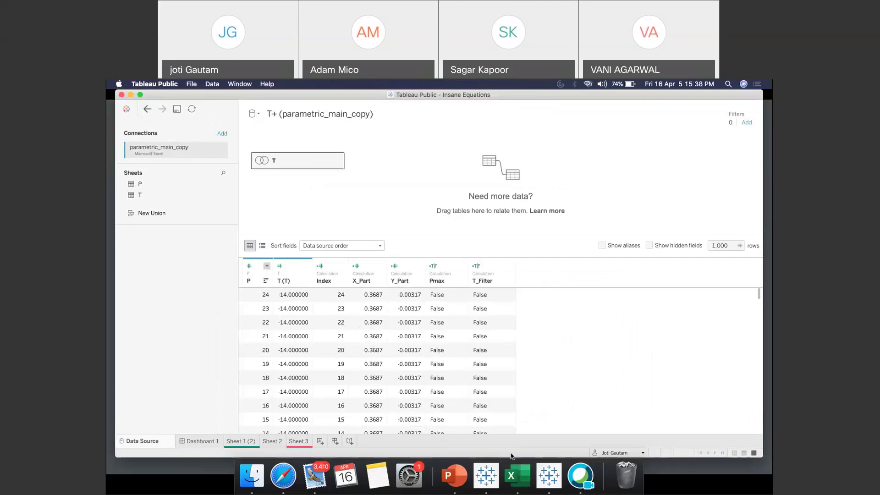
{"action": "left_click", "coordinate": [518, 476]}
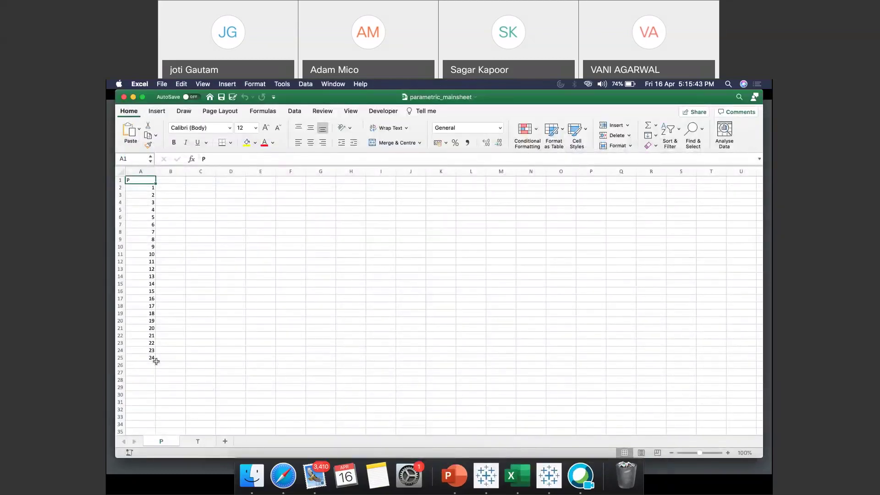
{"action": "left_click", "coordinate": [198, 443]}
{"action": "left_click", "coordinate": [188, 214]}
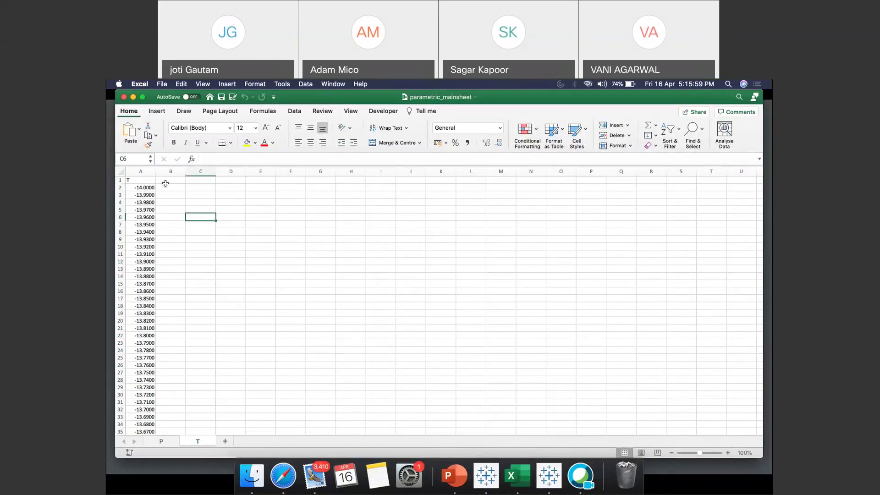
{"action": "left_click_drag", "start_coordinate": [138, 188], "coordinate": [155, 254]}
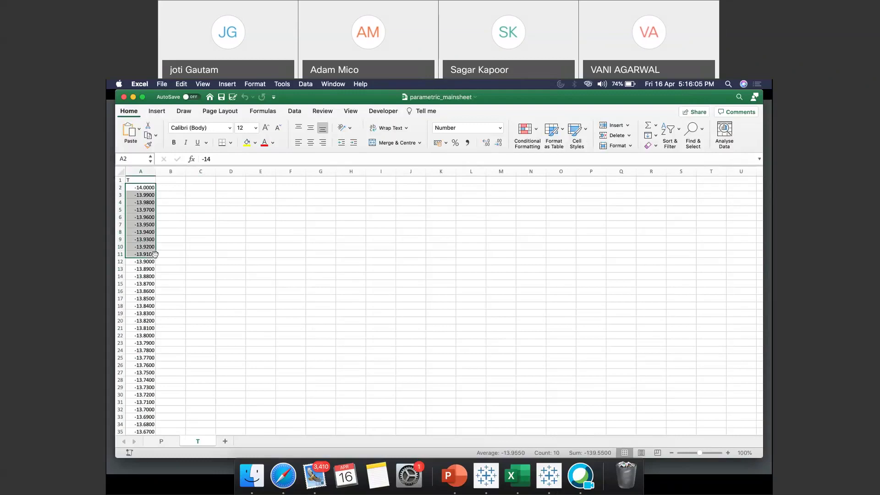
Step: Enter -14 and 14 in cells C2 and C3 of the T sheet and clear both cells again
{"action": "left_click", "coordinate": [202, 189]}
{"action": "type", "text": "-14"}
{"action": "key", "text": "Return"}
{"action": "type", "text": "14"}
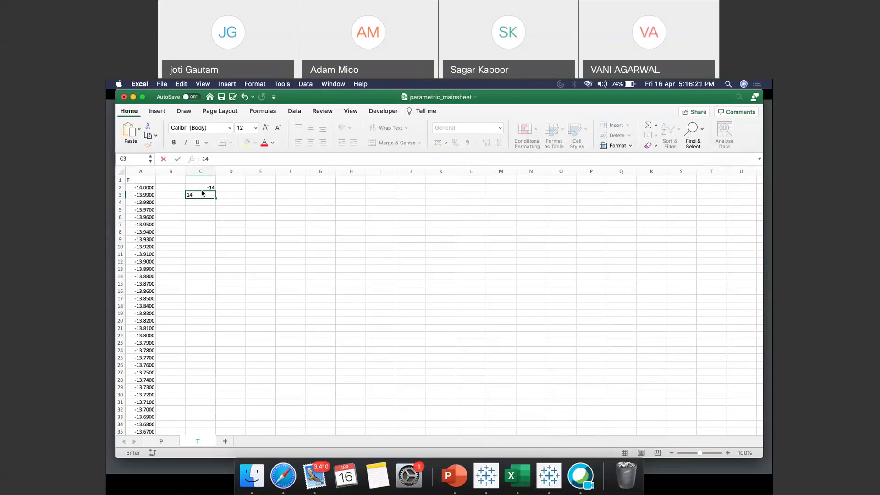
{"action": "left_click", "coordinate": [145, 181]}
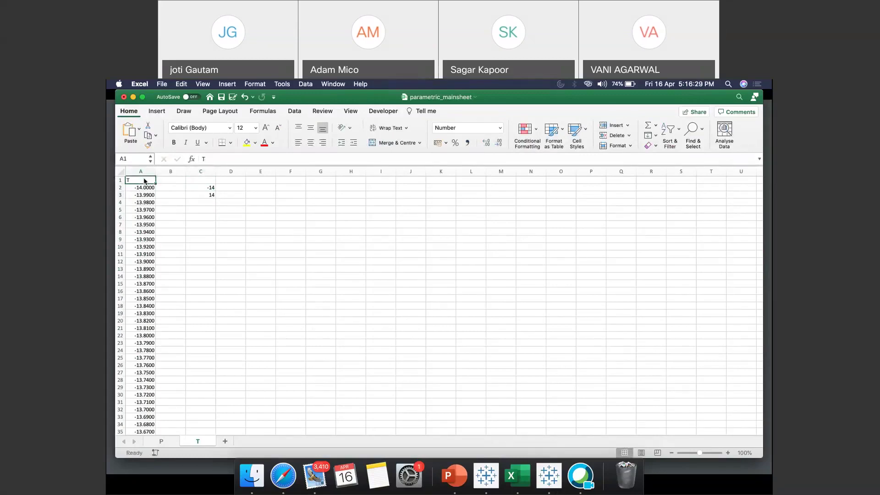
{"action": "left_click_drag", "start_coordinate": [210, 187], "coordinate": [211, 191]}
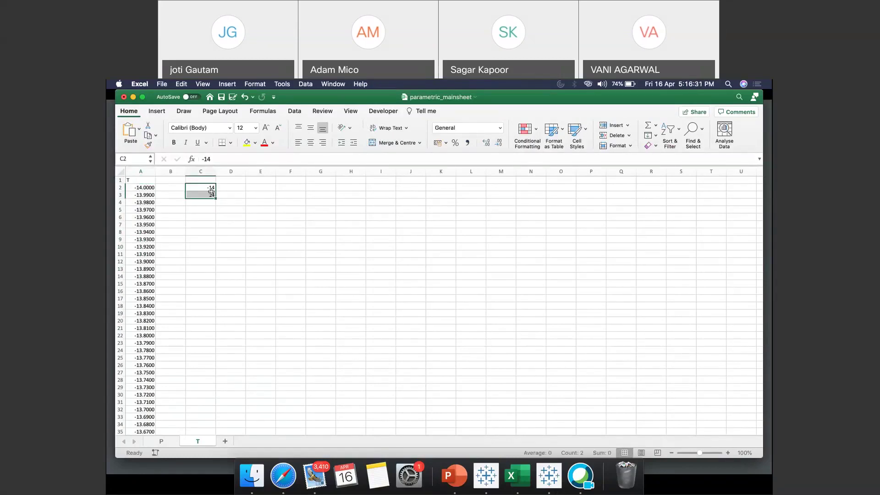
{"action": "key", "text": "Delete"}
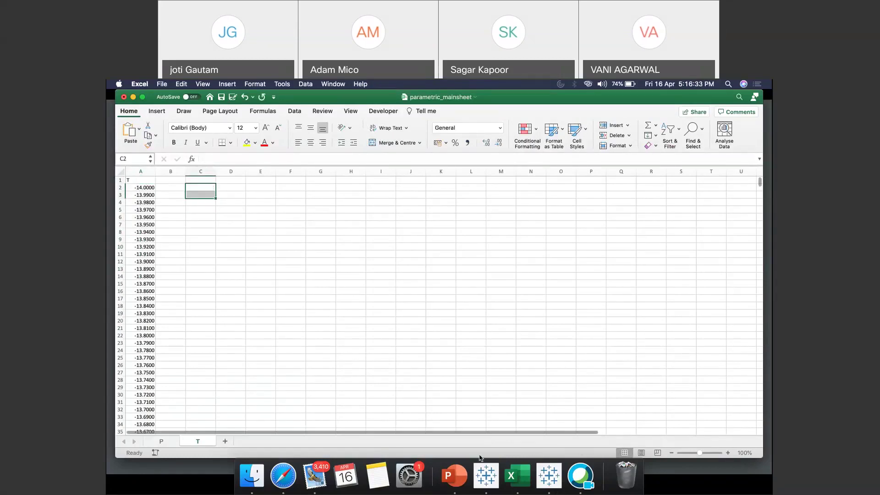
Step: Switch to Tableau Public and inspect the join clause between the T and P tables in the data source
{"action": "left_click", "coordinate": [485, 474]}
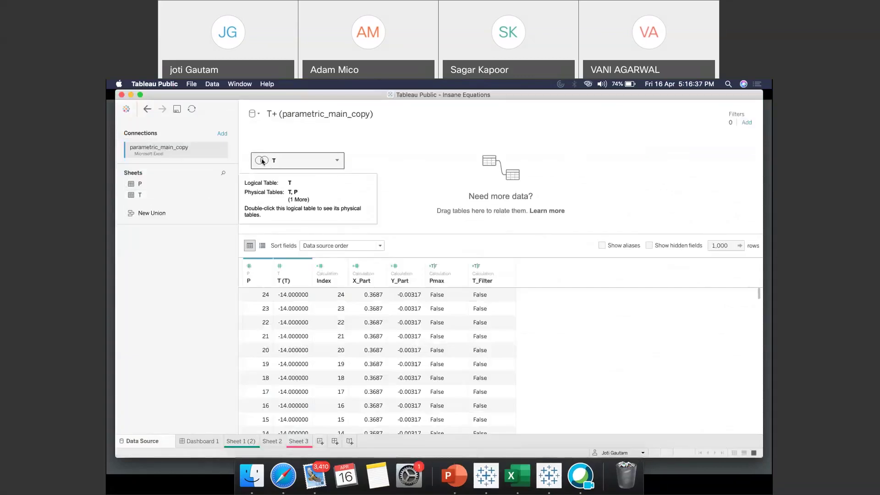
{"action": "double_click", "coordinate": [262, 161]}
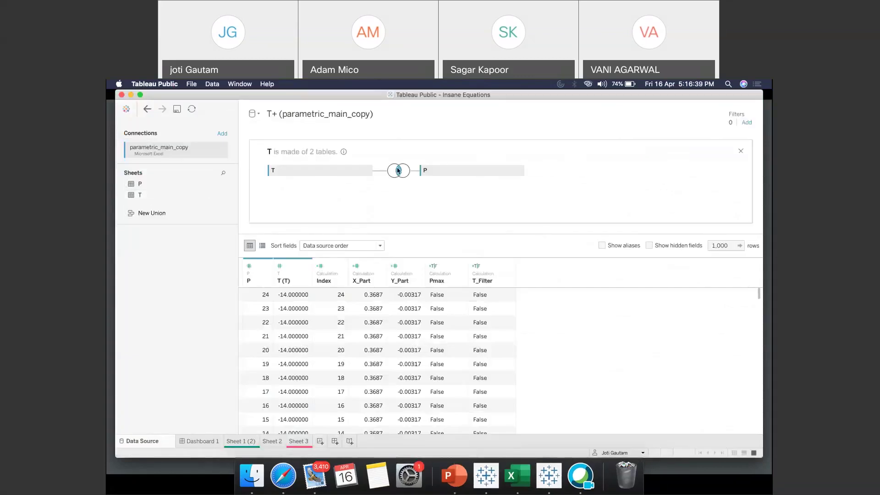
{"action": "left_click", "coordinate": [398, 170]}
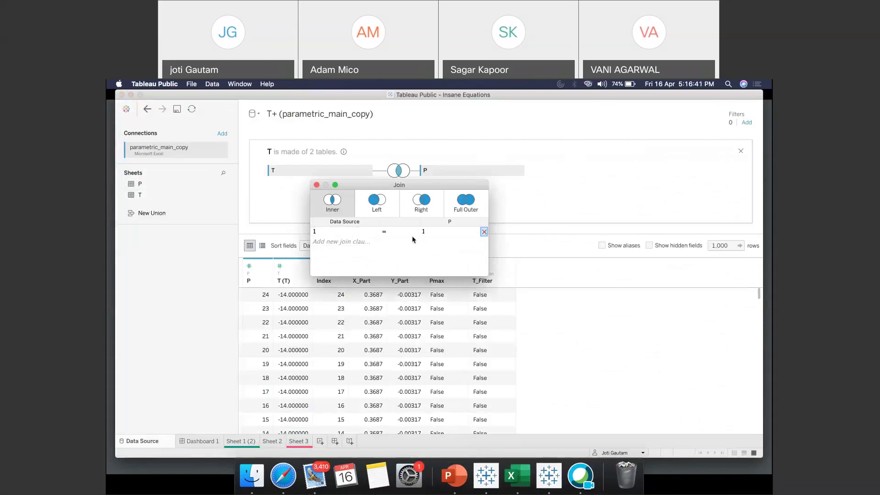
{"action": "left_click", "coordinate": [503, 213]}
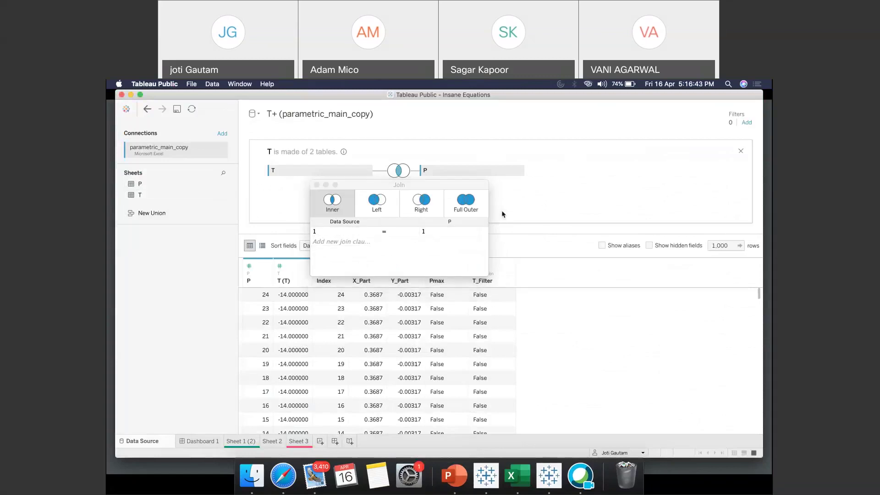
Step: On Sheet 3, plot X_Part on columns against Y_Part on rows
{"action": "left_click", "coordinate": [298, 441]}
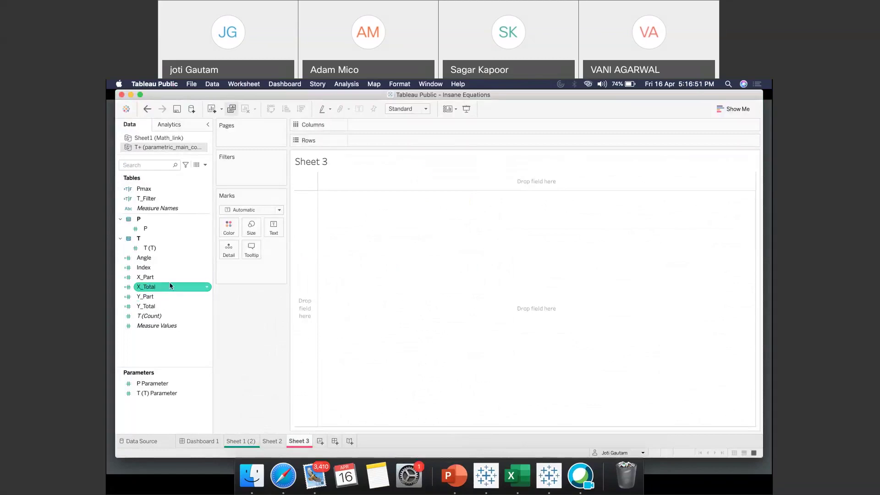
{"action": "left_click_drag", "start_coordinate": [168, 281], "coordinate": [395, 130]}
{"action": "left_click_drag", "start_coordinate": [146, 297], "coordinate": [431, 142]}
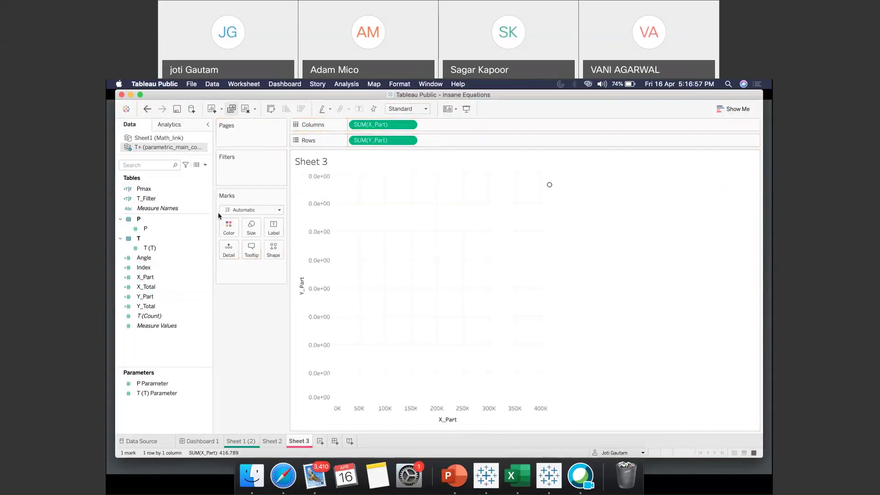
Step: Set the mark type to Line and assign the T (T) field to Path
{"action": "left_click", "coordinate": [243, 210]}
{"action": "left_click", "coordinate": [236, 241]}
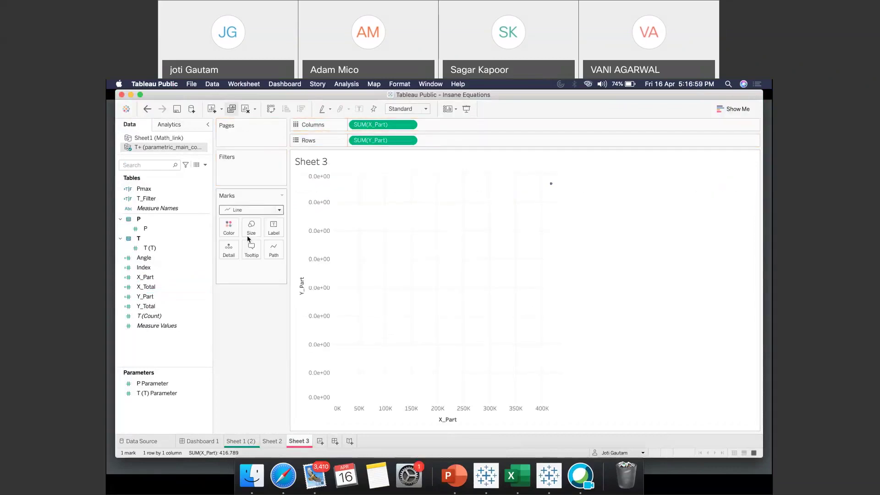
{"action": "left_click", "coordinate": [164, 249]}
{"action": "left_click_drag", "start_coordinate": [164, 249], "coordinate": [274, 253]}
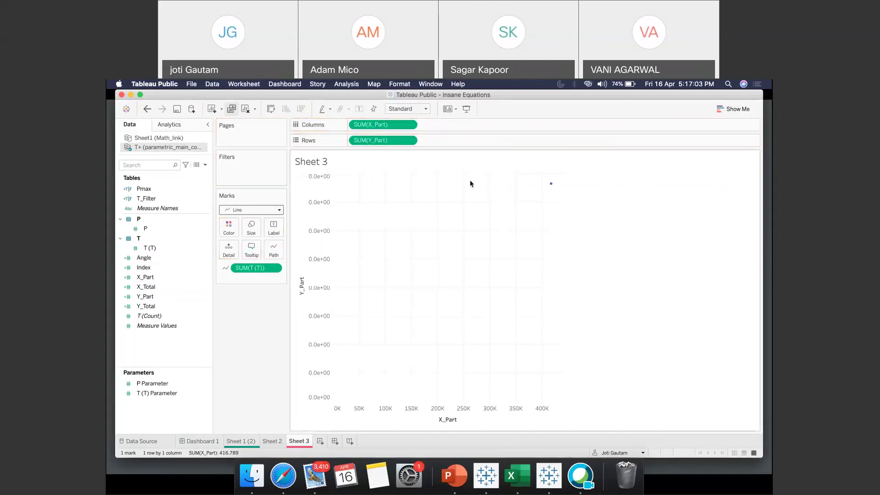
Step: Convert the T (T) path field from a summed measure to a dimension
{"action": "mouse_move", "coordinate": [551, 185]}
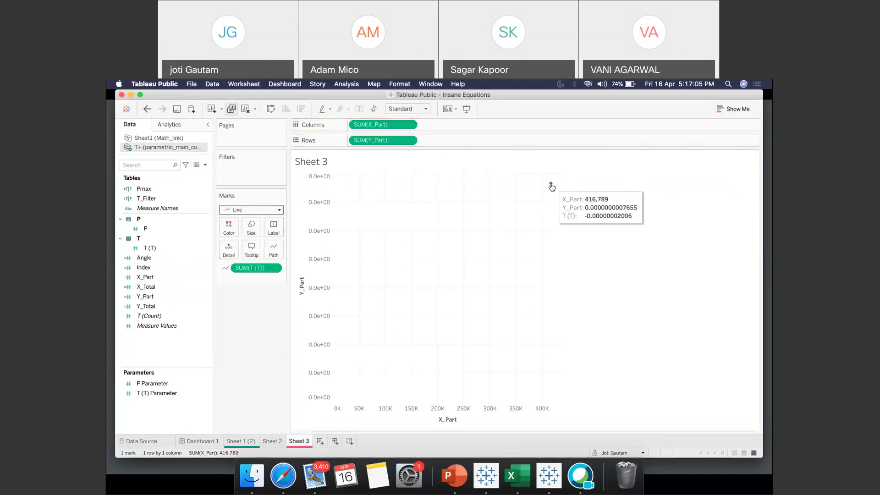
{"action": "left_click", "coordinate": [413, 127]}
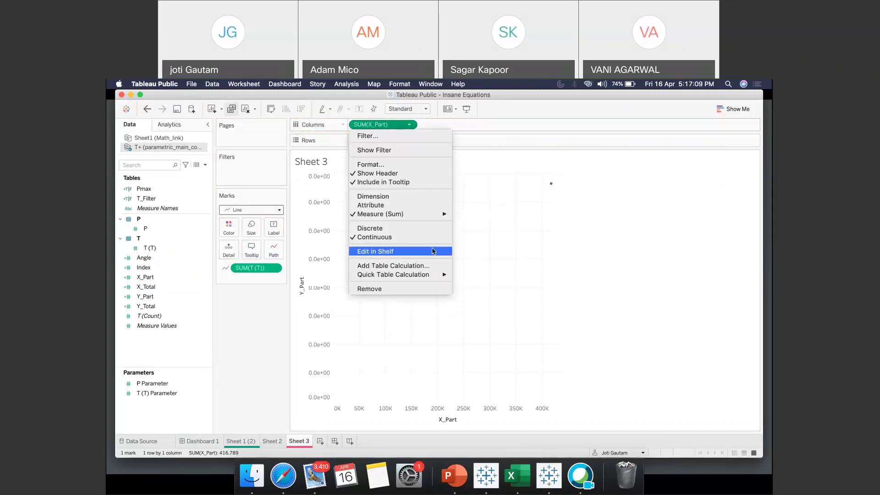
{"action": "left_click", "coordinate": [426, 318]}
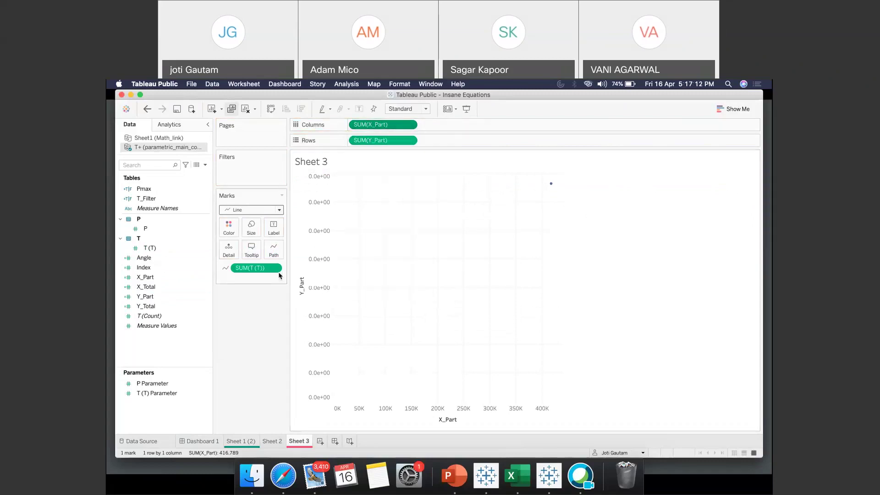
{"action": "left_click", "coordinate": [276, 270]}
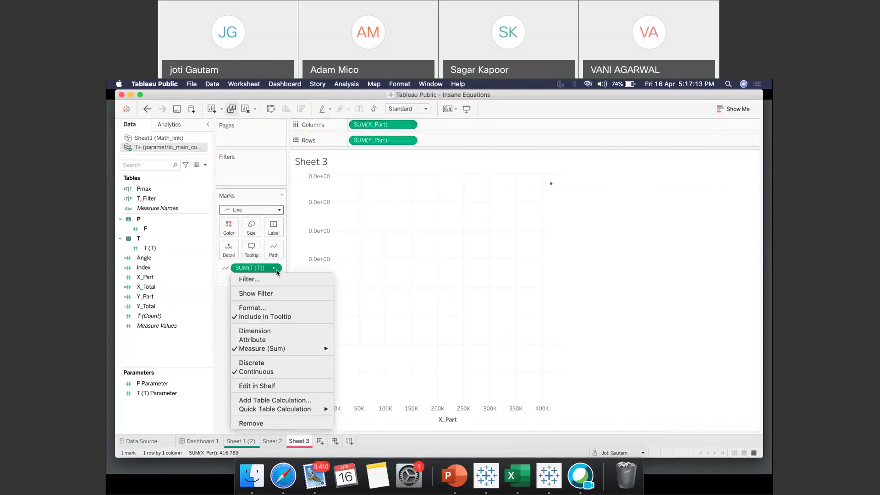
{"action": "left_click", "coordinate": [271, 335]}
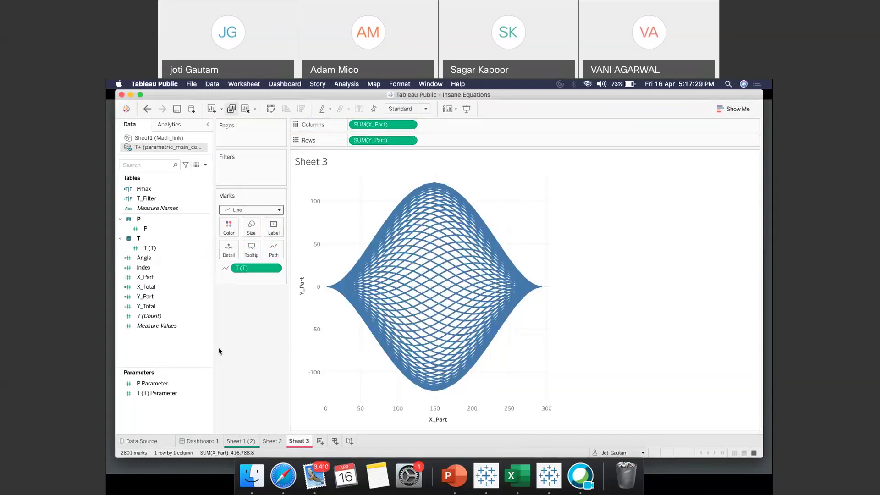
Step: Open the T (T) Parameter definition and review its data type, current value and allowable range
{"action": "left_click", "coordinate": [205, 199]}
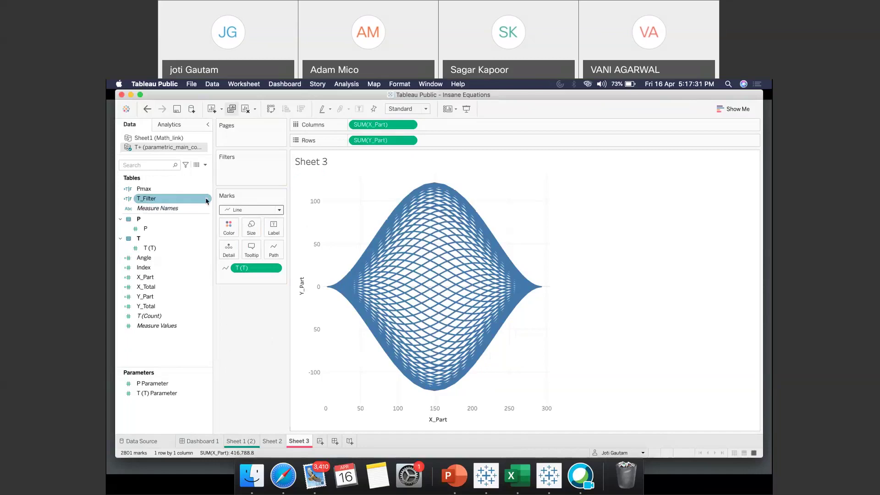
{"action": "left_click", "coordinate": [199, 384]}
{"action": "left_click", "coordinate": [205, 394]}
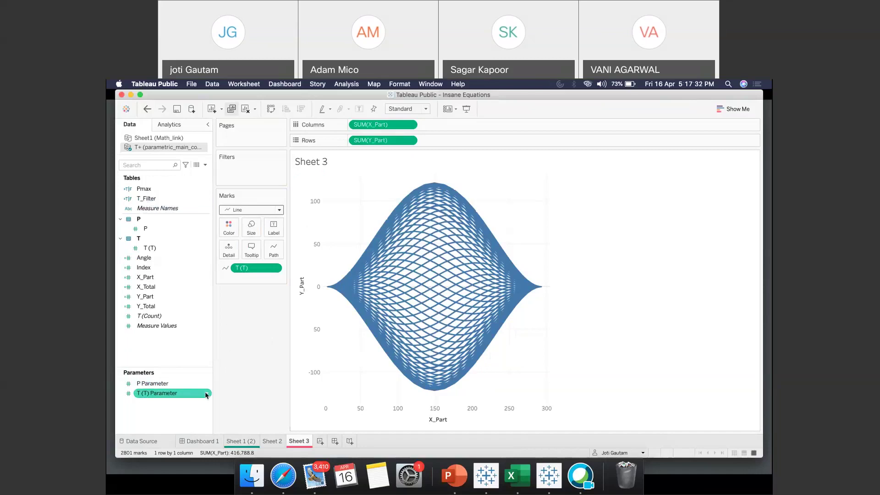
{"action": "left_click", "coordinate": [206, 394]}
{"action": "left_click", "coordinate": [220, 283]}
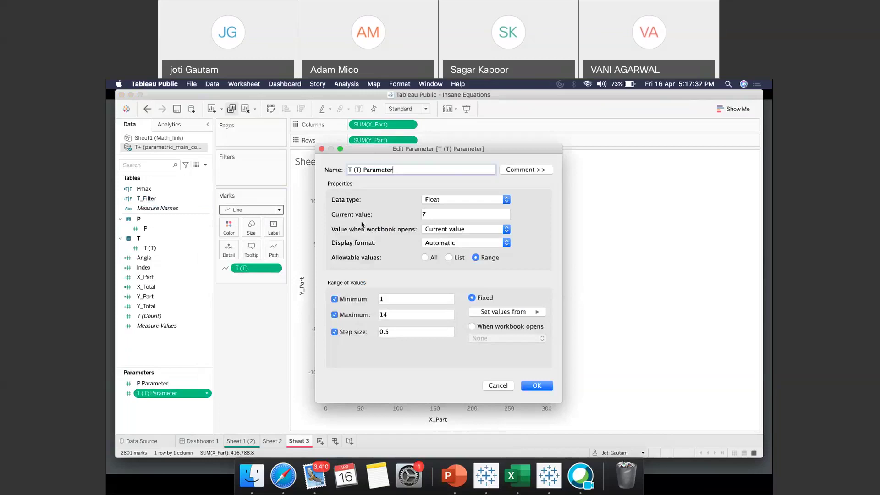
{"action": "left_click", "coordinate": [530, 387]}
Step: Show the T (T) Parameter control on the sheet and set its value to 5.5
{"action": "left_click", "coordinate": [207, 393]}
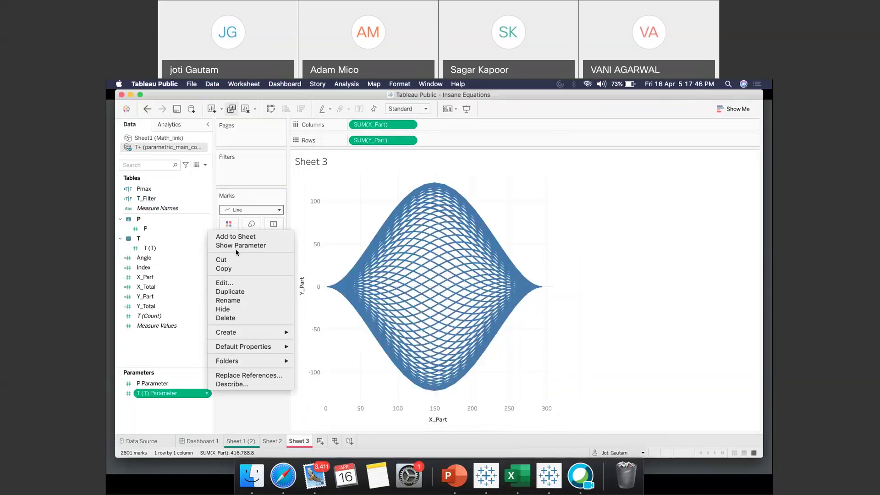
{"action": "left_click", "coordinate": [238, 248]}
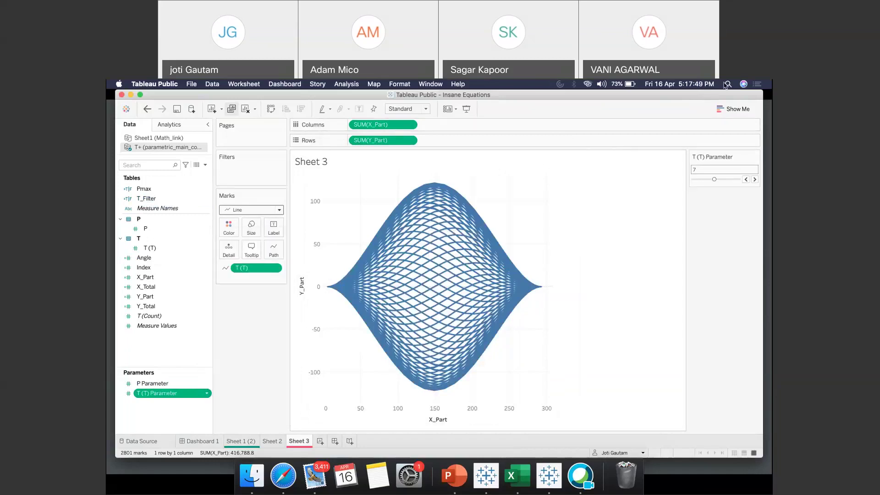
{"action": "left_click", "coordinate": [709, 180]}
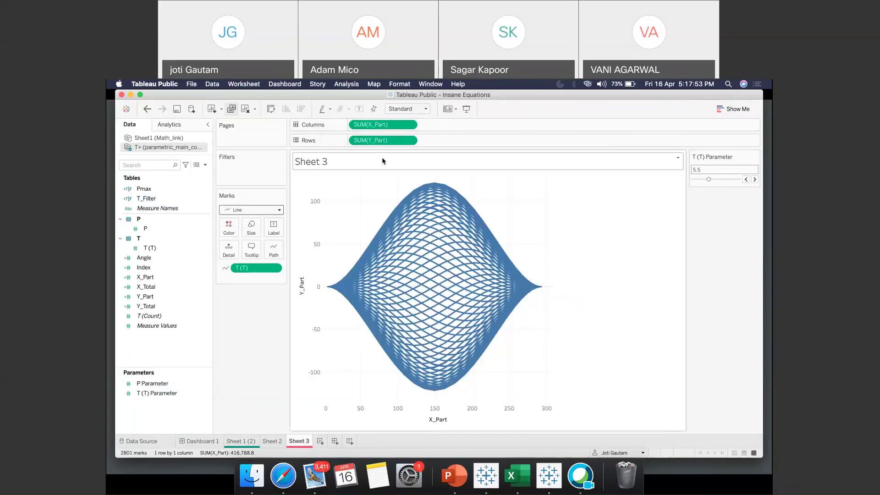
Step: Open the T_Filter calculated field and review its formula, closing it without edits
{"action": "left_click", "coordinate": [209, 201]}
{"action": "left_click", "coordinate": [229, 253]}
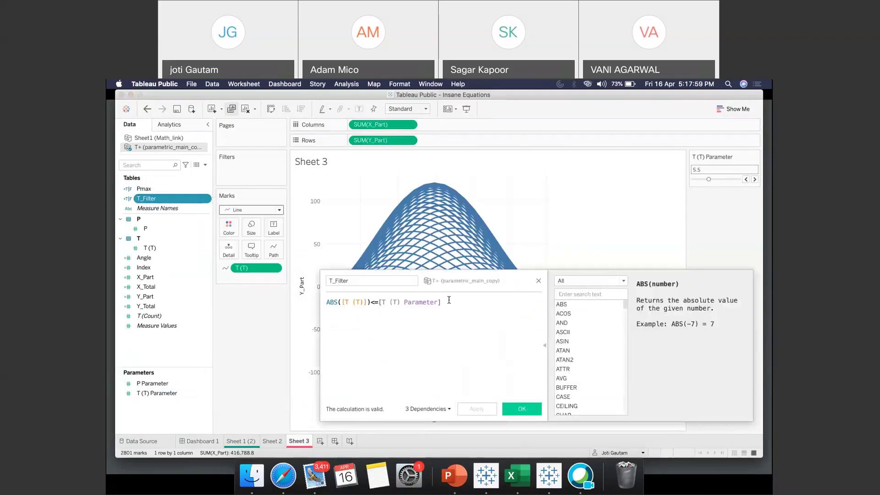
{"action": "left_click", "coordinate": [523, 413]}
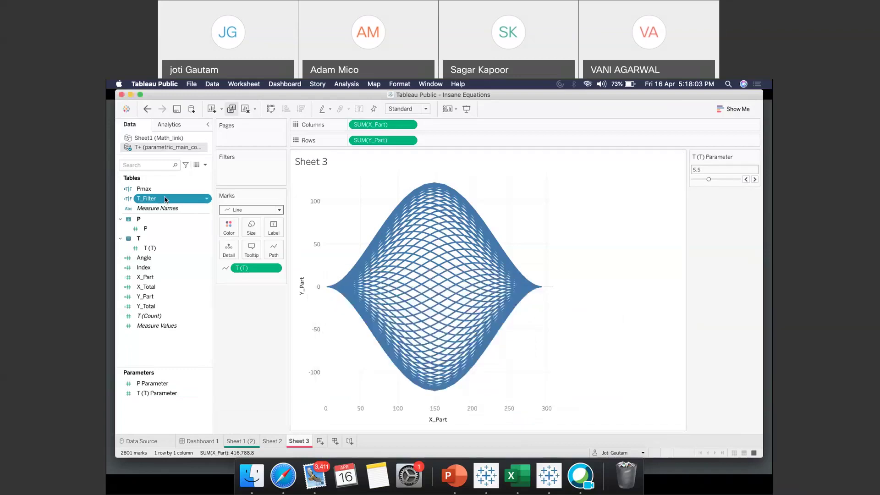
Step: Filter Sheet 3 by T_Filter, keeping only the True value
{"action": "left_click_drag", "start_coordinate": [165, 199], "coordinate": [250, 170]}
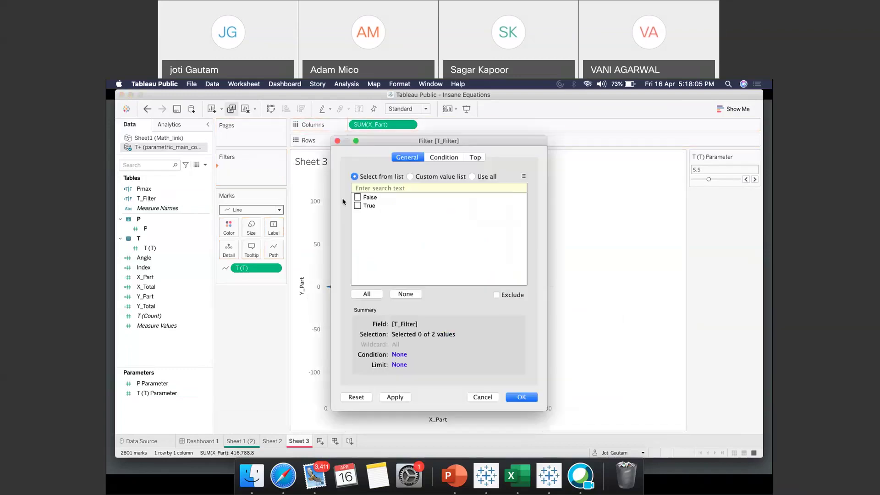
{"action": "left_click", "coordinate": [511, 398]}
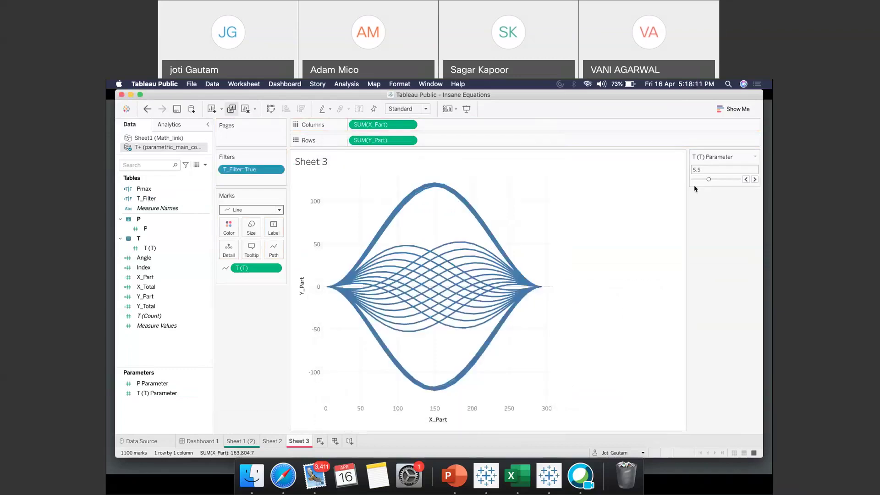
Step: Inspect points on the filtered curve, raise the T (T) Parameter to 14, and lower it to 6.5
{"action": "mouse_move", "coordinate": [492, 274]}
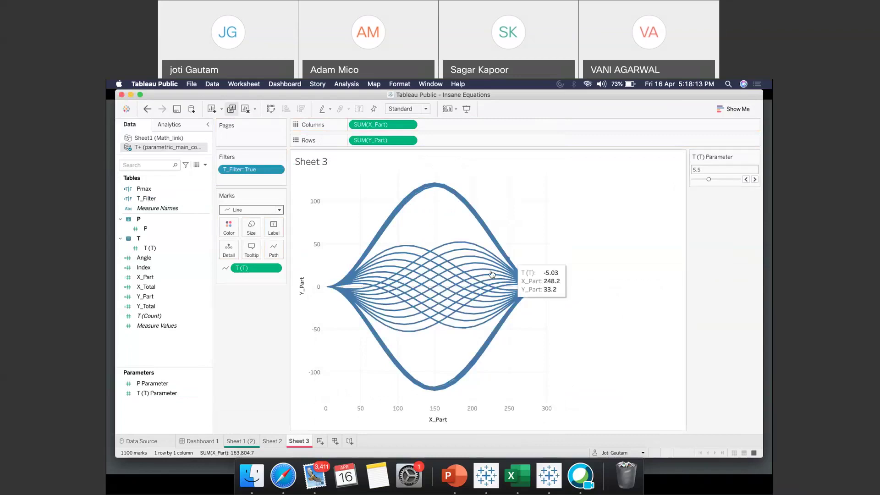
{"action": "mouse_move", "coordinate": [421, 287]}
{"action": "mouse_move", "coordinate": [430, 326]}
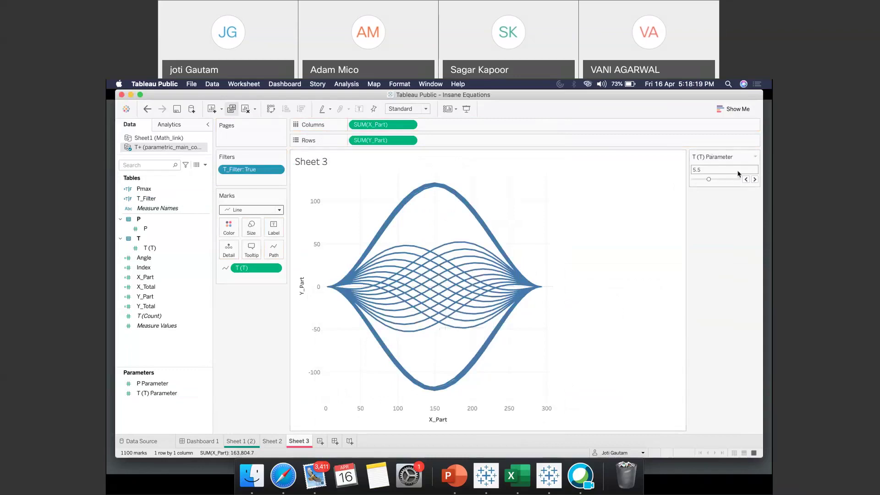
{"action": "left_click_drag", "start_coordinate": [710, 182], "coordinate": [745, 185]}
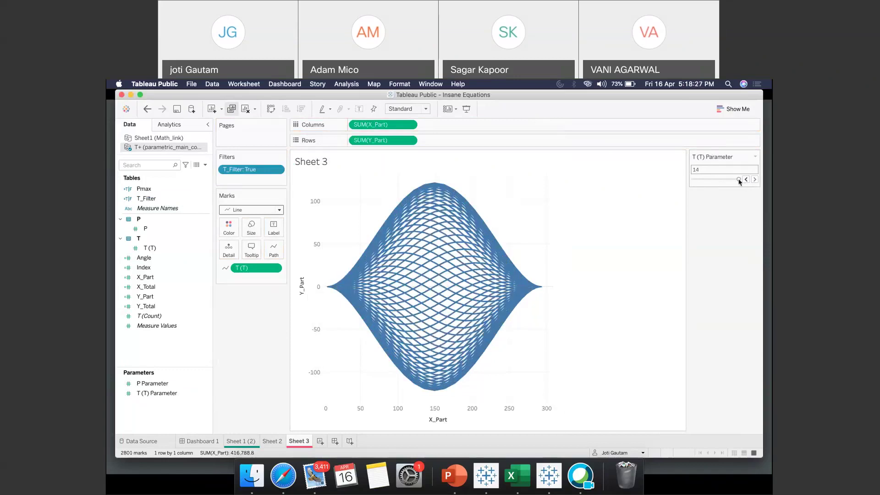
{"action": "left_click_drag", "start_coordinate": [740, 182], "coordinate": [726, 183]}
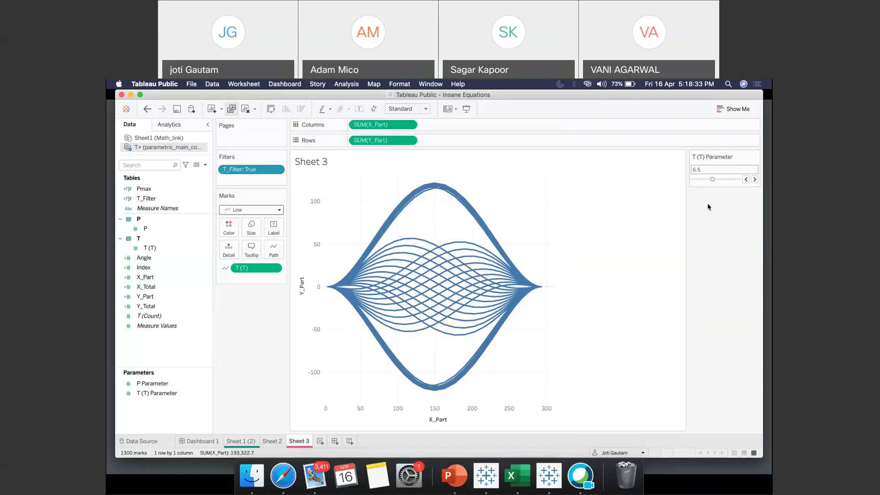
Step: View the finished four-petal design on Dashboard 1, and return to Sheet 3
{"action": "left_click", "coordinate": [211, 441]}
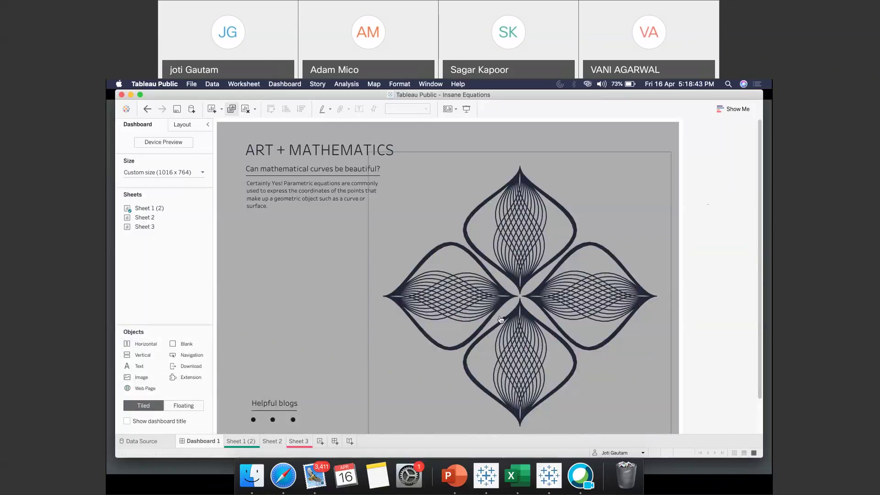
{"action": "left_click", "coordinate": [299, 441]}
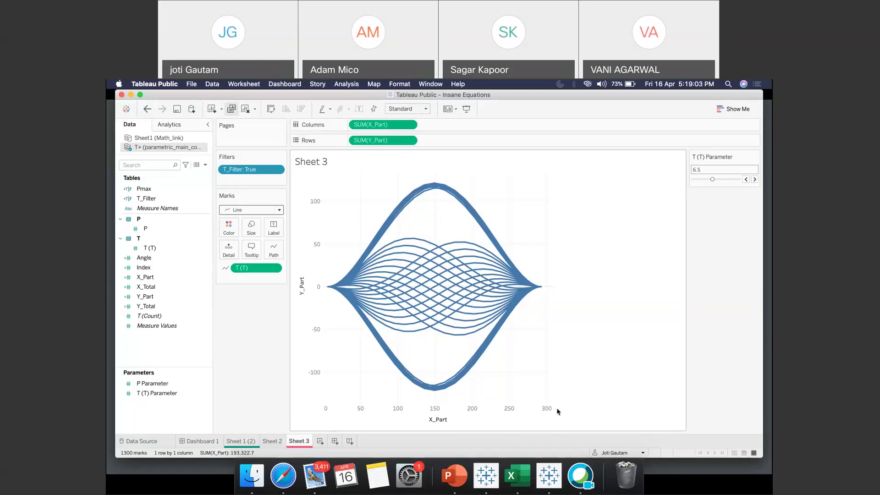
Step: Switch to the Rotation Around a Center Point workbook, hide its formulas, and present the Rotating Points dashboard full screen
{"action": "left_click", "coordinate": [548, 475]}
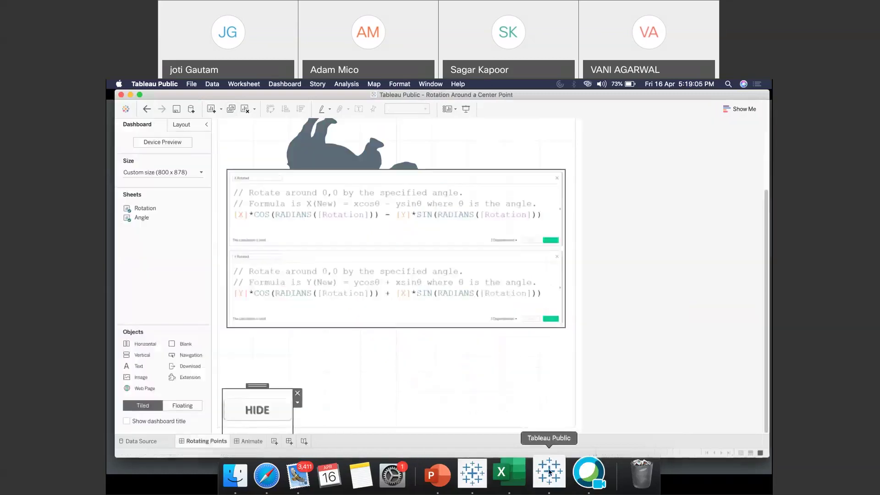
{"action": "left_click", "coordinate": [298, 403]}
{"action": "left_click", "coordinate": [328, 389]}
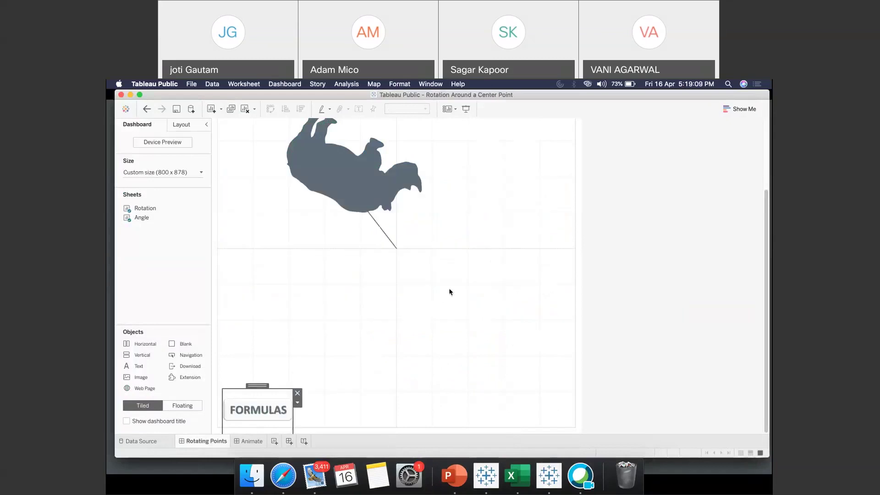
{"action": "scroll", "coordinate": [450, 292], "scroll_direction": "up", "scroll_amount": 2}
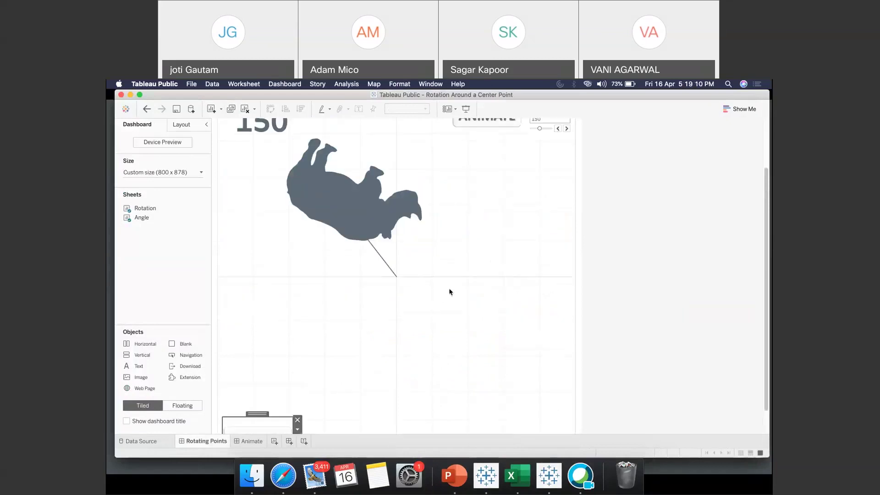
{"action": "left_click", "coordinate": [467, 110]}
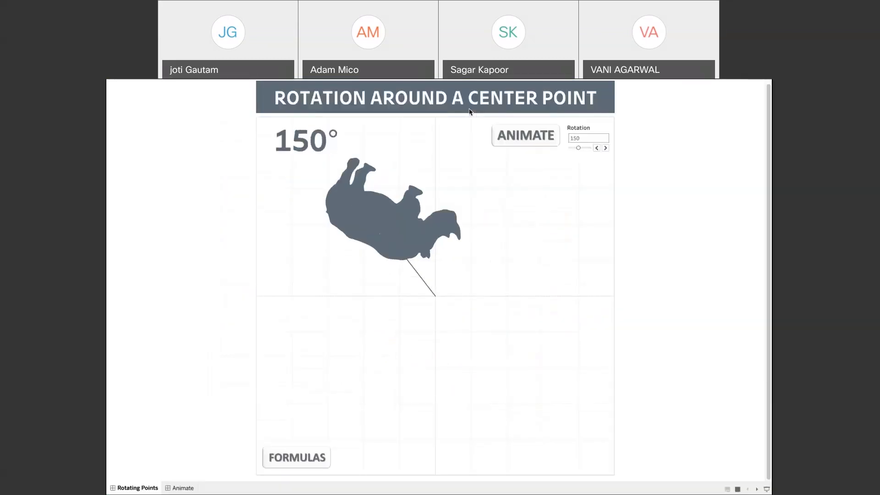
Step: Play and stop the rotation animation, and display the X and Y rotation formulas
{"action": "left_click", "coordinate": [522, 137]}
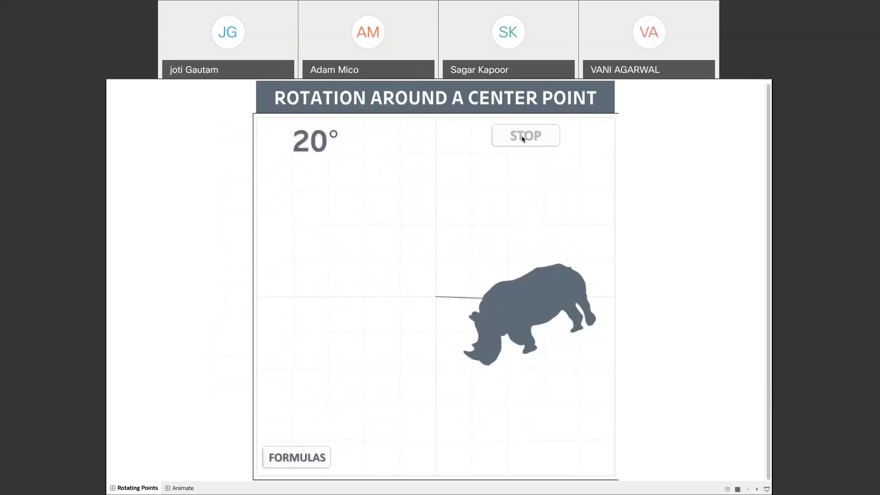
{"action": "left_click", "coordinate": [523, 139]}
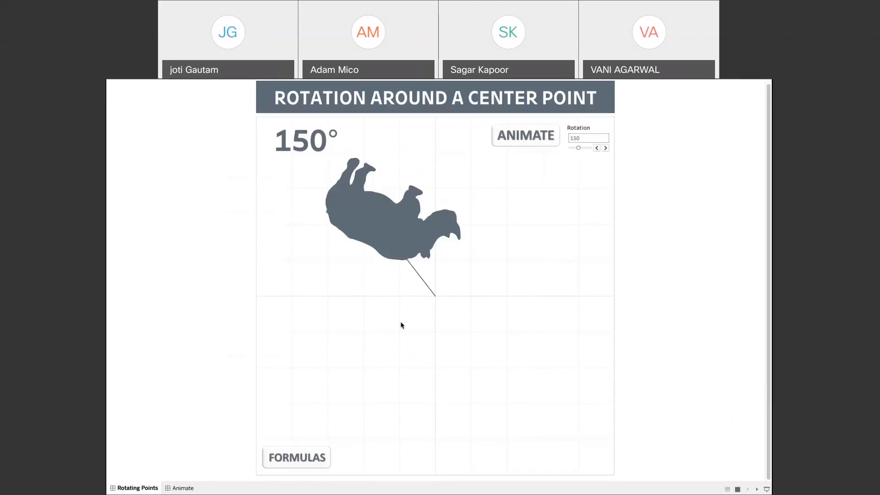
{"action": "left_click", "coordinate": [307, 460]}
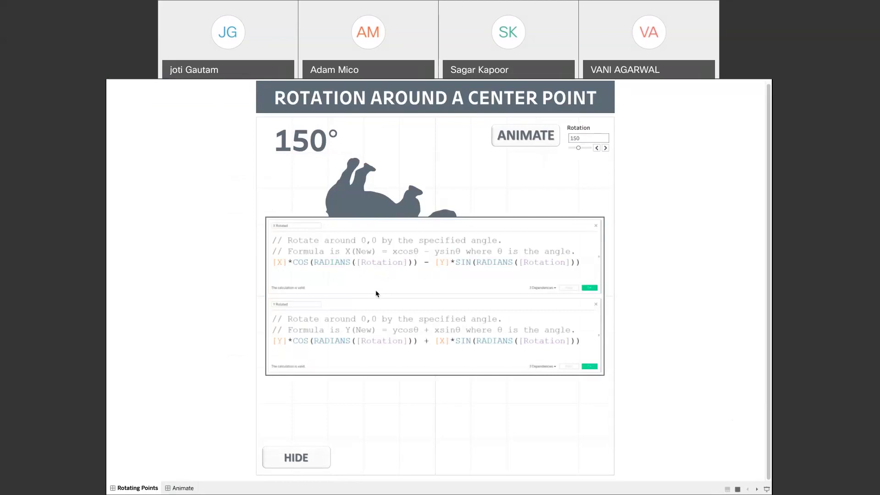
Step: Return to the Insane Equations workbook and examine the cosine, sine and Angle terms of the Y_Total calculation
{"action": "key", "text": "Escape"}
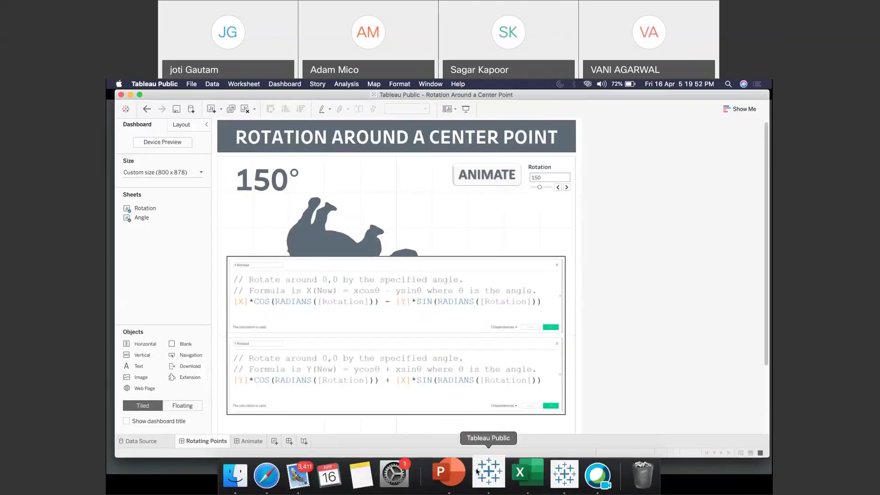
{"action": "left_click", "coordinate": [477, 471]}
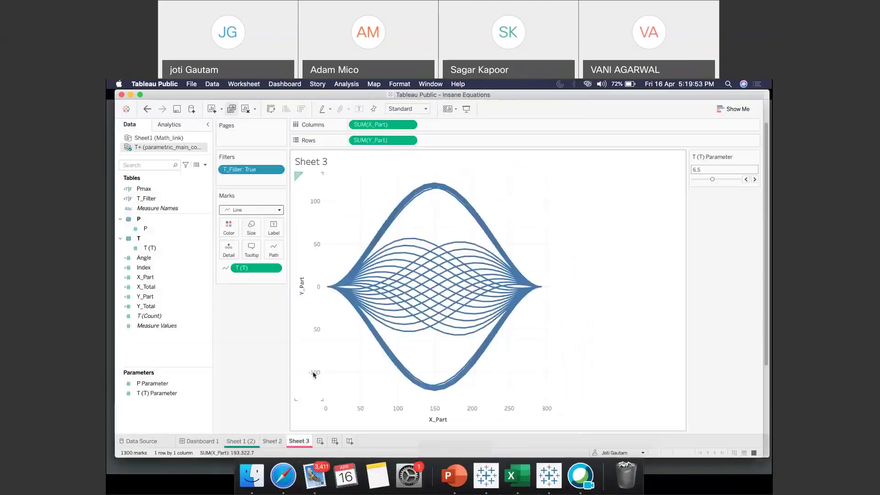
{"action": "left_click", "coordinate": [208, 310]}
{"action": "left_click", "coordinate": [208, 309]}
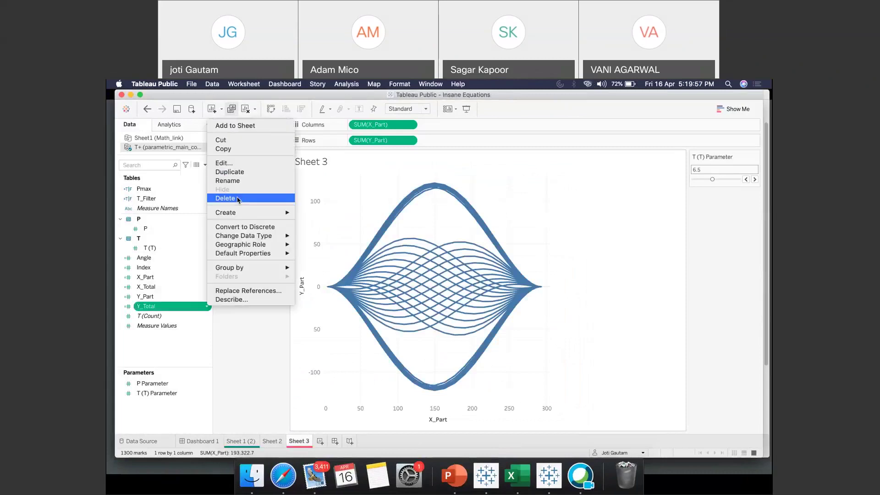
{"action": "left_click", "coordinate": [234, 163]}
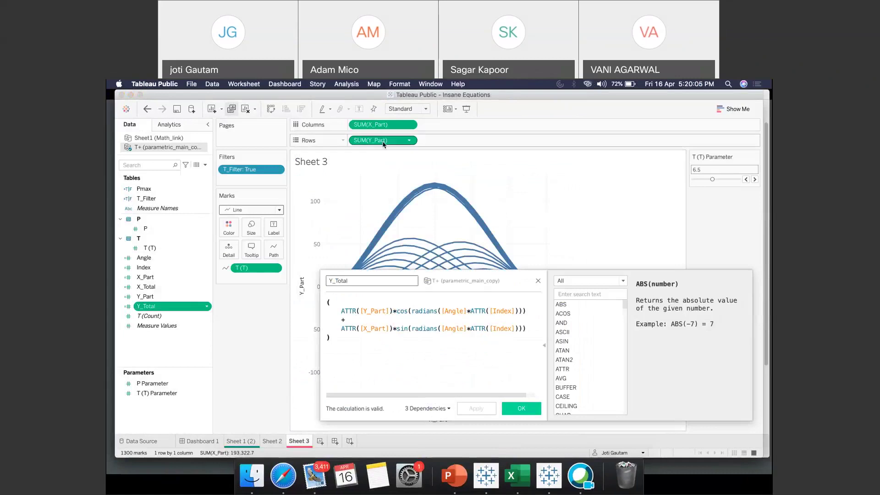
{"action": "left_click", "coordinate": [398, 311]}
{"action": "left_click_drag", "start_coordinate": [342, 311], "coordinate": [517, 312]}
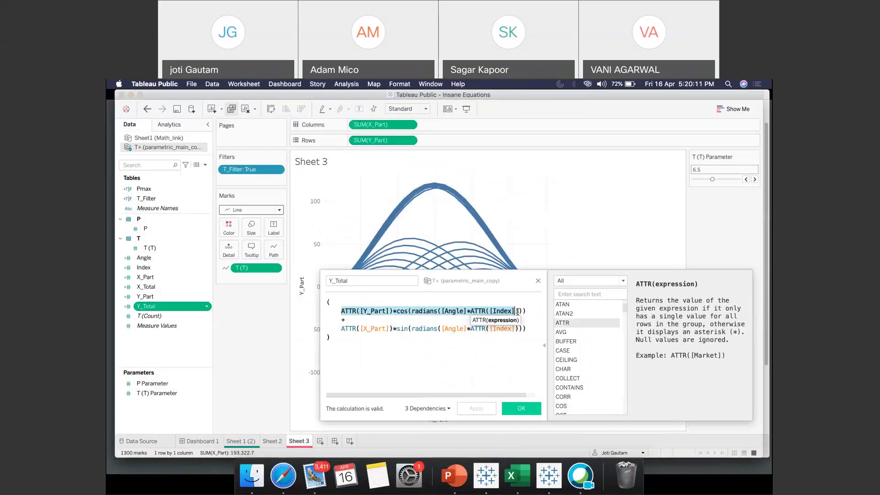
{"action": "left_click", "coordinate": [496, 349]}
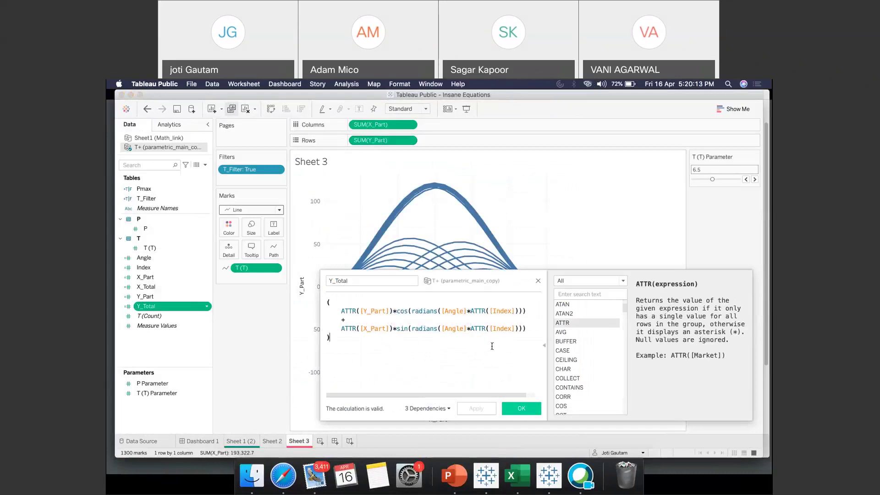
{"action": "left_click_drag", "start_coordinate": [441, 311], "coordinate": [467, 311]}
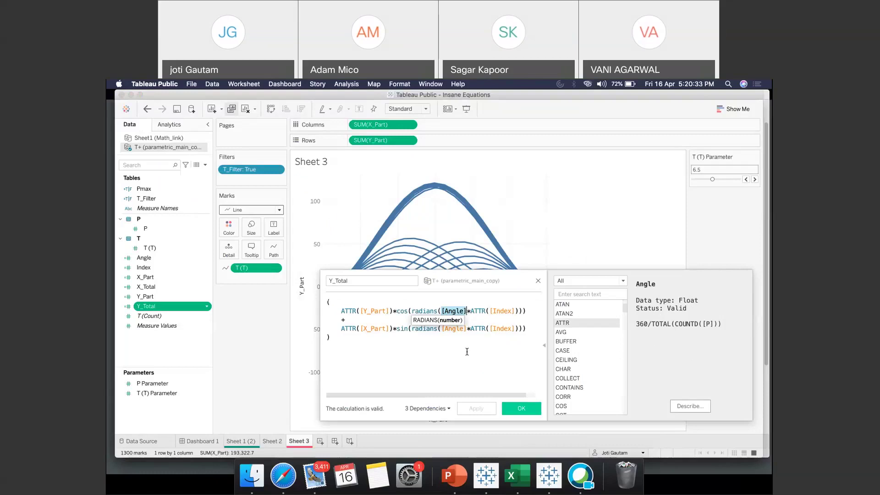
{"action": "left_click", "coordinate": [464, 315]}
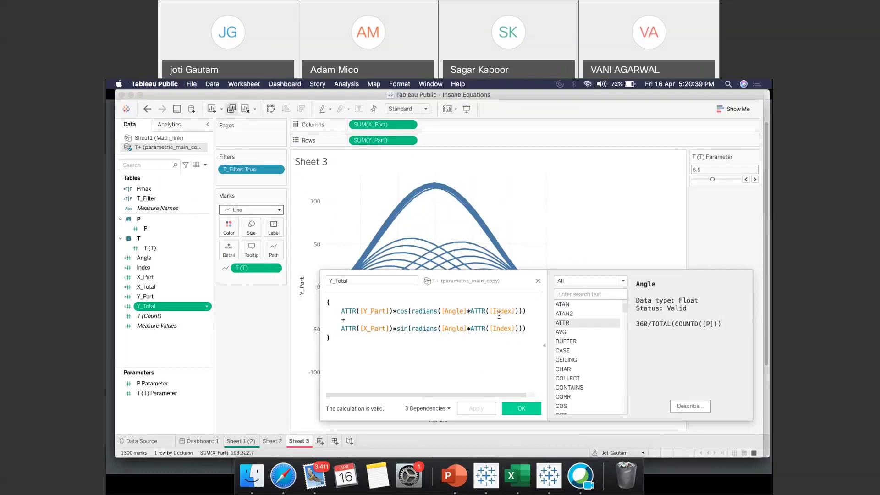
{"action": "left_click", "coordinate": [521, 409]}
Step: Open the Angle calculated field and examine the [P] field inside its distinct count
{"action": "left_click", "coordinate": [207, 260]}
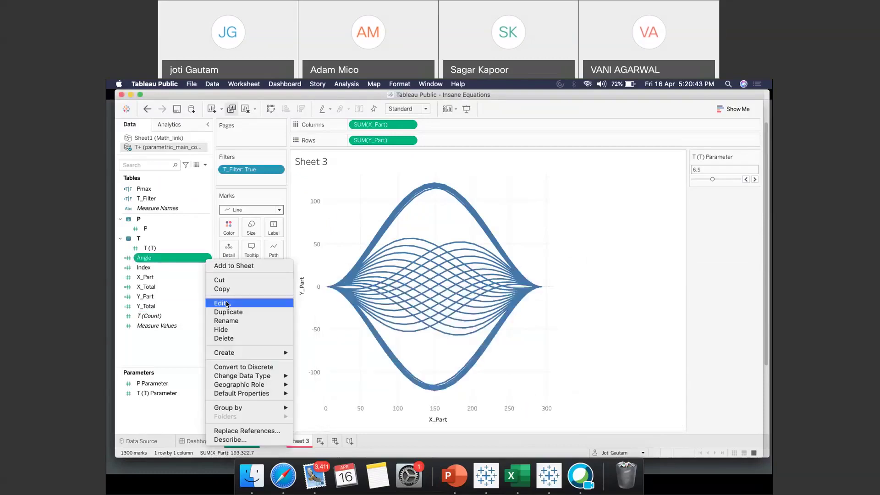
{"action": "left_click", "coordinate": [227, 304]}
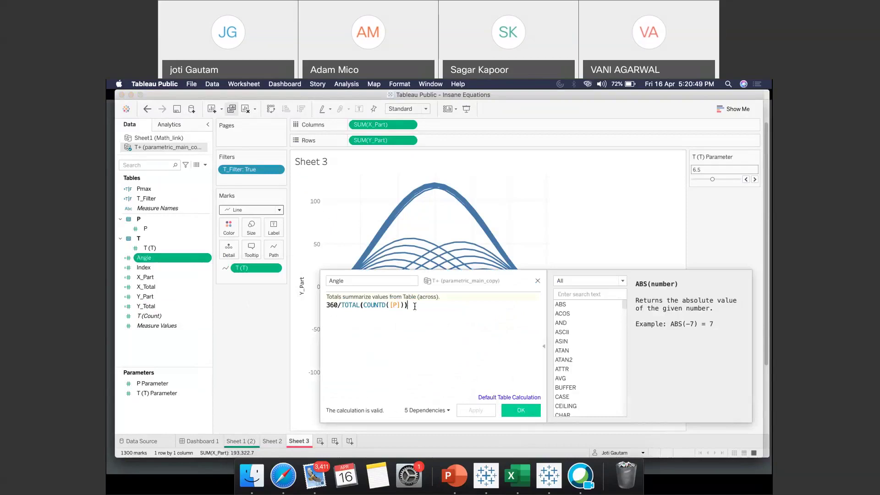
{"action": "double_click", "coordinate": [395, 305]}
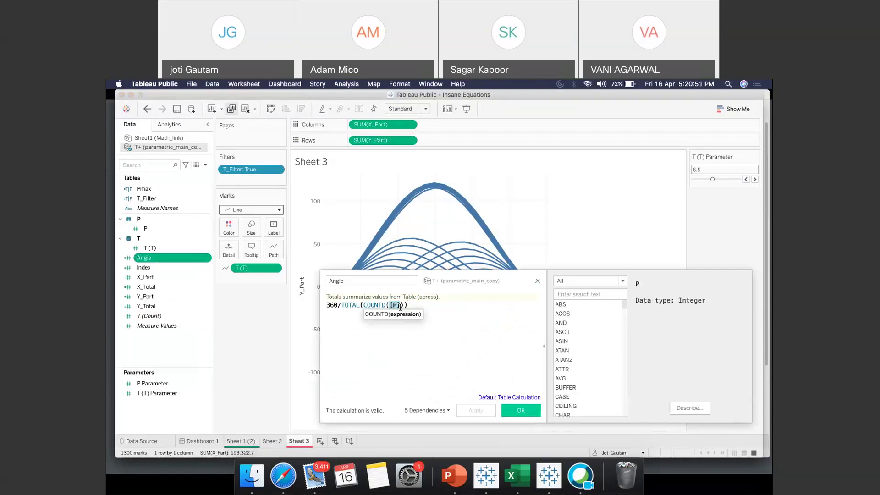
Step: Switch to Excel to review the P values in A2:A25, return to Tableau Public, and close the Angle calculation
{"action": "left_click", "coordinate": [517, 475]}
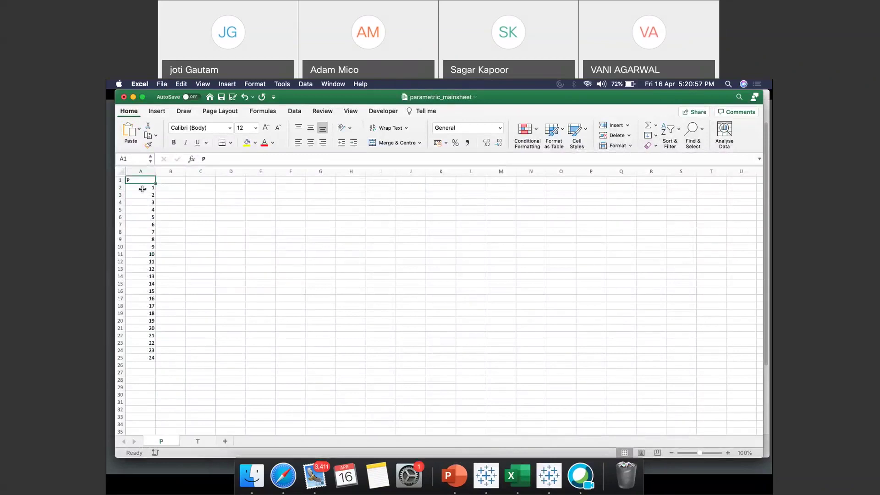
{"action": "left_click_drag", "start_coordinate": [142, 189], "coordinate": [138, 357]}
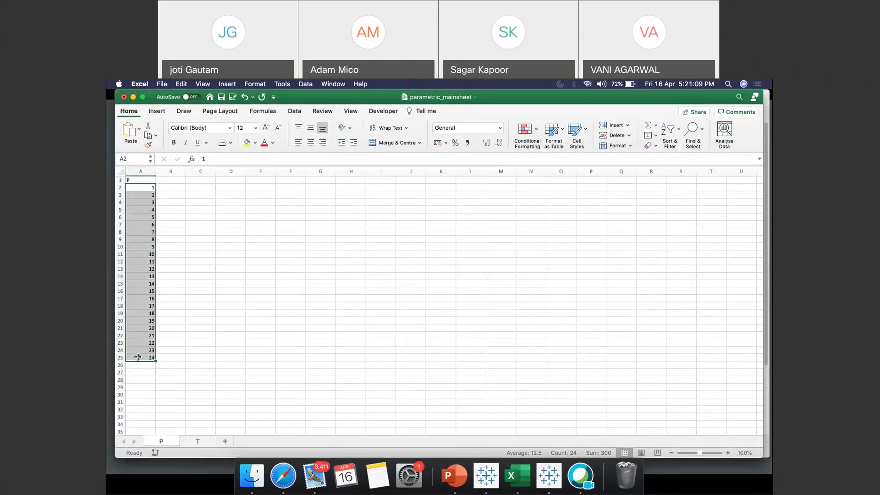
{"action": "key", "text": "super+Tab"}
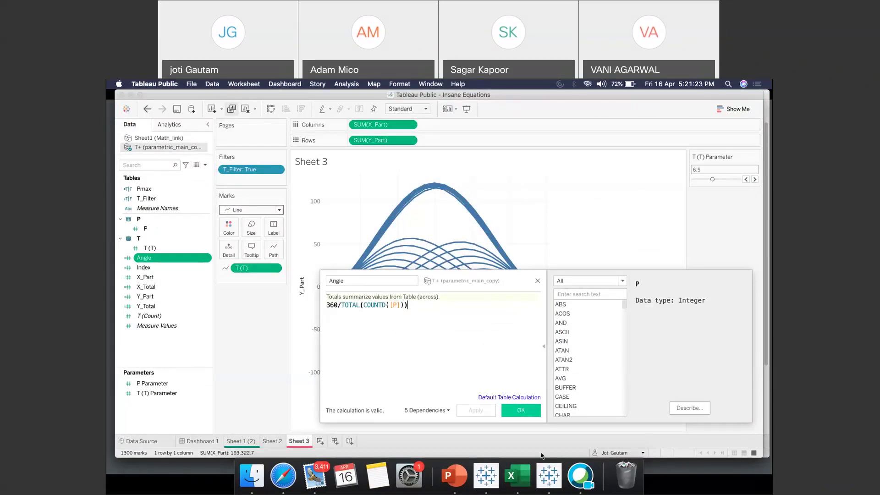
{"action": "left_click", "coordinate": [521, 411]}
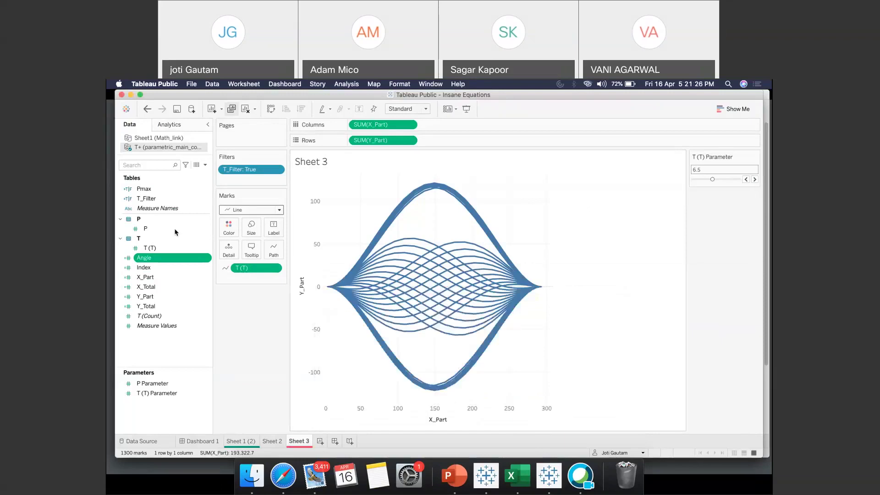
Step: Open the P Parameter definition, review its data type, current value and allowable range, and cancel without changes
{"action": "left_click", "coordinate": [207, 384]}
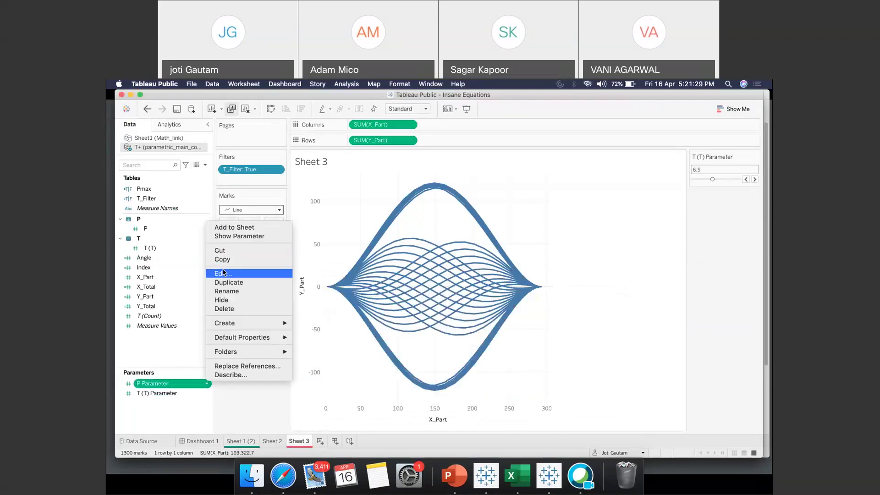
{"action": "left_click", "coordinate": [223, 273]}
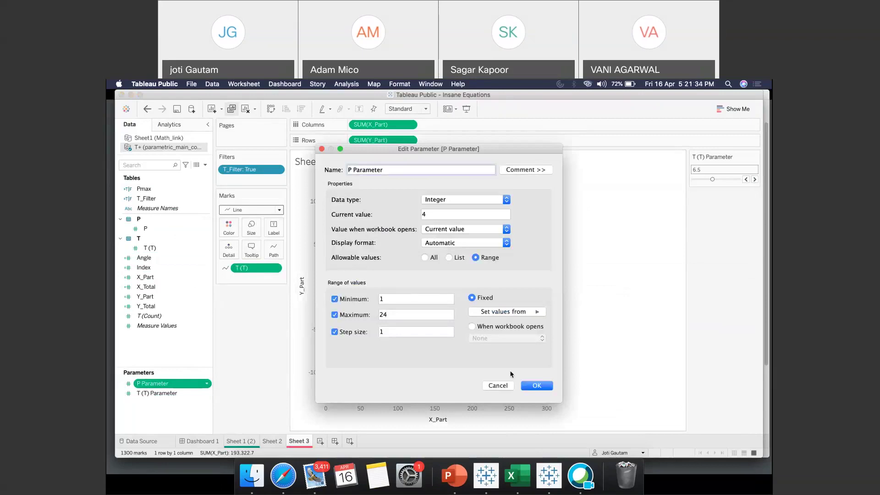
{"action": "left_click", "coordinate": [499, 386]}
Step: Show the P Parameter control on Sheet 3
{"action": "left_click", "coordinate": [208, 385]}
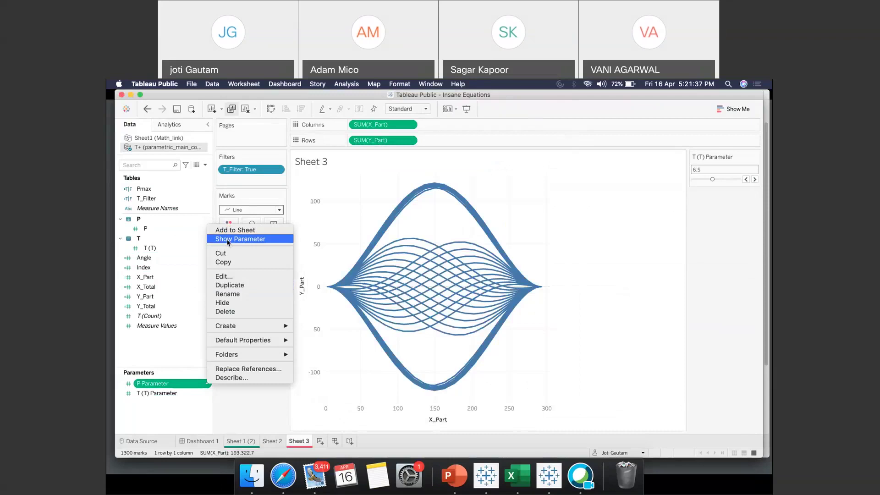
{"action": "left_click", "coordinate": [240, 239]}
{"action": "left_click_drag", "start_coordinate": [702, 220], "coordinate": [699, 220]}
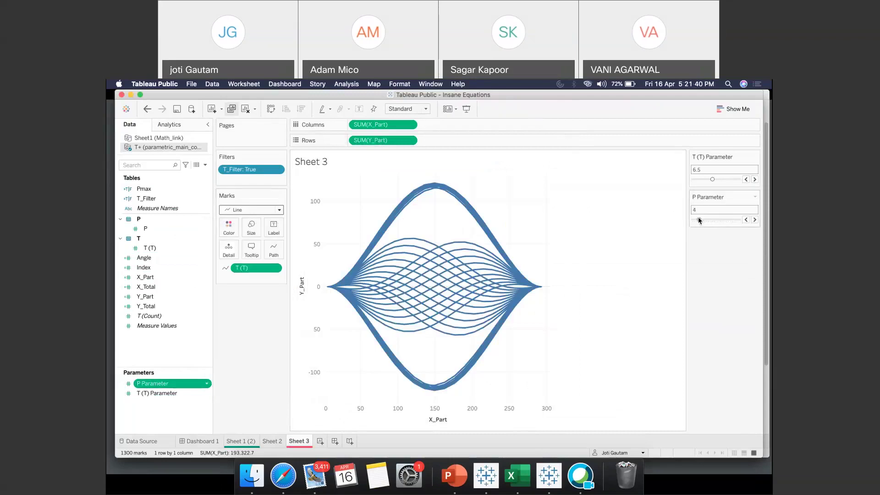
Step: Open the Pmax calculated field, review how it compares P with the P Parameter, and close it
{"action": "left_click", "coordinate": [205, 189]}
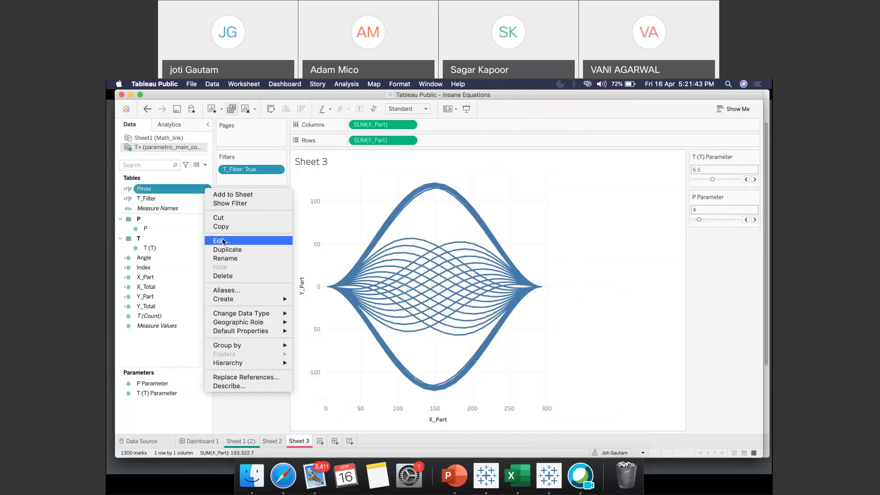
{"action": "left_click", "coordinate": [224, 241]}
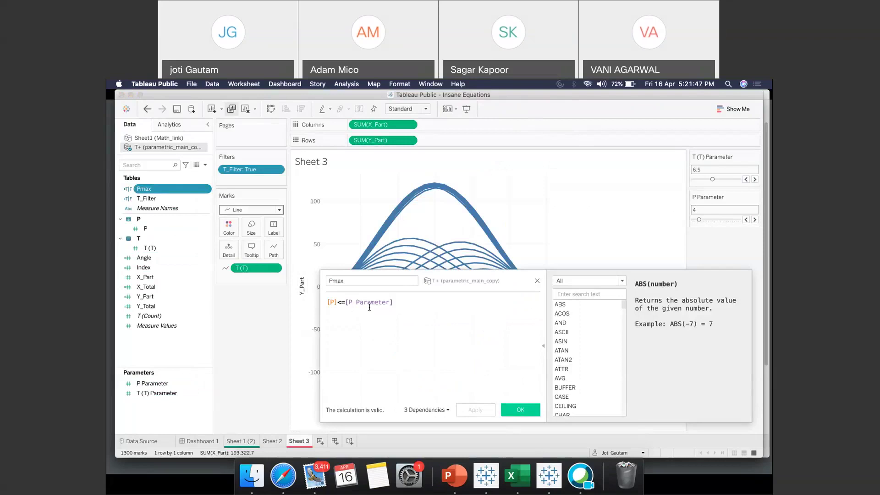
{"action": "left_click", "coordinate": [523, 412]}
Step: Filter the sheet to Pmax True and add the P field to the marks as Detail
{"action": "left_click_drag", "start_coordinate": [144, 189], "coordinate": [241, 182]}
{"action": "left_click_drag", "start_coordinate": [242, 182], "coordinate": [242, 183]}
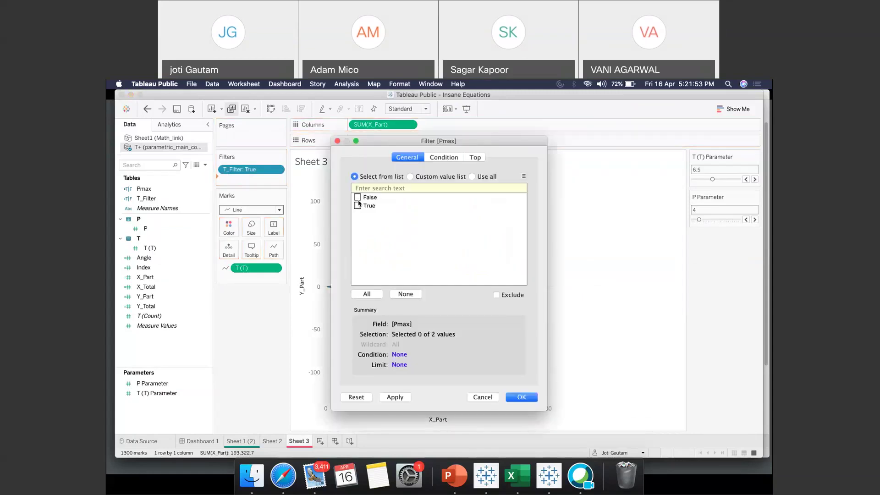
{"action": "left_click", "coordinate": [358, 205]}
{"action": "left_click", "coordinate": [510, 396]}
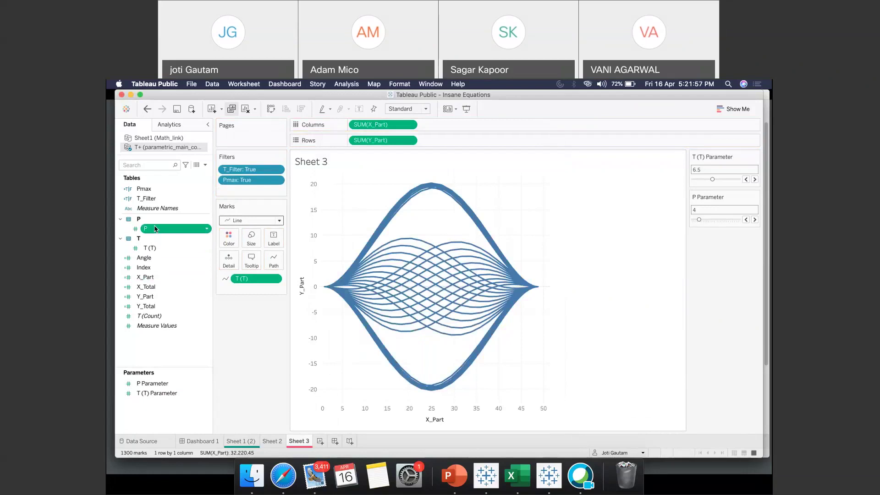
{"action": "left_click_drag", "start_coordinate": [154, 228], "coordinate": [225, 259]}
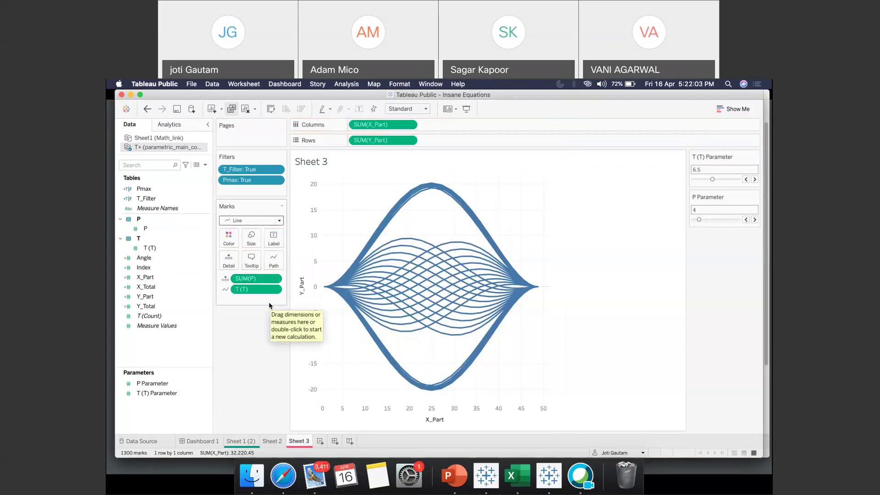
Step: Open the X_Total calculation, examine its cosine, sine, Angle and Index terms, and close it
{"action": "right_click", "coordinate": [207, 288]}
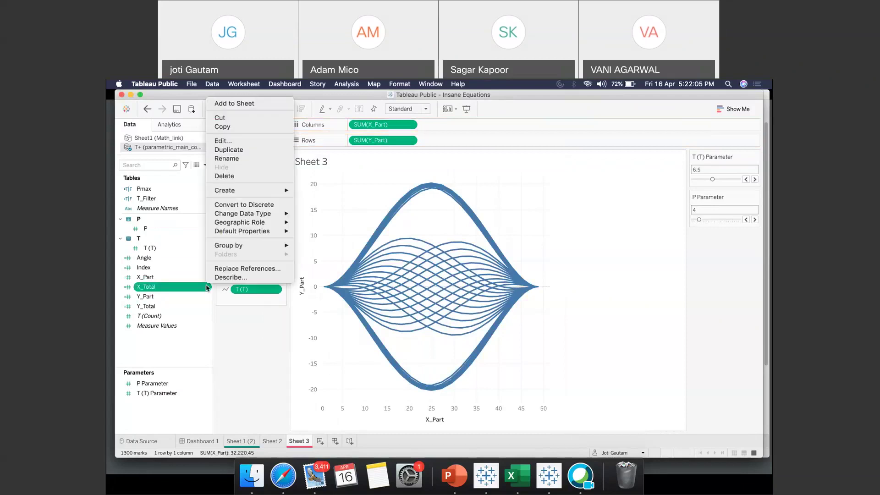
{"action": "left_click", "coordinate": [243, 139]}
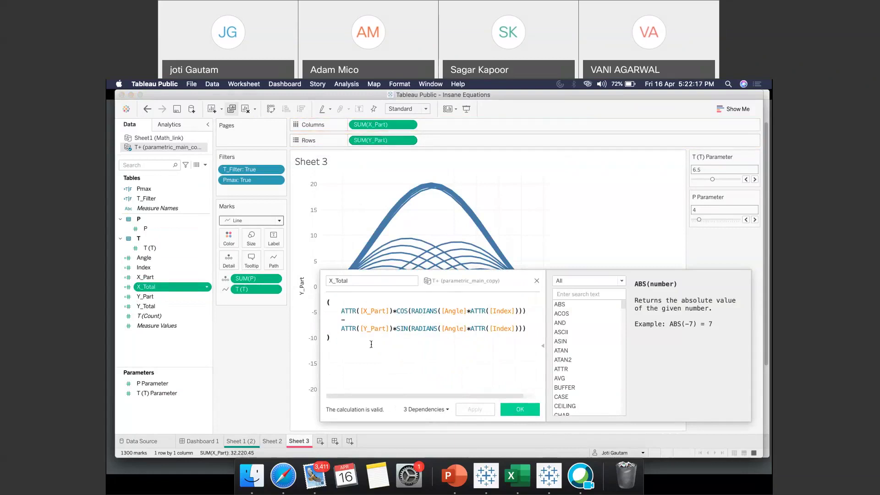
{"action": "left_click", "coordinate": [506, 414]}
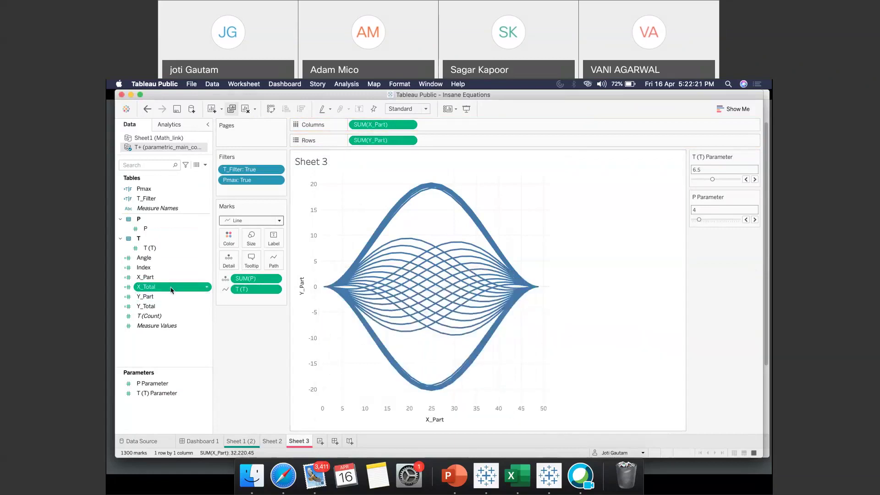
Step: Replace X_Part with X_Total on Columns and Y_Part with Y_Total on Rows, and convert the P detail from a sum to a dimension
{"action": "left_click_drag", "start_coordinate": [172, 289], "coordinate": [387, 125]}
{"action": "left_click_drag", "start_coordinate": [146, 306], "coordinate": [378, 142]}
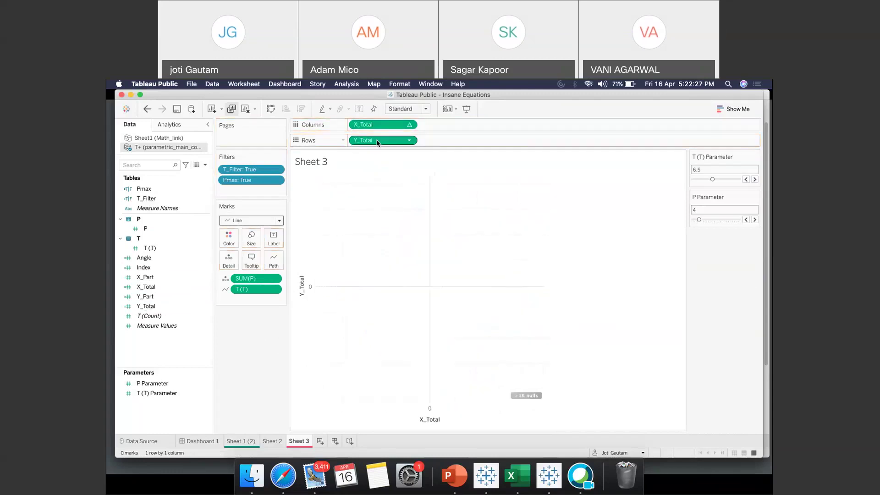
{"action": "left_click", "coordinate": [273, 282]}
{"action": "left_click", "coordinate": [254, 342]}
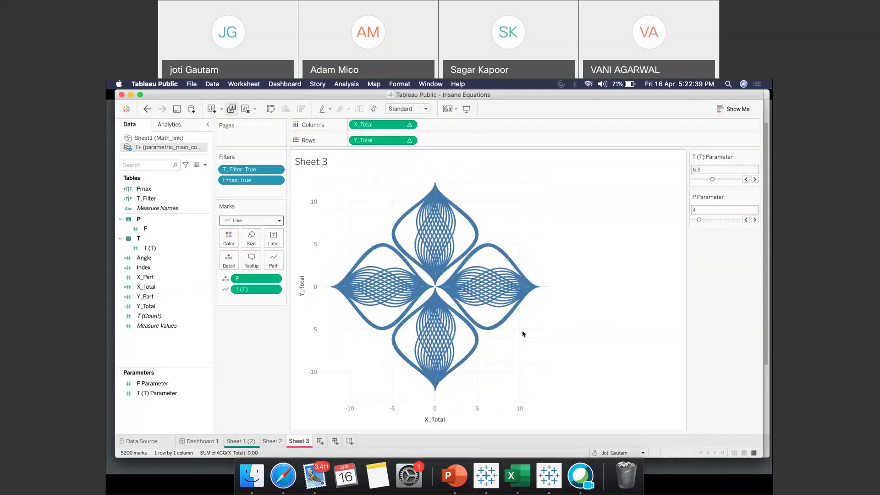
Step: Lower the P Parameter to 1 and raise it gradually to 19 to compare the rotated patterns
{"action": "left_click", "coordinate": [746, 221]}
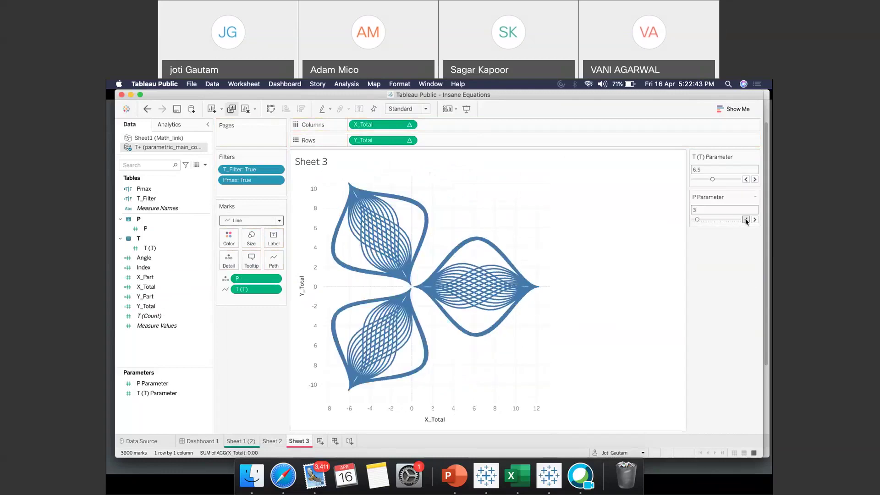
{"action": "left_click", "coordinate": [746, 220]}
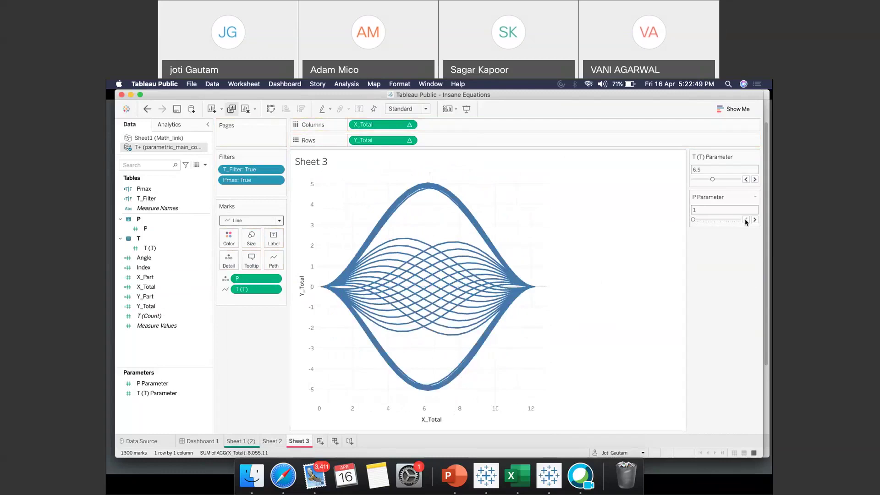
{"action": "left_click", "coordinate": [754, 220]}
{"action": "left_click", "coordinate": [755, 221]}
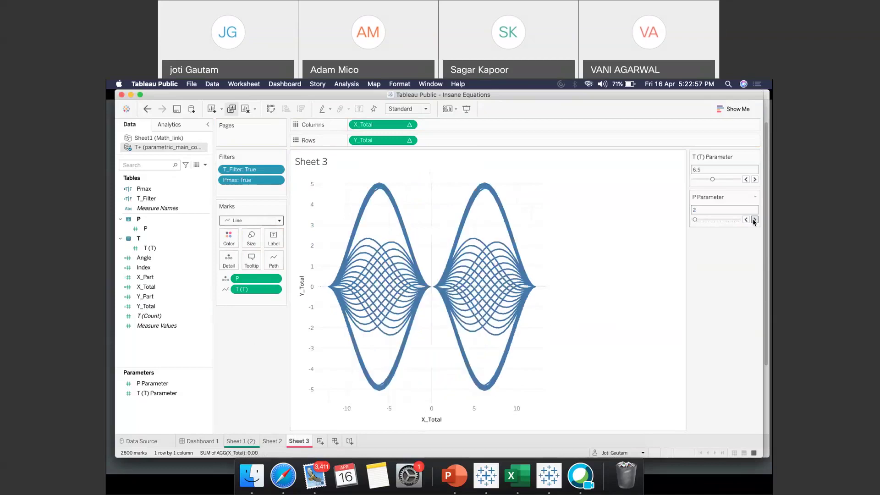
{"action": "left_click", "coordinate": [755, 220]}
{"action": "left_click", "coordinate": [755, 221]}
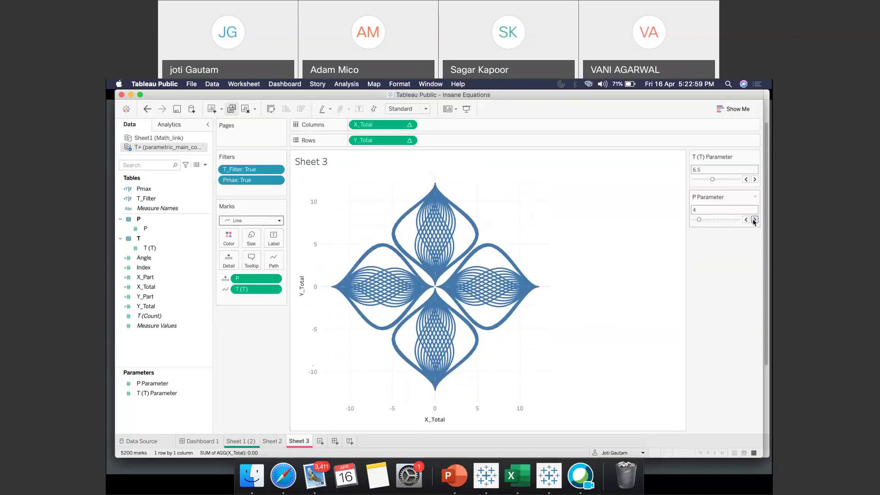
{"action": "left_click", "coordinate": [754, 221]}
{"action": "left_click", "coordinate": [754, 220]}
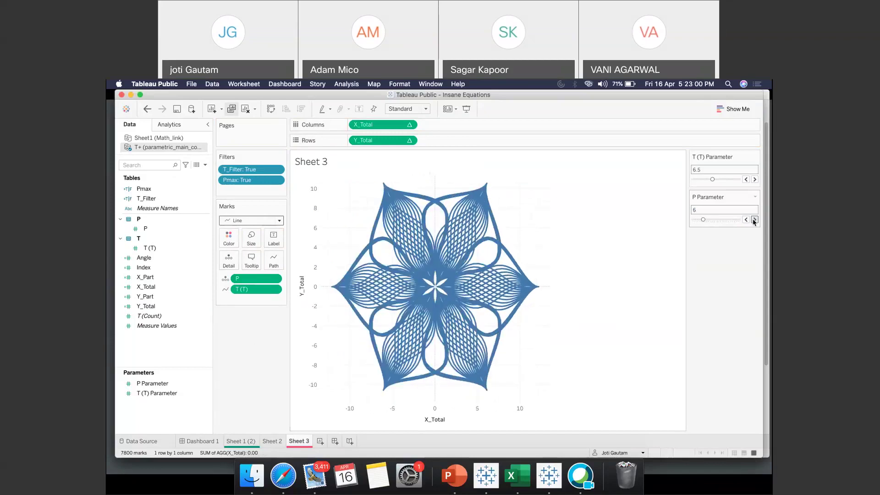
{"action": "left_click", "coordinate": [755, 221]}
{"action": "left_click", "coordinate": [754, 221]}
{"action": "left_click", "coordinate": [754, 220]}
{"action": "left_click", "coordinate": [754, 221]}
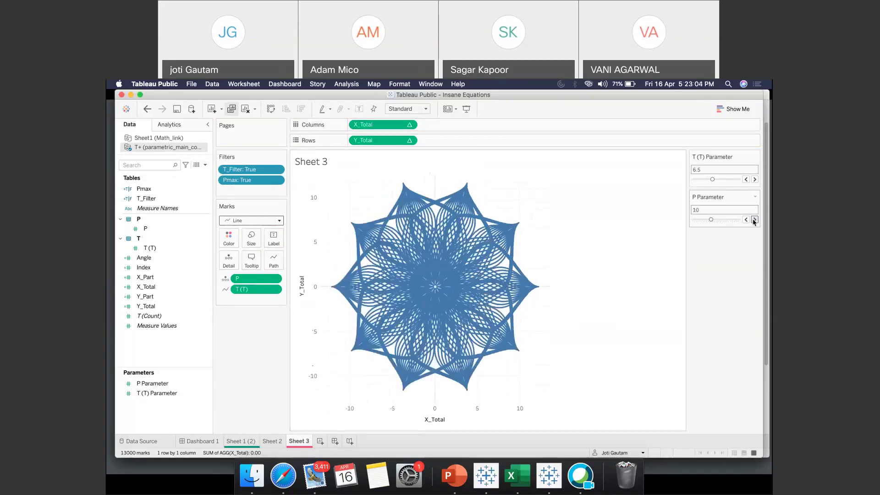
{"action": "left_click", "coordinate": [754, 221]}
{"action": "left_click", "coordinate": [754, 221]}
{"action": "left_click", "coordinate": [754, 221]}
{"action": "left_click_drag", "start_coordinate": [720, 220], "coordinate": [729, 222]}
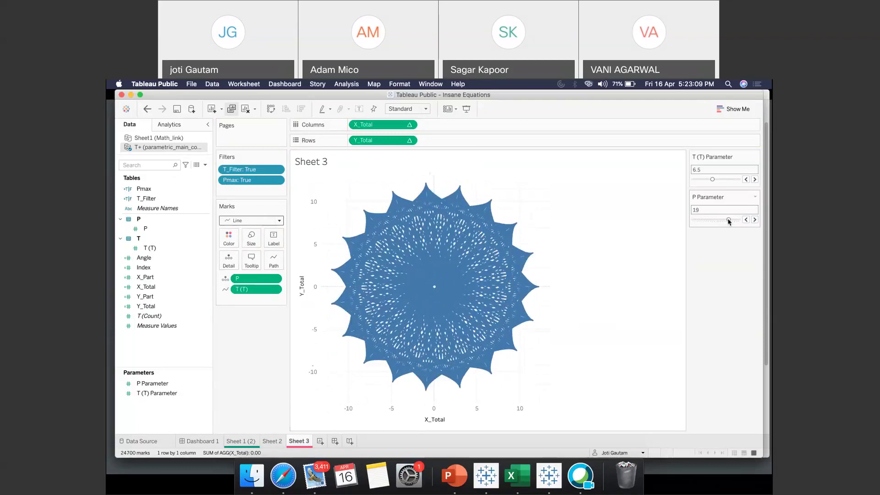
Step: Reduce the thickness of the chart's lines and recolor them purple
{"action": "left_click", "coordinate": [229, 257]}
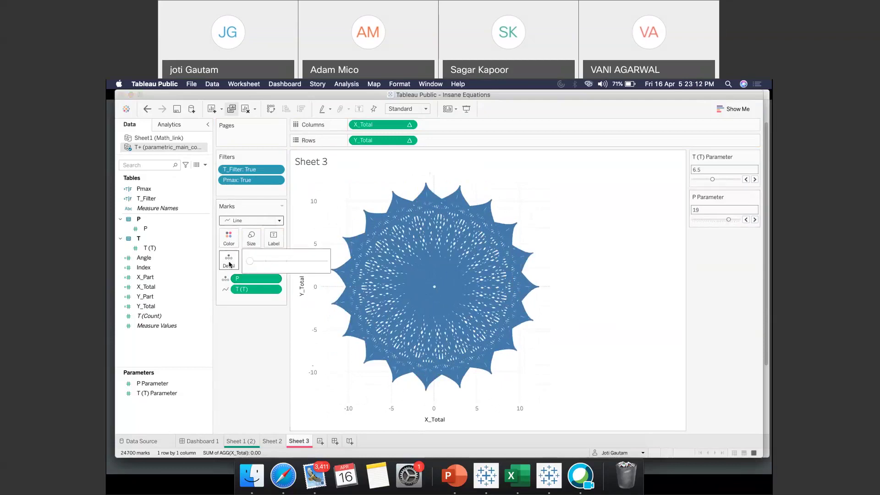
{"action": "left_click", "coordinate": [239, 334]}
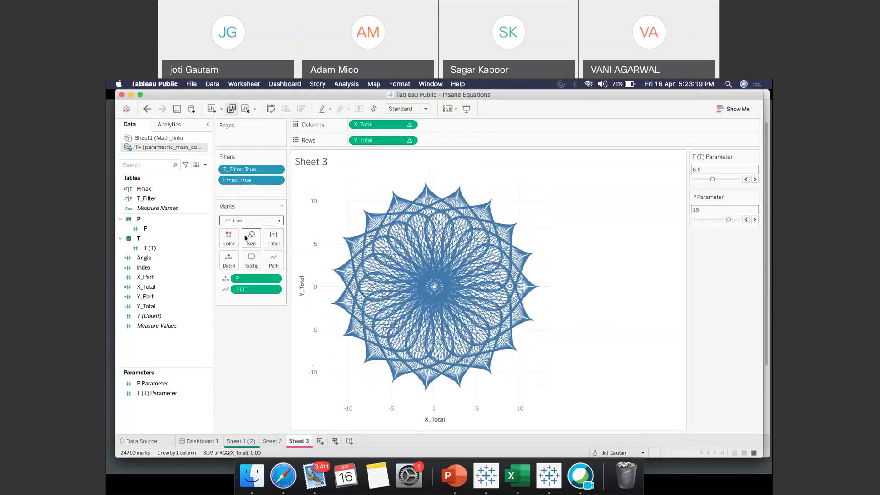
{"action": "left_click", "coordinate": [229, 238]}
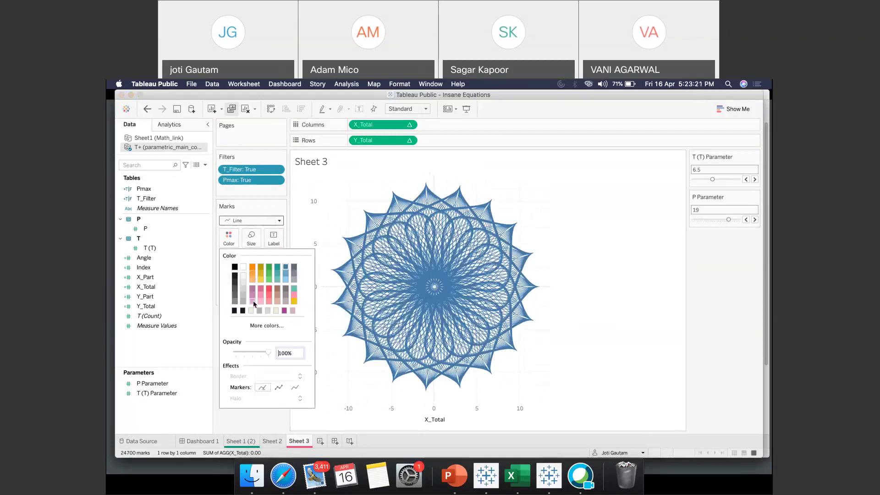
{"action": "left_click", "coordinate": [284, 311]}
{"action": "left_click", "coordinate": [216, 331]}
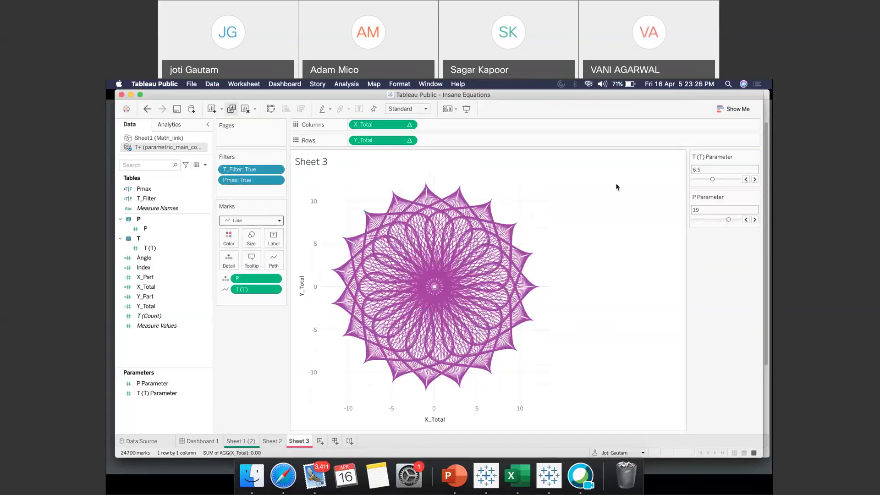
Step: Set the P Parameter to 4 and check the line size setting
{"action": "left_click_drag", "start_coordinate": [729, 219], "coordinate": [705, 221]}
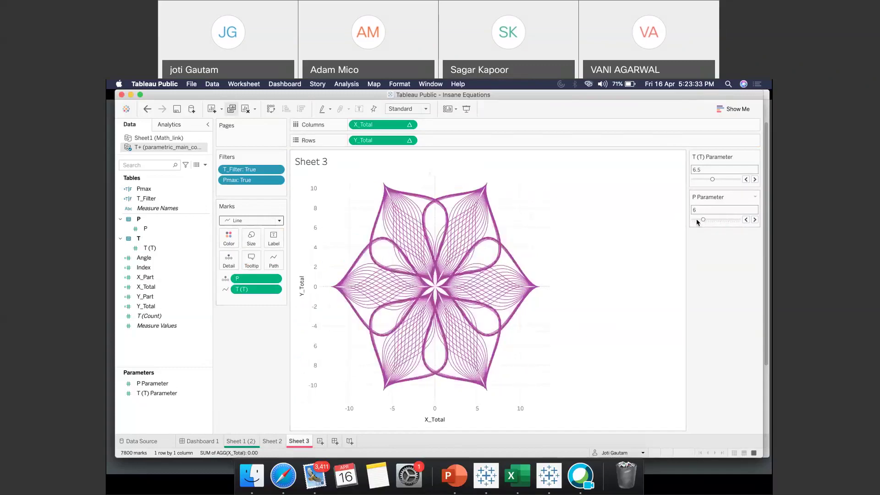
{"action": "left_click", "coordinate": [746, 220]}
{"action": "left_click", "coordinate": [746, 221]}
{"action": "left_click", "coordinate": [251, 238]}
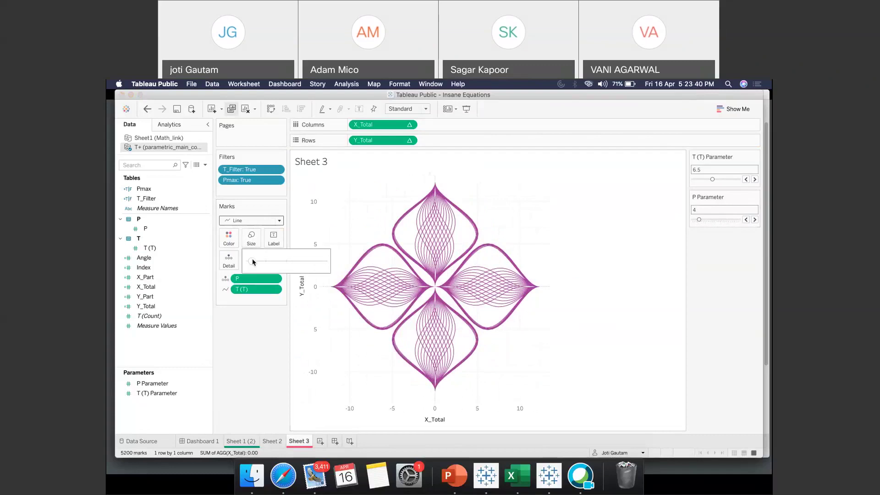
{"action": "left_click", "coordinate": [240, 345]}
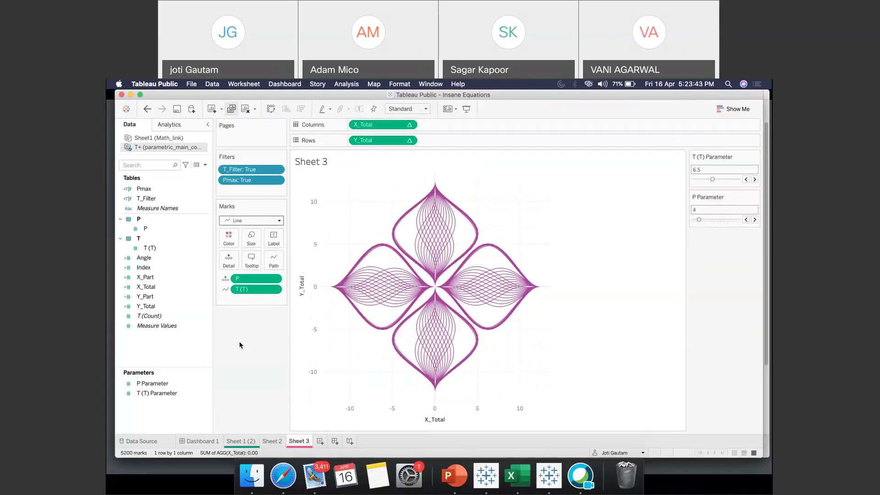
Step: Open Dashboard 1, and switch to the PowerPoint slideshow to view the "Explore them!" and "Thank You!" slides
{"action": "left_click", "coordinate": [208, 440]}
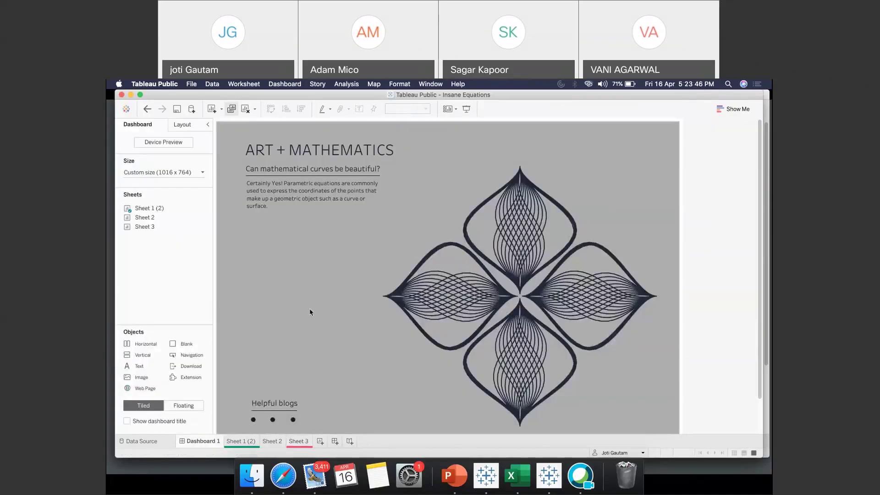
{"action": "key", "text": "super+Tab"}
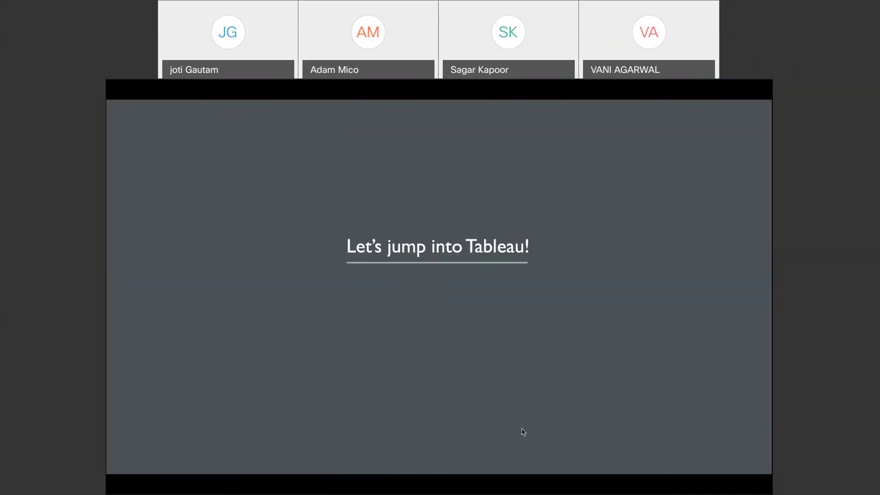
{"action": "key", "text": "Right"}
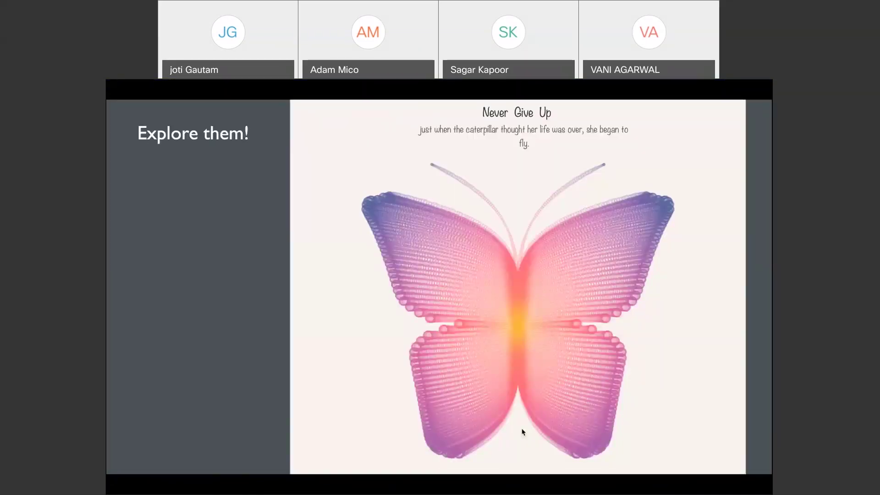
{"action": "key", "text": "Right"}
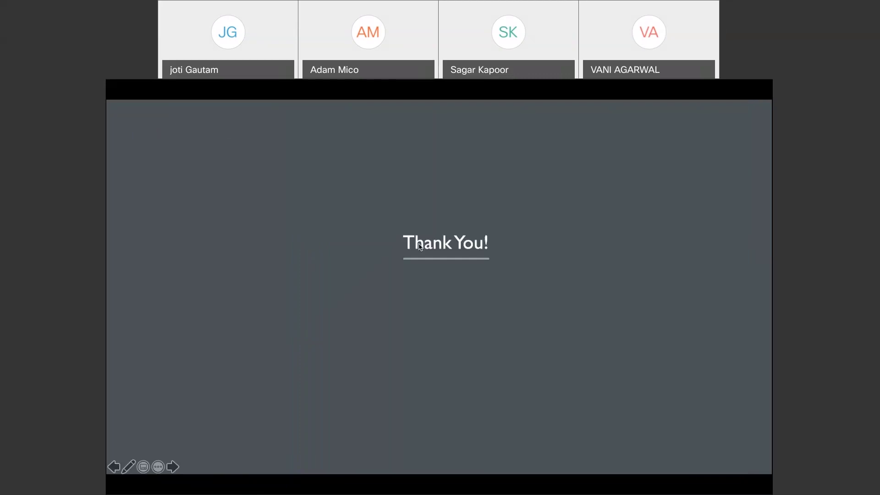
{"action": "key", "text": "Left"}
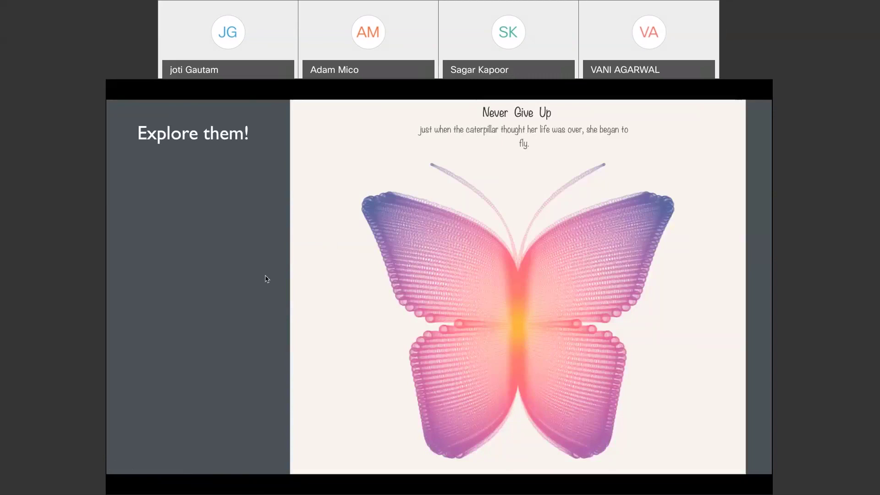
Step: Alternate between the Art + Mathematics dashboard in Tableau Public and the PowerPoint slides, and switch to Cisco Webex Events
{"action": "key", "text": "super+Tab"}
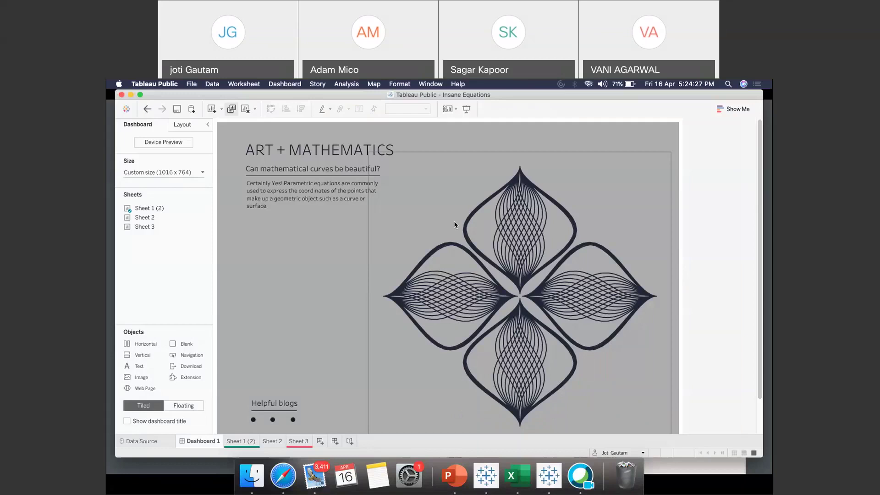
{"action": "key", "text": "super+Tab"}
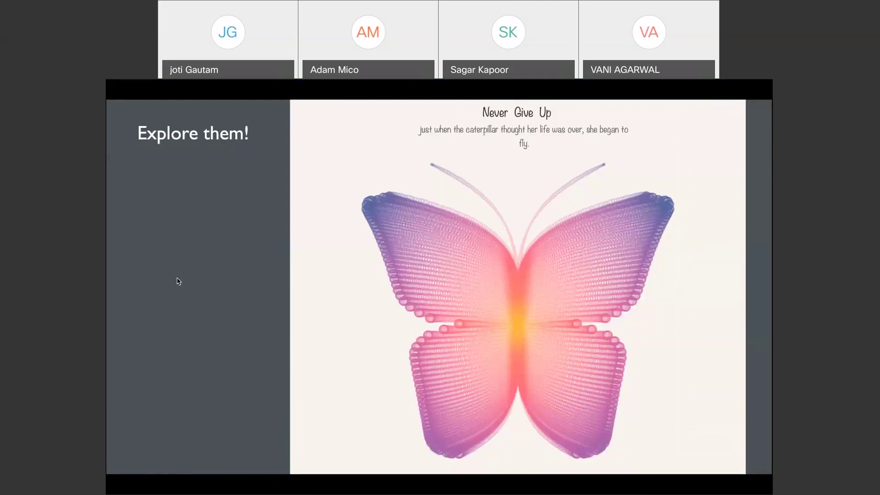
{"action": "key", "text": "Right"}
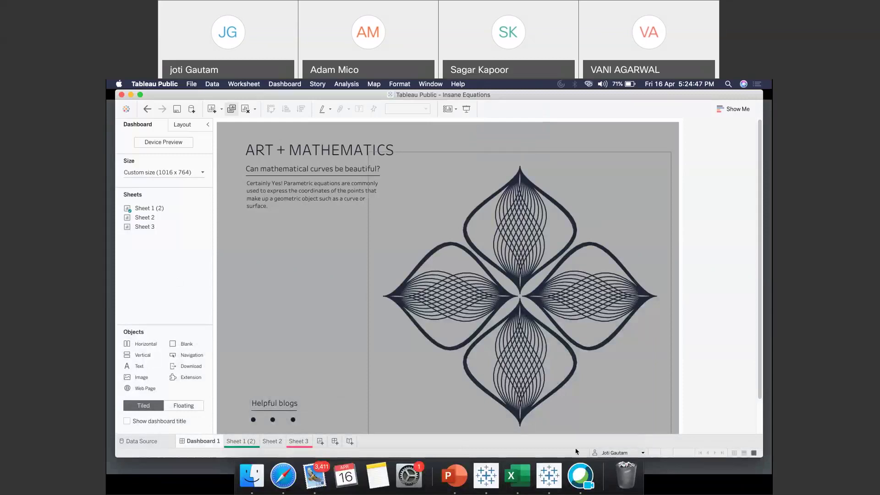
{"action": "left_click", "coordinate": [579, 472]}
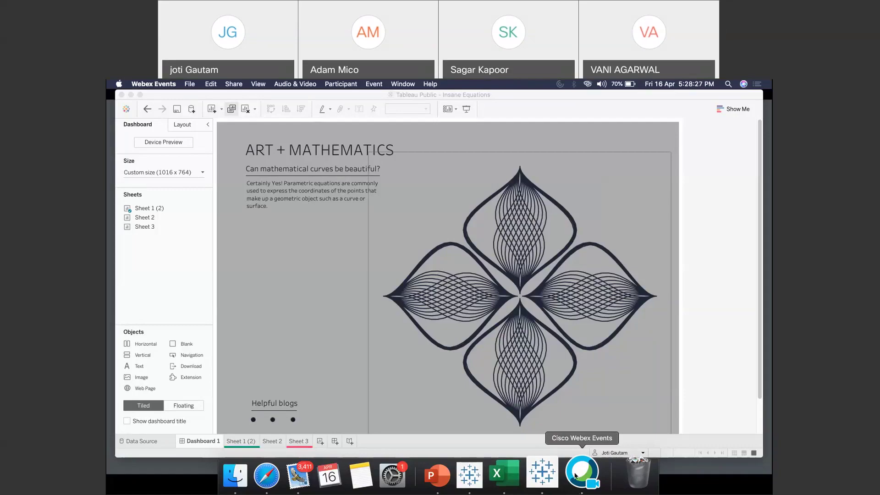
Step: Switch to Cisco Webex Events, present the Viz_Connect workbook full screen, and advance to the Inspiration dashboard
{"action": "left_click", "coordinate": [576, 476]}
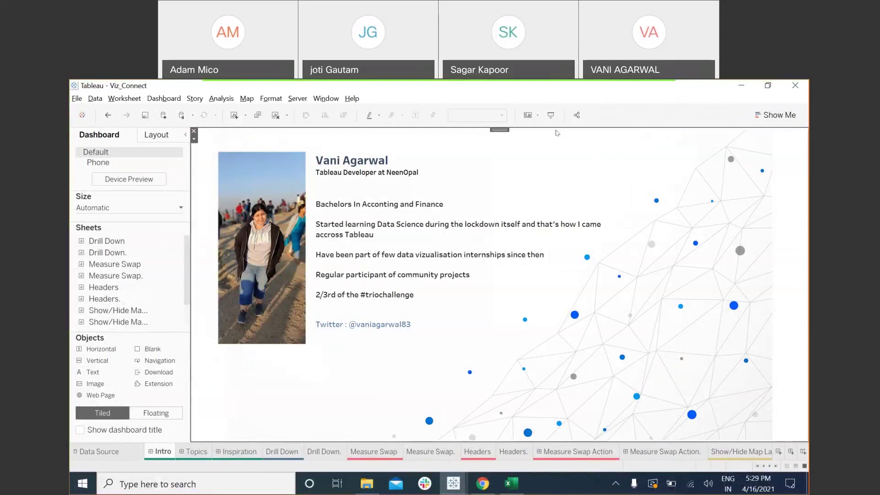
{"action": "left_click", "coordinate": [552, 115]}
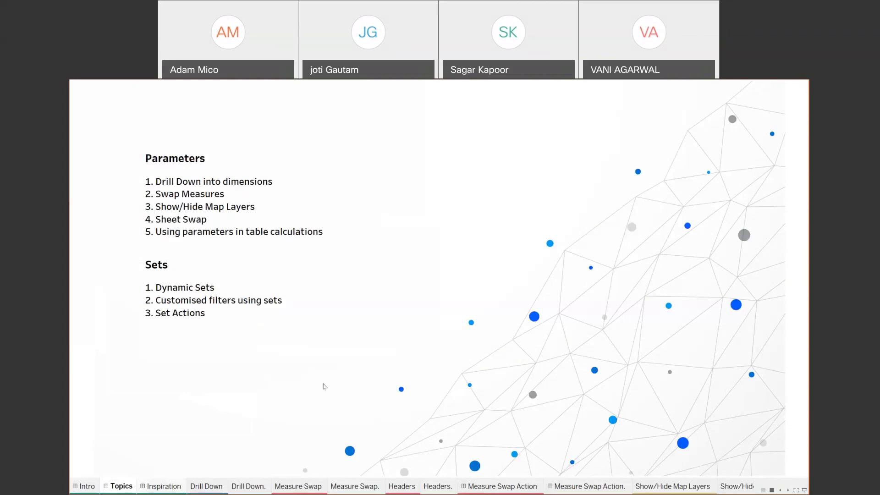
{"action": "key", "text": "ctrl+Tab"}
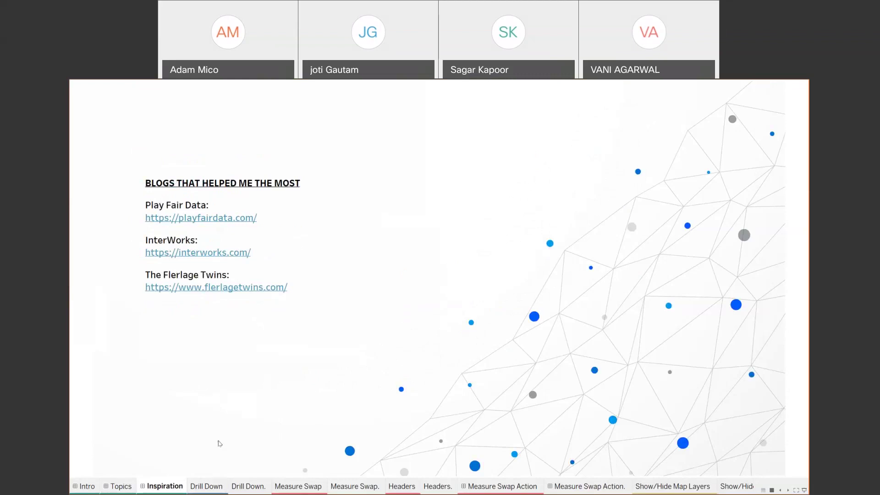
Step: Demonstrate the Drill Down sheet by expanding Furniture and Office Supplies into sub-categories, and leave presentation mode
{"action": "left_click", "coordinate": [207, 489]}
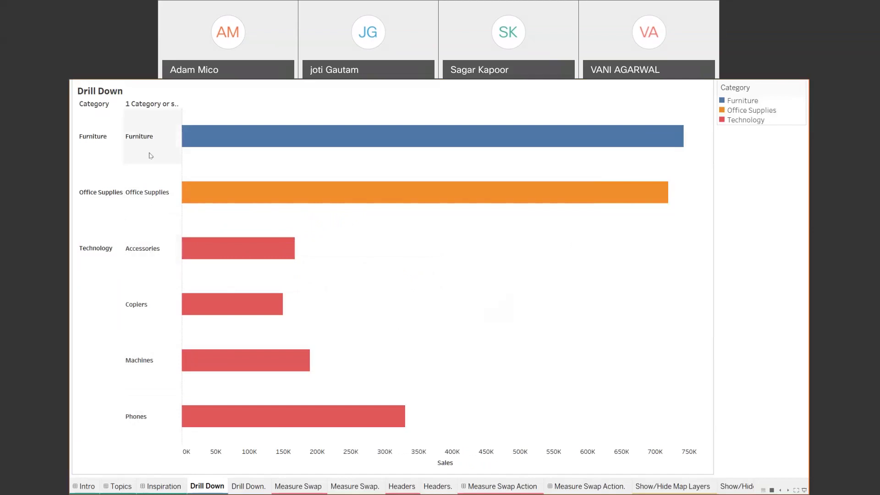
{"action": "left_click", "coordinate": [140, 137]}
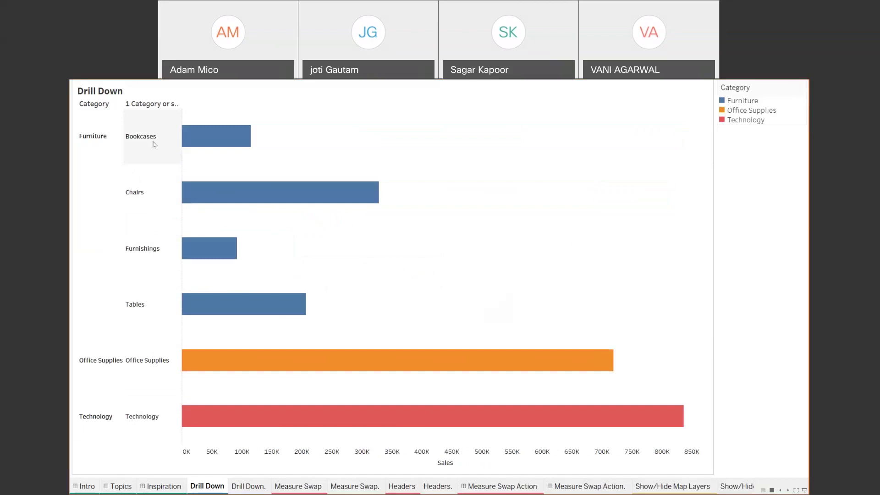
{"action": "mouse_move", "coordinate": [245, 201]}
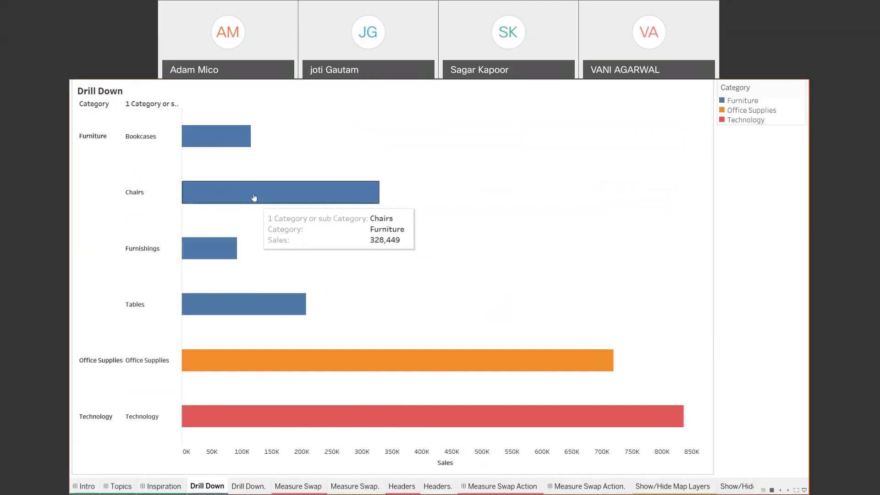
{"action": "left_click", "coordinate": [142, 361]}
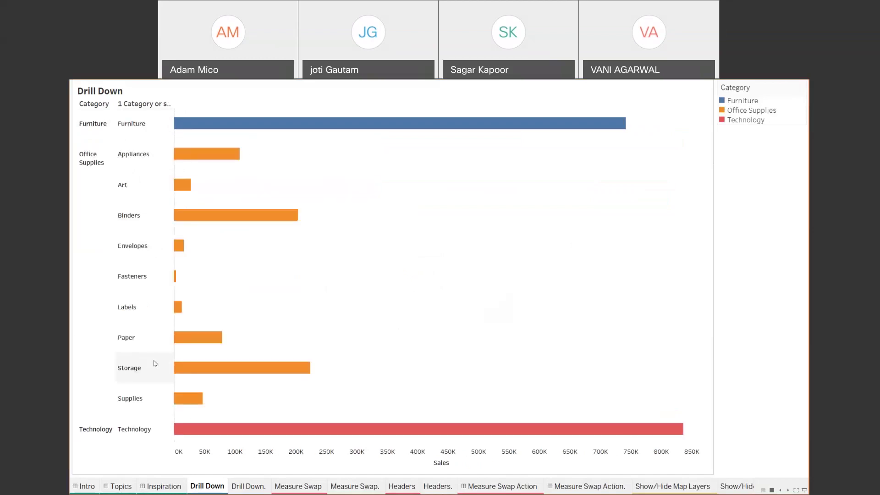
{"action": "key", "text": "Escape"}
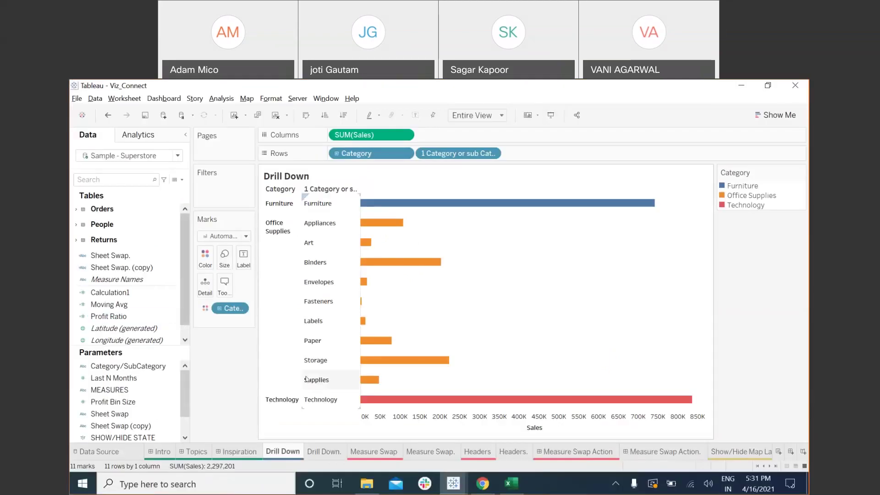
Step: On the empty "Drill Down." sheet, list Sub-Category in Rows and show Sales as the table values
{"action": "left_click", "coordinate": [324, 453]}
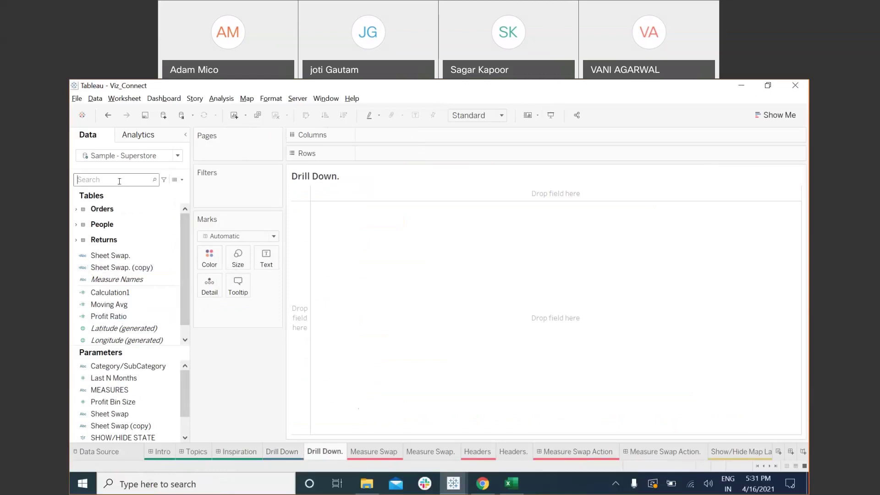
{"action": "type", "text": "sub"}
{"action": "left_click_drag", "start_coordinate": [130, 245], "coordinate": [365, 156]}
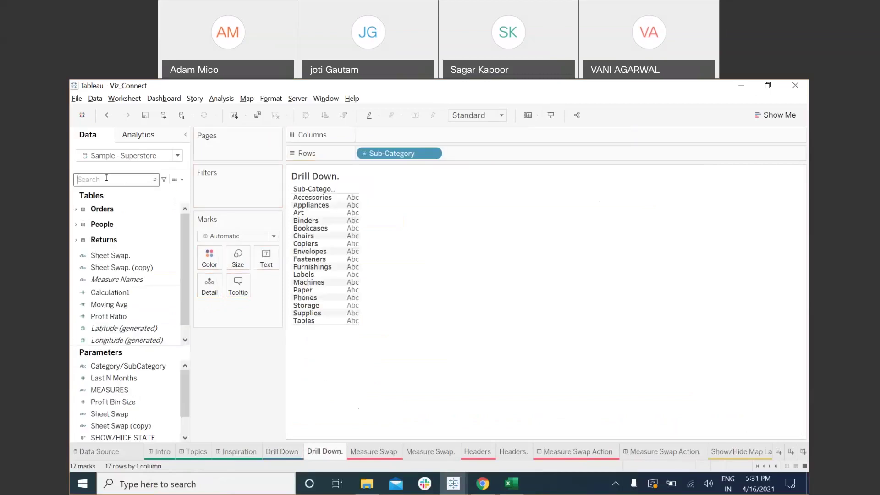
{"action": "left_click", "coordinate": [105, 179]}
{"action": "type", "text": "sale"}
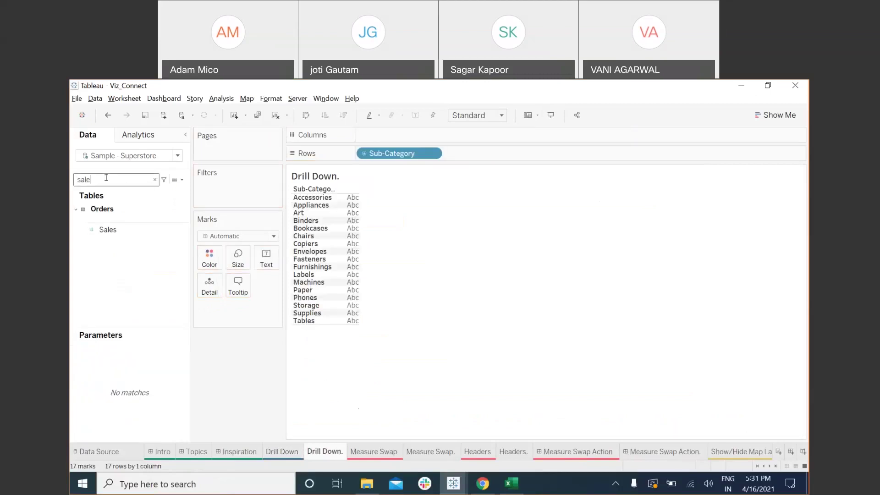
{"action": "left_click_drag", "start_coordinate": [108, 229], "coordinate": [348, 250]}
Step: Place Category before Sub-Category in Rows and convert the table to a horizontal bar chart
{"action": "left_click", "coordinate": [155, 179]}
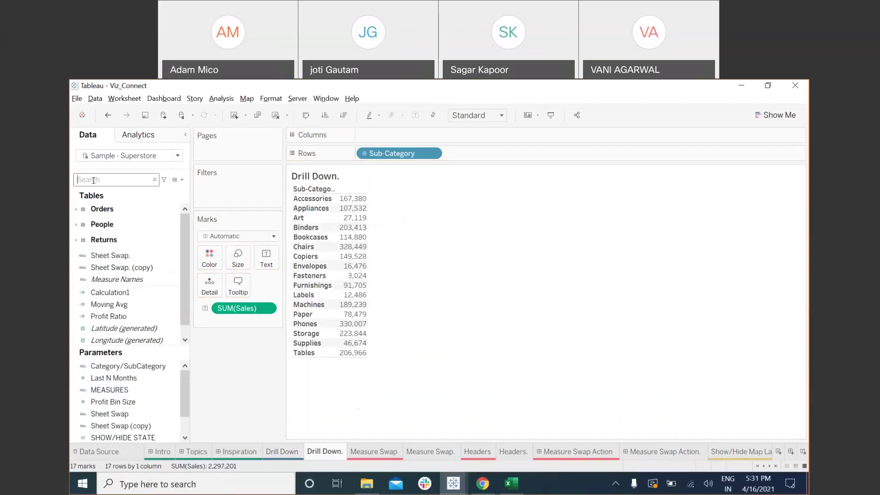
{"action": "type", "text": "cate"}
{"action": "left_click_drag", "start_coordinate": [128, 246], "coordinate": [307, 254]}
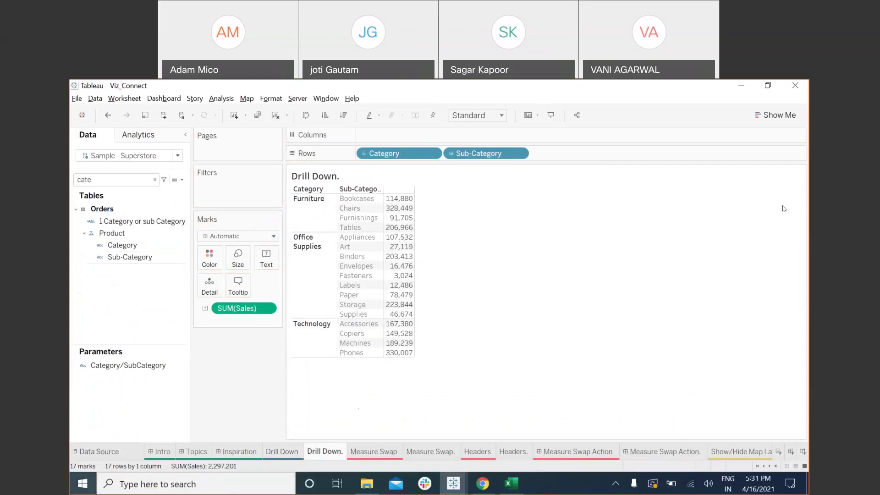
{"action": "left_click", "coordinate": [775, 115]}
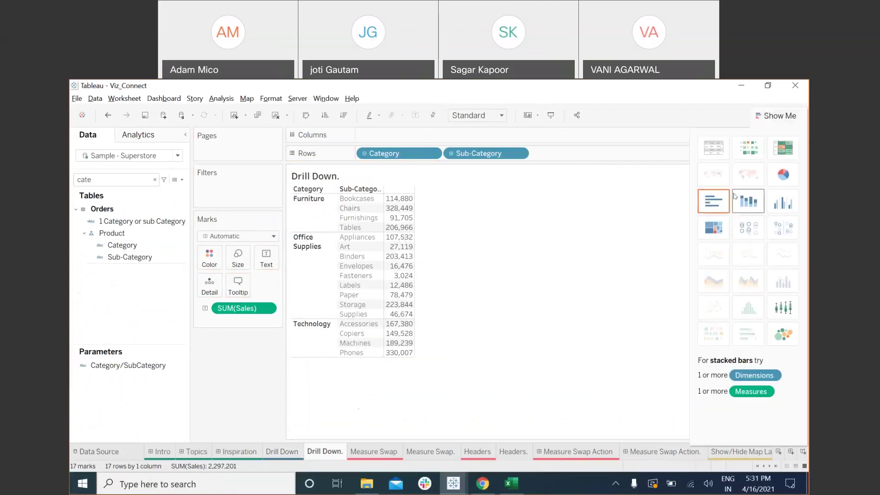
{"action": "left_click", "coordinate": [714, 201]}
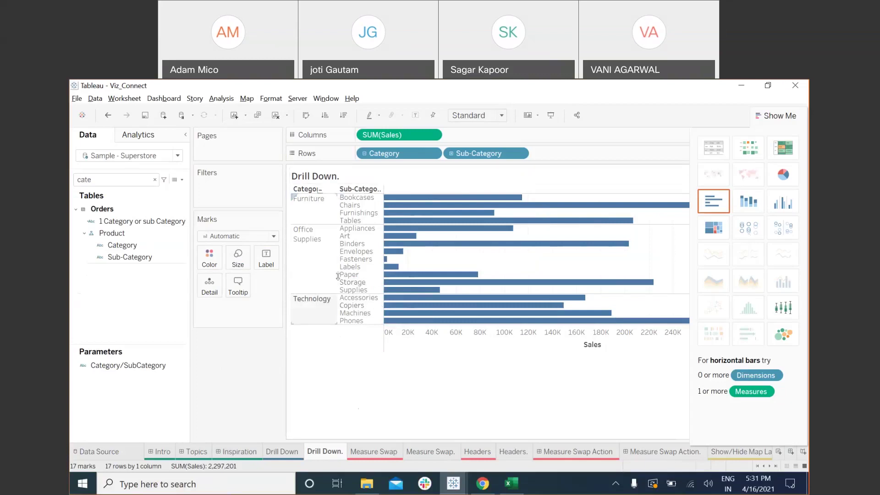
Step: Review the name, data type, current value and allowable values of the Category/SubCategory parameter without changing them
{"action": "left_click", "coordinate": [174, 368]}
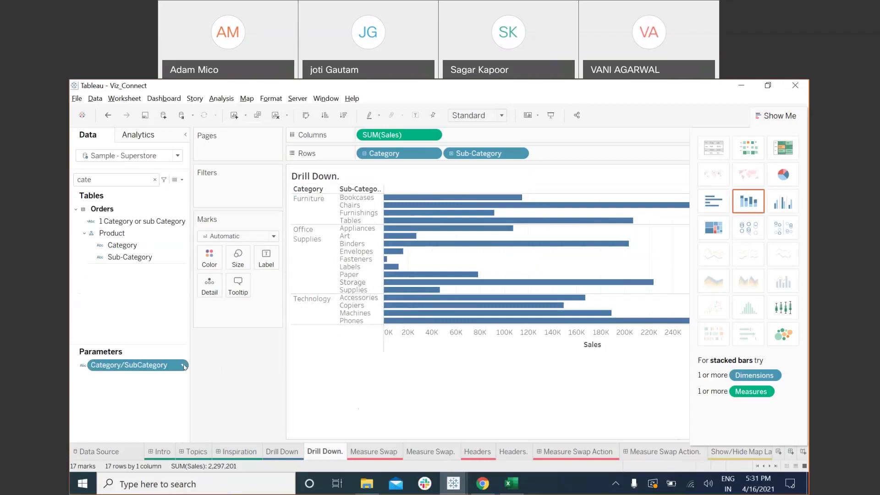
{"action": "right_click", "coordinate": [175, 367]}
{"action": "left_click", "coordinate": [229, 235]}
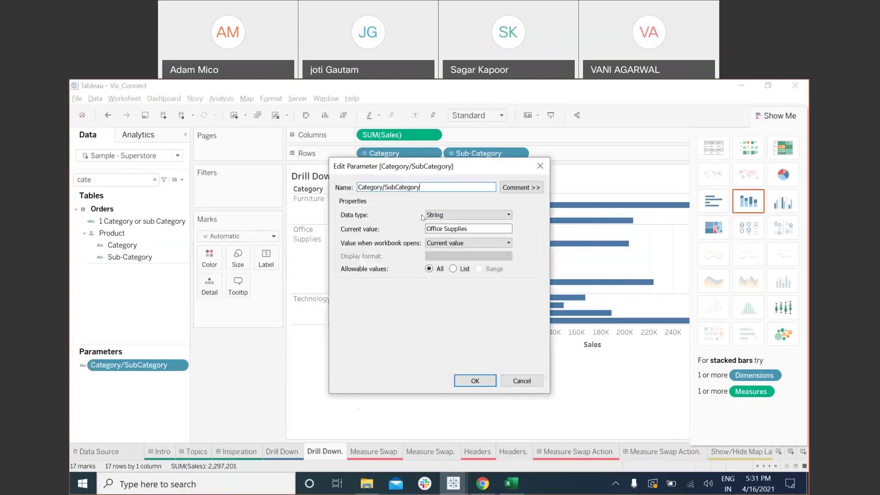
{"action": "left_click_drag", "start_coordinate": [420, 169], "coordinate": [428, 255]}
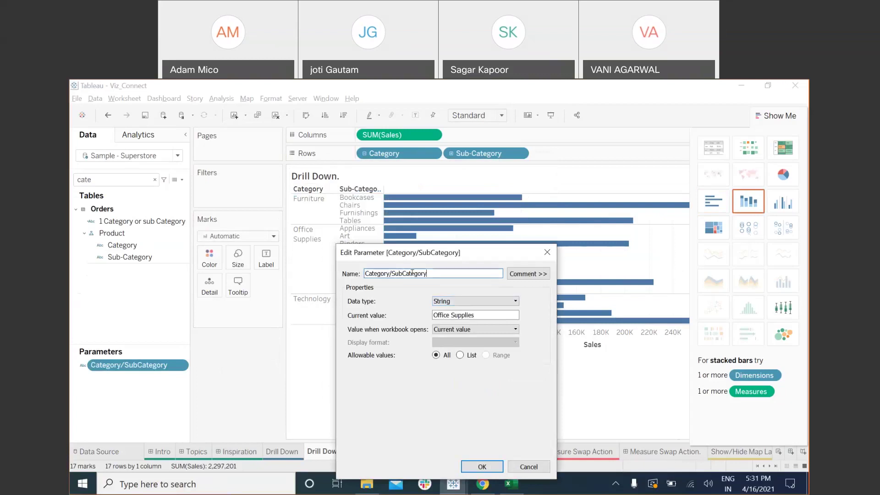
{"action": "key", "text": "Tab"}
{"action": "left_click_drag", "start_coordinate": [450, 252], "coordinate": [467, 230]}
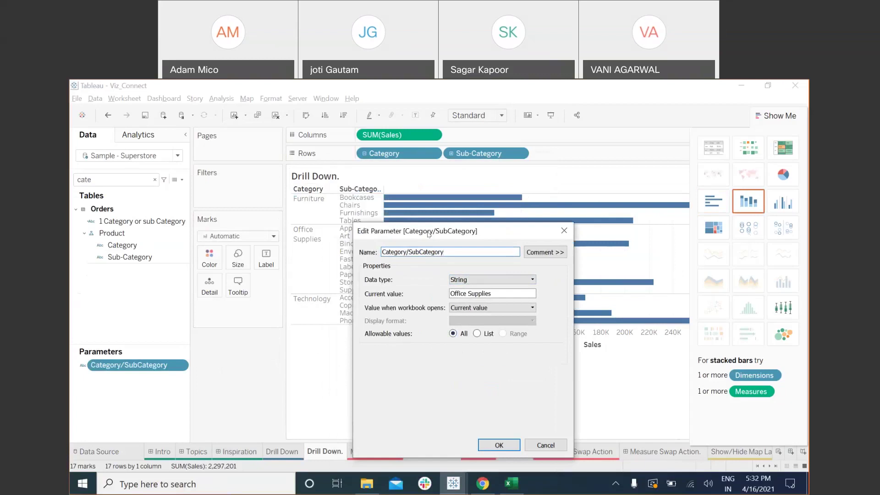
{"action": "left_click_drag", "start_coordinate": [431, 234], "coordinate": [463, 256]}
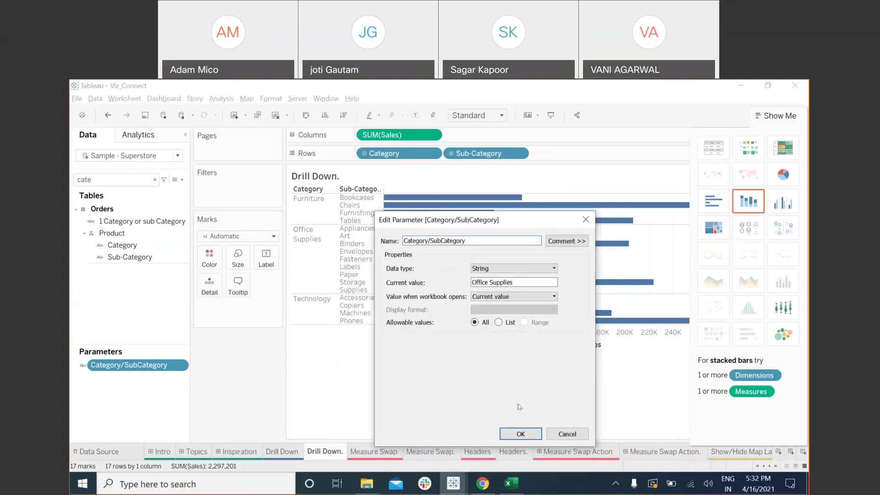
{"action": "left_click", "coordinate": [521, 433]}
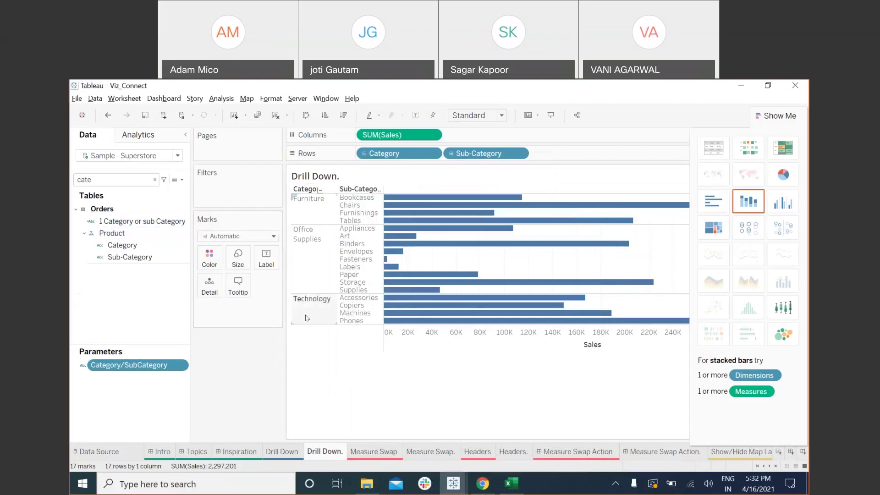
Step: Examine the IF/THEN/ELSE formula of the "1 Category or sub Category" calculated field, and close it unchanged
{"action": "left_click", "coordinate": [183, 223]}
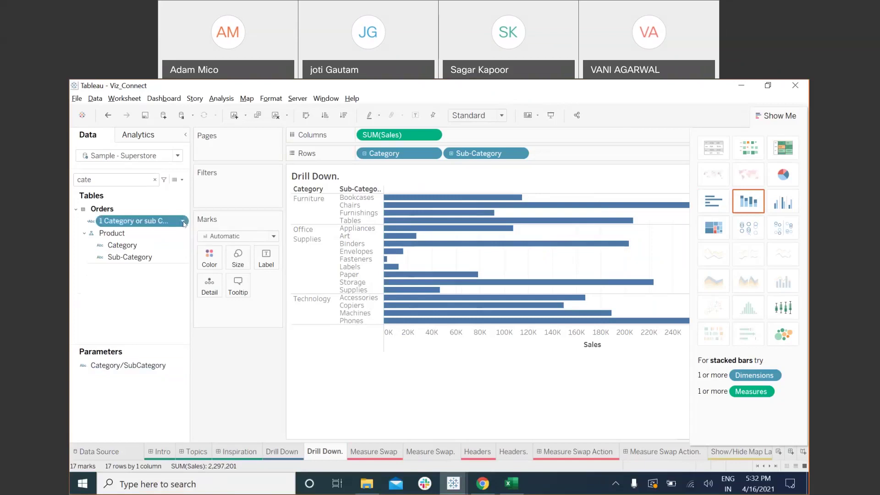
{"action": "left_click", "coordinate": [208, 141]}
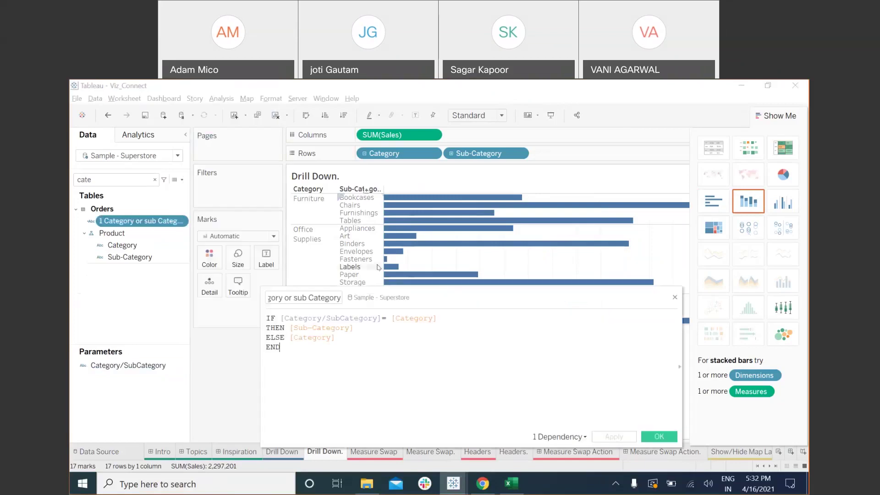
{"action": "left_click_drag", "start_coordinate": [355, 300], "coordinate": [397, 312]}
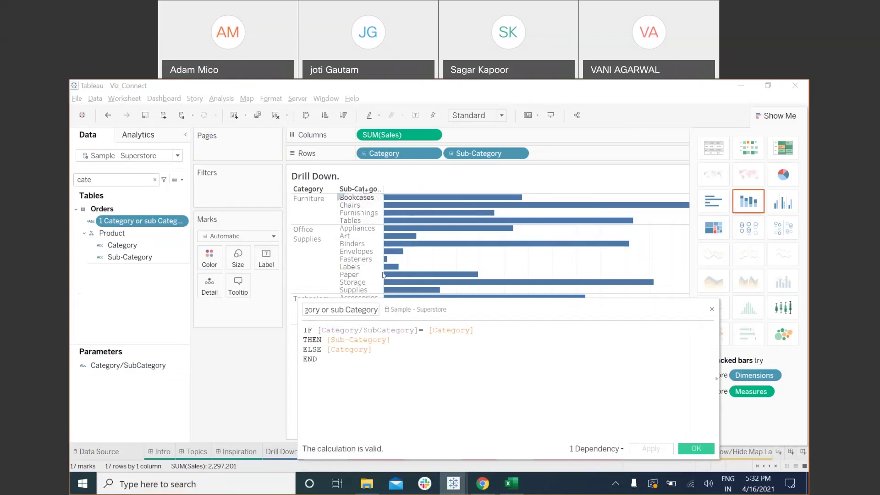
{"action": "left_click", "coordinate": [450, 330]}
{"action": "left_click_drag", "start_coordinate": [326, 340], "coordinate": [390, 340]}
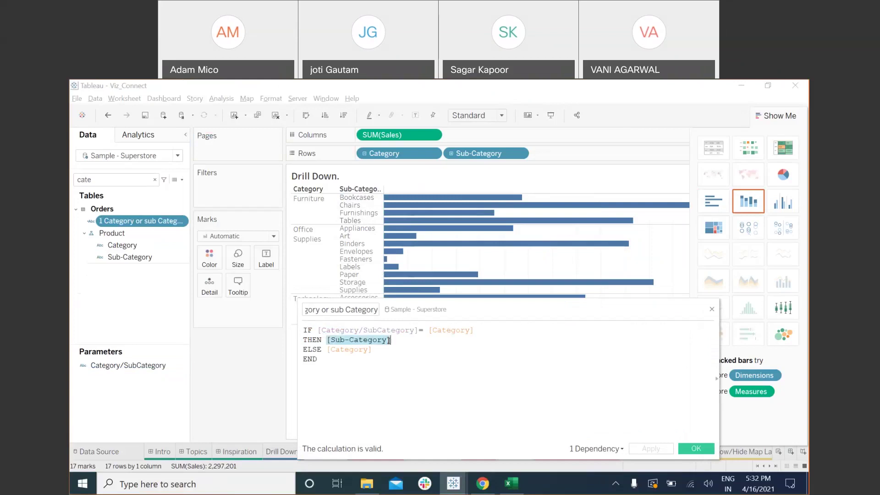
{"action": "left_click", "coordinate": [315, 349]}
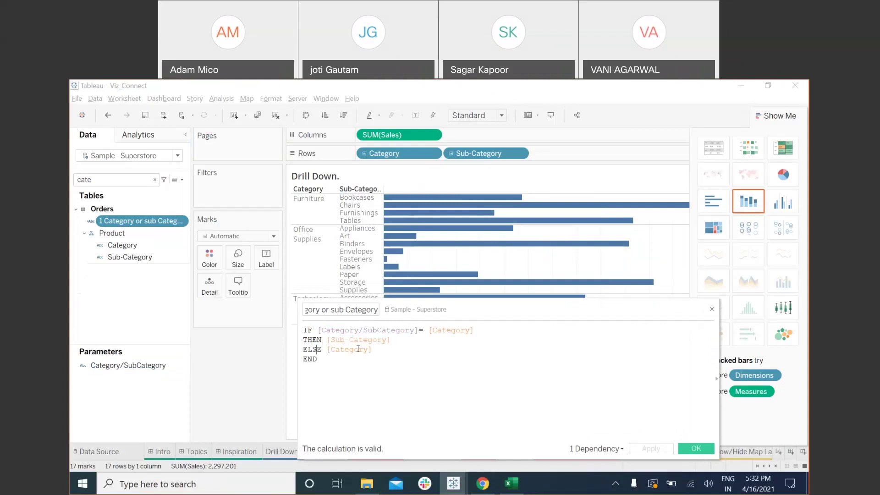
{"action": "left_click", "coordinate": [712, 310]}
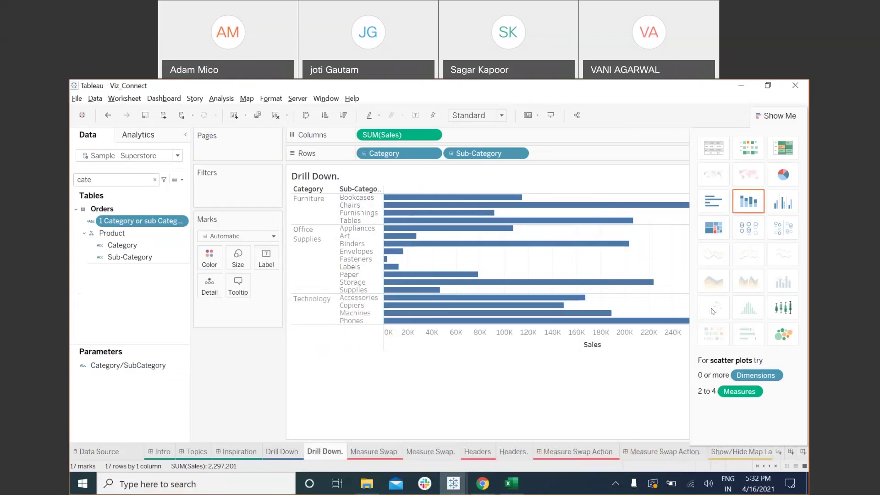
Step: Show the Category/SubCategory parameter control on the sheet and check the Bookcases row label's selection behaviour
{"action": "left_click", "coordinate": [778, 119]}
{"action": "left_click", "coordinate": [121, 365]}
{"action": "right_click", "coordinate": [121, 365]}
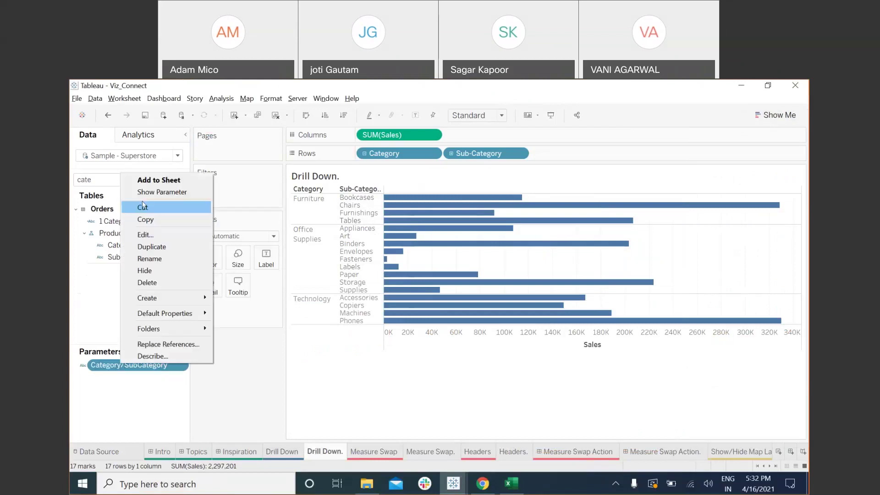
{"action": "left_click", "coordinate": [162, 192]}
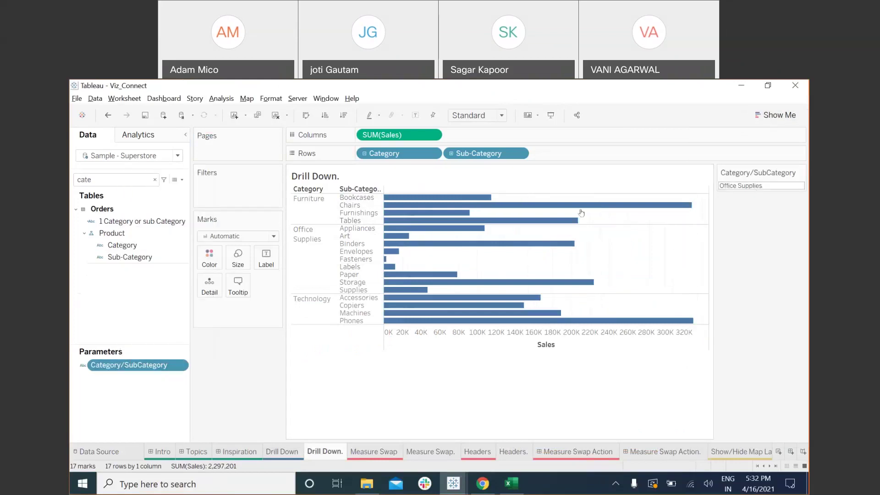
{"action": "left_click", "coordinate": [353, 197]}
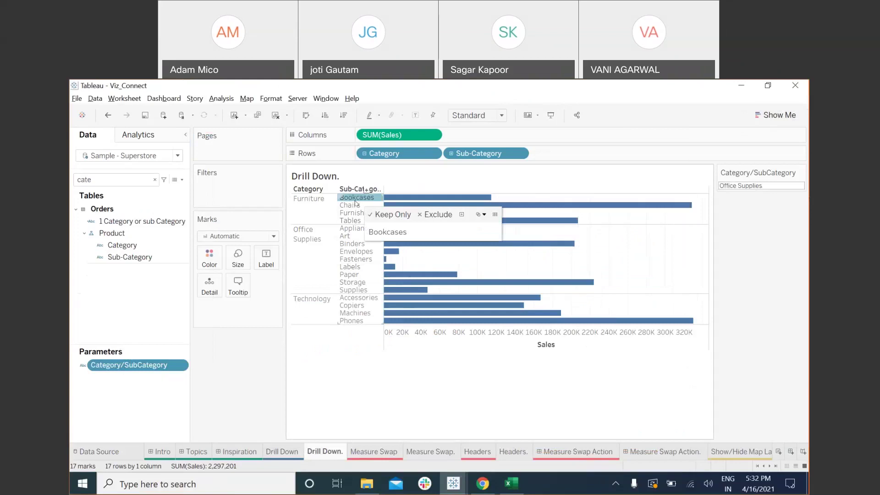
{"action": "key", "text": "Escape"}
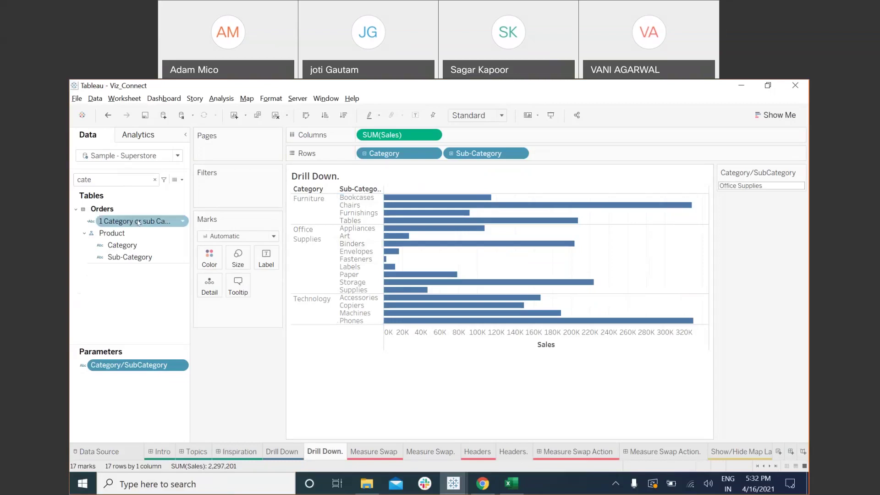
Step: Replace Sub-Category in Rows with the "1 Category or sub Category" field, and test selecting the Furniture label
{"action": "left_click", "coordinate": [421, 176]}
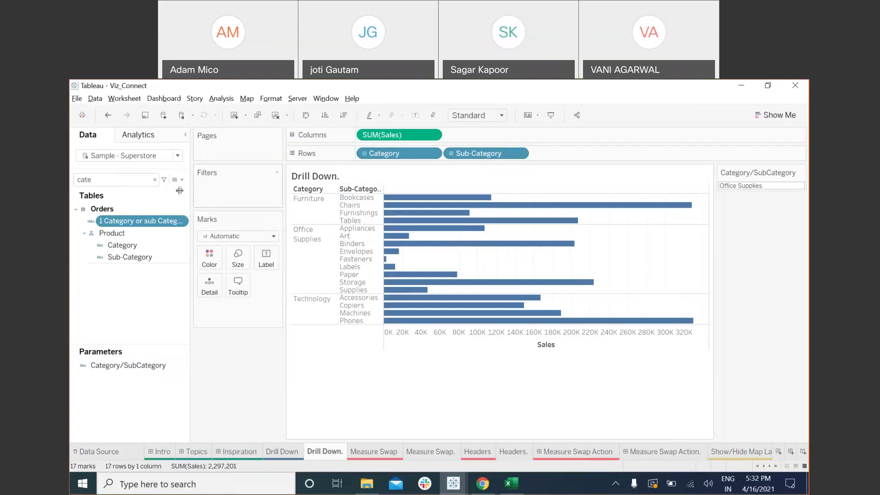
{"action": "left_click_drag", "start_coordinate": [123, 223], "coordinate": [471, 155]}
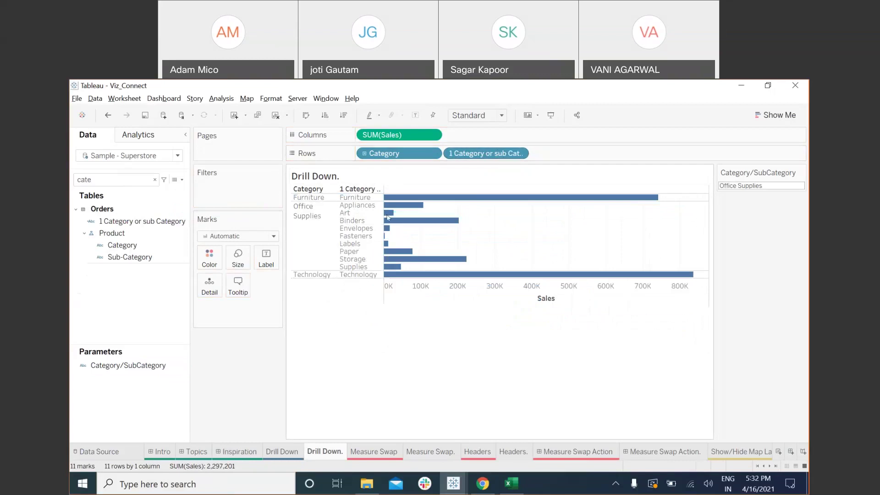
{"action": "left_click", "coordinate": [361, 198]}
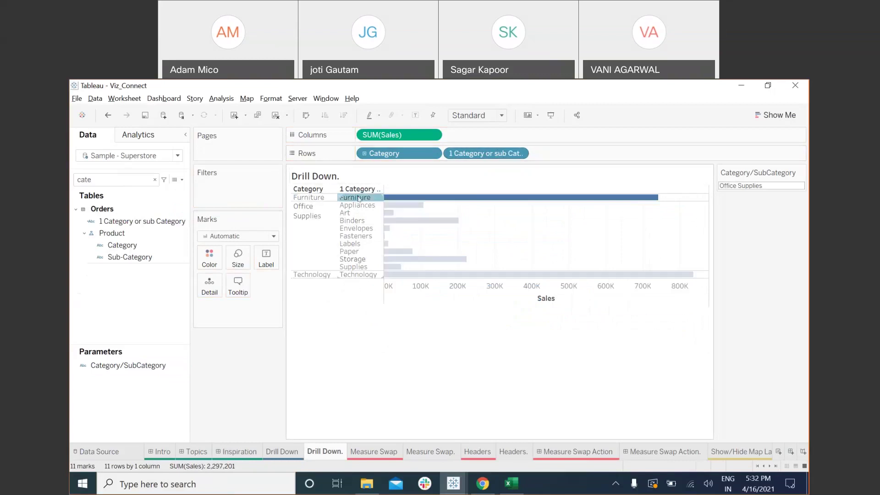
{"action": "key", "text": "Escape"}
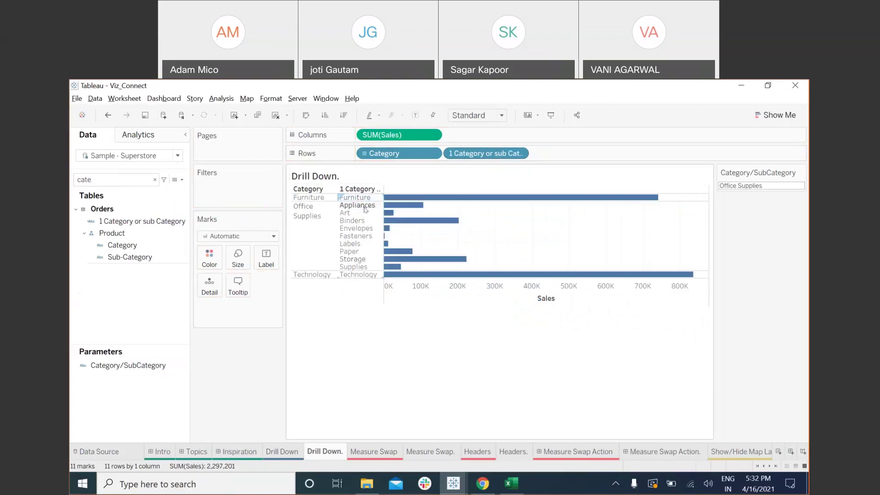
Step: Add a parameter action on the Drill Down. sheet, run on Select, passing "1 Category or sub Category" to Category/SubCategory and keeping the current value when cleared
{"action": "left_click", "coordinate": [125, 99]}
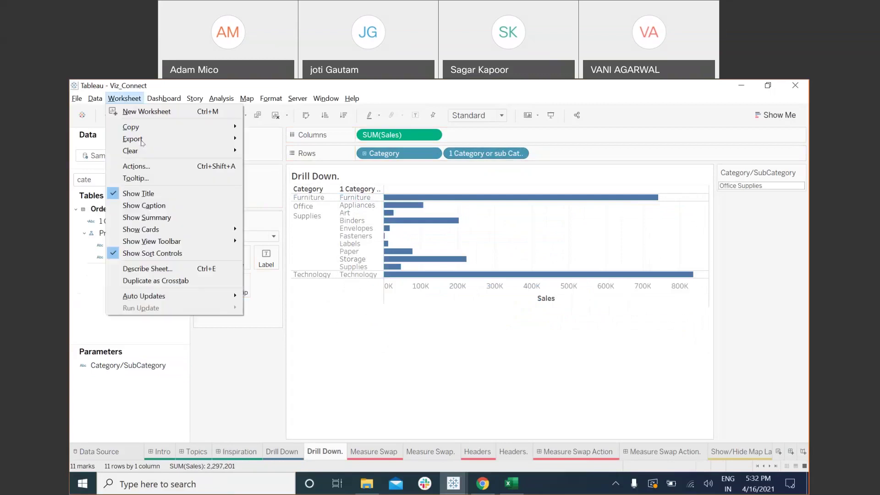
{"action": "left_click", "coordinate": [146, 168]}
{"action": "left_click", "coordinate": [353, 306]}
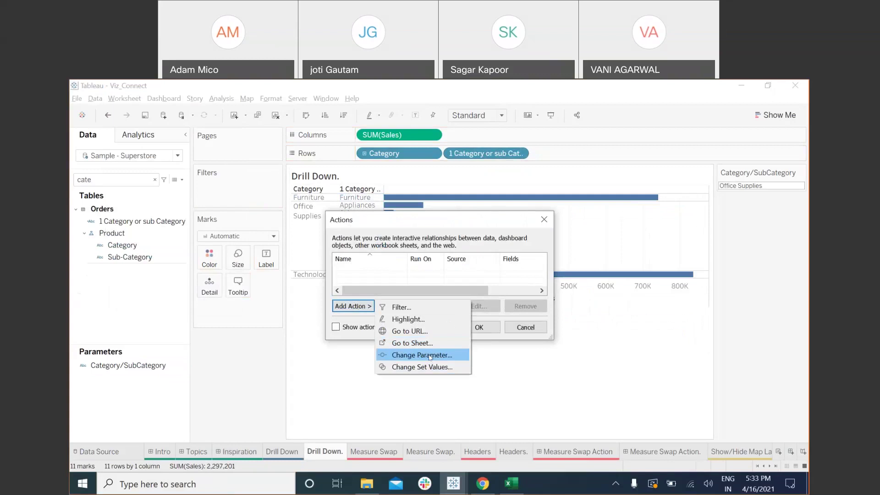
{"action": "left_click", "coordinate": [430, 355]}
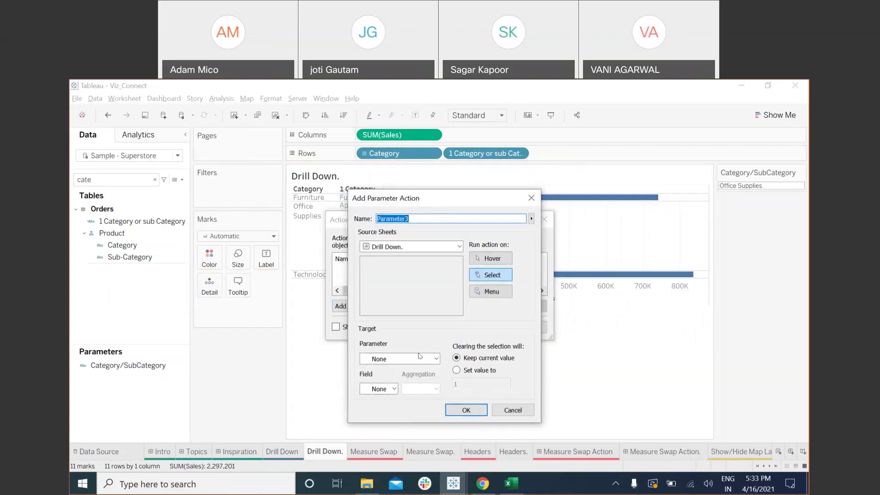
{"action": "left_click", "coordinate": [421, 362]}
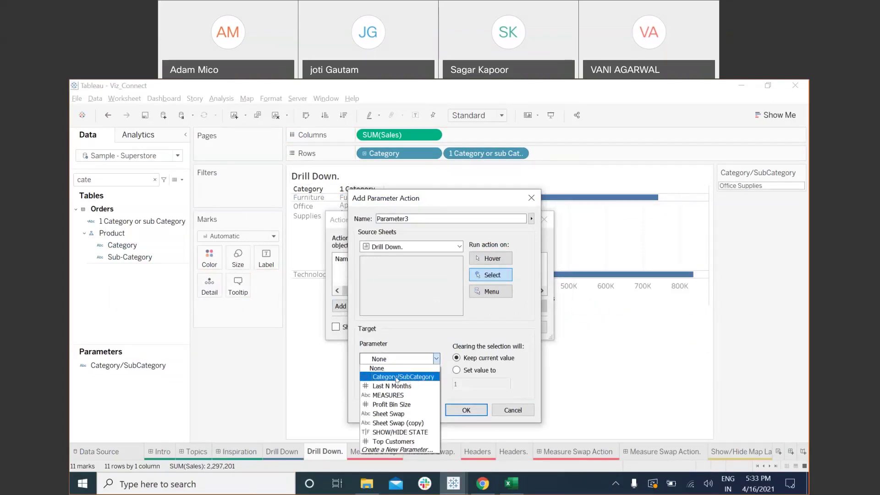
{"action": "left_click", "coordinate": [416, 377]}
{"action": "left_click", "coordinate": [388, 390]}
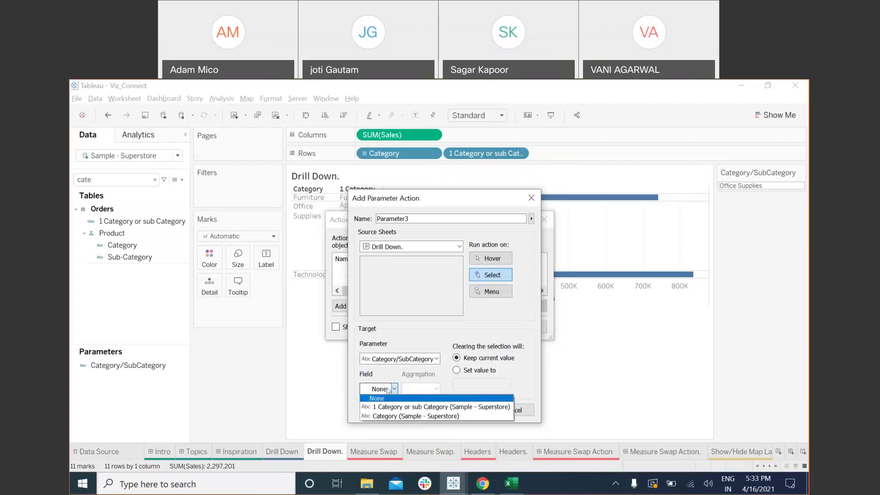
{"action": "left_click", "coordinate": [428, 408]}
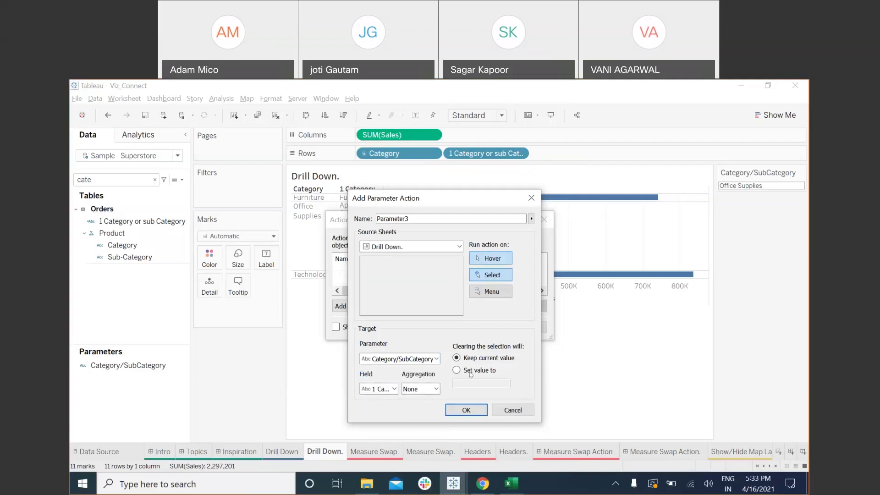
{"action": "left_click_drag", "start_coordinate": [431, 200], "coordinate": [469, 209]}
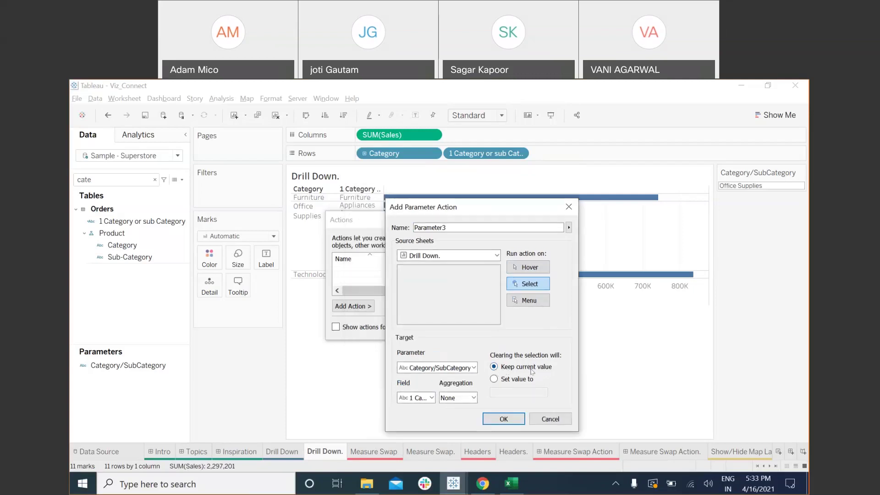
{"action": "left_click", "coordinate": [516, 416]}
{"action": "left_click", "coordinate": [477, 327]}
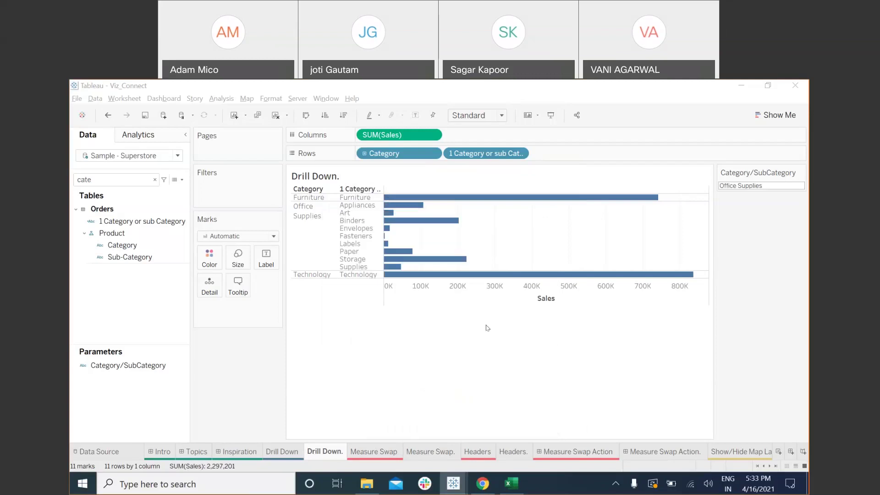
Step: Test the drill-down by selecting the Furniture, Office Supplies and Technology row labels in turn
{"action": "left_click", "coordinate": [362, 197]}
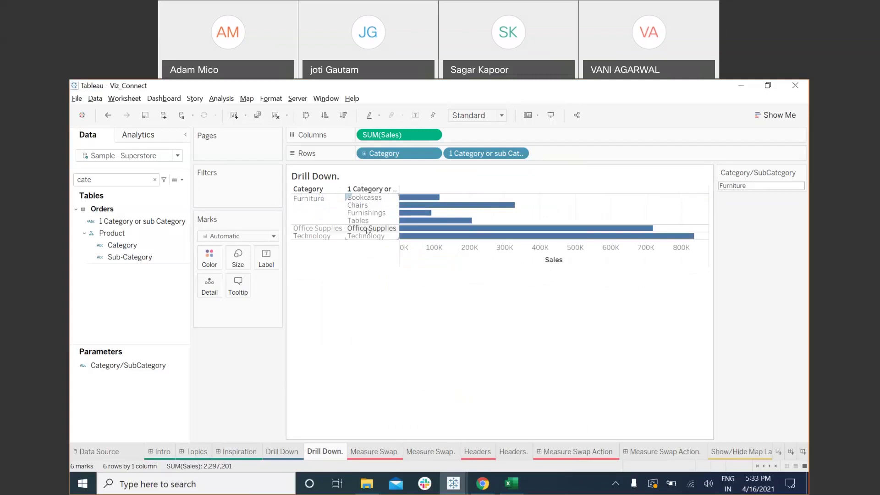
{"action": "left_click", "coordinate": [366, 229]}
{"action": "left_click", "coordinate": [367, 274]}
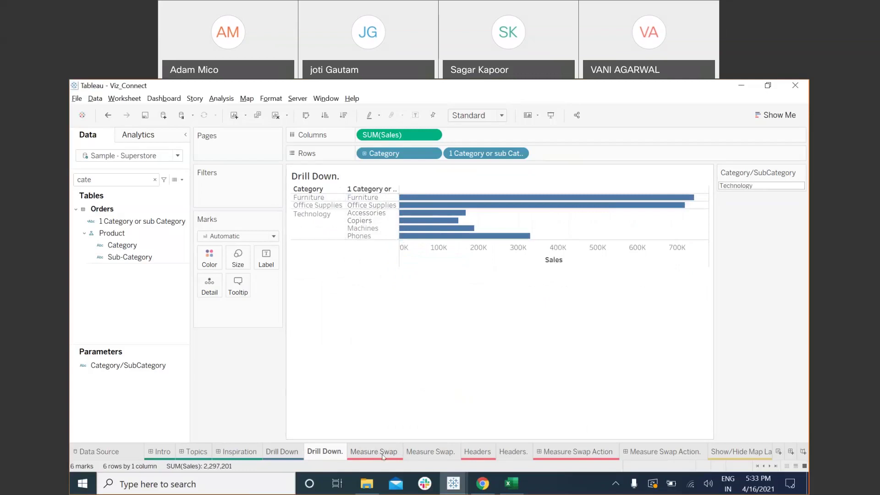
Step: On the Measure Swap sheet, test the MEASURES parameter by switching it to Sales, Profit and back to Sales
{"action": "left_click", "coordinate": [373, 452]}
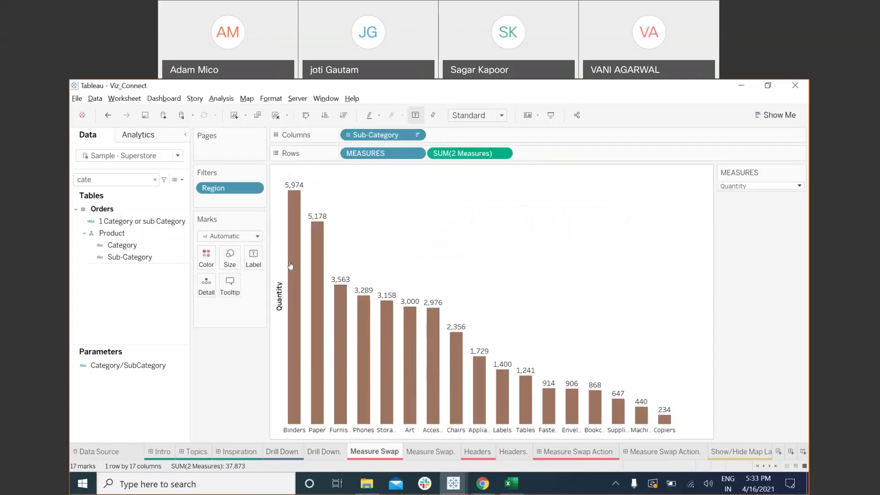
{"action": "left_click_drag", "start_coordinate": [190, 354], "coordinate": [170, 355]}
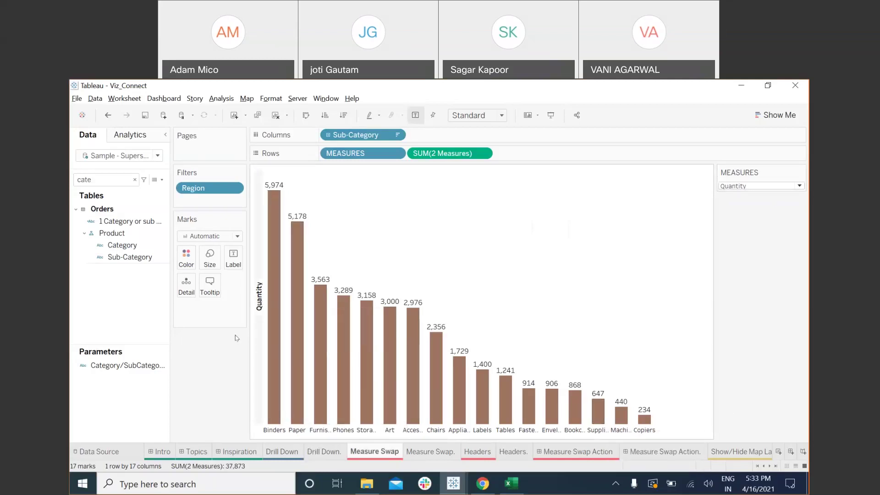
{"action": "left_click", "coordinate": [752, 186]}
{"action": "left_click", "coordinate": [754, 197]}
{"action": "left_click", "coordinate": [748, 185]}
{"action": "left_click", "coordinate": [740, 205]}
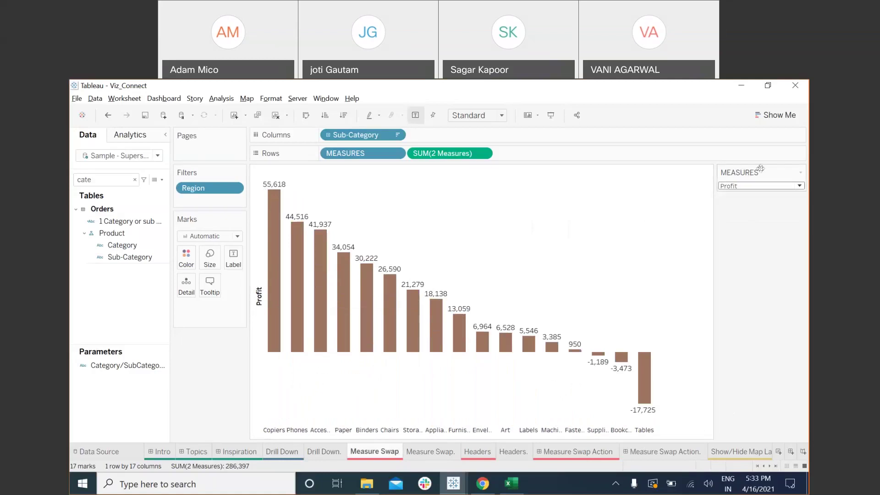
{"action": "left_click", "coordinate": [756, 188]}
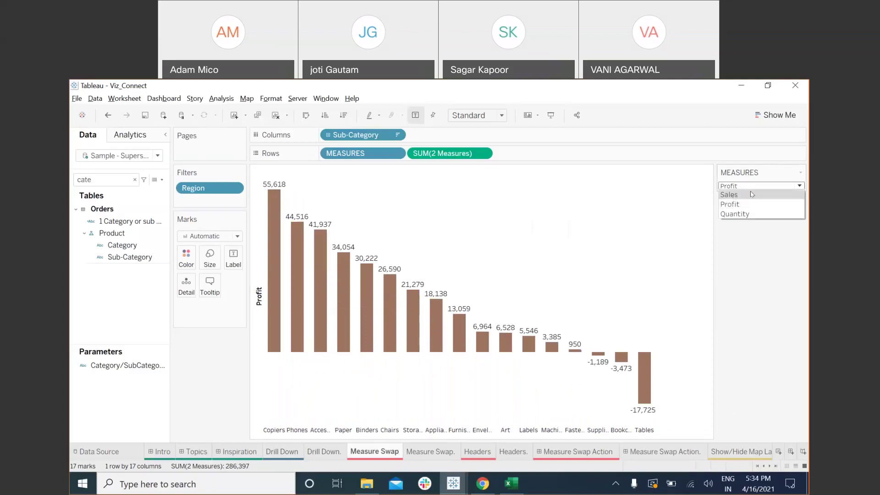
{"action": "left_click", "coordinate": [753, 195]}
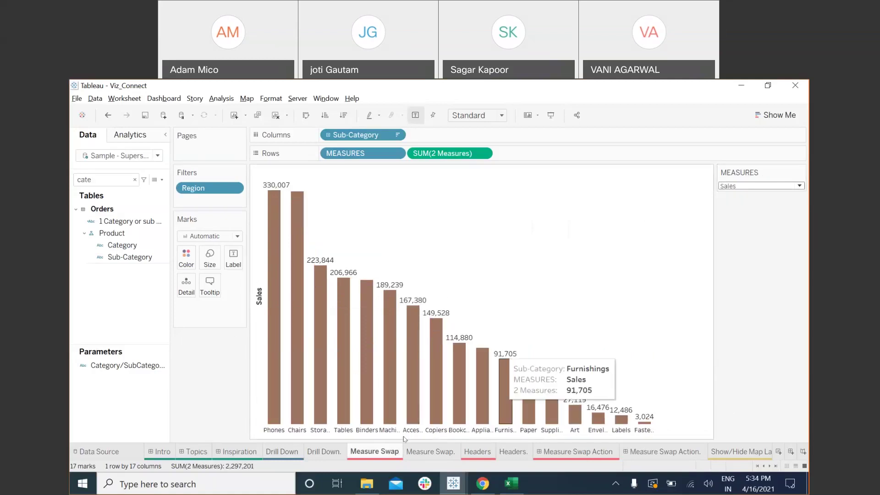
Step: On the Measure Swap Action dashboard, try the Sales, Profit and Quantity headers, and return to the Measure Swap sheet
{"action": "left_click", "coordinate": [567, 451]}
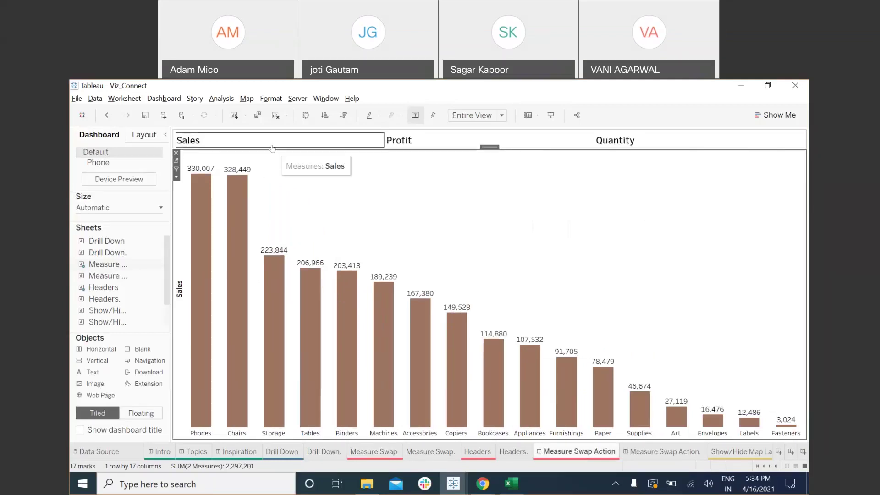
{"action": "left_click", "coordinate": [300, 141]}
{"action": "left_click", "coordinate": [466, 141]}
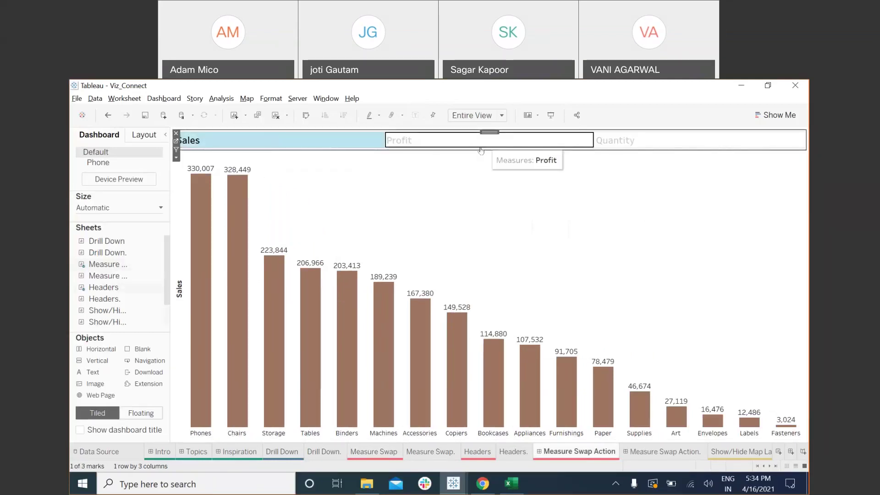
{"action": "left_click", "coordinate": [648, 146]}
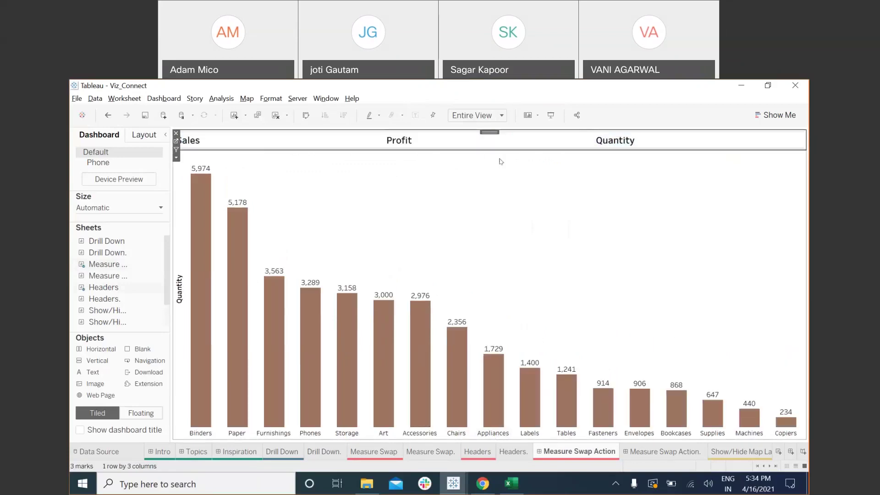
{"action": "left_click", "coordinate": [381, 453]}
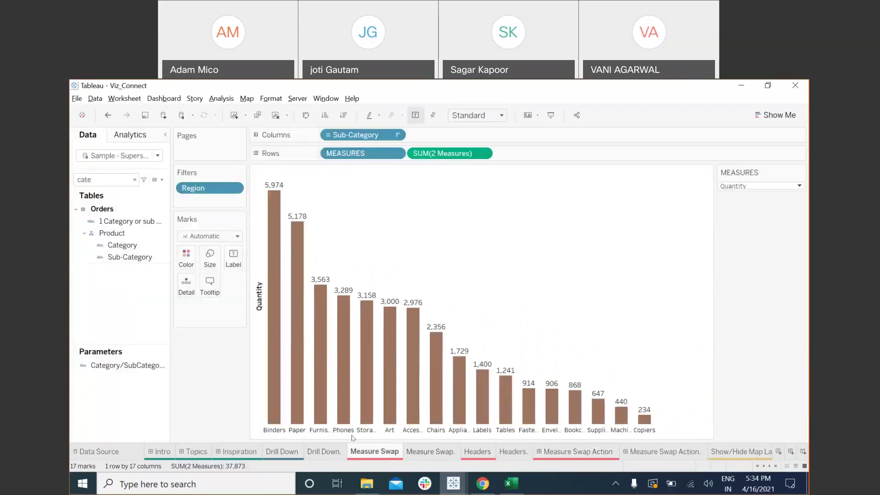
Step: On the empty Measure Swap. sheet, find the Sub-Category field and place it in Rows
{"action": "left_click", "coordinate": [431, 453]}
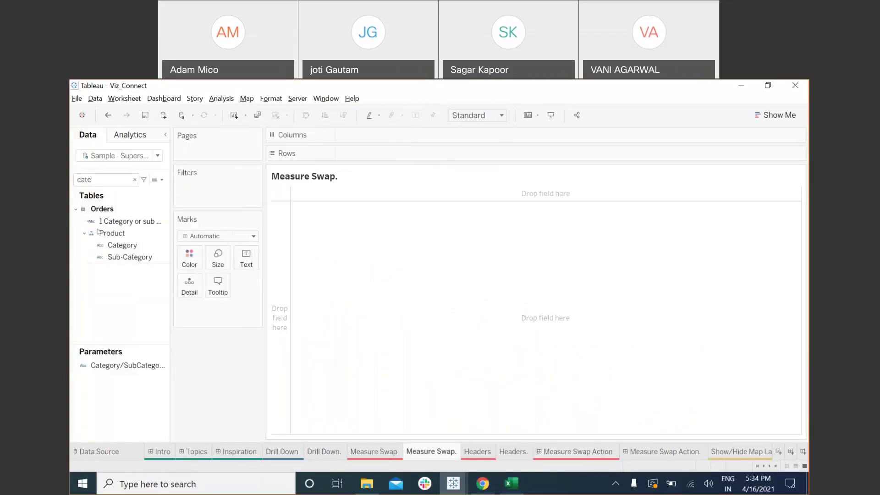
{"action": "key", "text": "BackSpace"}
{"action": "key", "text": "BackSpace"}
{"action": "key", "text": "BackSpace"}
{"action": "key", "text": "BackSpace"}
{"action": "type", "text": "sub"}
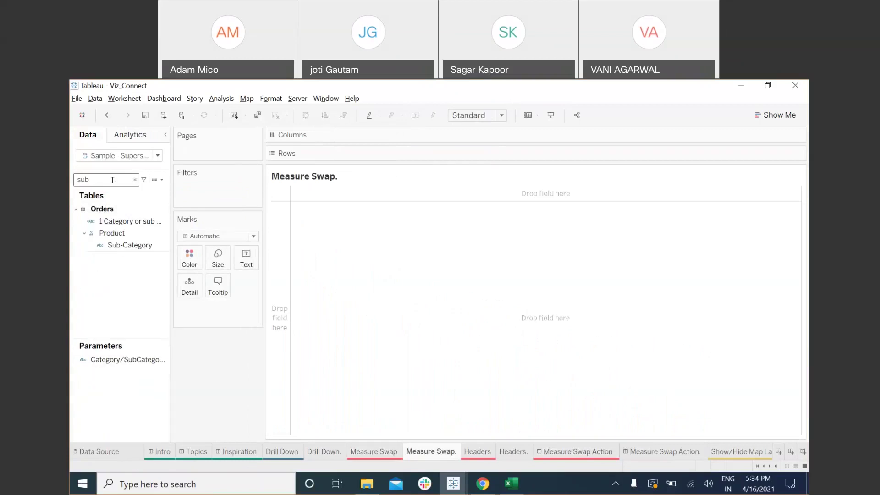
{"action": "left_click_drag", "start_coordinate": [124, 245], "coordinate": [365, 155]}
Step: Add Sales to the Sub-Category view and arrange it as vertical bars sorted in descending order
{"action": "left_click", "coordinate": [134, 179]}
{"action": "type", "text": "sale"}
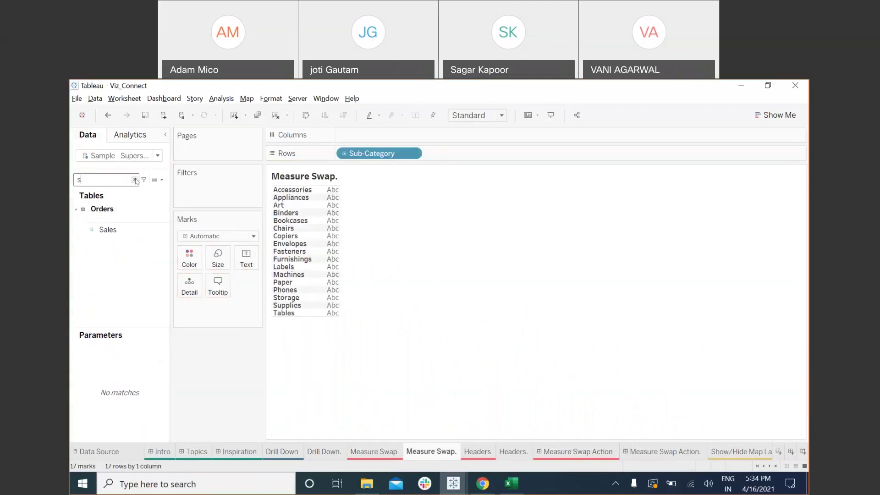
{"action": "left_click_drag", "start_coordinate": [108, 230], "coordinate": [339, 129]}
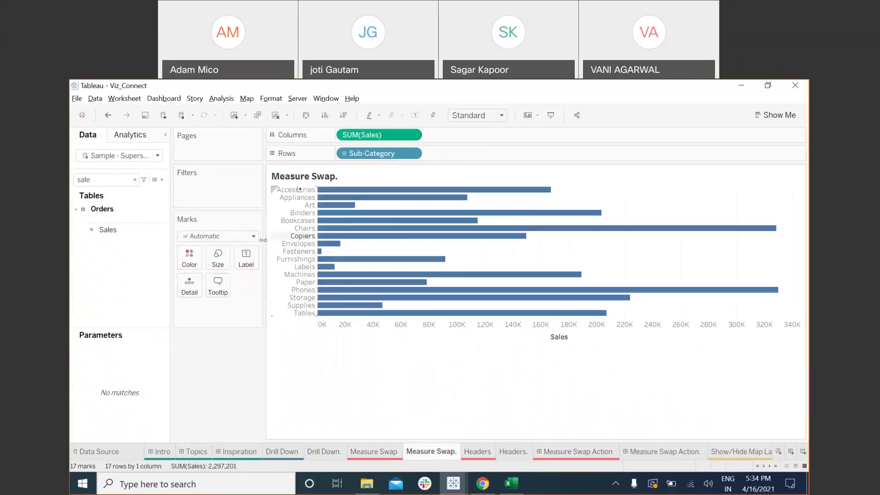
{"action": "left_click", "coordinate": [305, 115]}
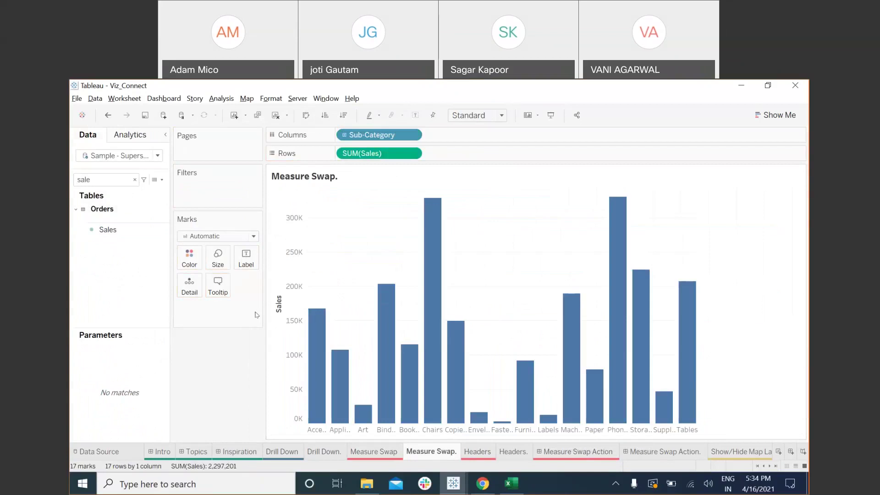
{"action": "left_click", "coordinate": [279, 293]}
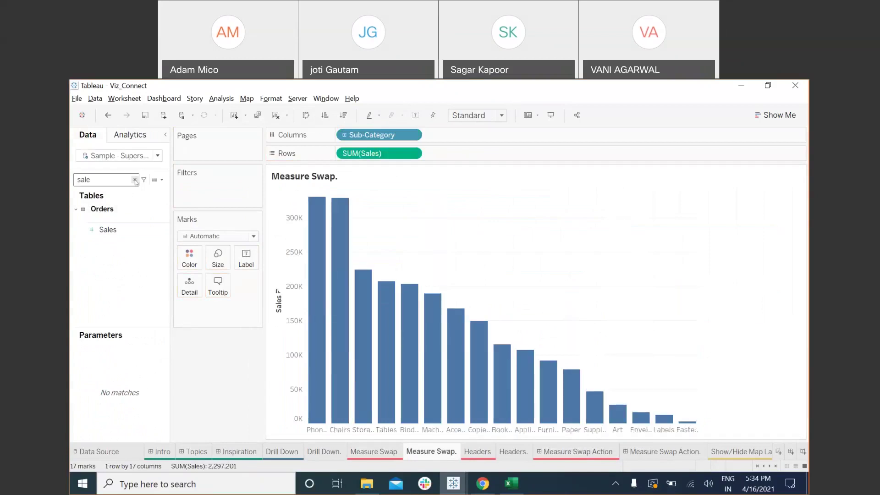
Step: Review the MEASURES parameter's data type and its Sales, Profit and Quantity list values without changing them
{"action": "left_click", "coordinate": [135, 180]}
{"action": "left_click", "coordinate": [154, 389]}
{"action": "right_click", "coordinate": [154, 390]}
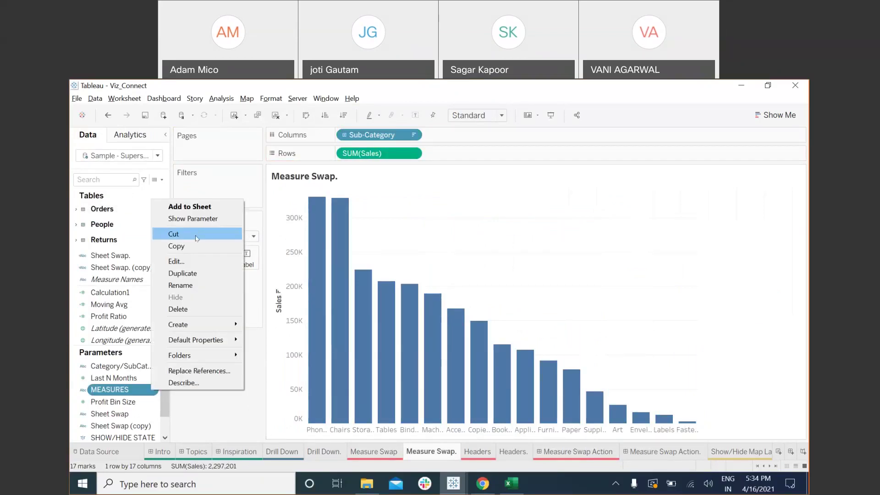
{"action": "left_click", "coordinate": [176, 261]}
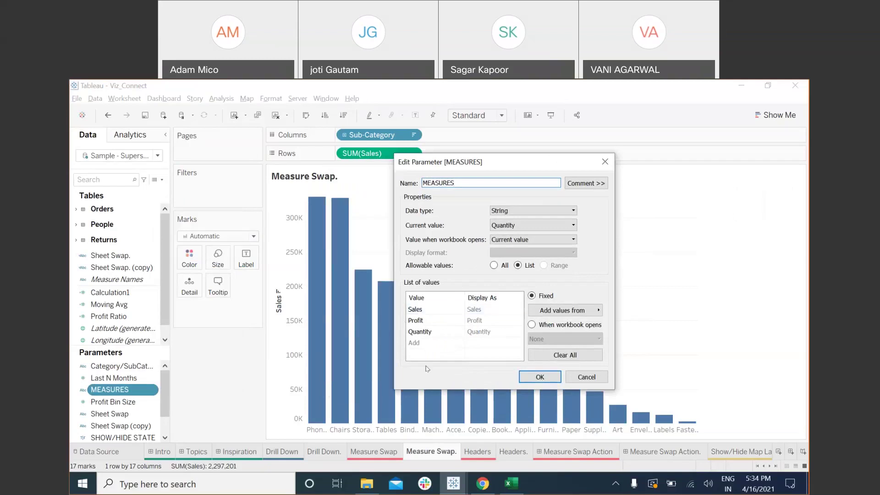
{"action": "left_click", "coordinate": [426, 309]}
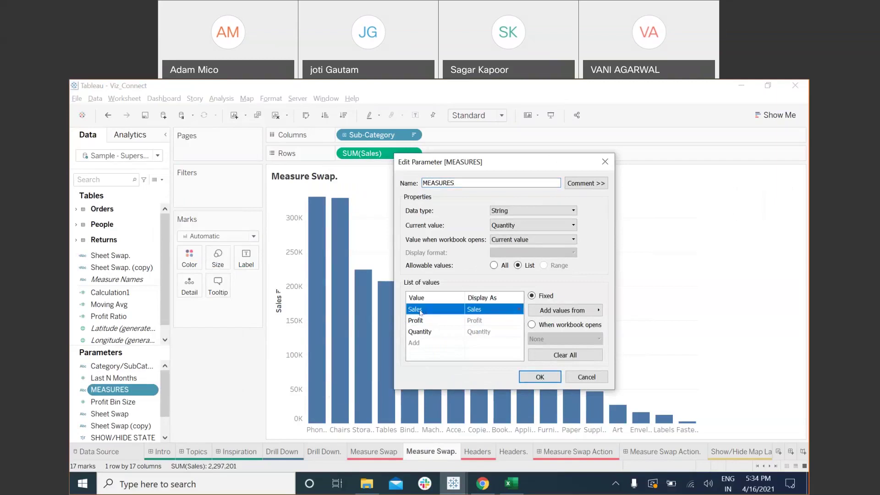
{"action": "left_click", "coordinate": [427, 308]}
{"action": "left_click", "coordinate": [427, 332]}
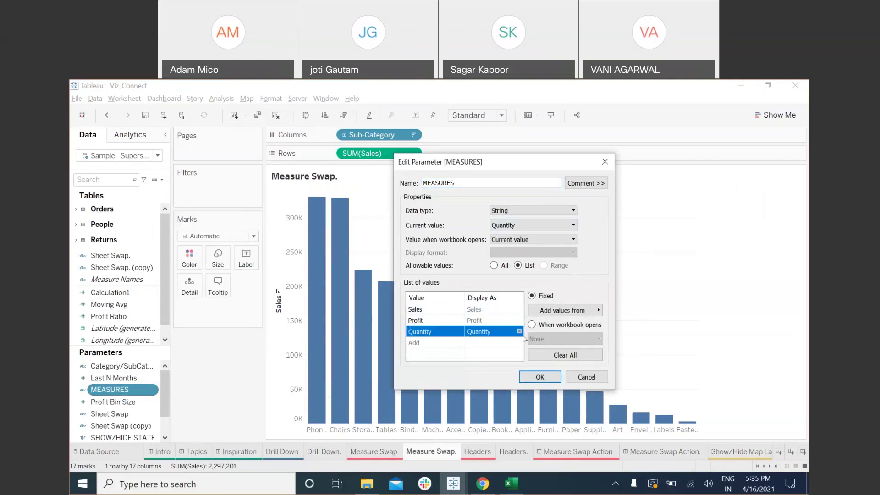
{"action": "left_click", "coordinate": [540, 377]}
Step: Find the "2 Measures" calculated field, examine its IF/ELSEIF/ELSE formula based on MEASURES, and close it unchanged
{"action": "scroll", "coordinate": [133, 275], "scroll_direction": "down", "scroll_amount": 1}
{"action": "scroll", "coordinate": [134, 279], "scroll_direction": "up", "scroll_amount": 1}
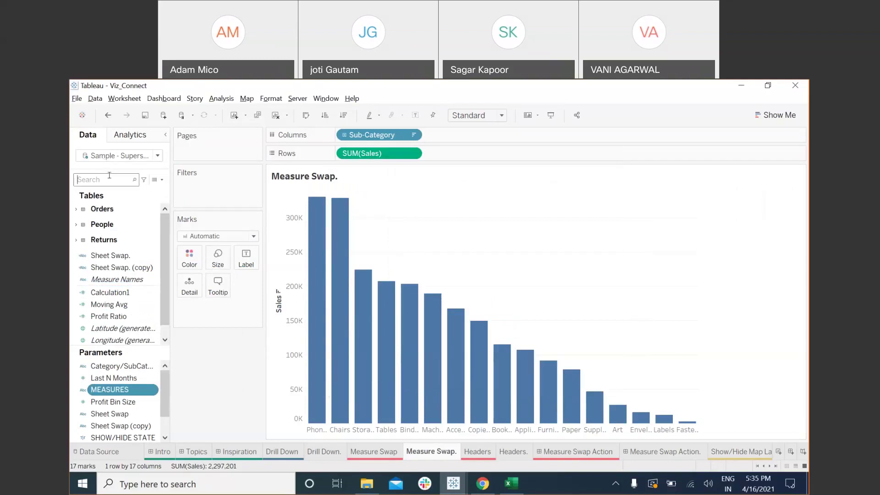
{"action": "type", "text": "mea"}
{"action": "left_click", "coordinate": [162, 230]}
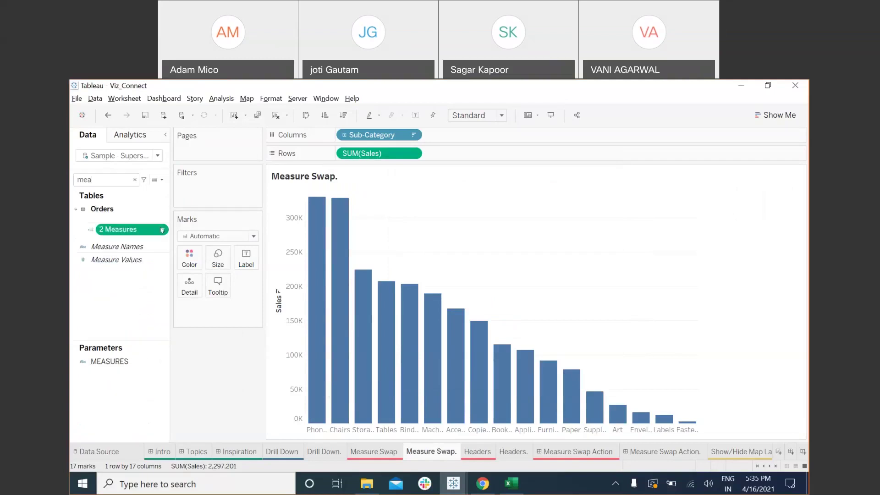
{"action": "left_click", "coordinate": [162, 230]}
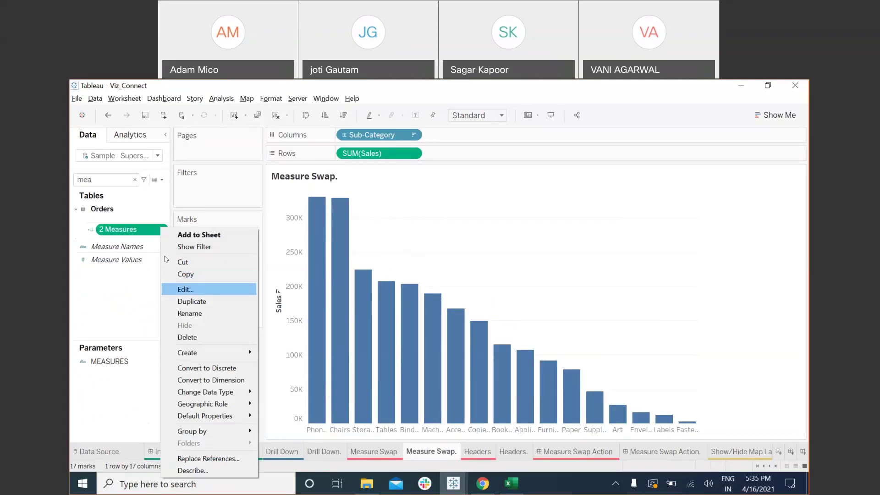
{"action": "left_click", "coordinate": [186, 289]}
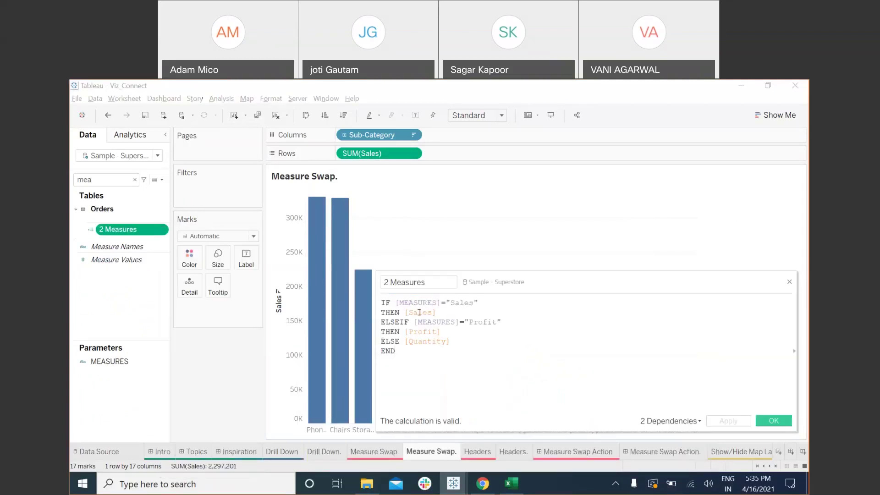
{"action": "double_click", "coordinate": [434, 312]}
{"action": "left_click_drag", "start_coordinate": [409, 332], "coordinate": [441, 332]}
{"action": "left_click", "coordinate": [427, 342]}
{"action": "left_click_drag", "start_coordinate": [497, 285], "coordinate": [370, 253]}
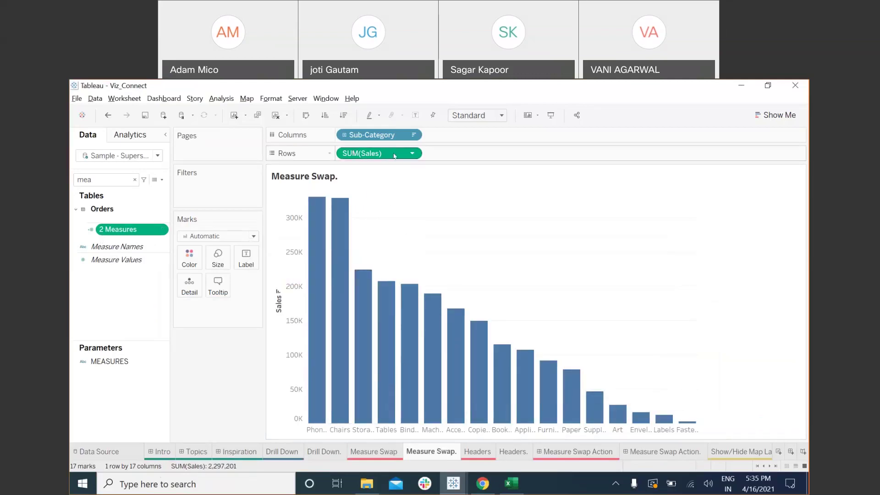
Step: Replace Sales in Rows with the 2 Measures calculated field and display the MEASURES parameter control
{"action": "left_click_drag", "start_coordinate": [117, 229], "coordinate": [365, 156]}
{"action": "right_click", "coordinate": [109, 362]}
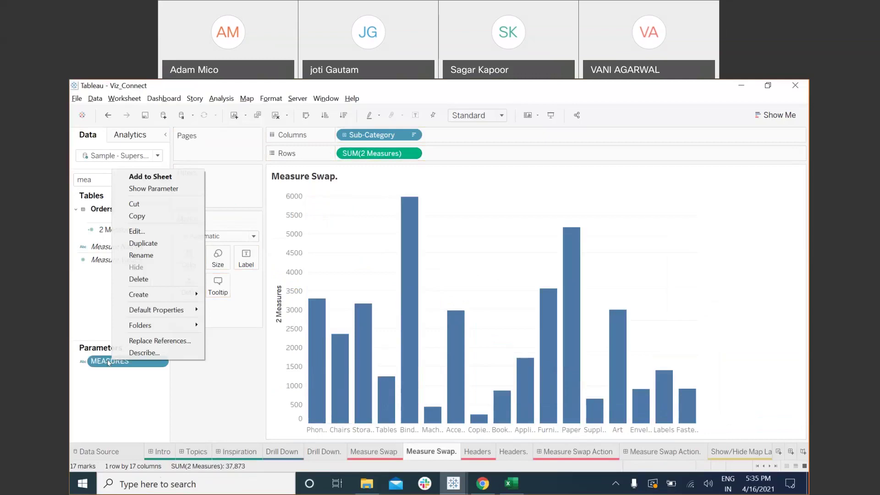
{"action": "left_click", "coordinate": [164, 189]}
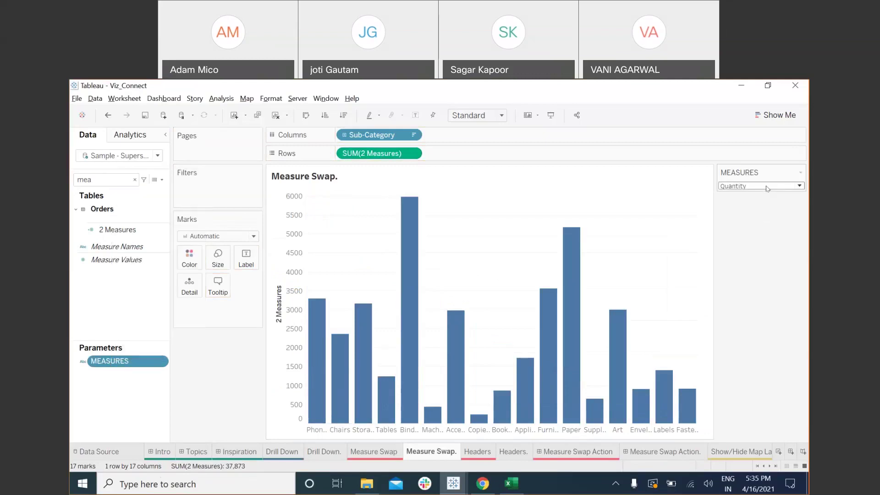
Step: Test the measure swap by switching the MEASURES parameter to Profit, then Sales, then Profit again
{"action": "left_click", "coordinate": [768, 189]}
{"action": "left_click", "coordinate": [744, 199]}
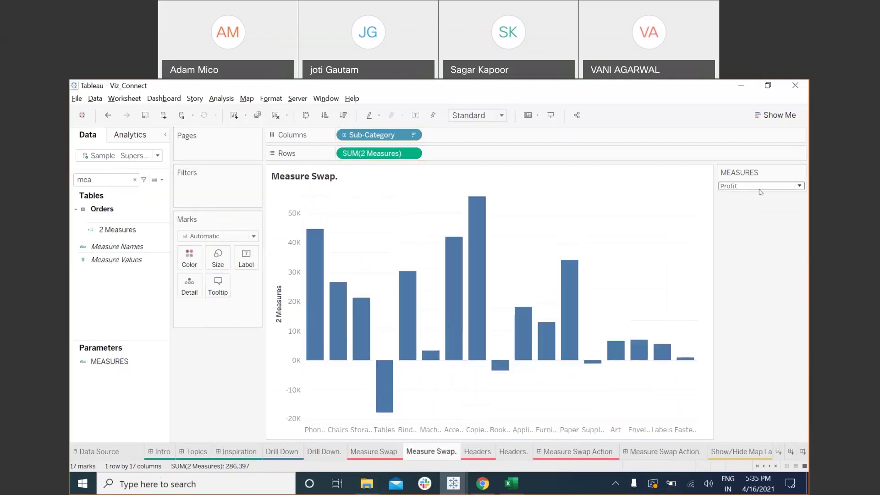
{"action": "left_click", "coordinate": [759, 186]}
{"action": "left_click", "coordinate": [733, 193]}
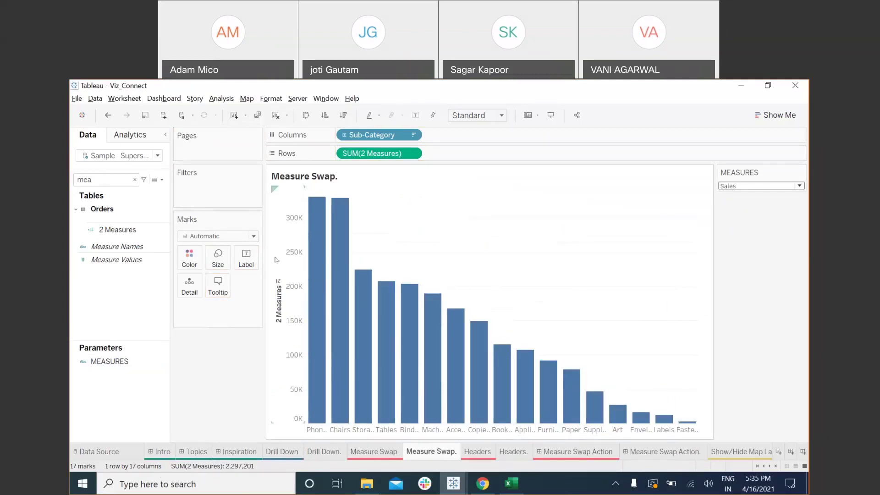
{"action": "left_click", "coordinate": [753, 186]}
{"action": "left_click", "coordinate": [735, 202]}
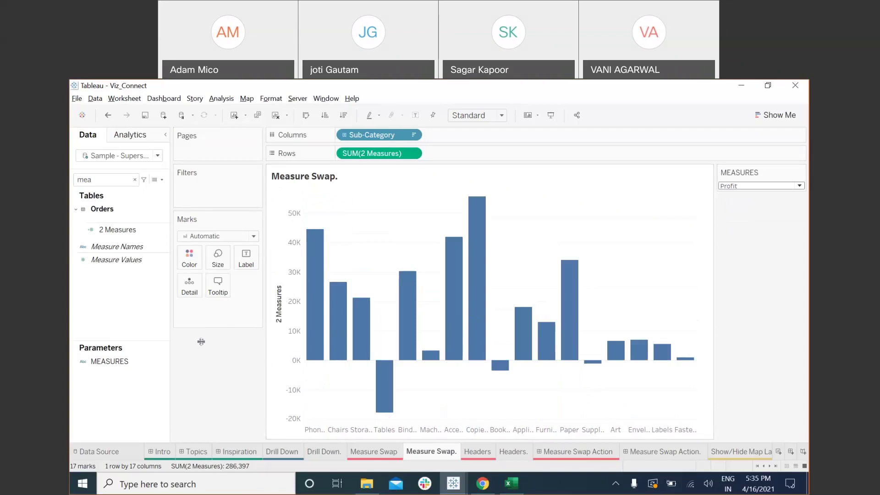
Step: Add the MEASURES parameter to Rows ahead of SUM(2 Measures) and hide the 2 Measures axis header
{"action": "left_click", "coordinate": [110, 362]}
{"action": "left_click_drag", "start_coordinate": [110, 363], "coordinate": [346, 152]}
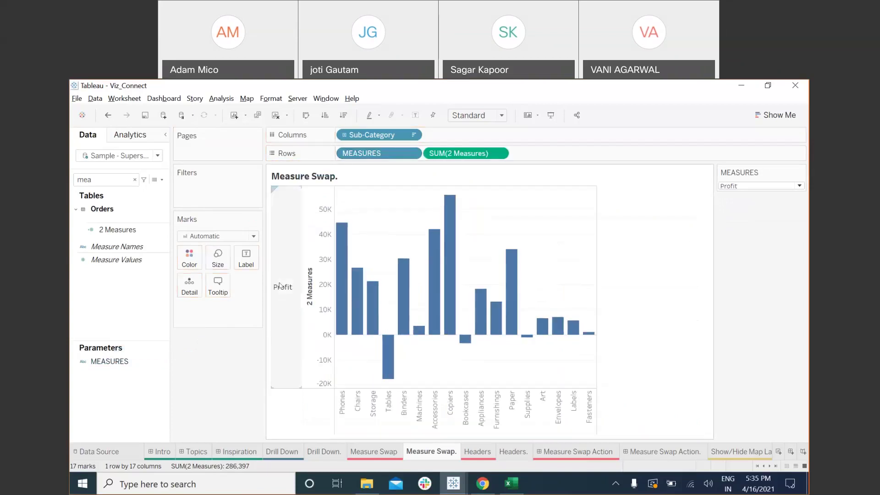
{"action": "right_click", "coordinate": [310, 273]}
{"action": "left_click", "coordinate": [343, 339]}
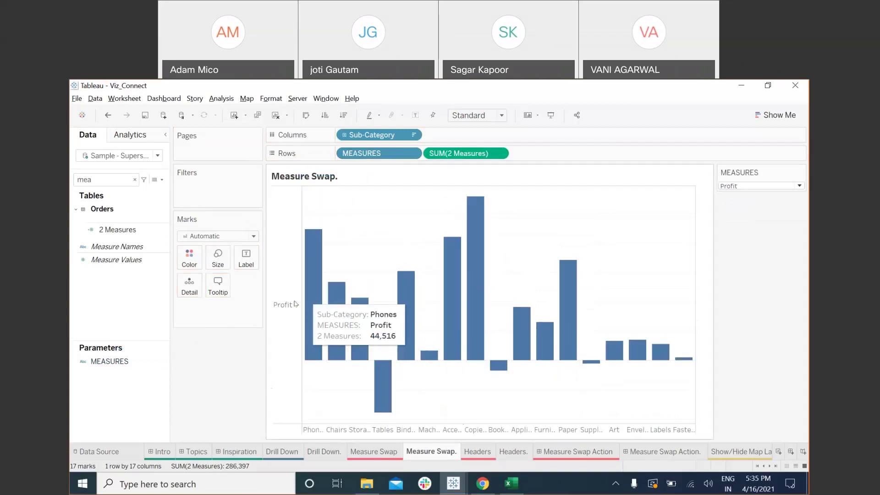
Step: Set the MEASURES parameter to Quantity so the chart and its row label switch measure
{"action": "left_click", "coordinate": [764, 186]}
{"action": "left_click", "coordinate": [757, 202]}
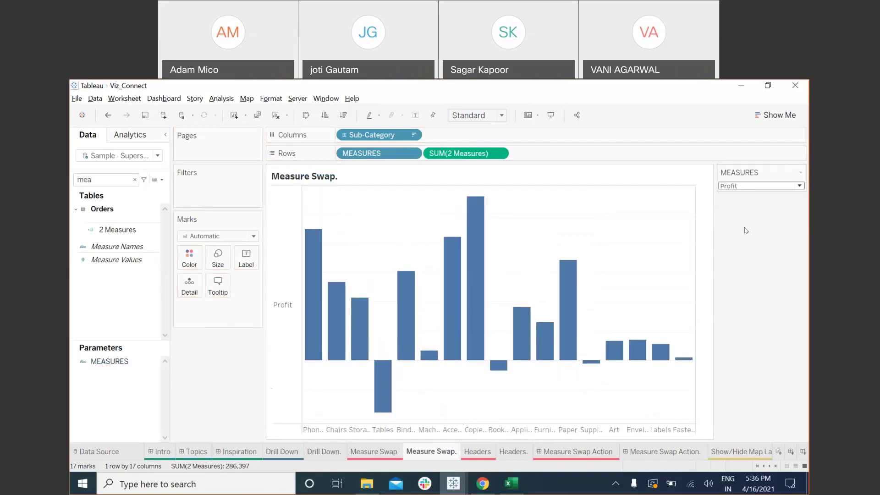
{"action": "left_click", "coordinate": [757, 187]}
{"action": "left_click", "coordinate": [734, 209]}
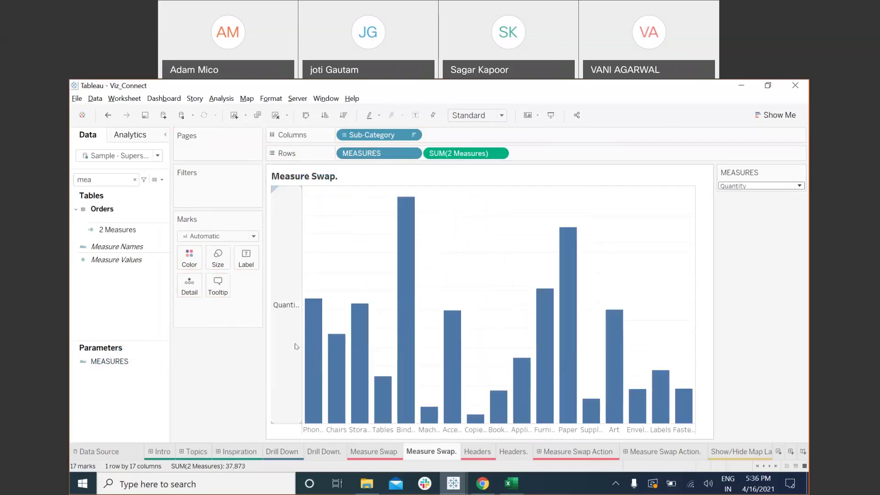
Step: Look over the Headers sheet, then switch to Excel and examine the Measures column with its three entries in Book1
{"action": "left_click", "coordinate": [477, 453]}
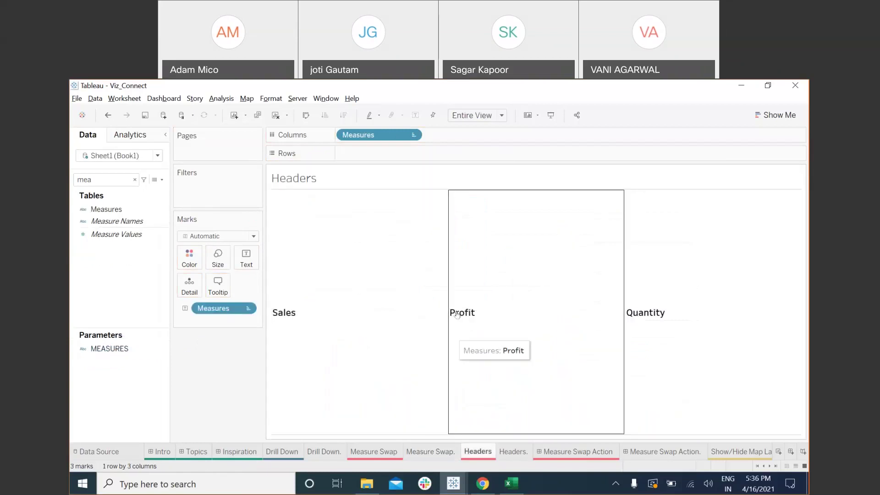
{"action": "left_click", "coordinate": [512, 484]}
{"action": "left_click_drag", "start_coordinate": [143, 257], "coordinate": [149, 315]}
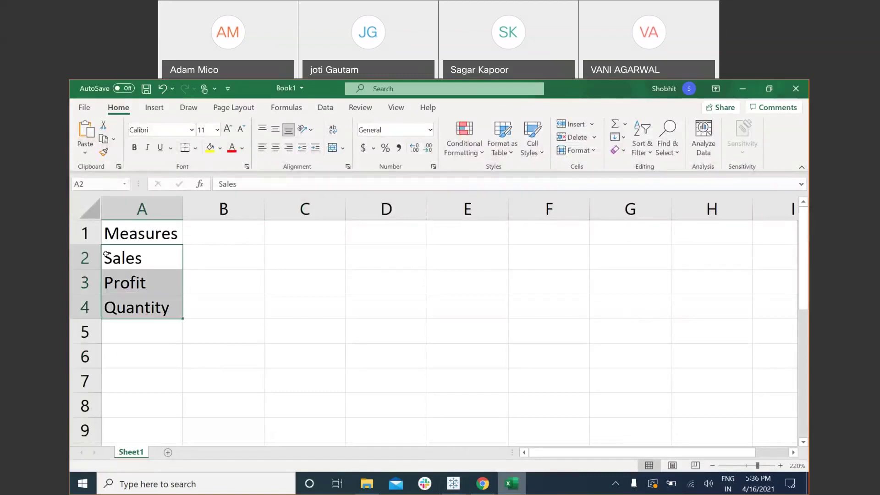
{"action": "left_click", "coordinate": [152, 328]}
{"action": "left_click", "coordinate": [145, 232]}
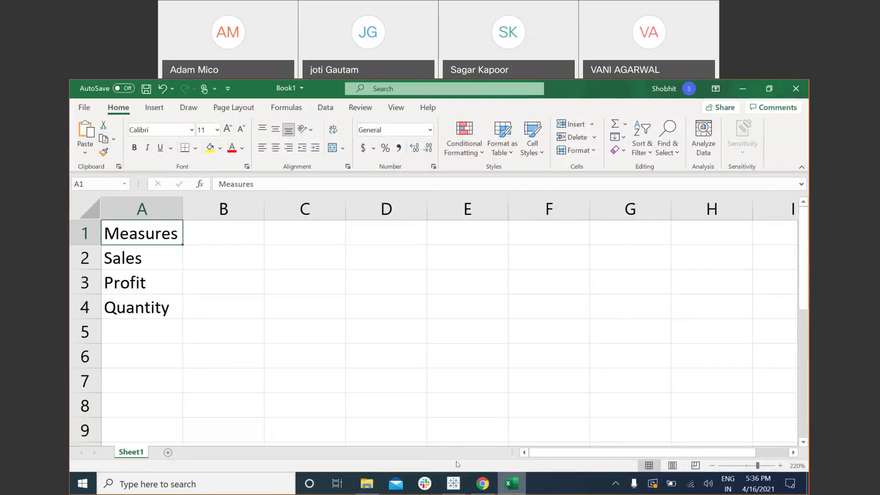
Step: Switch back to Tableau and check that the Headers sheet uses the Sheet1 (Book1) data source
{"action": "mouse_move", "coordinate": [464, 473]}
{"action": "left_click", "coordinate": [504, 437]}
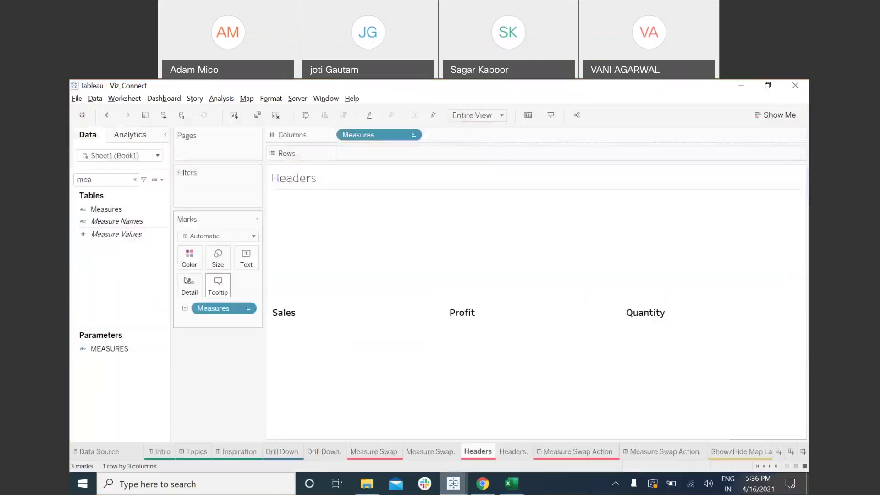
{"action": "left_click", "coordinate": [129, 158]}
{"action": "left_click", "coordinate": [143, 175]}
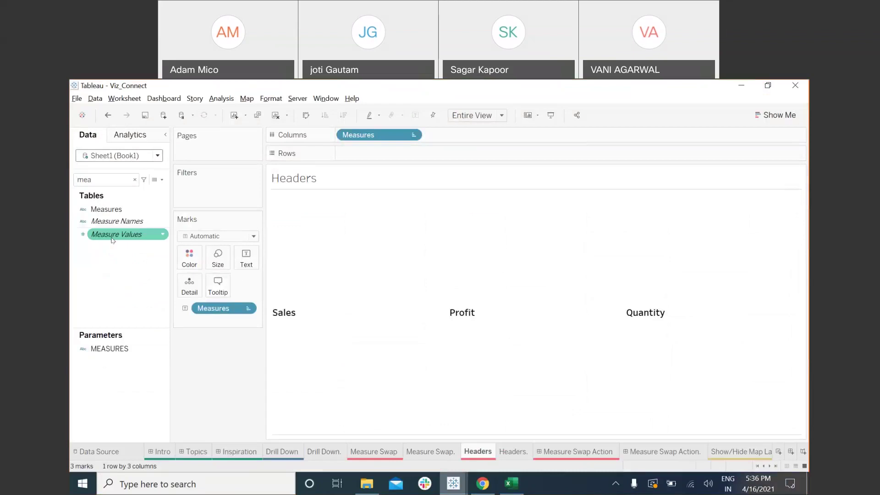
Step: On the empty Headers. sheet, use the Sheet1 (Book1) source to place Measures in Columns and on Text
{"action": "left_click", "coordinate": [430, 452]}
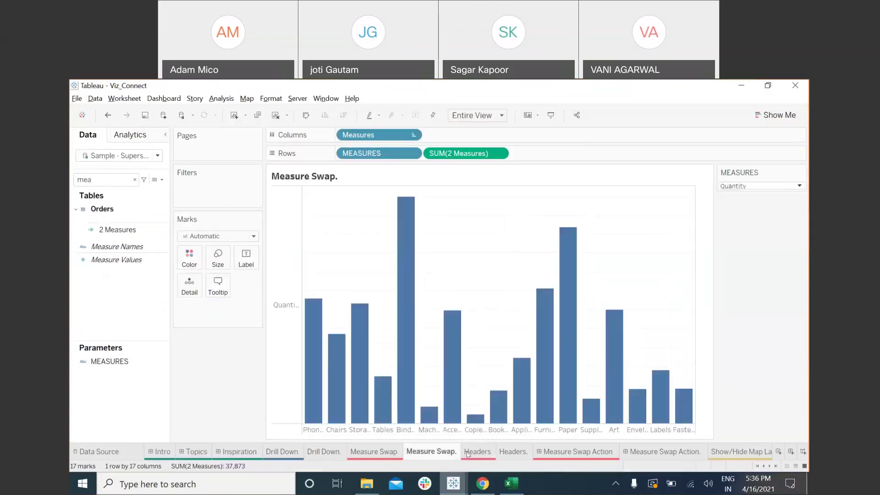
{"action": "left_click", "coordinate": [514, 451]}
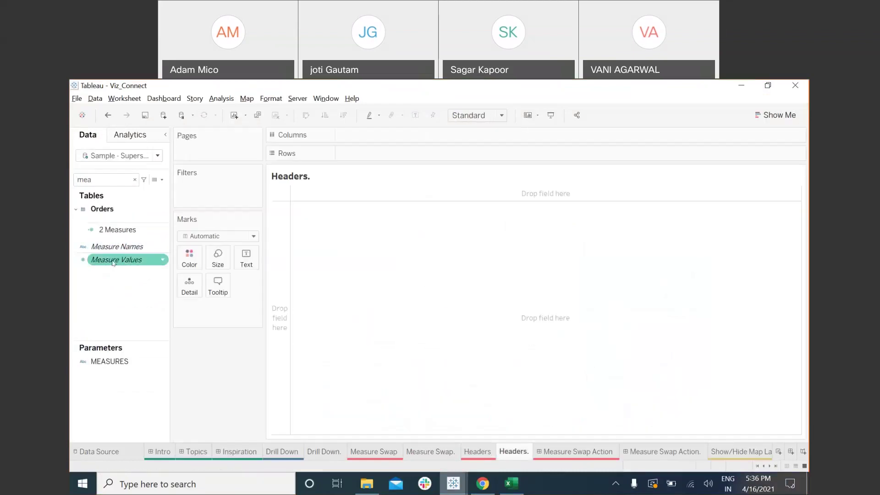
{"action": "left_click_drag", "start_coordinate": [120, 246], "coordinate": [362, 135]}
{"action": "left_click", "coordinate": [158, 155]}
{"action": "left_click", "coordinate": [107, 174]}
{"action": "left_click_drag", "start_coordinate": [106, 210], "coordinate": [246, 257]}
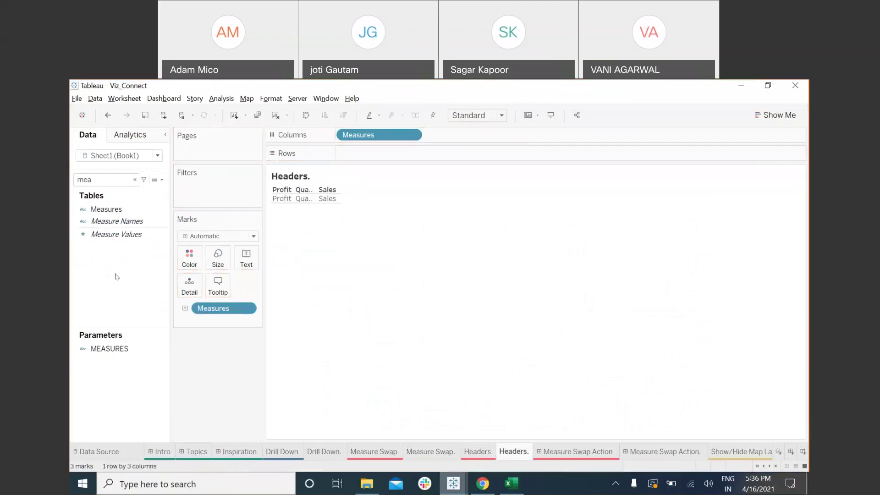
Step: Hide the Measures column header on the Headers. sheet so only the text labels remain
{"action": "left_click", "coordinate": [281, 191]}
{"action": "right_click", "coordinate": [280, 191]}
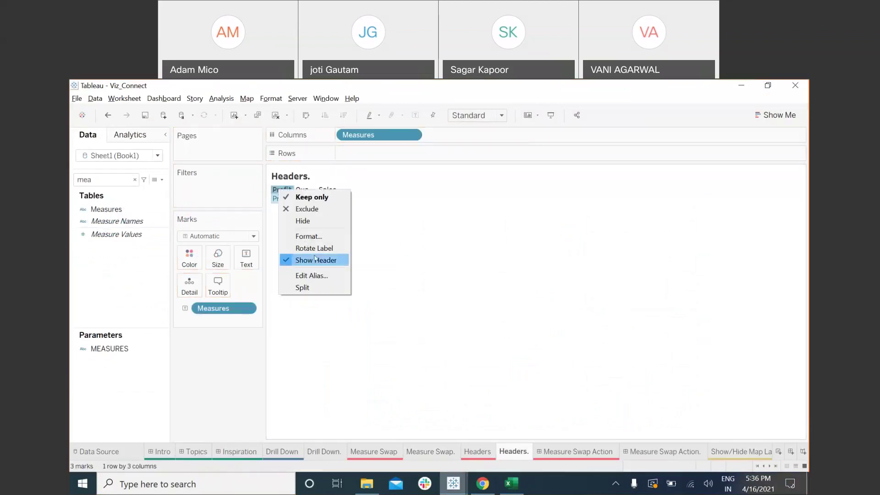
{"action": "left_click", "coordinate": [305, 260]}
{"action": "left_click", "coordinate": [404, 192]}
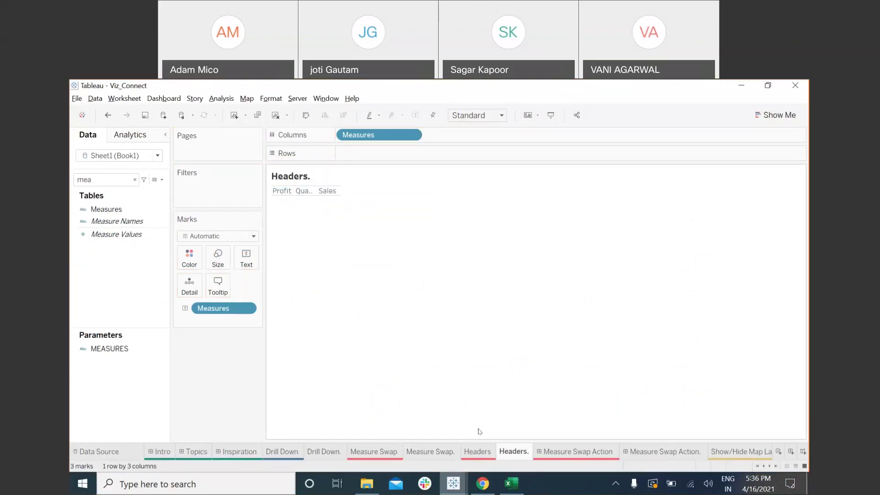
Step: On the Measure Swap Action. dashboard, add the Measure Swap. sheet and place the Headers. sheet above it
{"action": "left_click", "coordinate": [664, 452]}
{"action": "mouse_move", "coordinate": [143, 285]}
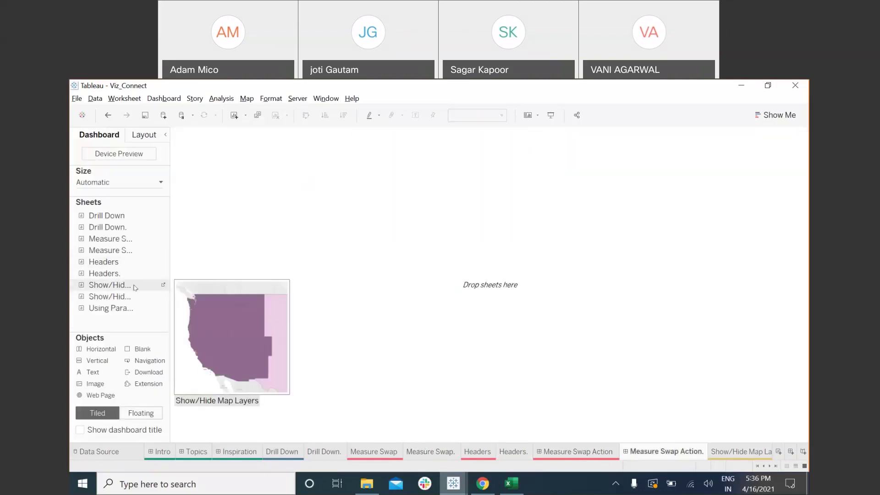
{"action": "left_click_drag", "start_coordinate": [166, 278], "coordinate": [207, 278]}
{"action": "mouse_move", "coordinate": [114, 253]}
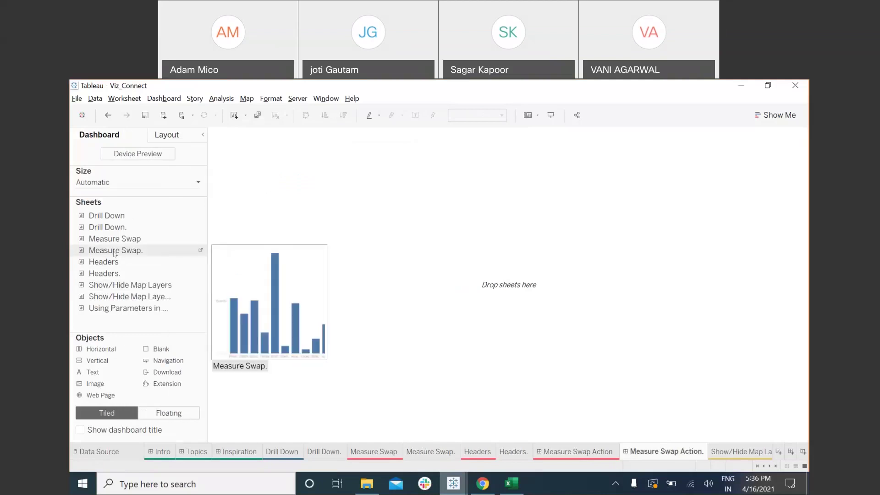
{"action": "left_click_drag", "start_coordinate": [114, 253], "coordinate": [342, 299]}
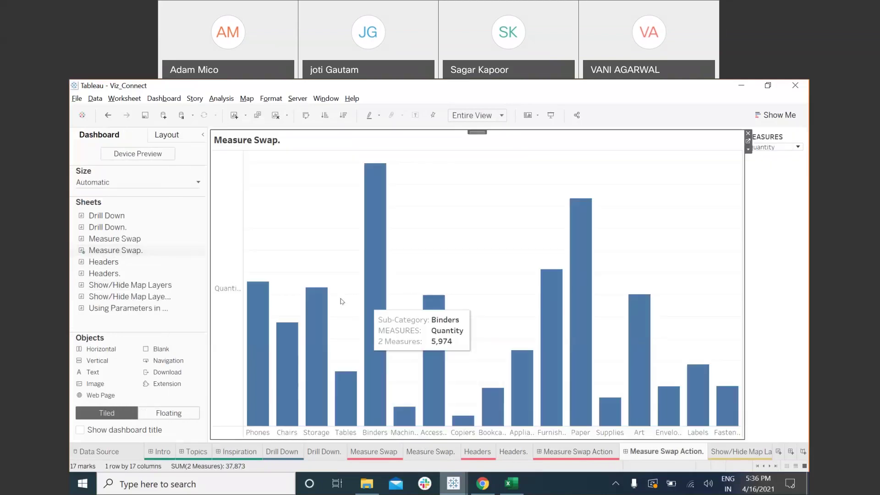
{"action": "left_click_drag", "start_coordinate": [120, 275], "coordinate": [272, 186]}
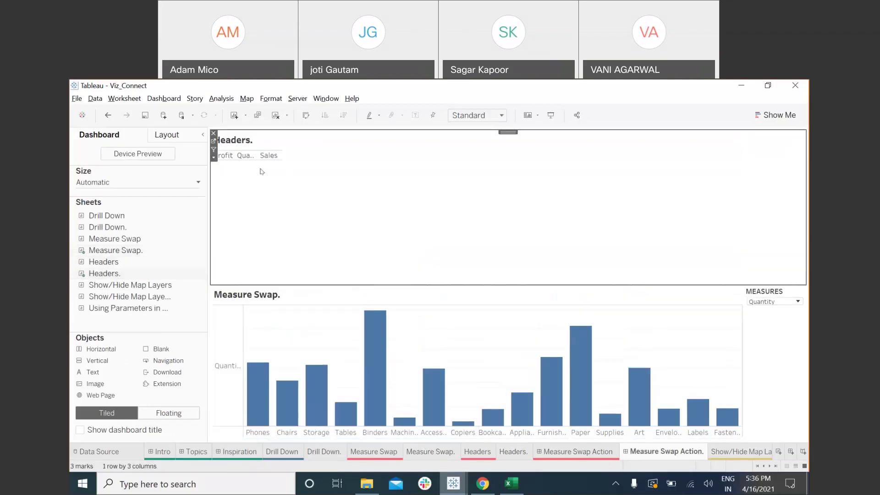
Step: Fit the Headers. sheet to Entire View and reduce it to a thin strip with its title hidden
{"action": "left_click", "coordinate": [214, 157]}
{"action": "mouse_move", "coordinate": [238, 193]}
{"action": "left_click", "coordinate": [344, 231]}
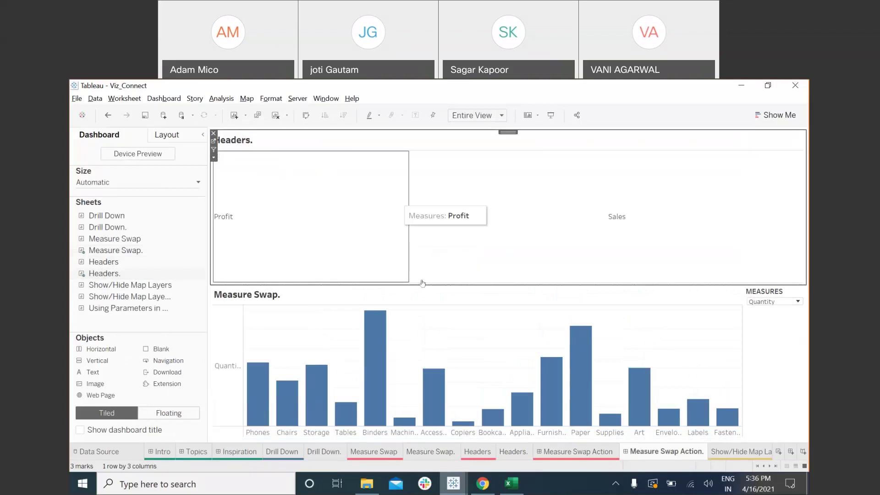
{"action": "left_click_drag", "start_coordinate": [450, 283], "coordinate": [444, 177]}
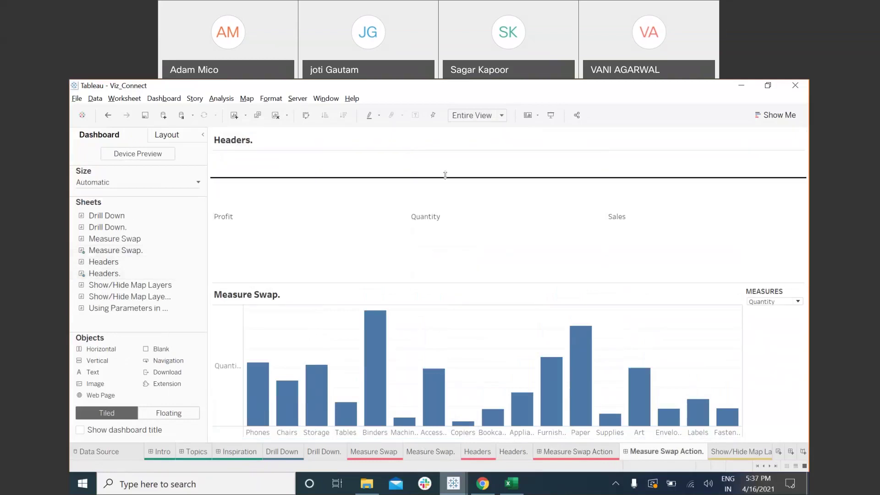
{"action": "right_click", "coordinate": [246, 139]}
{"action": "left_click", "coordinate": [277, 169]}
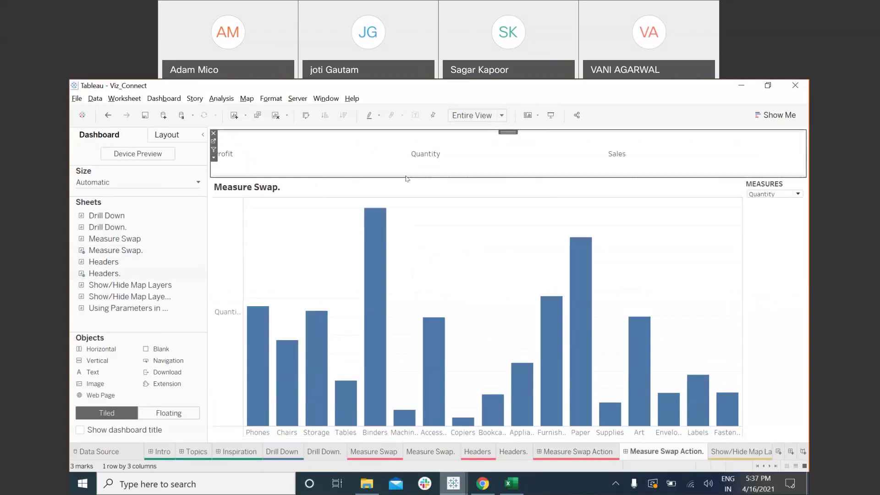
{"action": "left_click", "coordinate": [461, 161]}
{"action": "left_click_drag", "start_coordinate": [461, 162], "coordinate": [461, 149]}
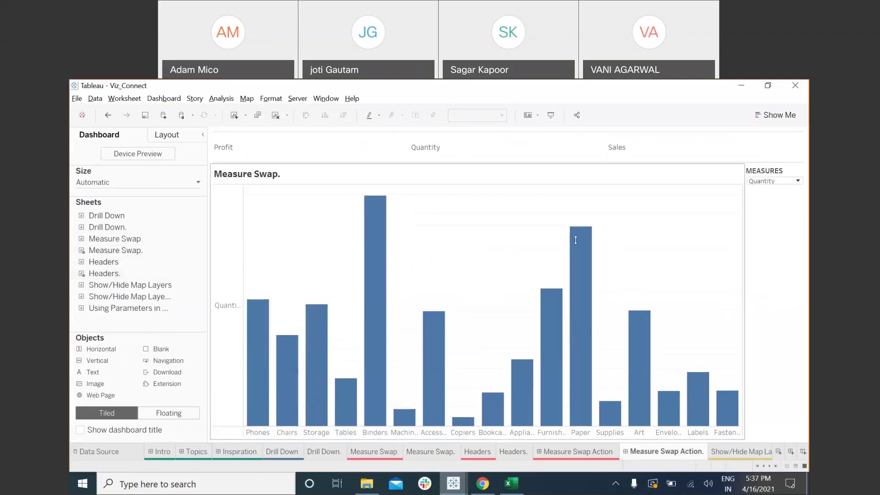
Step: Try selecting the Profit and Quantity labels in the header strip to check the chart's response
{"action": "left_click", "coordinate": [302, 156]}
{"action": "left_click", "coordinate": [472, 156]}
{"action": "left_click", "coordinate": [473, 157]}
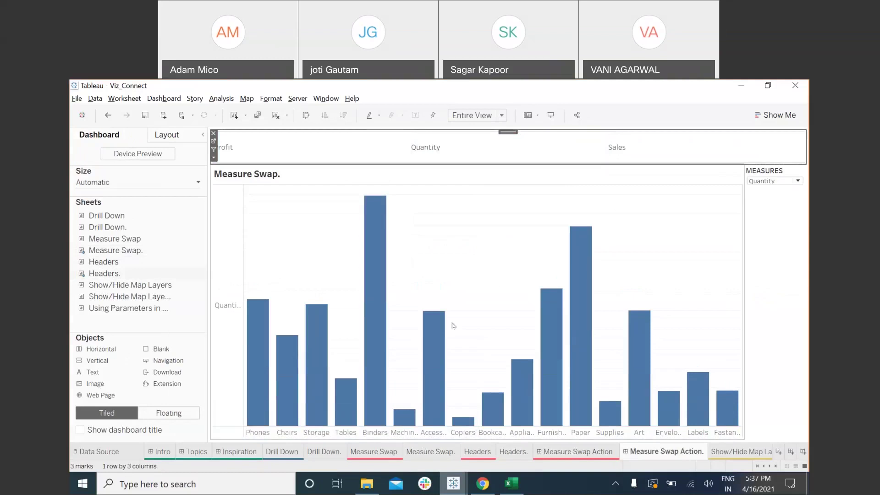
Step: Start a new parameter action for the dashboard, run on Select with only the Headers. sheet as source
{"action": "left_click", "coordinate": [153, 100]}
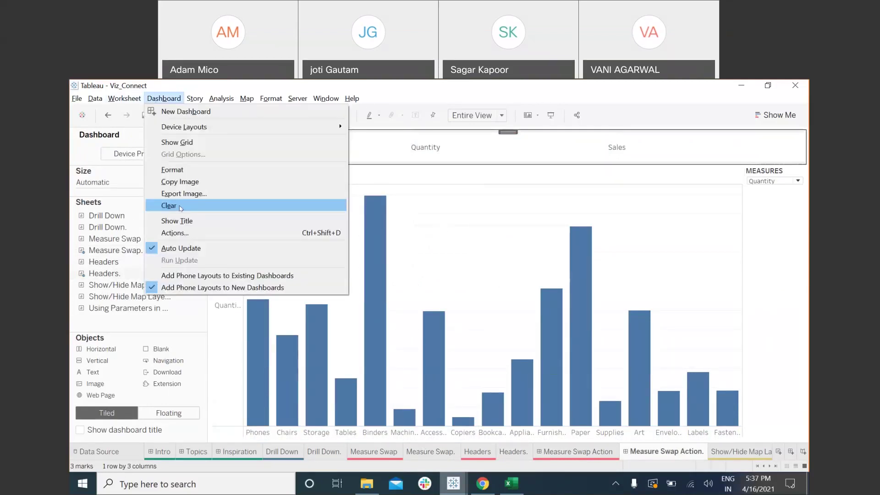
{"action": "left_click", "coordinate": [181, 234]}
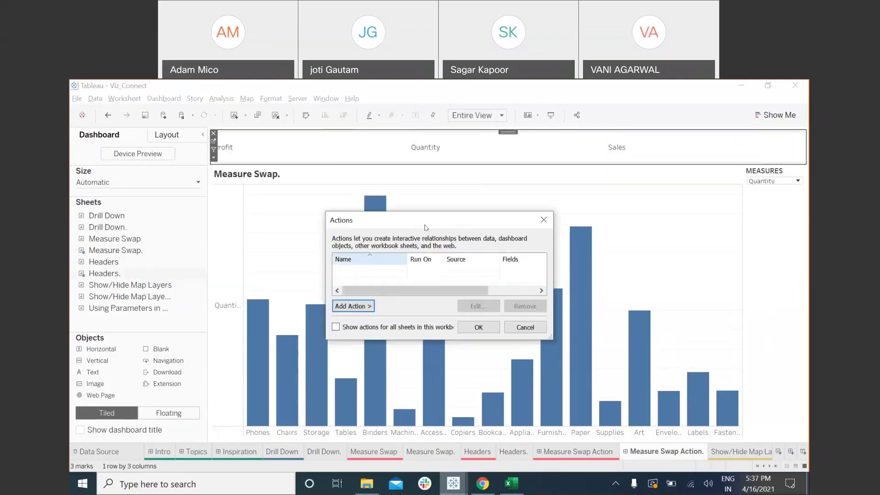
{"action": "left_click", "coordinate": [343, 254]}
{"action": "left_click", "coordinate": [403, 303]}
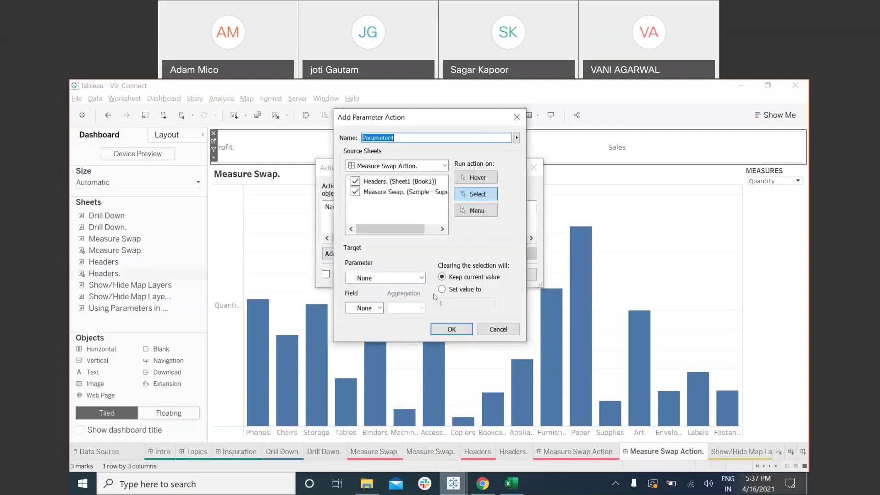
{"action": "left_click", "coordinate": [409, 195]}
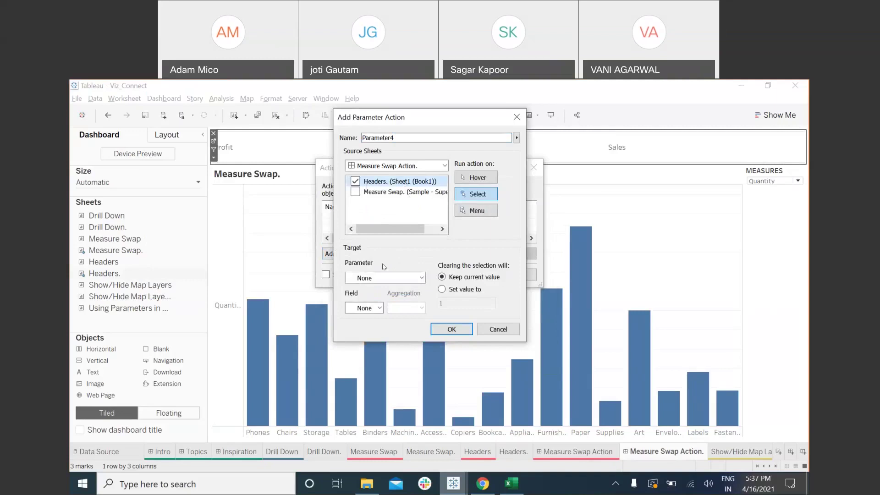
Step: Target the MEASURES parameter with the Measures field, aggregation None, keeping the current value on clearing, and save the action
{"action": "left_click", "coordinate": [393, 278]}
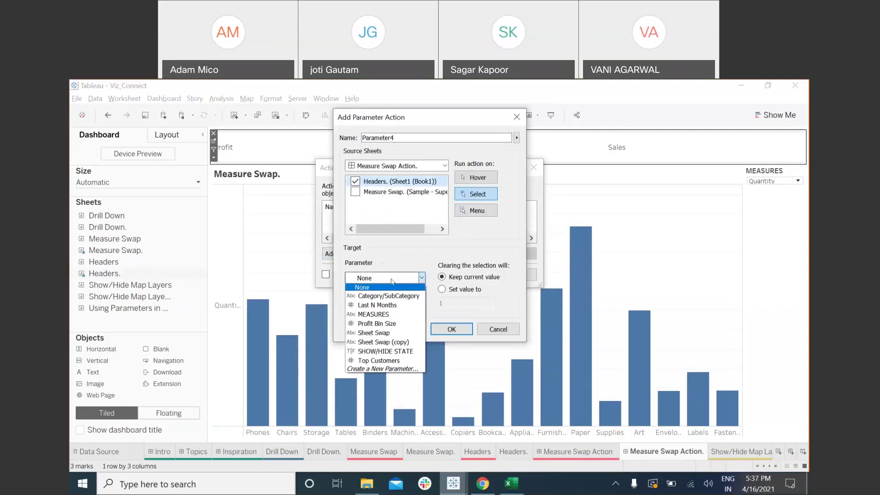
{"action": "left_click", "coordinate": [369, 314]}
{"action": "left_click", "coordinate": [362, 309]}
{"action": "left_click", "coordinate": [363, 323]}
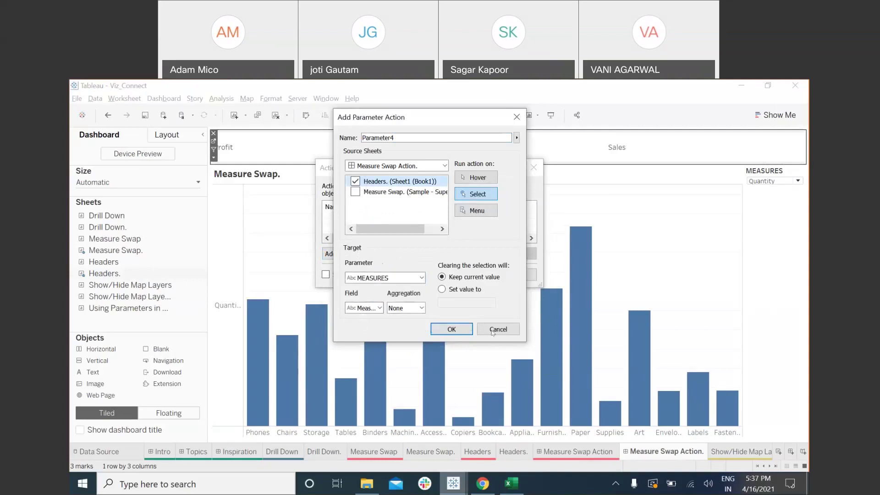
{"action": "left_click", "coordinate": [459, 335]}
{"action": "left_click", "coordinate": [467, 275]}
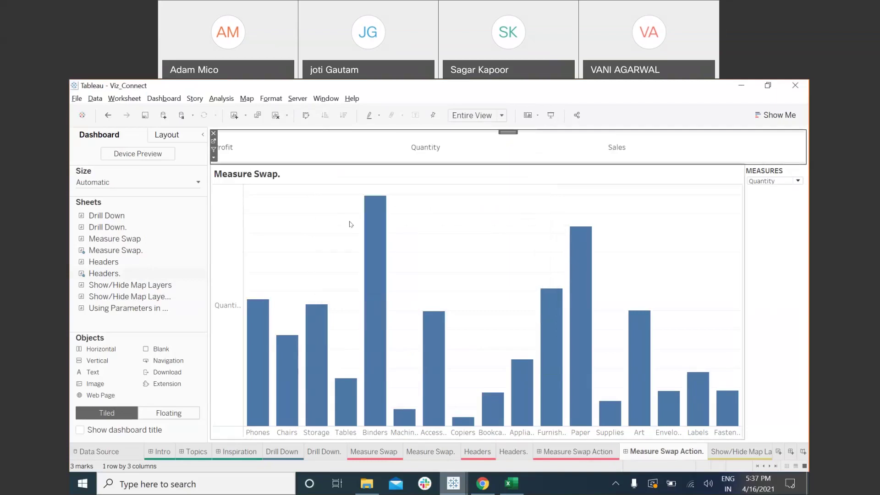
Step: Test the dashboard's header action by selecting Quantity, Sales and Profit in the header strip, then clear the selection
{"action": "left_click", "coordinate": [479, 147]}
{"action": "left_click", "coordinate": [582, 155]}
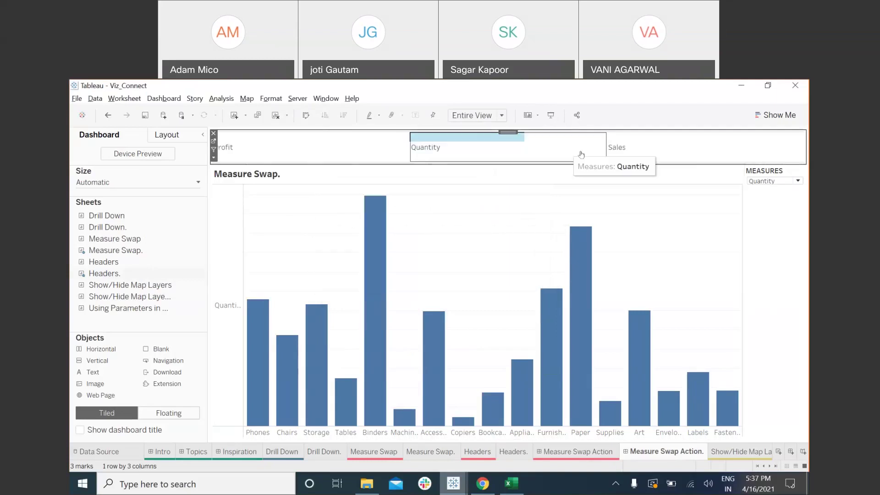
{"action": "left_click", "coordinate": [647, 149]}
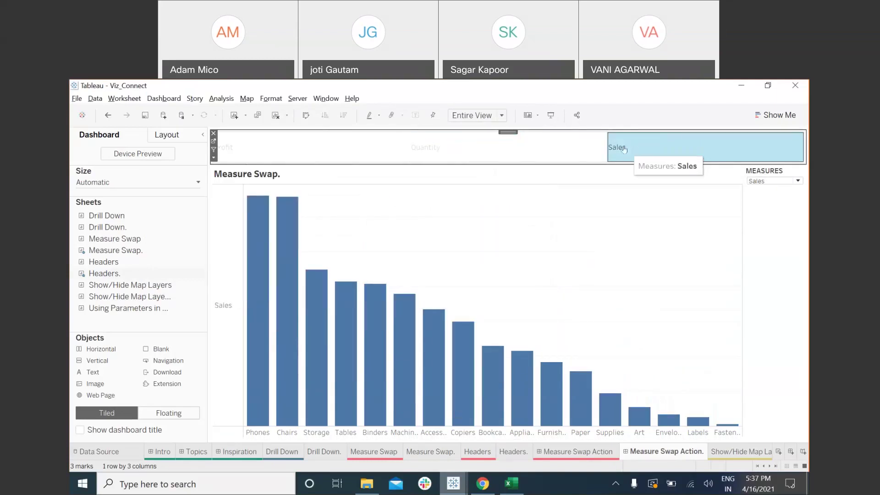
{"action": "left_click", "coordinate": [302, 149]}
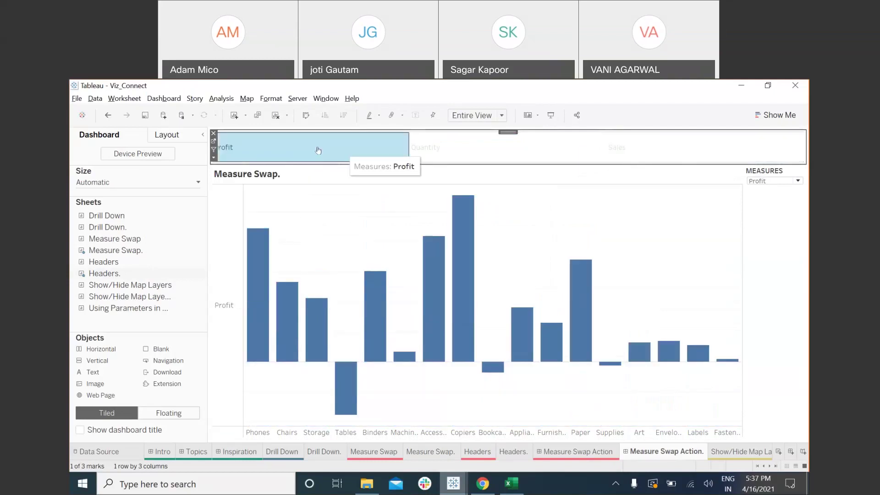
{"action": "left_click", "coordinate": [338, 154]}
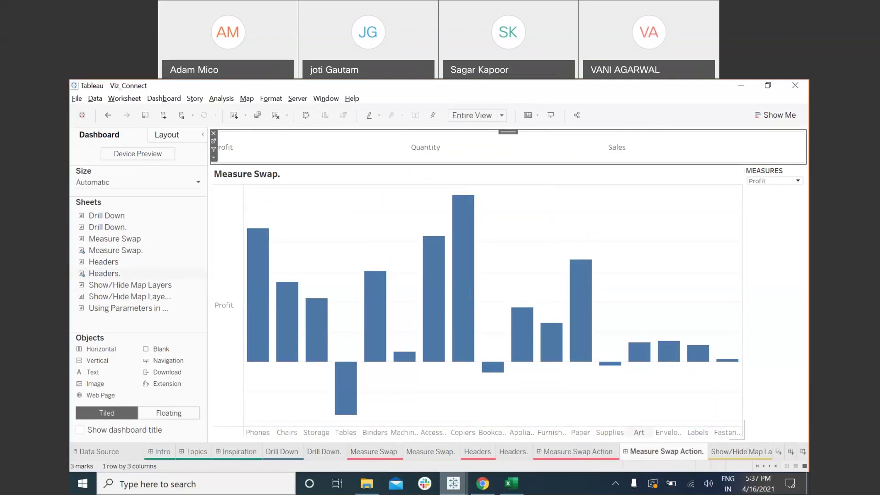
Step: Open the Show/Hide Map Layers sheet, narrow the data pane and clear its field search
{"action": "left_click", "coordinate": [721, 453]}
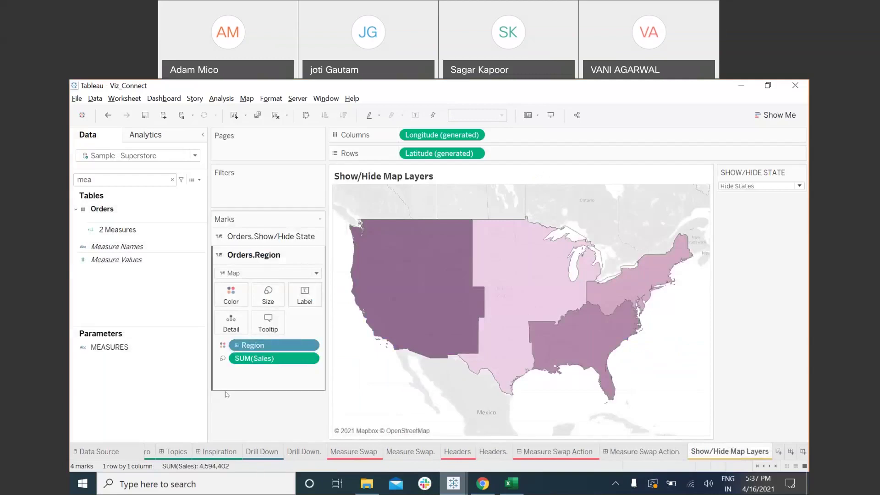
{"action": "left_click_drag", "start_coordinate": [205, 390], "coordinate": [174, 390]}
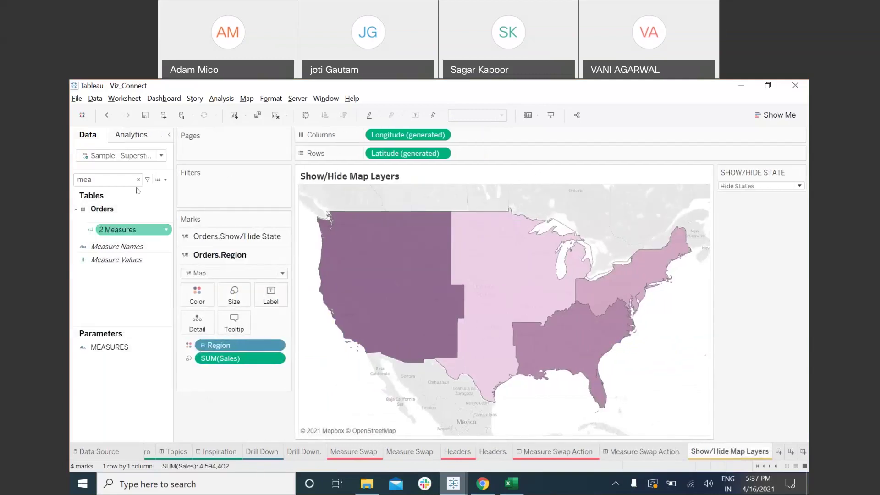
{"action": "left_click", "coordinate": [138, 179]}
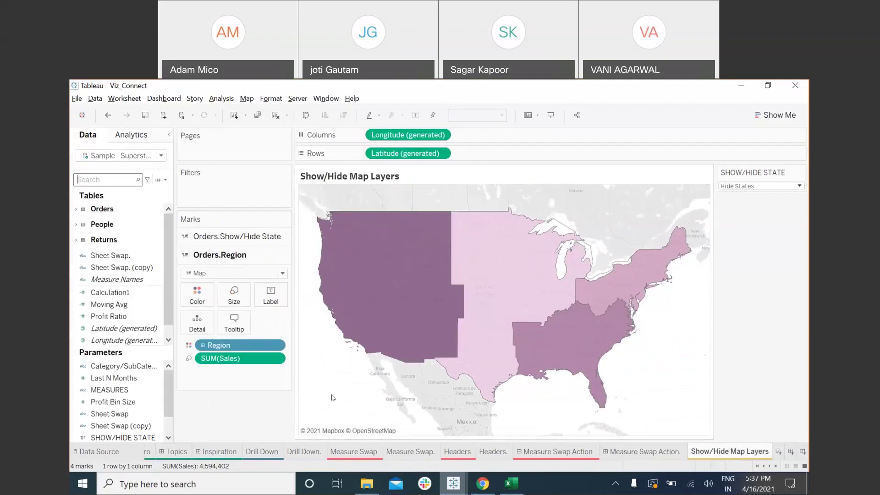
Step: Demonstrate the finished map by switching SHOW/HIDE STATE to Show States and back to Hide States
{"action": "left_click", "coordinate": [776, 187]}
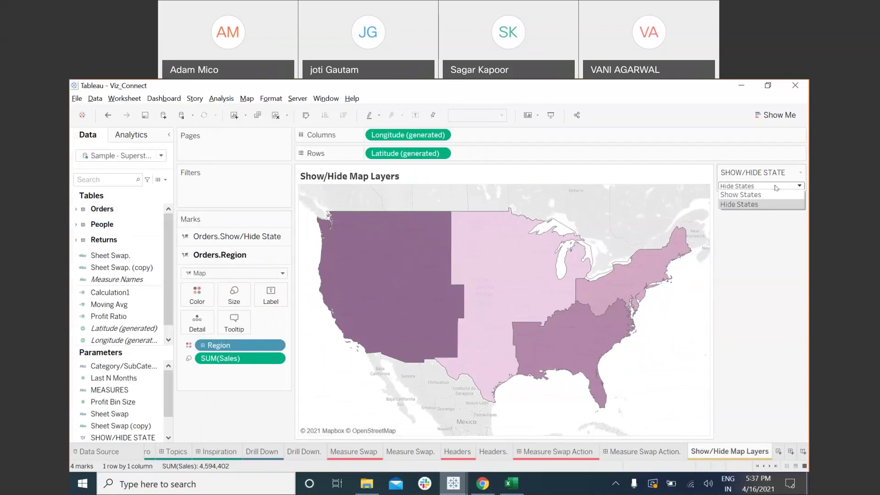
{"action": "left_click", "coordinate": [769, 200]}
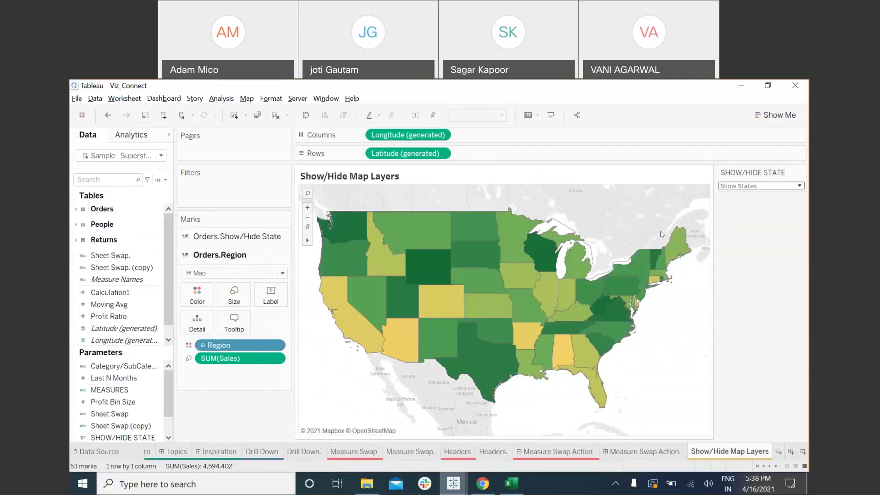
{"action": "left_click", "coordinate": [773, 188]}
{"action": "left_click", "coordinate": [750, 205]}
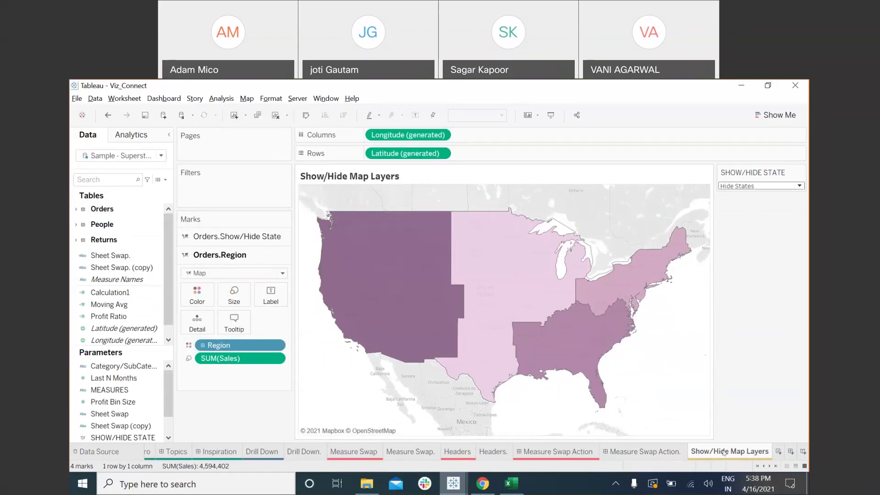
Step: Go to the empty Show/Hide Map Layers. sheet, search for the Region field and plot it as a map
{"action": "scroll", "coordinate": [526, 452], "scroll_direction": "down", "scroll_amount": 3}
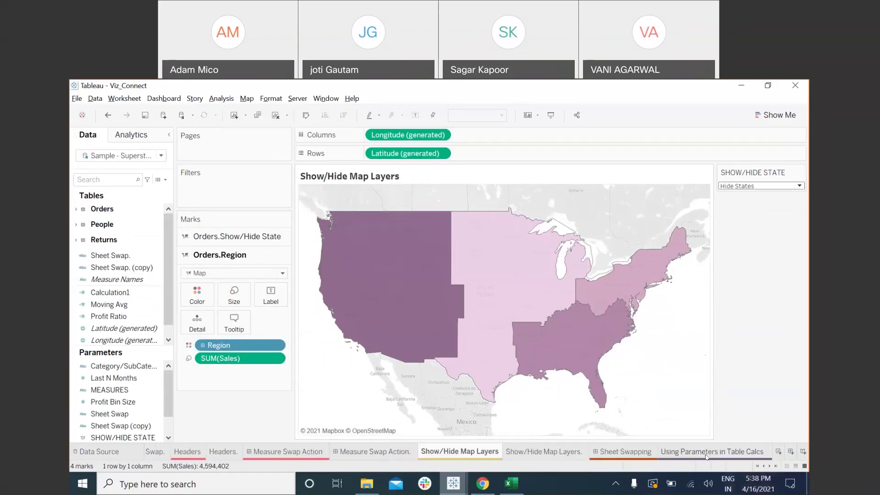
{"action": "left_click", "coordinate": [527, 452]}
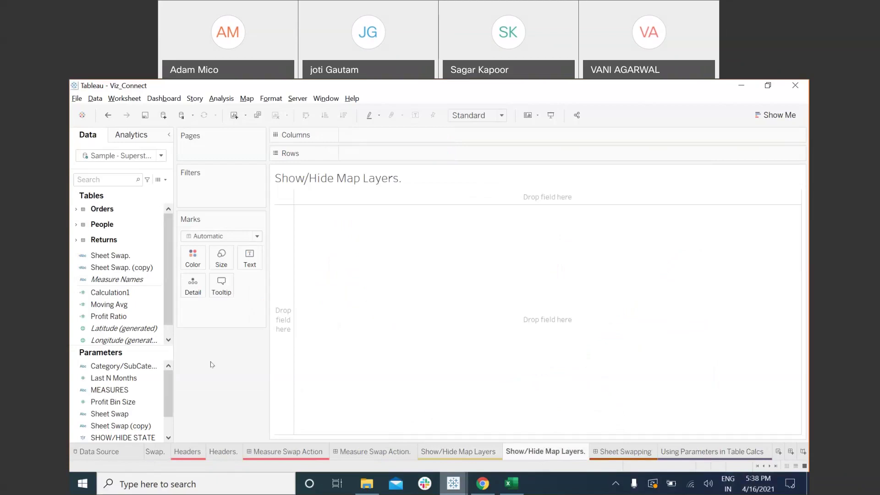
{"action": "left_click", "coordinate": [101, 179]}
{"action": "type", "text": "regi"}
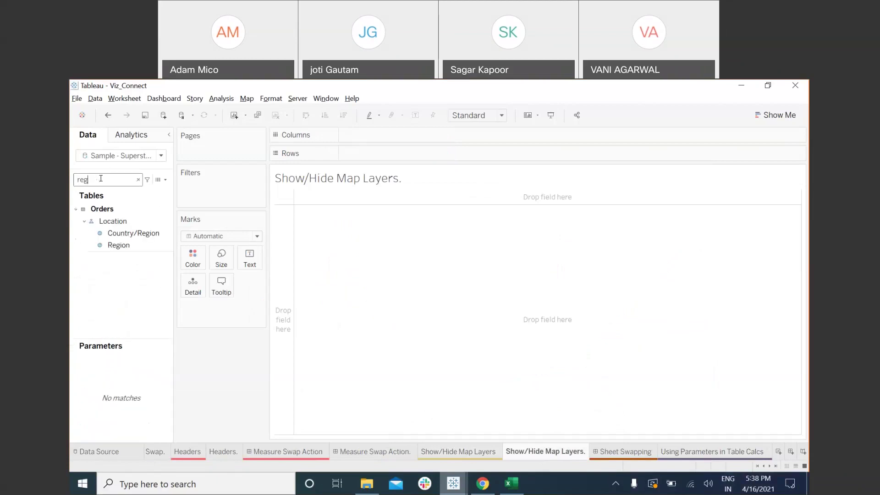
{"action": "left_click", "coordinate": [120, 246]}
{"action": "double_click", "coordinate": [120, 246]}
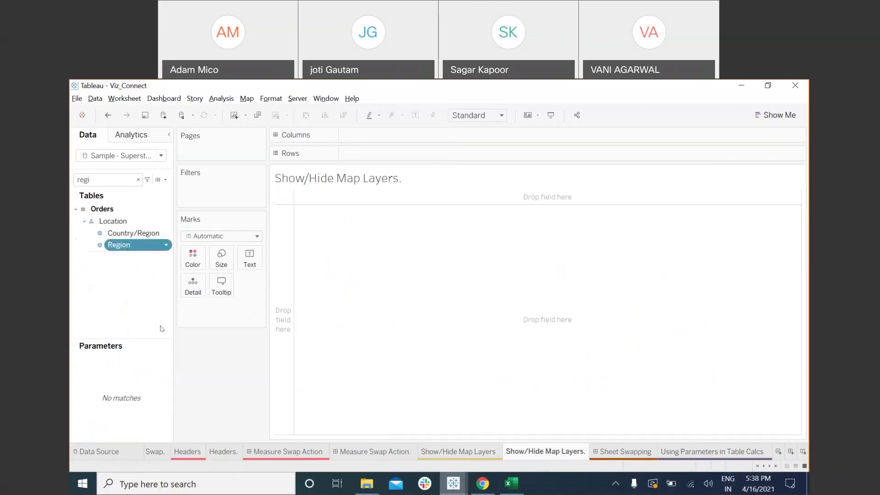
Step: Find the Sales field and add it to the region map, so the regions are coloured by SUM(Sales)
{"action": "key", "text": "BackSpace"}
{"action": "key", "text": "BackSpace"}
{"action": "key", "text": "BackSpace"}
{"action": "key", "text": "BackSpace"}
{"action": "type", "text": "sale"}
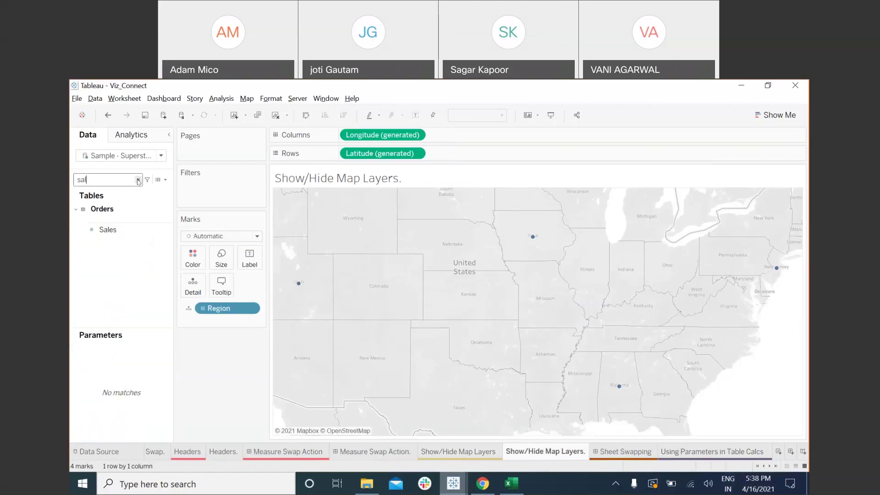
{"action": "left_click", "coordinate": [114, 230]}
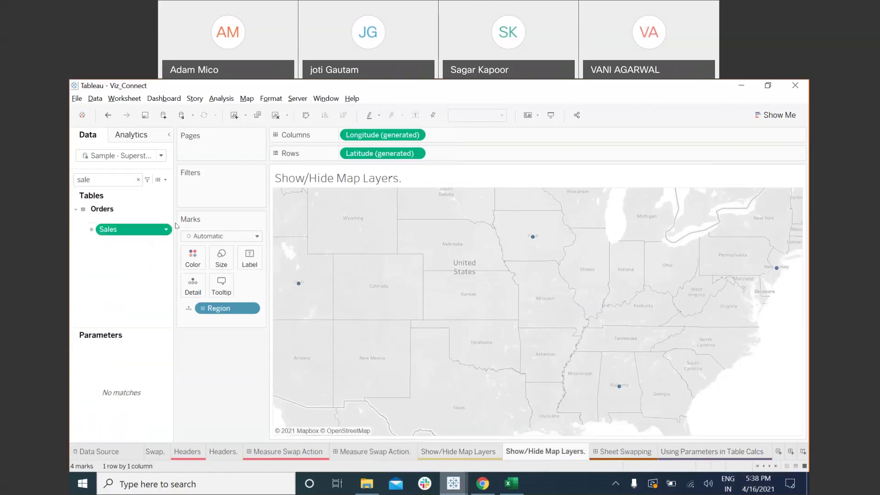
{"action": "double_click", "coordinate": [170, 229]}
{"action": "key", "text": "ctrl+1"}
{"action": "left_click", "coordinate": [747, 179]}
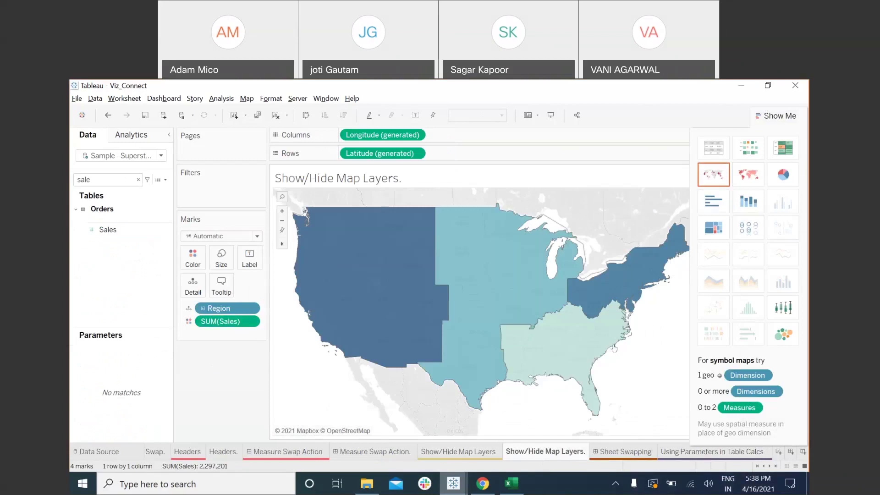
{"action": "left_click", "coordinate": [788, 113]}
Step: Add City to the map as a second marks layer above Region and set its mark type to Map
{"action": "left_click", "coordinate": [138, 179]}
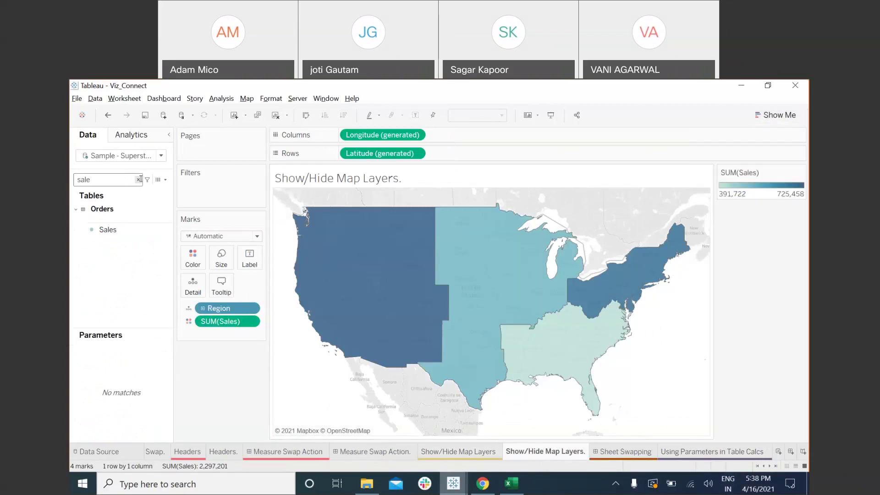
{"action": "type", "text": "cit"}
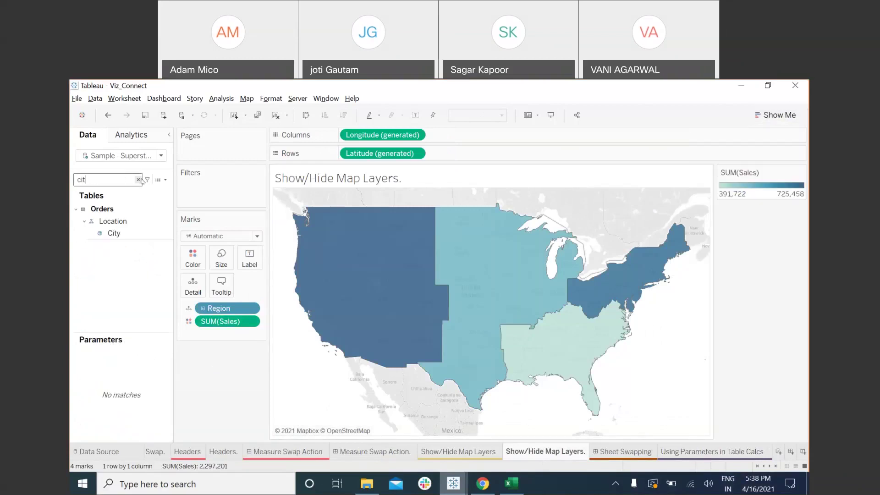
{"action": "left_click_drag", "start_coordinate": [114, 232], "coordinate": [374, 208]}
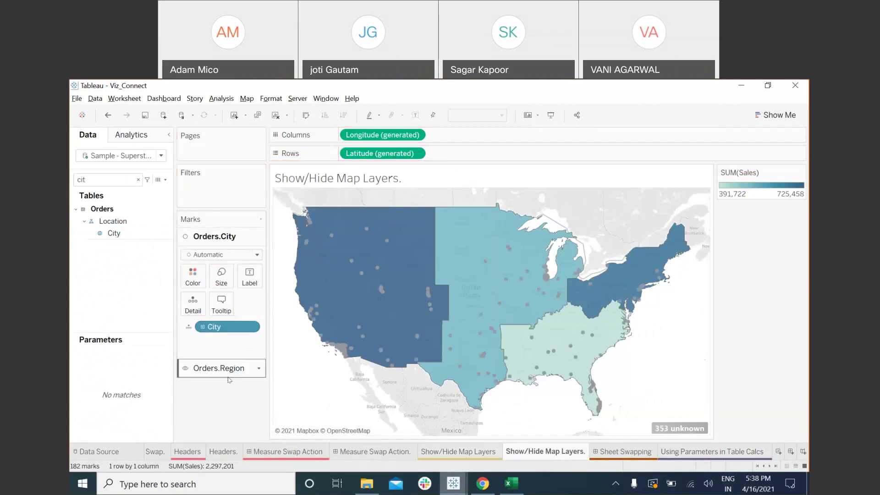
{"action": "left_click", "coordinate": [214, 255]}
{"action": "left_click", "coordinate": [212, 338]}
{"action": "left_click", "coordinate": [220, 254]}
{"action": "key", "text": "Escape"}
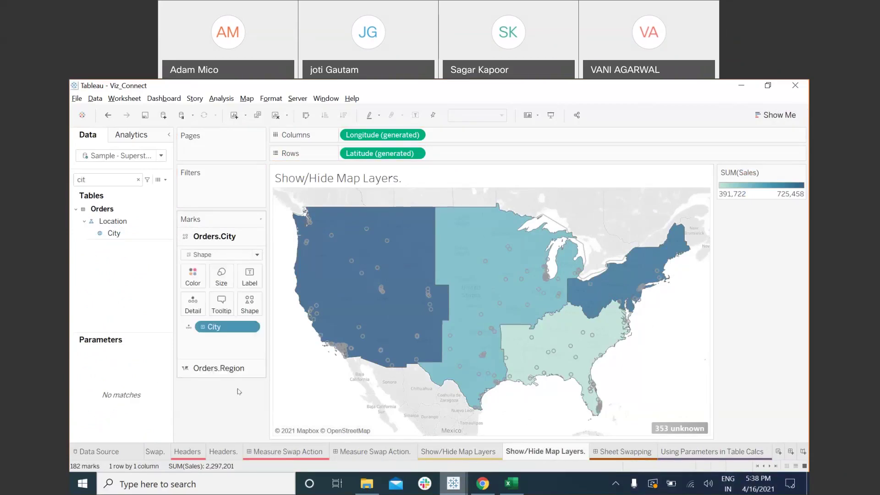
Step: Size the City layer's marks by Sales and colour them by City
{"action": "left_click", "coordinate": [138, 179]}
{"action": "type", "text": "sale"}
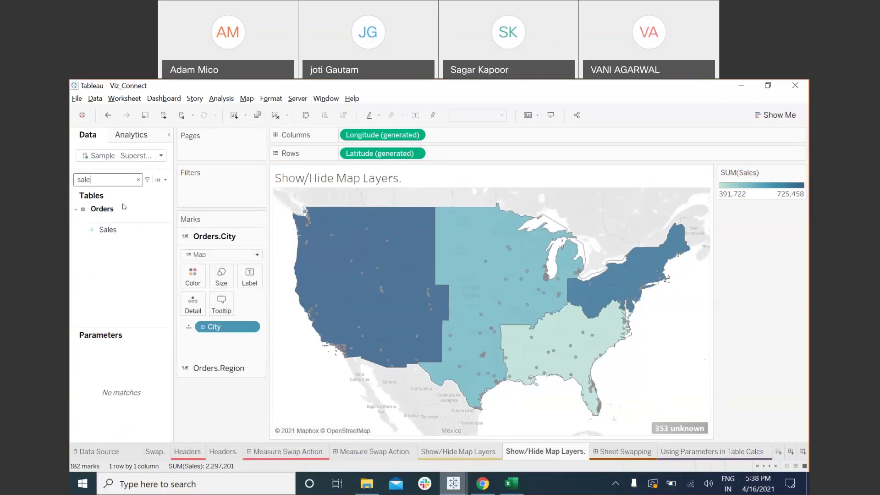
{"action": "left_click_drag", "start_coordinate": [108, 230], "coordinate": [222, 275]}
{"action": "left_click_drag", "start_coordinate": [228, 339], "coordinate": [193, 275]}
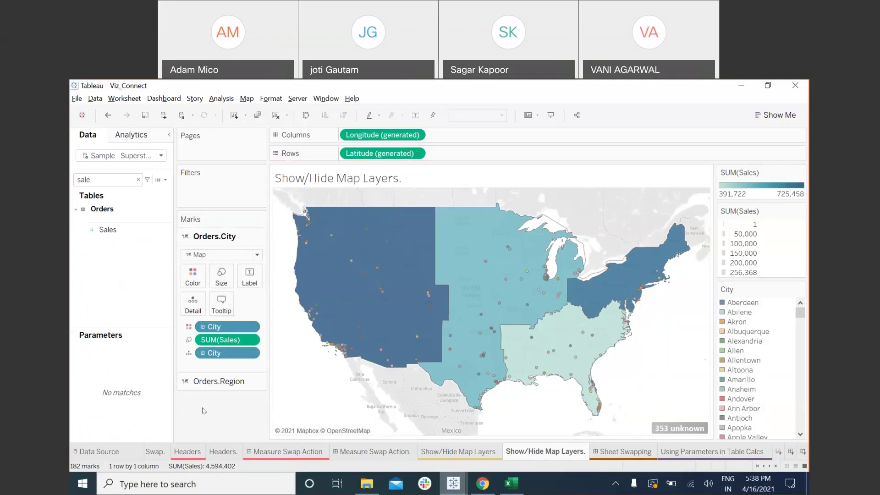
Step: Review the SHOW/HIDE STATE parameter's Boolean data type and its Show States and Hide States aliases, starting from the Region layer
{"action": "left_click", "coordinate": [225, 381]}
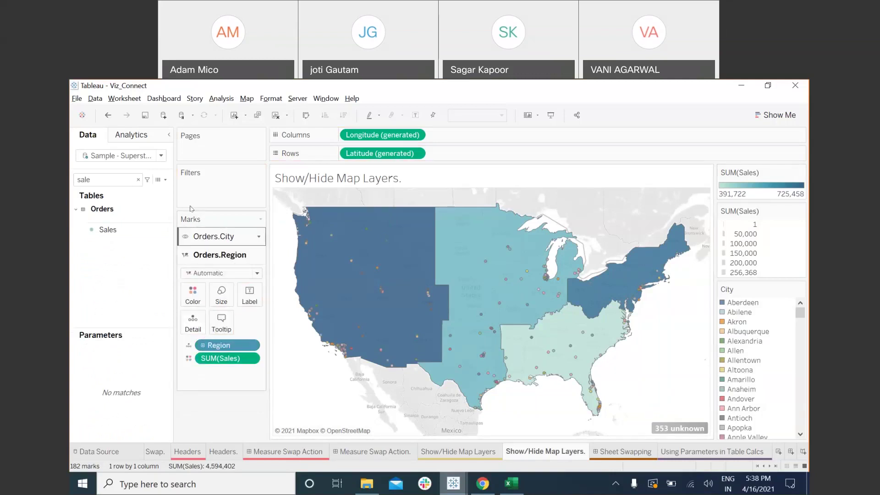
{"action": "left_click", "coordinate": [138, 180]}
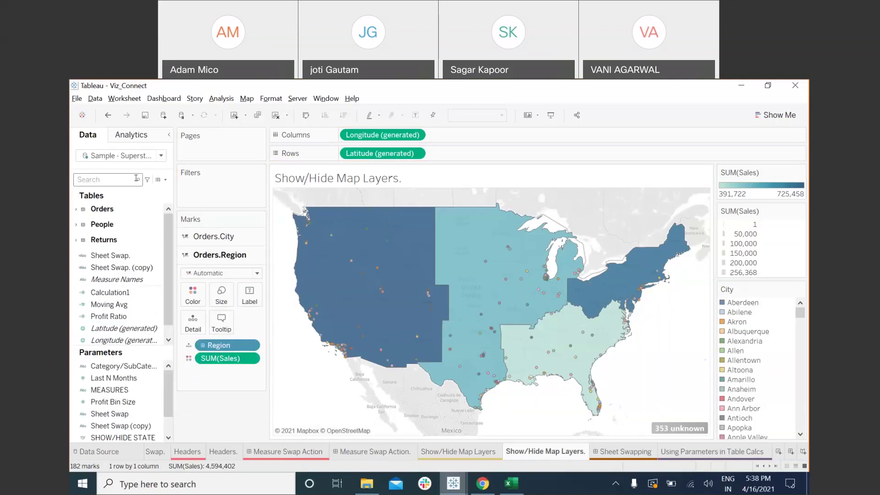
{"action": "scroll", "coordinate": [123, 305], "scroll_direction": "down", "scroll_amount": 1}
{"action": "left_click", "coordinate": [151, 353]}
{"action": "right_click", "coordinate": [161, 358]}
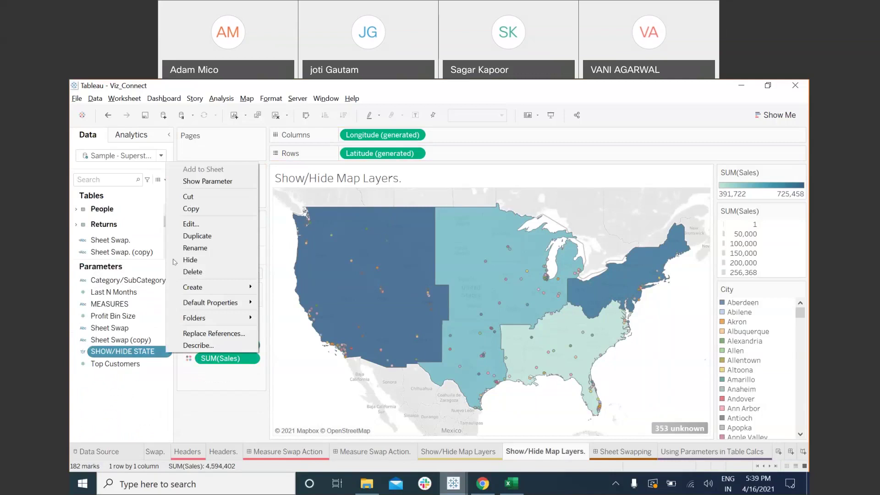
{"action": "left_click", "coordinate": [197, 226]}
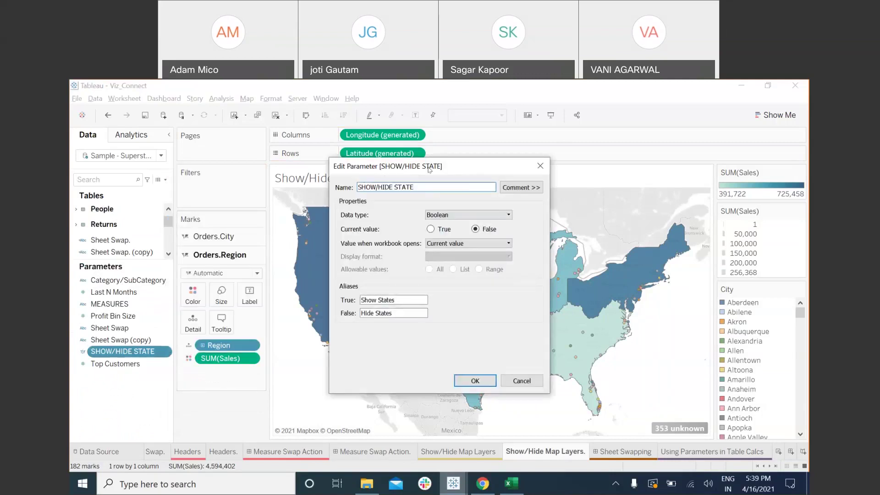
{"action": "left_click", "coordinate": [481, 210]}
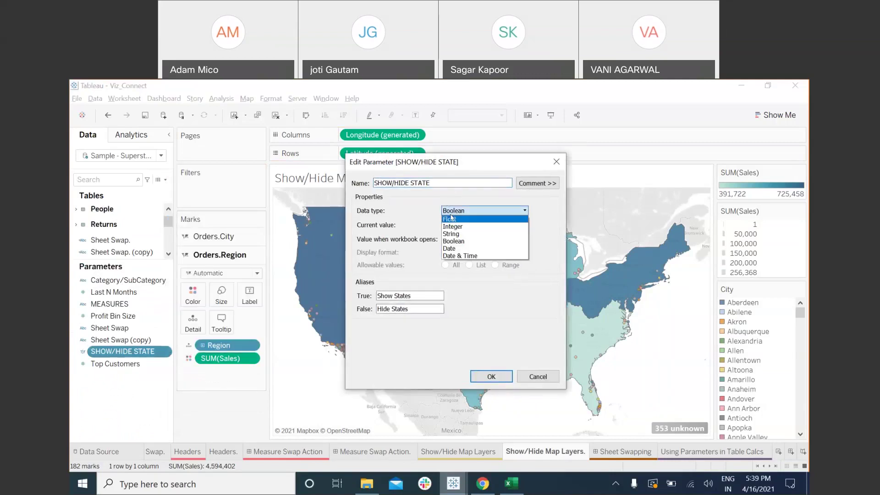
{"action": "left_click", "coordinate": [464, 241]}
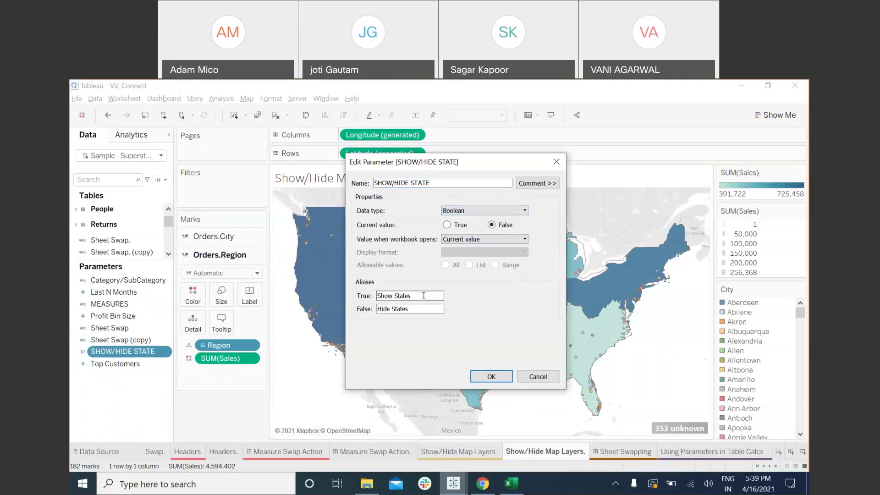
{"action": "left_click", "coordinate": [379, 294]}
{"action": "left_click", "coordinate": [409, 309]}
{"action": "left_click", "coordinate": [492, 376]}
Step: Show the SHOW/HIDE STATE parameter control on the sheet and hide the Sales colour legend and the City legend
{"action": "right_click", "coordinate": [127, 357]}
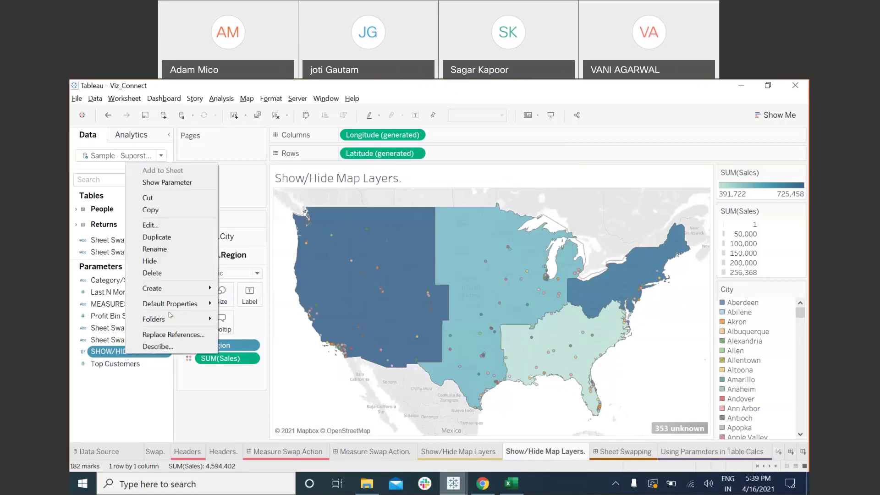
{"action": "left_click", "coordinate": [167, 182]}
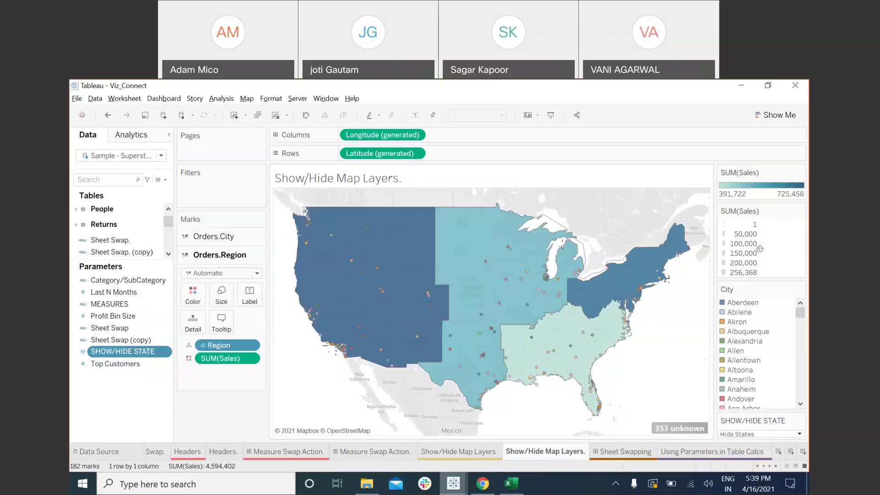
{"action": "left_click", "coordinate": [801, 172]}
{"action": "left_click", "coordinate": [743, 236]}
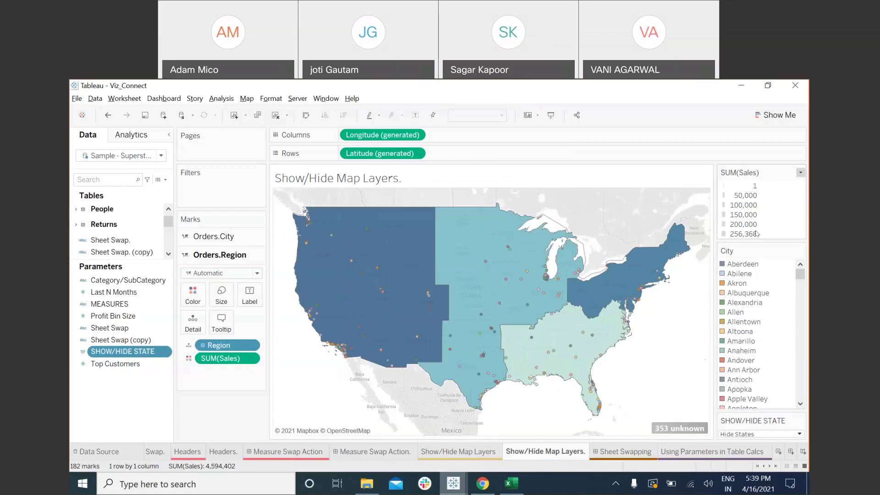
{"action": "left_click", "coordinate": [801, 251]}
{"action": "left_click", "coordinate": [722, 341]}
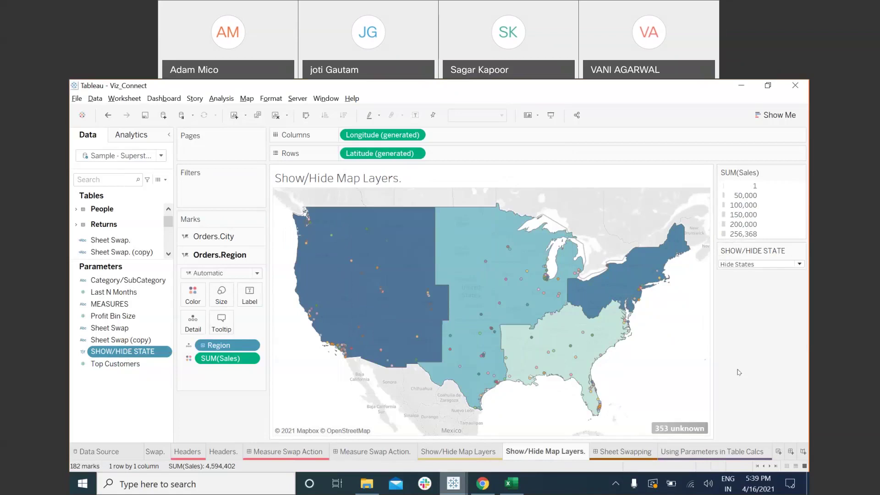
Step: Try the Show States option of the SHOW/HIDE STATE parameter on the map
{"action": "left_click", "coordinate": [752, 265]}
{"action": "left_click", "coordinate": [739, 274]}
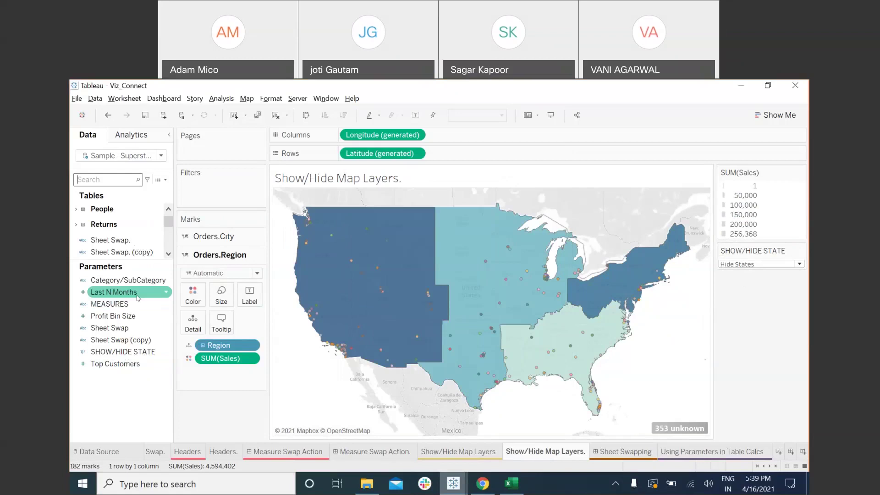
Step: Enlarge the field list, expand the Orders table and widen the data pane
{"action": "left_click_drag", "start_coordinate": [128, 260], "coordinate": [129, 402]}
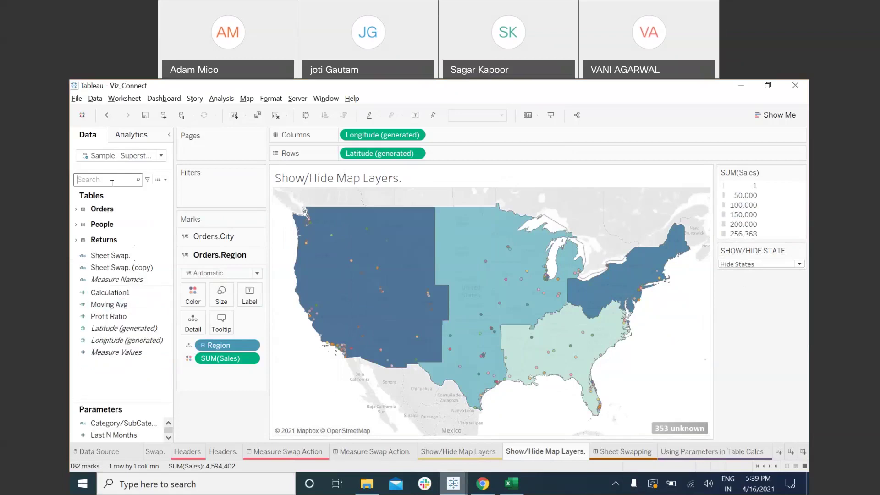
{"action": "left_click", "coordinate": [76, 210]}
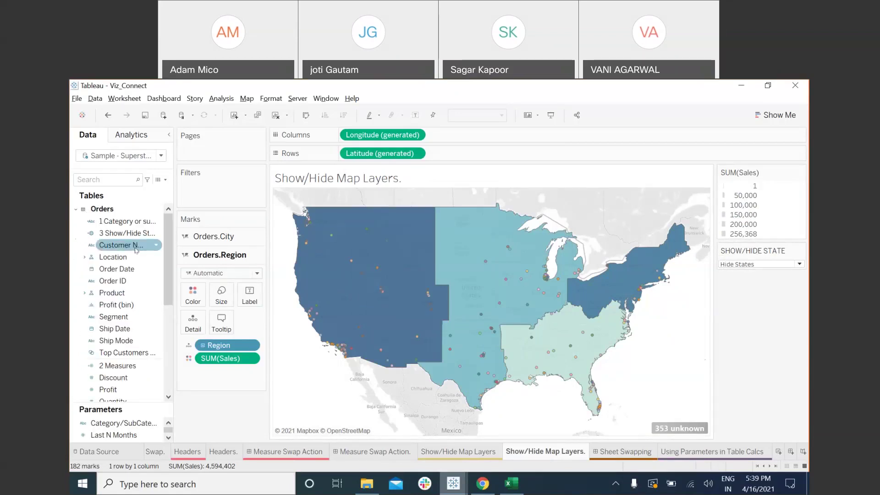
{"action": "left_click_drag", "start_coordinate": [174, 296], "coordinate": [197, 295]}
Step: Open the 3 Show/Hide State calculated field and review its IF formula
{"action": "right_click", "coordinate": [179, 233]}
{"action": "left_click", "coordinate": [215, 153]}
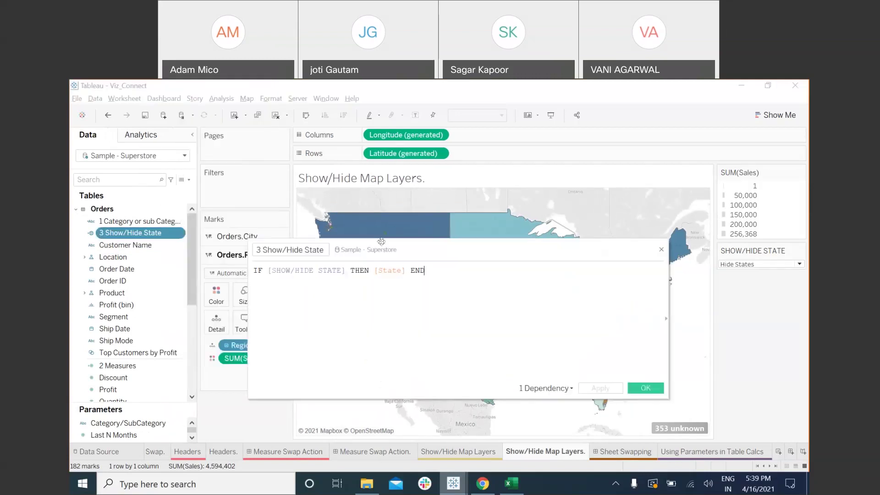
{"action": "left_click_drag", "start_coordinate": [396, 248], "coordinate": [254, 367]}
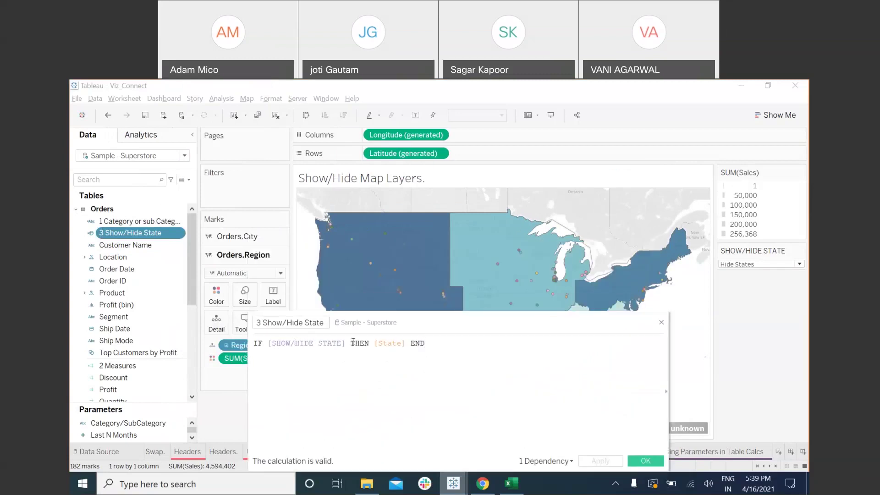
{"action": "left_click_drag", "start_coordinate": [353, 324], "coordinate": [321, 323]}
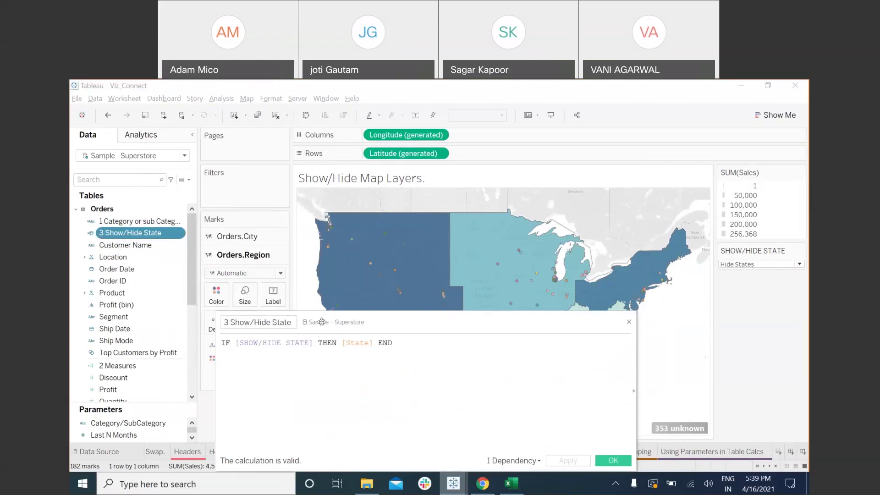
{"action": "left_click", "coordinate": [361, 343]}
{"action": "left_click_drag", "start_coordinate": [298, 323], "coordinate": [221, 263]}
{"action": "left_click", "coordinate": [536, 401]}
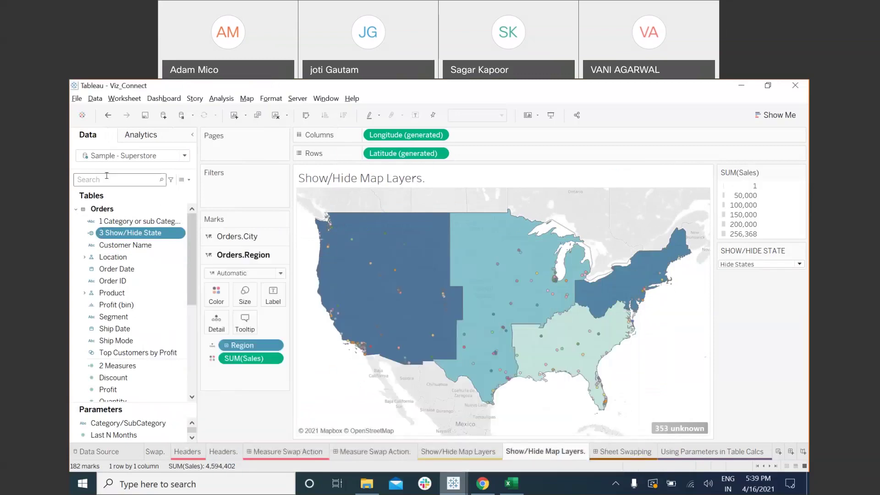
Step: Search the data fields for "sta" and display the Orders.City map layer's marks
{"action": "type", "text": "sta"}
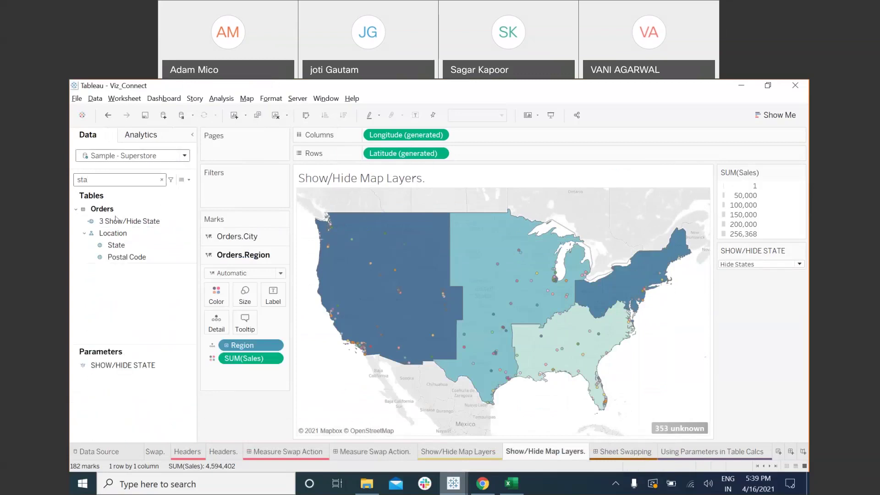
{"action": "left_click", "coordinate": [215, 236]}
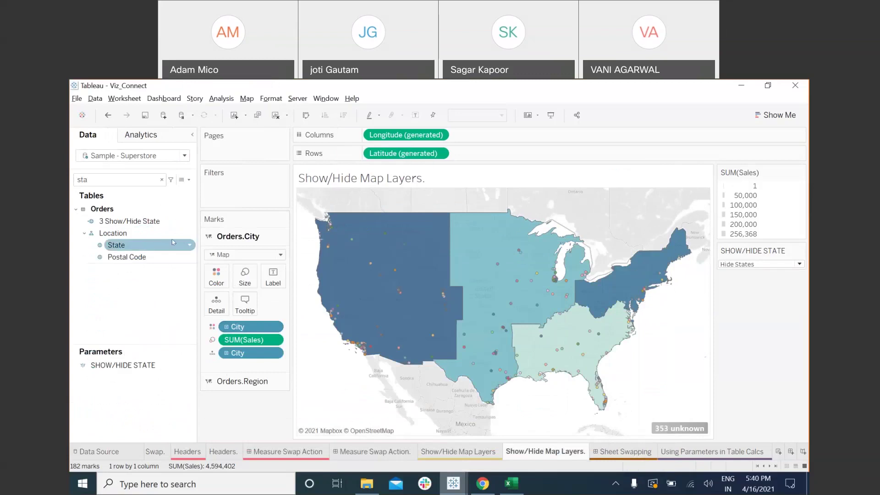
Step: Change the 3 Show/Hide State calculation to IF [SHOW/HIDE STATE] THEN [City] END
{"action": "left_click", "coordinate": [168, 221]}
{"action": "left_click", "coordinate": [189, 221]}
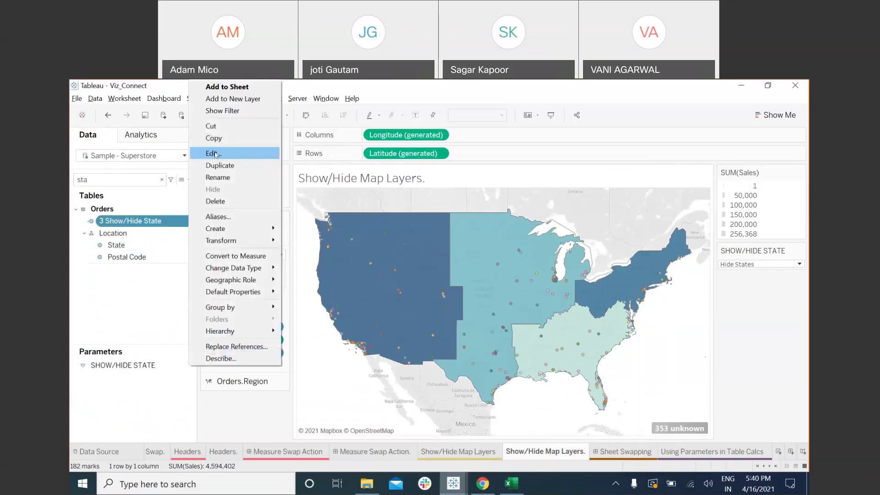
{"action": "left_click", "coordinate": [223, 153]}
{"action": "double_click", "coordinate": [283, 286]}
{"action": "type", "text": "cit END"}
{"action": "key", "text": "Return"}
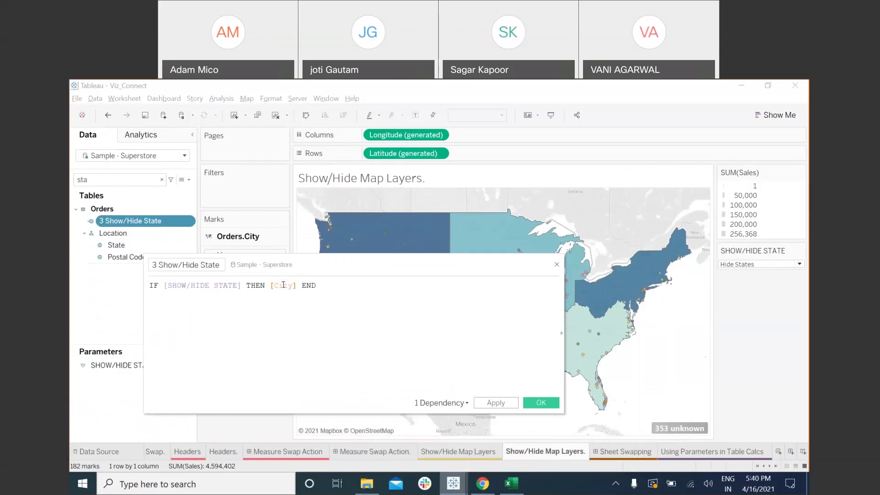
{"action": "left_click", "coordinate": [541, 402]}
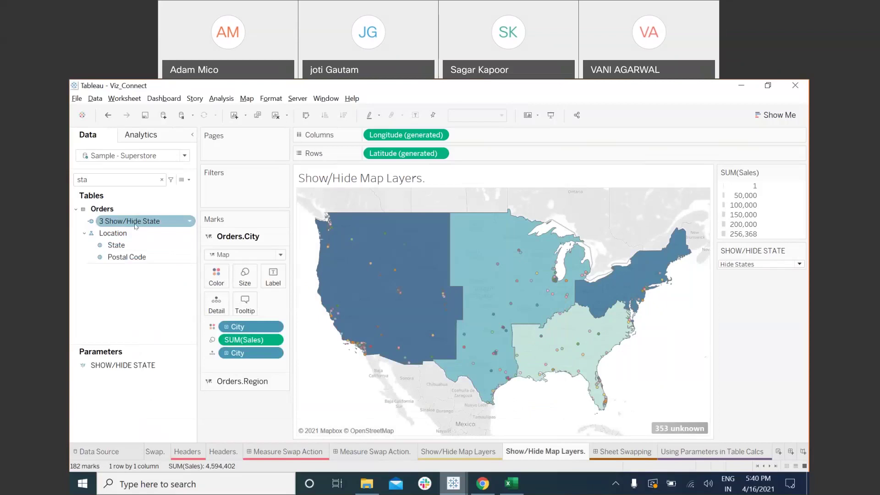
Step: Color the Orders.City layer by 3 Show/Hide State in place of City and set the SHOW/HIDE STATE parameter to Show States
{"action": "left_click_drag", "start_coordinate": [136, 224], "coordinate": [226, 329]}
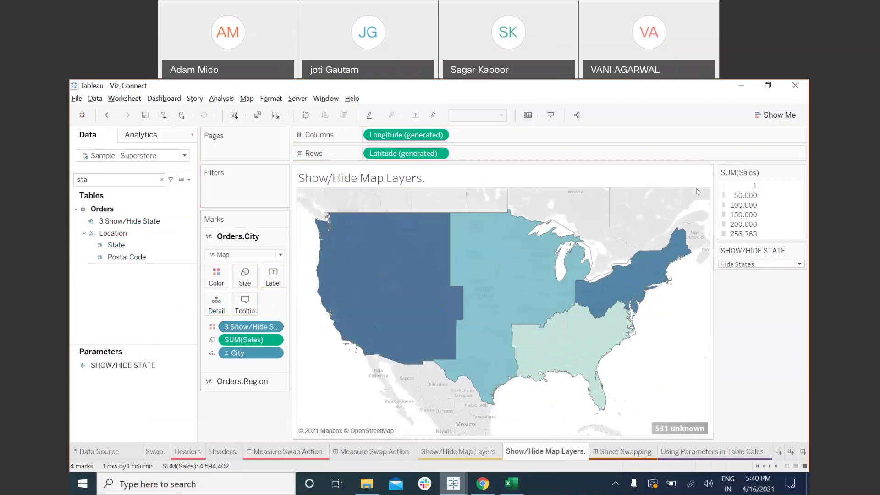
{"action": "left_click", "coordinate": [247, 383]}
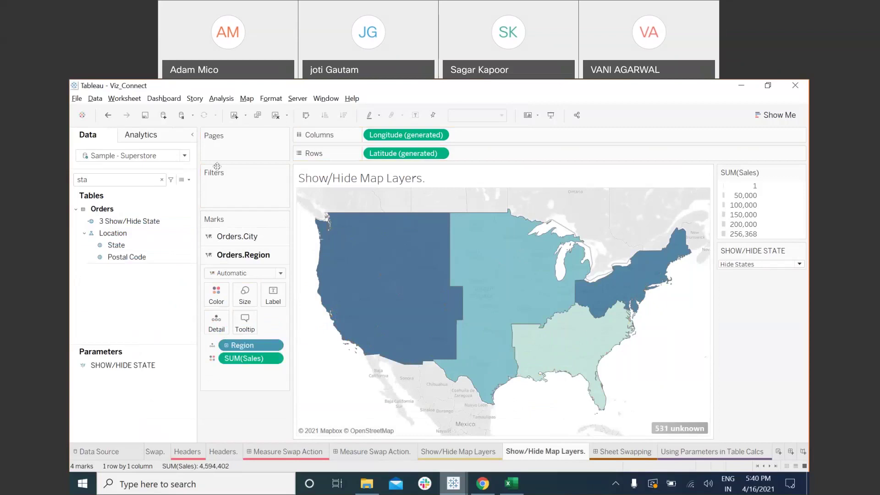
{"action": "left_click", "coordinate": [747, 265]}
{"action": "left_click", "coordinate": [748, 274]}
Step: Display the marks of the Orders.City map layer again
{"action": "left_click", "coordinate": [172, 235]}
{"action": "left_click", "coordinate": [168, 221]}
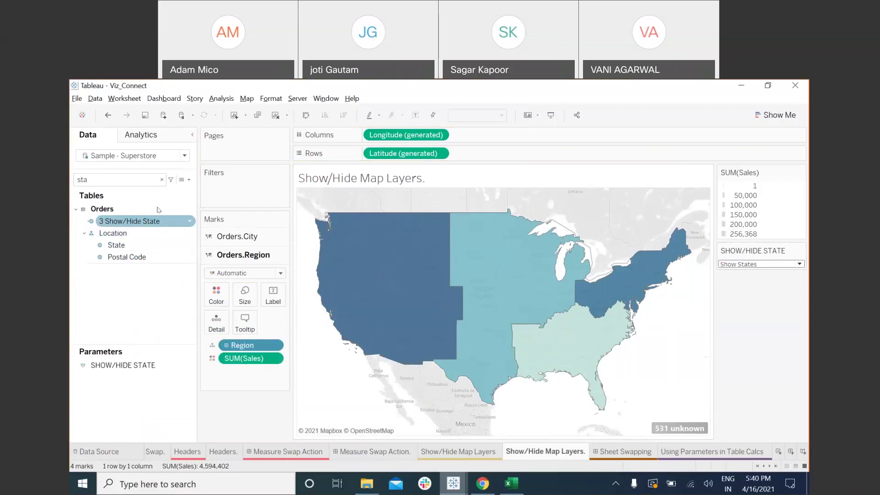
{"action": "left_click", "coordinate": [135, 247]}
{"action": "left_click_drag", "start_coordinate": [135, 247], "coordinate": [239, 256]}
{"action": "left_click", "coordinate": [250, 243]}
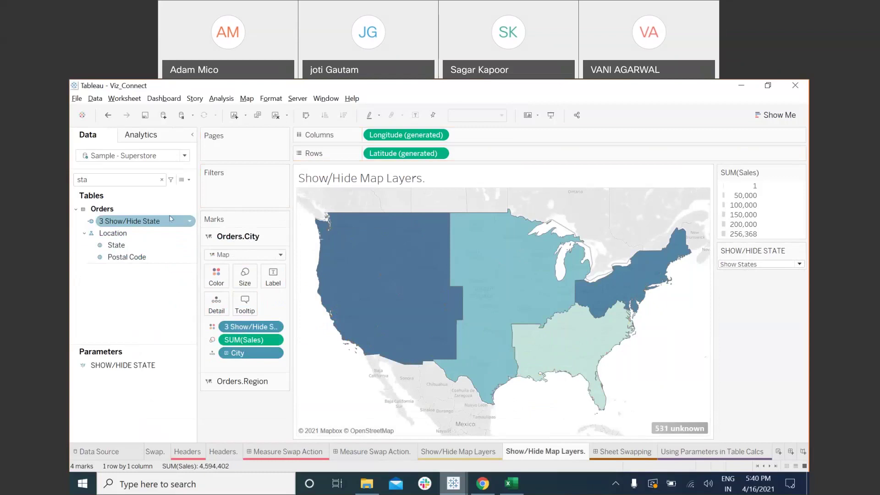
Step: Change the 3 Show/Hide State calculation to IF [SHOW/HIDE STATE] THEN [State] END
{"action": "right_click", "coordinate": [187, 222]}
{"action": "left_click", "coordinate": [213, 153]}
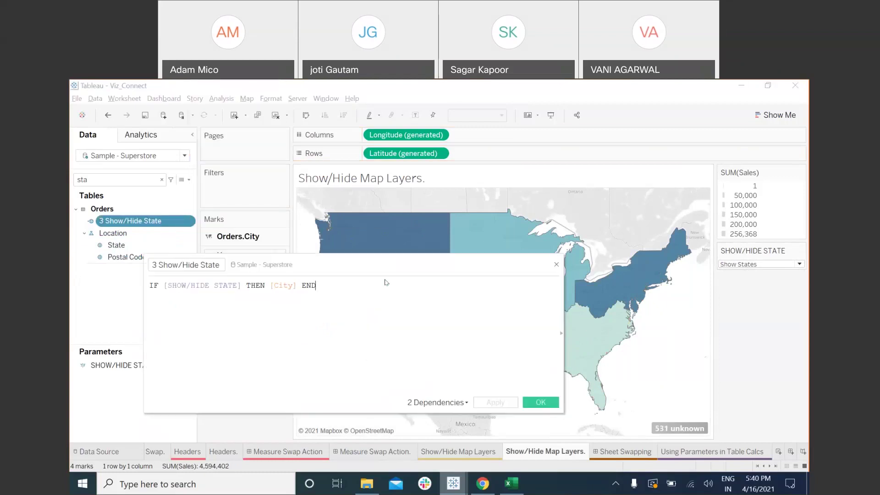
{"action": "double_click", "coordinate": [281, 285]}
{"action": "type", "text": "sta"}
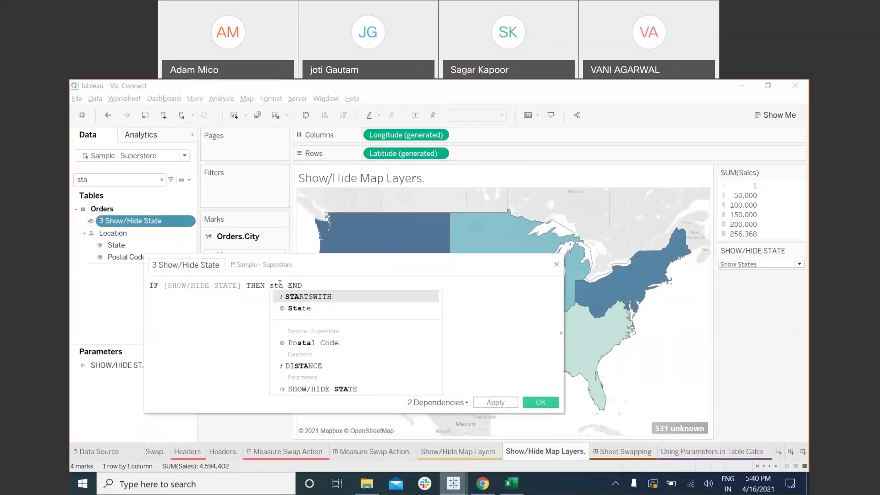
{"action": "left_click", "coordinate": [299, 301]}
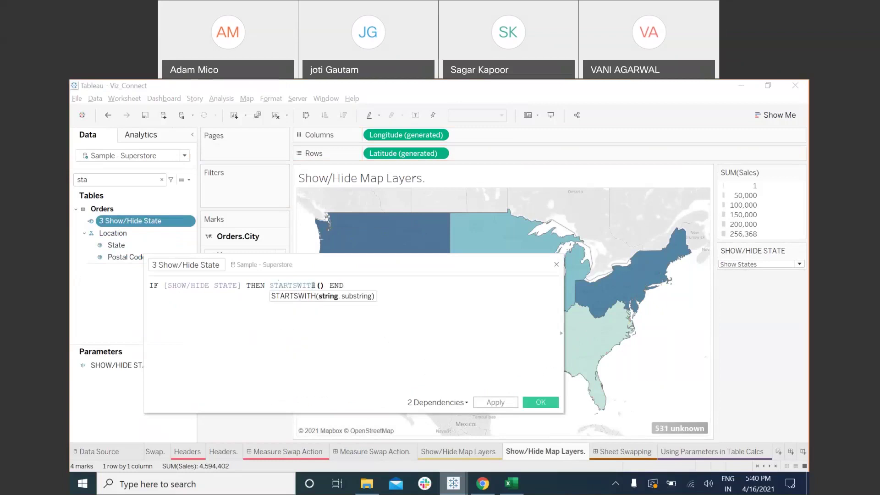
{"action": "double_click", "coordinate": [313, 285]}
{"action": "type", "text": "sta"}
{"action": "left_click", "coordinate": [321, 308]}
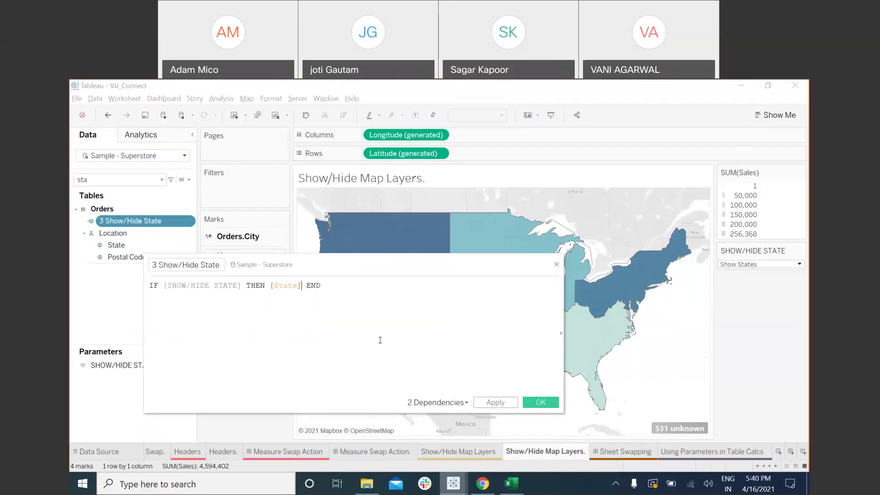
{"action": "left_click", "coordinate": [540, 402]}
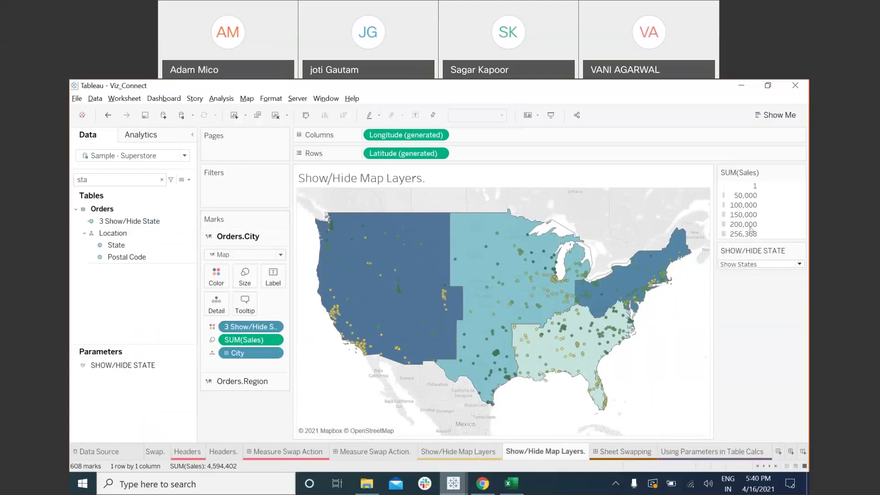
Step: Place the Orders.Region layer above Orders.City in the layer order and leave the SHOW/HIDE STATE parameter on Hide States
{"action": "left_click", "coordinate": [761, 264]}
{"action": "left_click", "coordinate": [747, 282]}
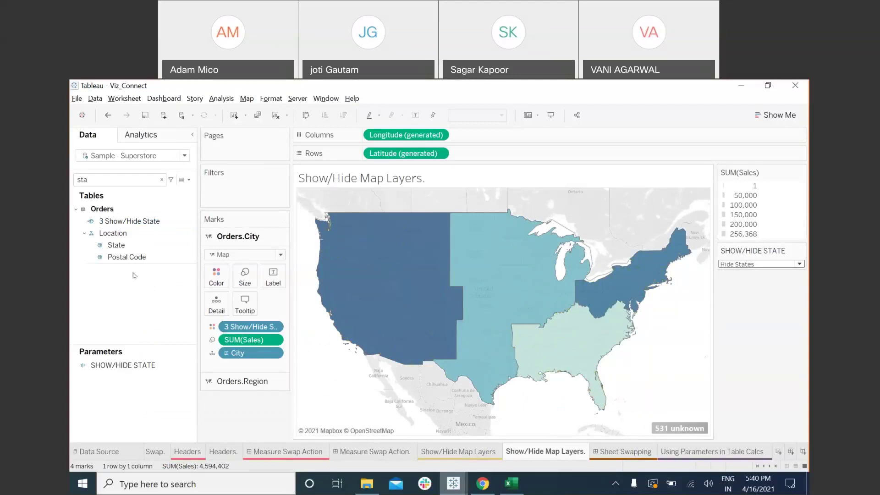
{"action": "left_click_drag", "start_coordinate": [271, 356], "coordinate": [205, 397]}
{"action": "left_click", "coordinate": [756, 266]}
{"action": "left_click", "coordinate": [748, 274]}
{"action": "left_click", "coordinate": [768, 266]}
{"action": "left_click", "coordinate": [750, 282]}
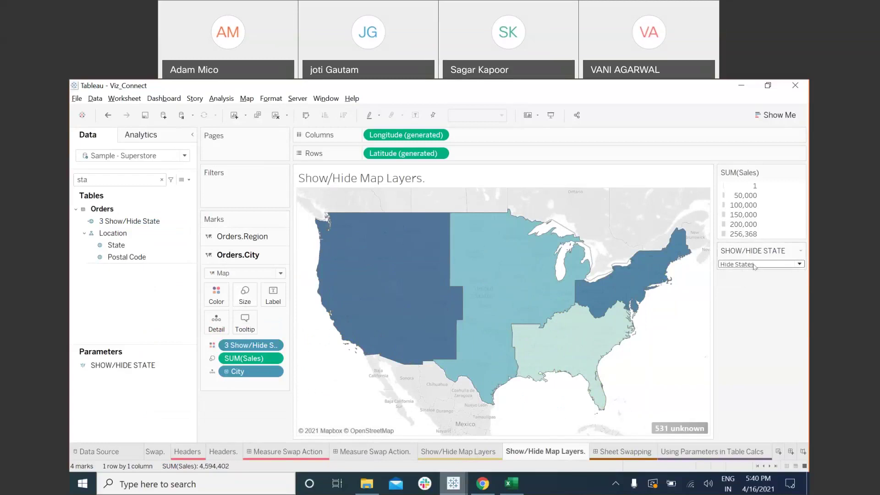
{"action": "left_click", "coordinate": [240, 237]}
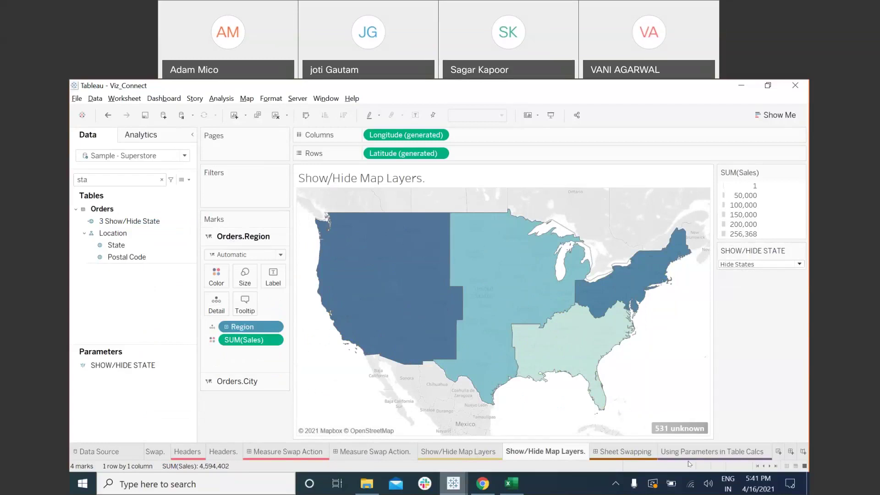
Step: On the Sheet Swapping dashboard, switch Choose Sheet to Monthly sales analysis and back to Sub Category wise sales and profit analysis
{"action": "left_click", "coordinate": [631, 452]}
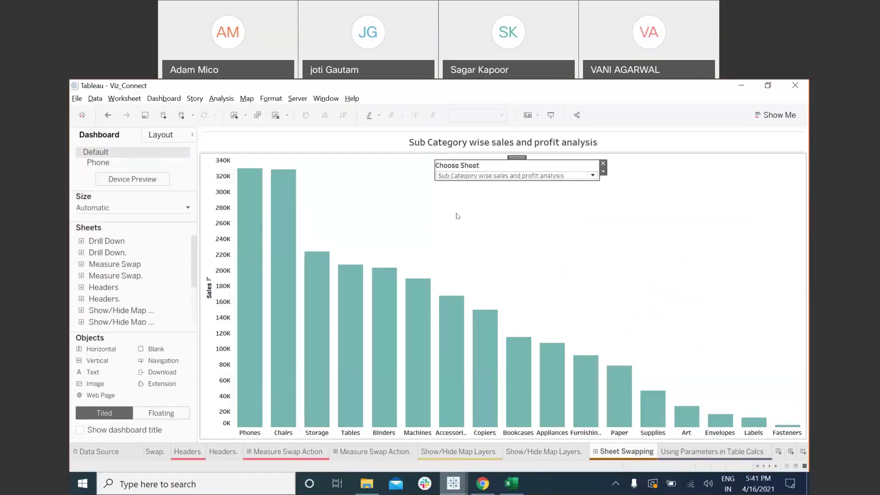
{"action": "left_click", "coordinate": [536, 177]}
{"action": "left_click", "coordinate": [513, 222]}
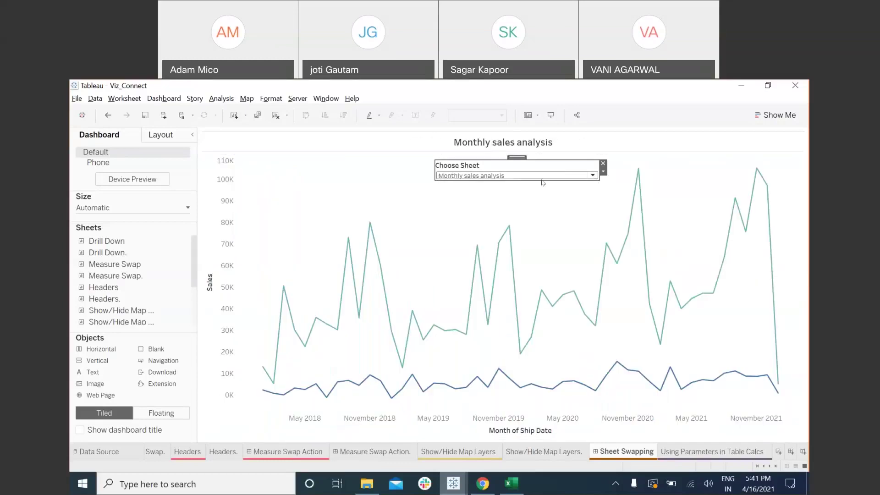
{"action": "left_click", "coordinate": [551, 177]}
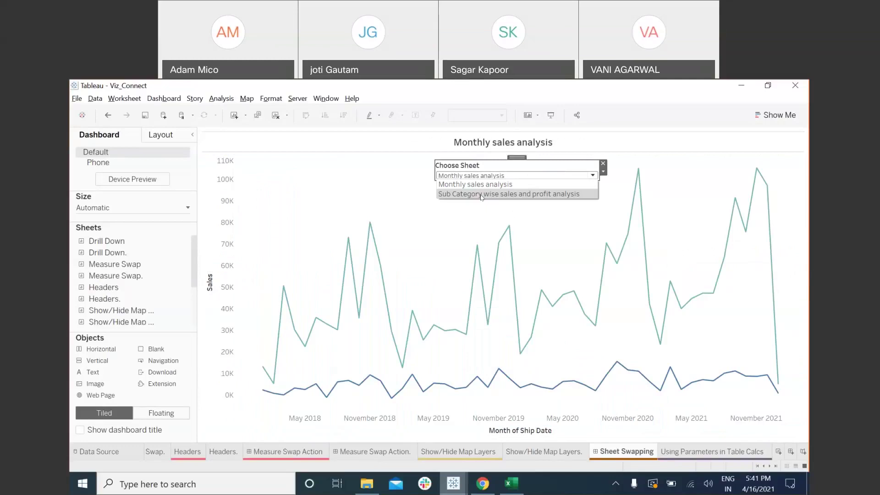
{"action": "left_click", "coordinate": [483, 196]}
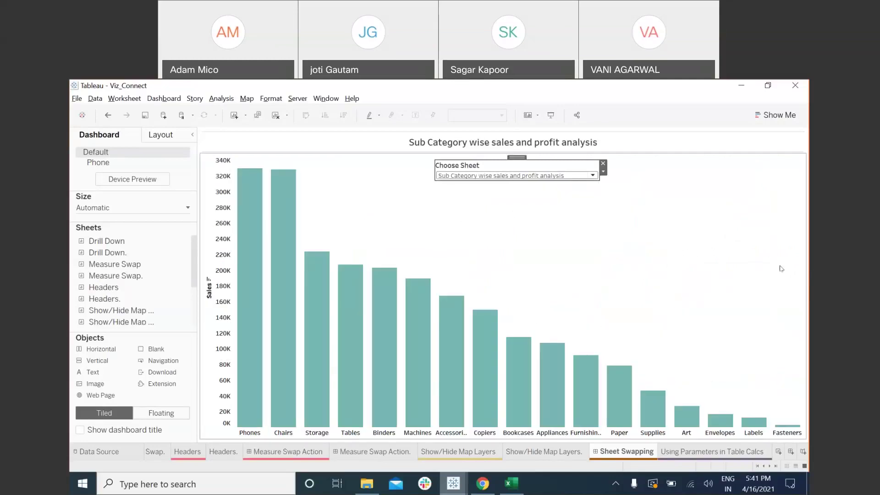
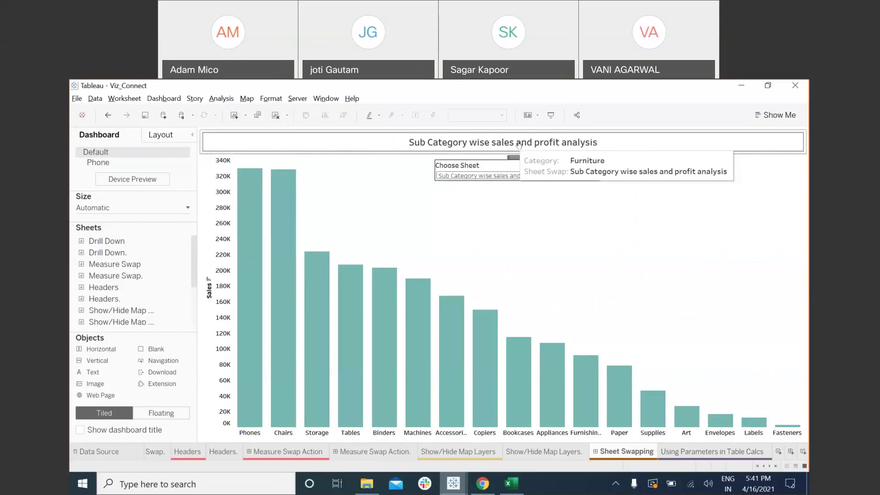
Step: Create a new worksheet, search the fields for "sub" and place Sub-Category on Rows
{"action": "left_click", "coordinate": [778, 452]}
{"action": "left_click", "coordinate": [112, 179]}
{"action": "key", "text": "BackSpace"}
{"action": "key", "text": "BackSpace"}
{"action": "key", "text": "BackSpace"}
{"action": "type", "text": "sub"}
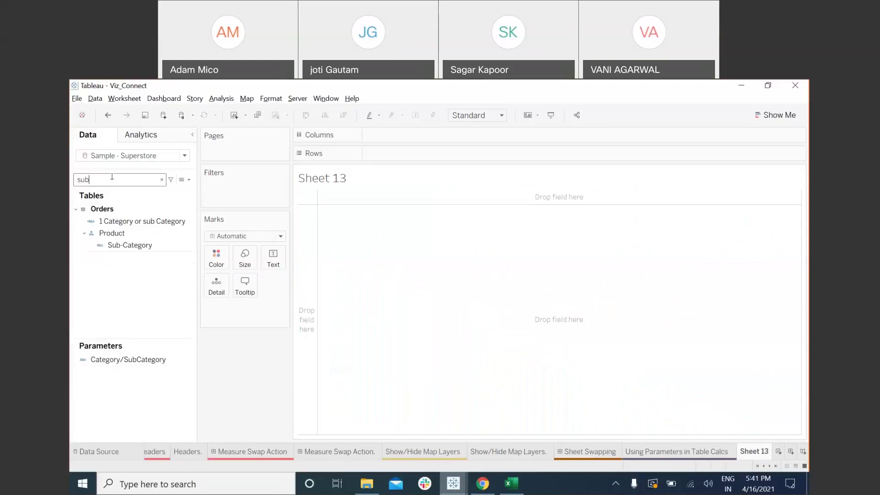
{"action": "mouse_move", "coordinate": [130, 246]}
{"action": "left_mouse_down"}
{"action": "mouse_move", "coordinate": [129, 257]}
{"action": "mouse_move", "coordinate": [218, 214]}
{"action": "mouse_move", "coordinate": [408, 153]}
{"action": "left_mouse_up"}
Step: Search the fields for "sale" and place Sales on Columns to chart sales by sub-category
{"action": "left_click", "coordinate": [112, 180]}
{"action": "key", "text": "BackSpace"}
{"action": "key", "text": "BackSpace"}
{"action": "key", "text": "BackSpace"}
{"action": "type", "text": "sale"}
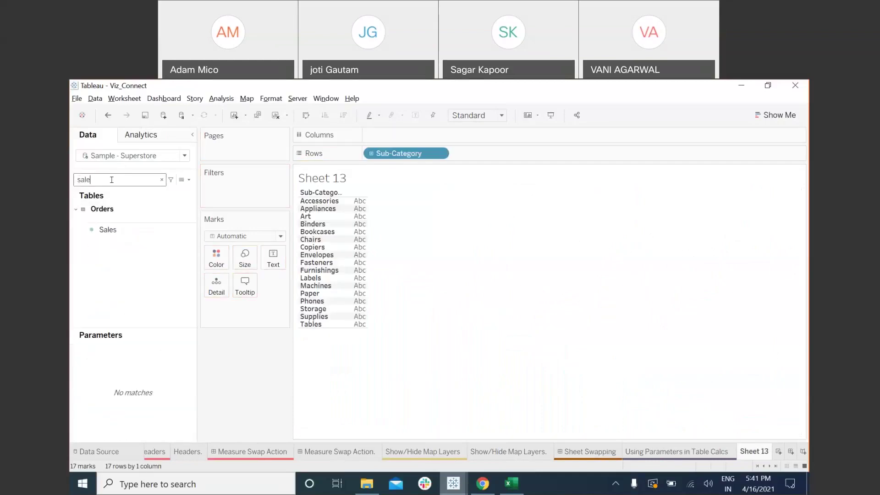
{"action": "left_click_drag", "start_coordinate": [117, 230], "coordinate": [374, 139]}
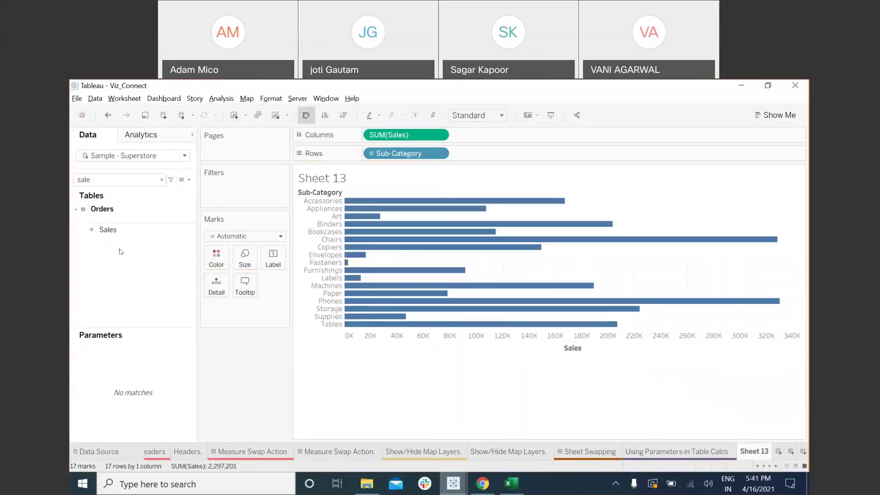
Step: Swap the chart's rows and columns and sort the sub-category bars by sales in descending order
{"action": "key", "text": "ctrl+w"}
{"action": "left_click", "coordinate": [306, 303]}
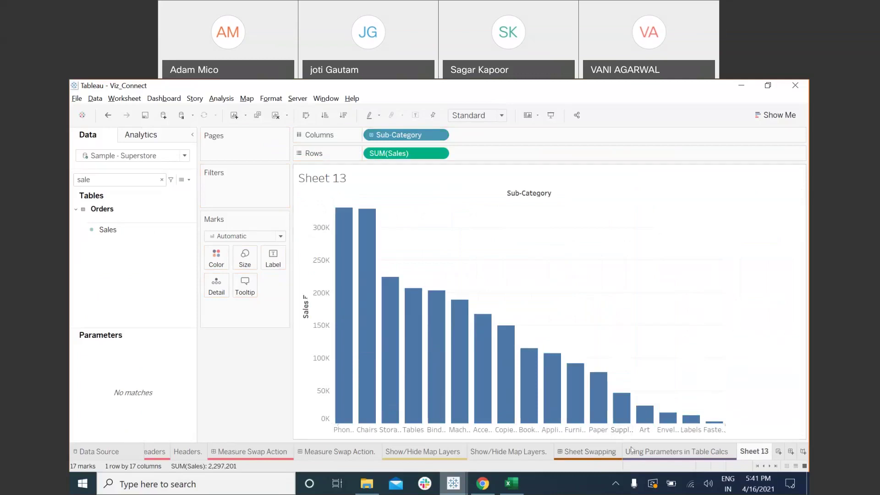
Step: Set Choose Sheet to Monthly sales analysis on the Sheet Swapping dashboard and return to Sheet 13
{"action": "left_click", "coordinate": [604, 453]}
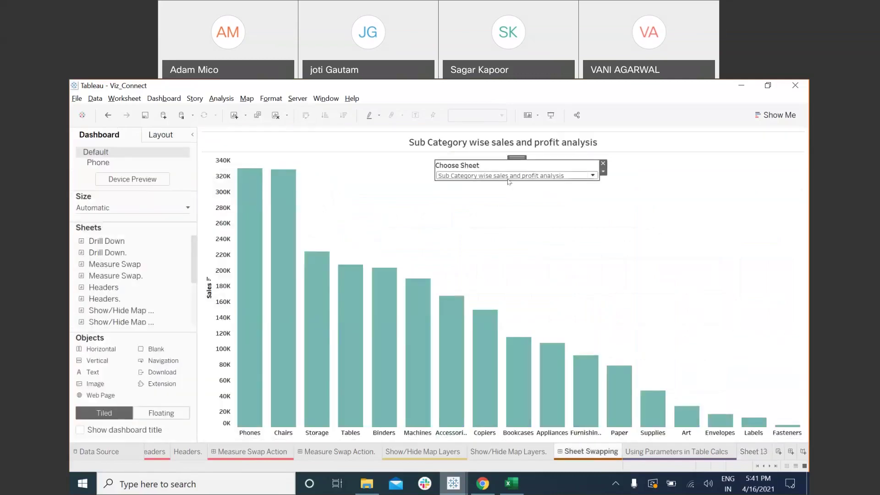
{"action": "left_click", "coordinate": [485, 176]}
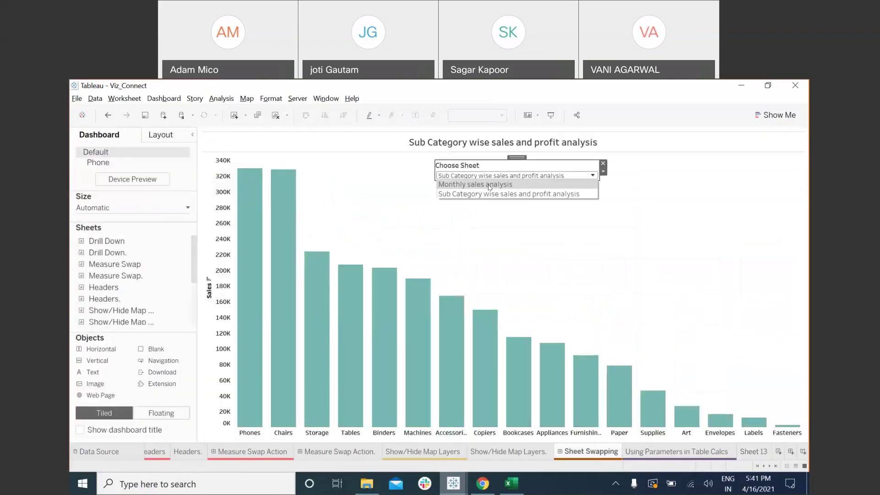
{"action": "left_click", "coordinate": [490, 187]}
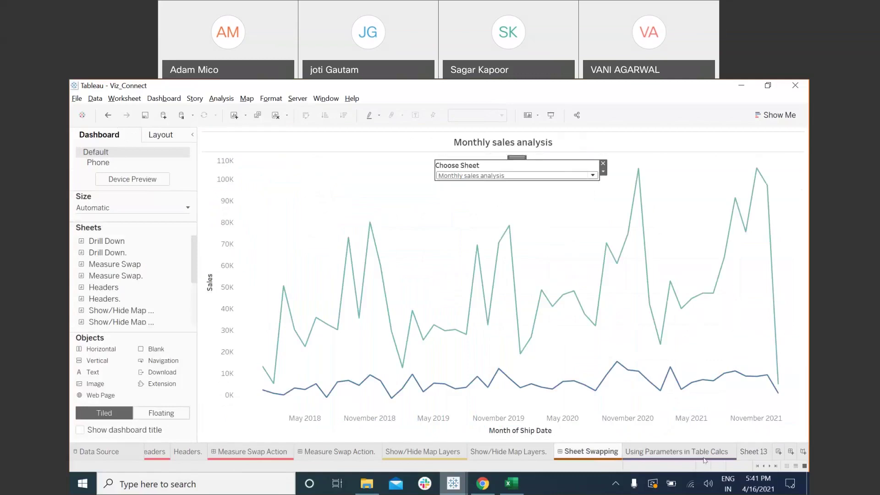
{"action": "left_click", "coordinate": [755, 452]}
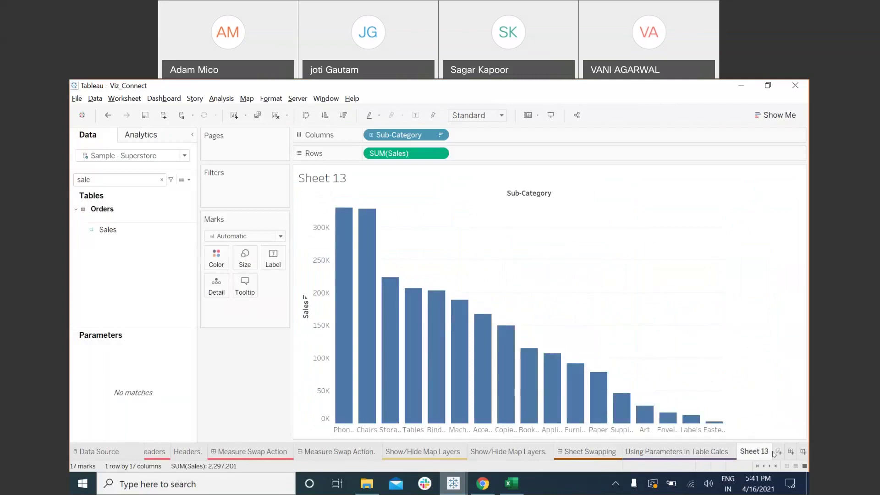
Step: Create a new worksheet, search the fields for "dat" and place Order Date on Columns as both Year and Month
{"action": "left_click", "coordinate": [776, 452]}
{"action": "left_click", "coordinate": [161, 180]}
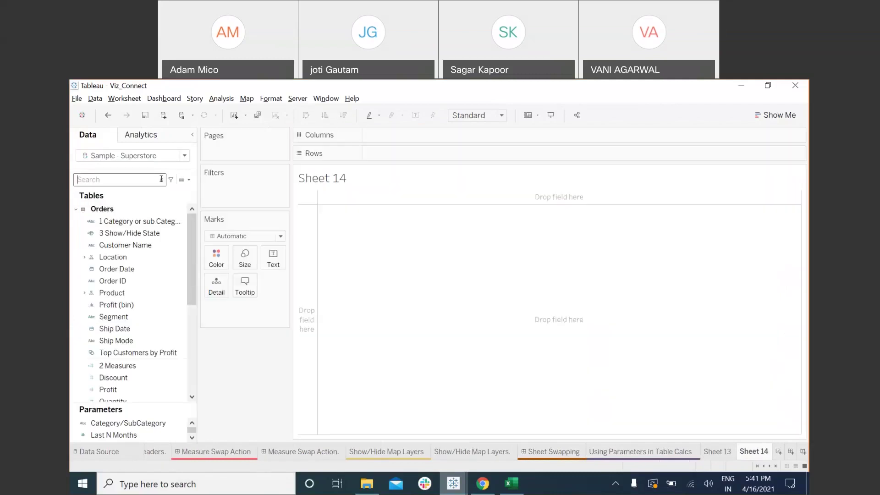
{"action": "type", "text": "dat"}
{"action": "left_click_drag", "start_coordinate": [117, 221], "coordinate": [396, 132]}
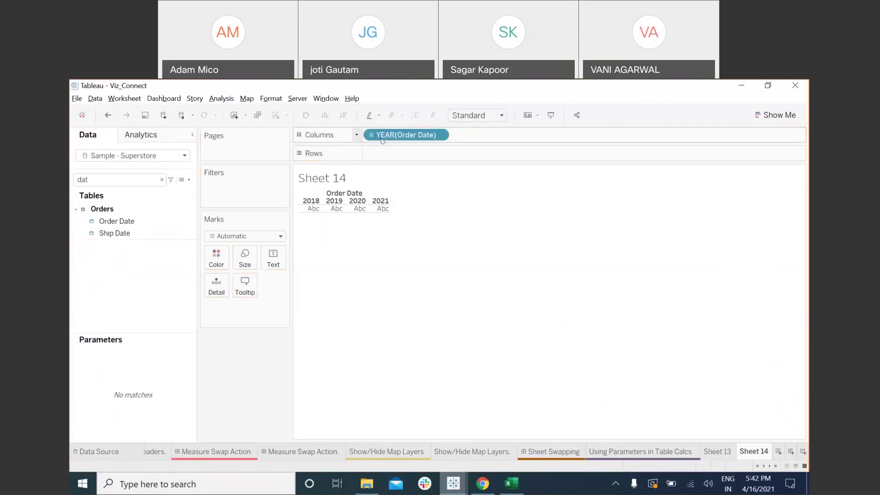
{"action": "left_click", "coordinate": [431, 134]}
{"action": "left_click", "coordinate": [405, 289]}
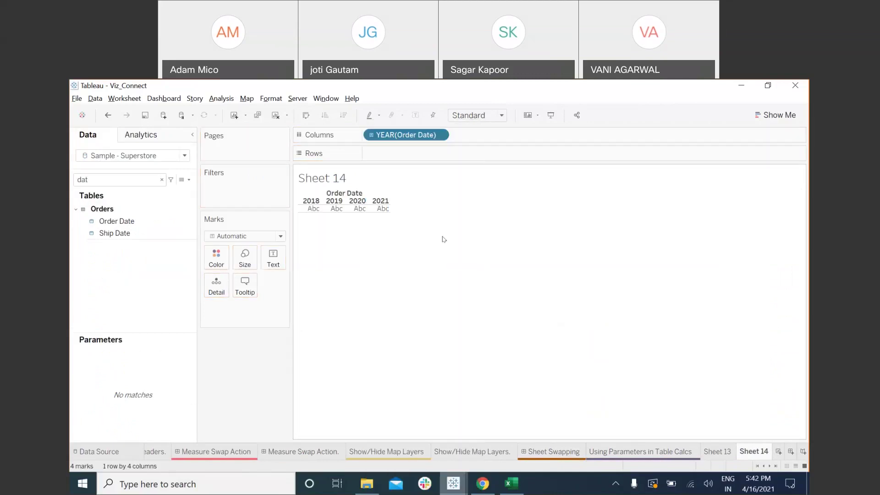
{"action": "left_click_drag", "start_coordinate": [411, 137], "coordinate": [367, 135]}
{"action": "right_click", "coordinate": [380, 135]}
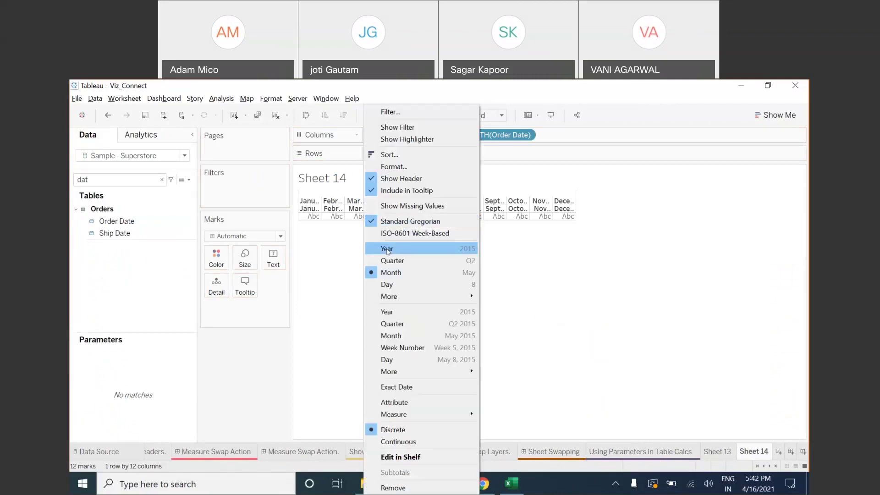
{"action": "left_click", "coordinate": [387, 249]}
Step: Search the fields for "sale" and place Sales on Rows to chart sales by order year and month
{"action": "left_click", "coordinate": [159, 178]}
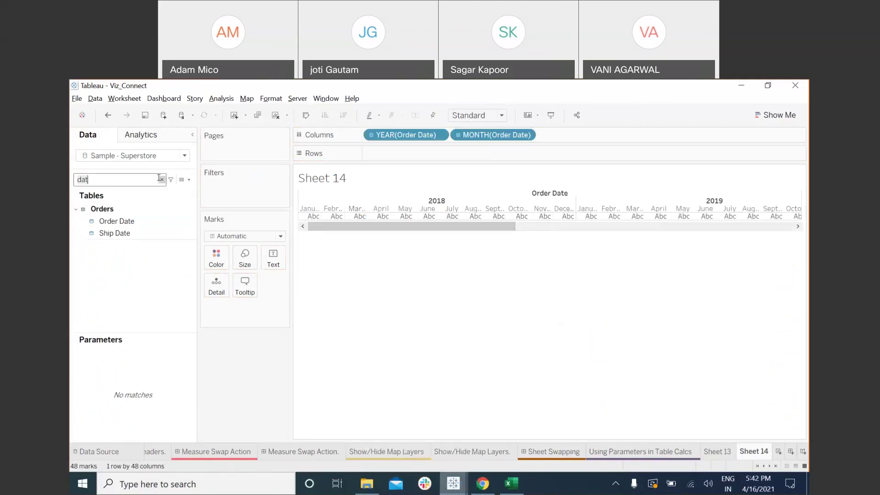
{"action": "left_click", "coordinate": [162, 180]}
{"action": "type", "text": "sale"}
{"action": "mouse_move", "coordinate": [107, 229]}
{"action": "left_mouse_down"}
{"action": "mouse_move", "coordinate": [440, 147]}
{"action": "mouse_move", "coordinate": [556, 154]}
{"action": "left_mouse_up"}
Step: Convert the sales chart to a continuous line over the month of Order Date
{"action": "left_click", "coordinate": [775, 115]}
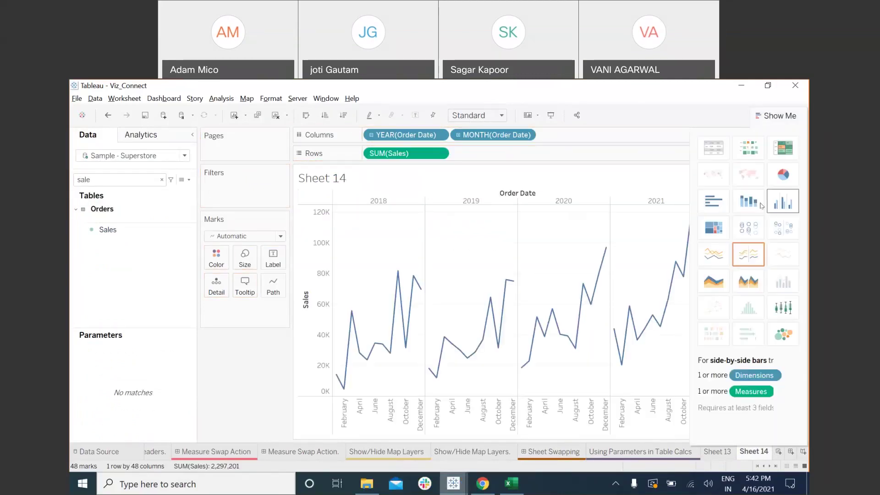
{"action": "left_click", "coordinate": [749, 254]}
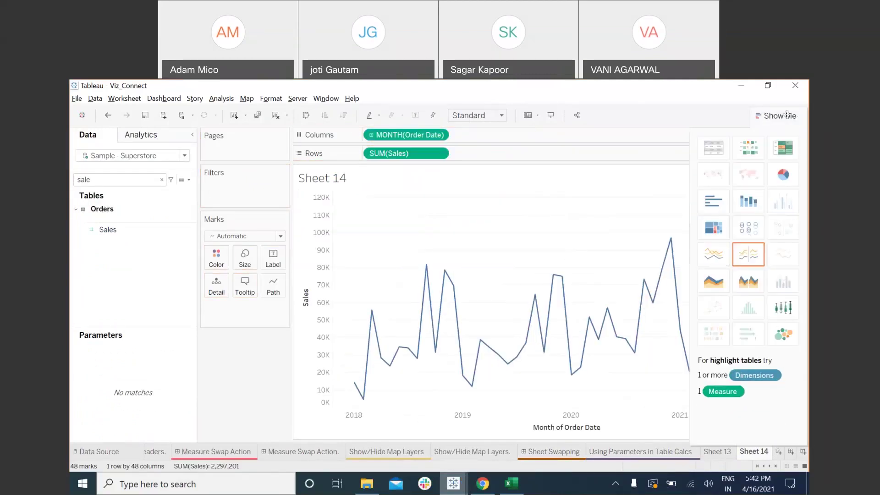
{"action": "left_click", "coordinate": [788, 115]}
Step: Clear the field search and enlarge the parameter list so all parameters can be seen
{"action": "left_click", "coordinate": [161, 179]}
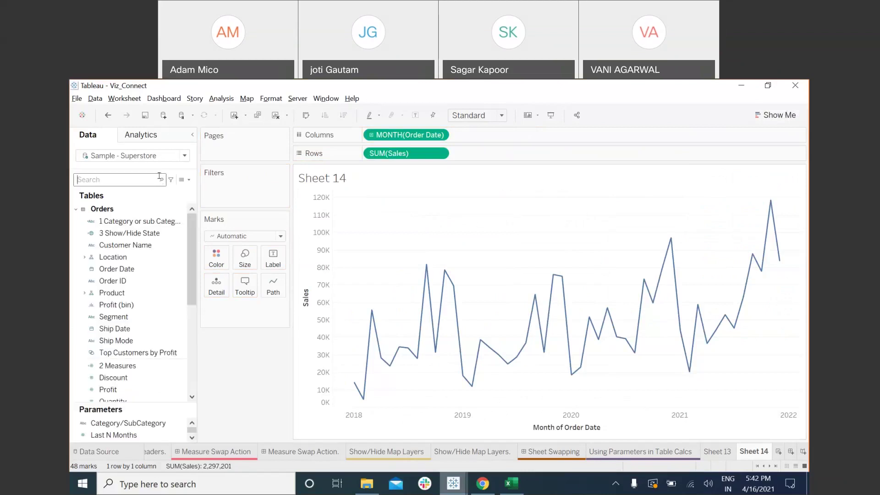
{"action": "left_click_drag", "start_coordinate": [139, 403], "coordinate": [139, 271]}
{"action": "left_click", "coordinate": [186, 362]}
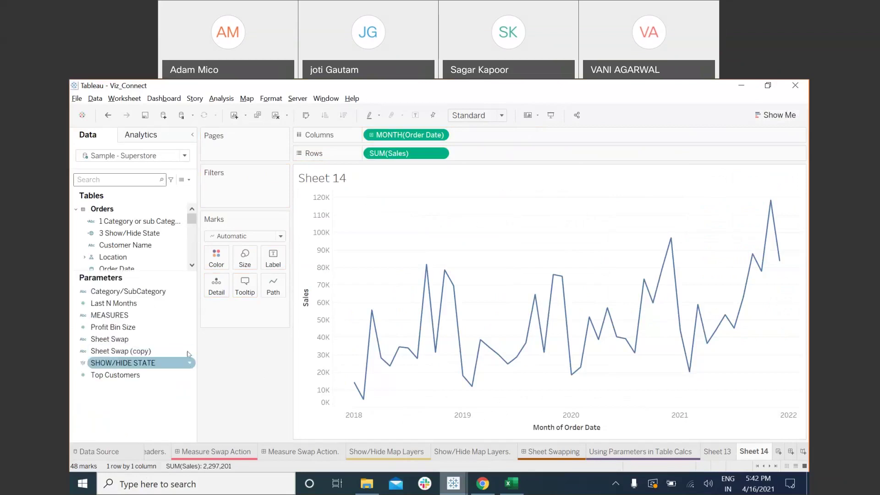
{"action": "right_click", "coordinate": [189, 362]}
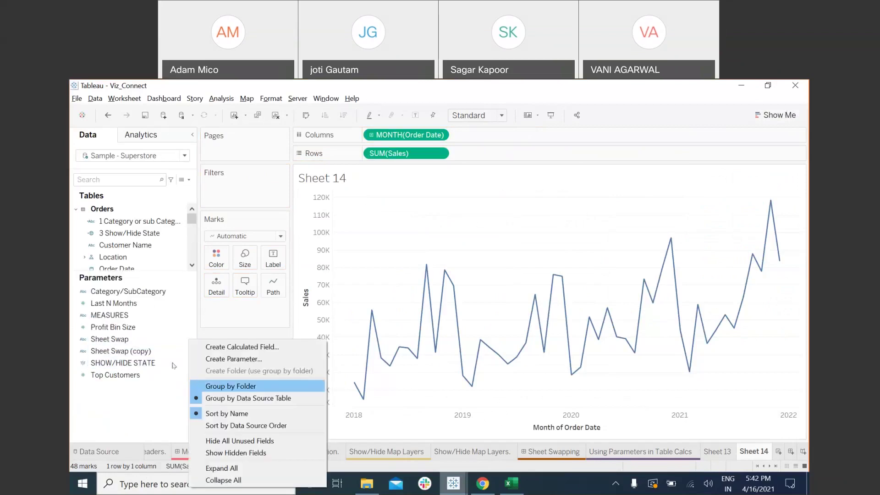
{"action": "left_click", "coordinate": [189, 341]}
{"action": "right_click", "coordinate": [191, 343]}
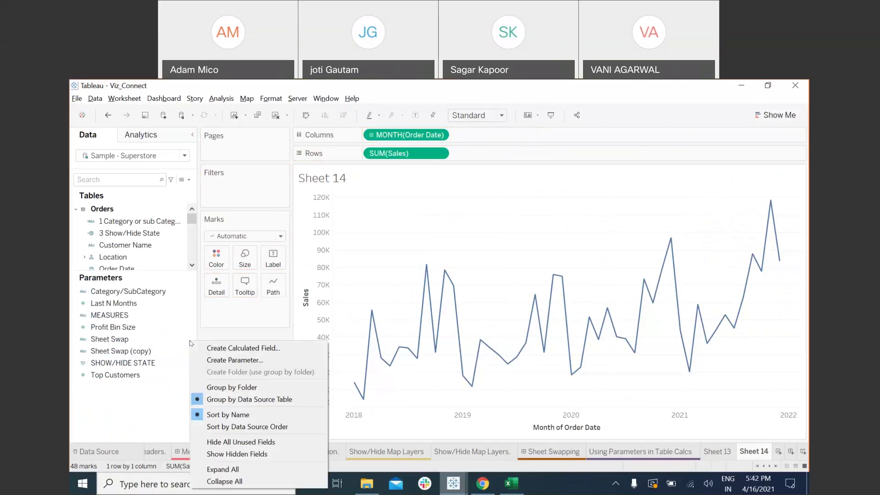
{"action": "left_click", "coordinate": [191, 343]}
{"action": "left_click", "coordinate": [149, 351], "text": "ctrl"}
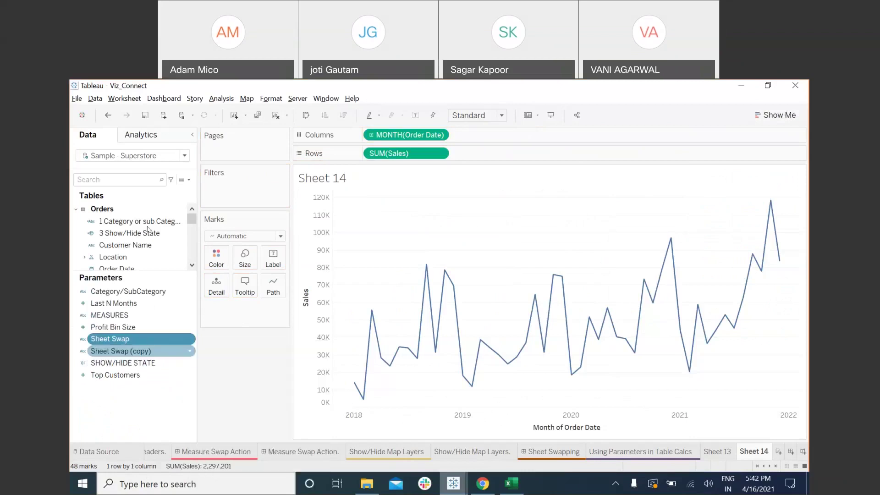
{"action": "left_click", "coordinate": [189, 179]}
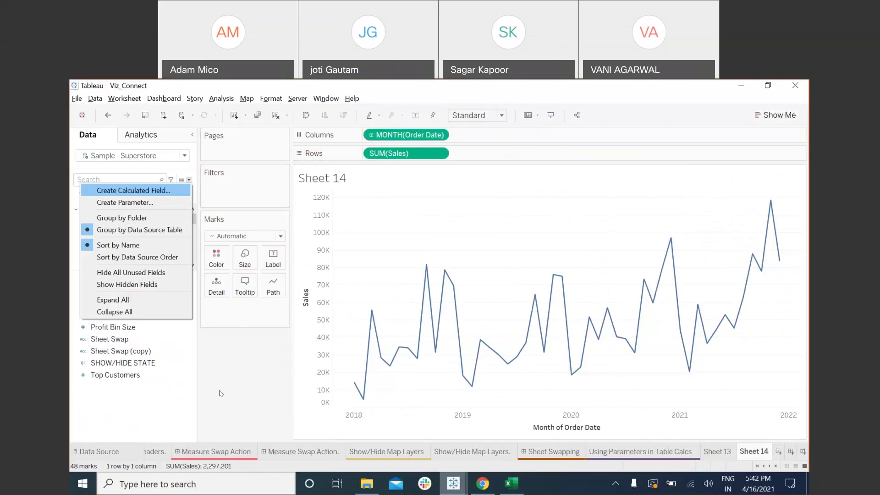
{"action": "left_click", "coordinate": [220, 393]}
Step: Open the Sheet Swap (copy) parameter for editing, examine its list of values against the sheet names, and close it
{"action": "left_click", "coordinate": [188, 351]}
{"action": "left_click", "coordinate": [211, 222]}
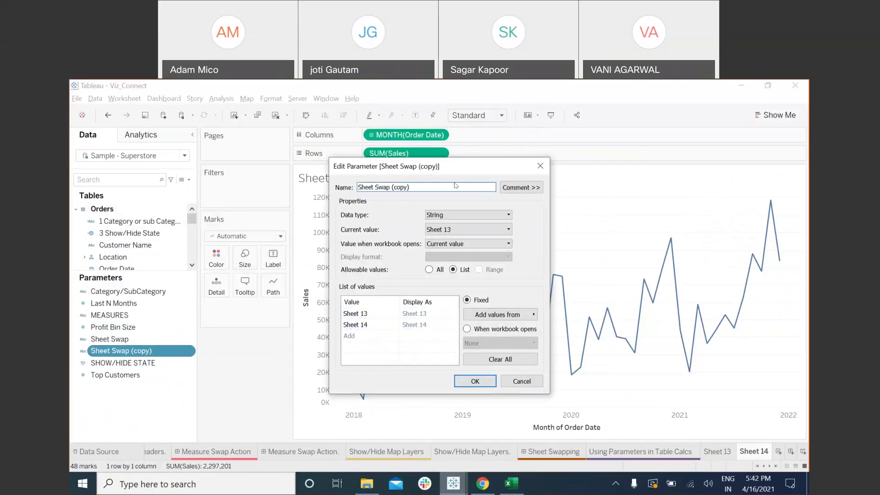
{"action": "left_click_drag", "start_coordinate": [456, 166], "coordinate": [395, 182]}
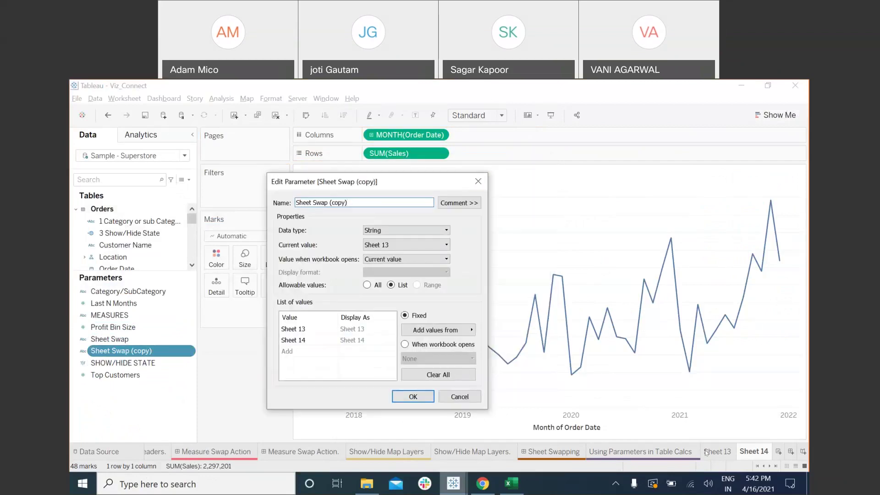
{"action": "left_click", "coordinate": [295, 330]}
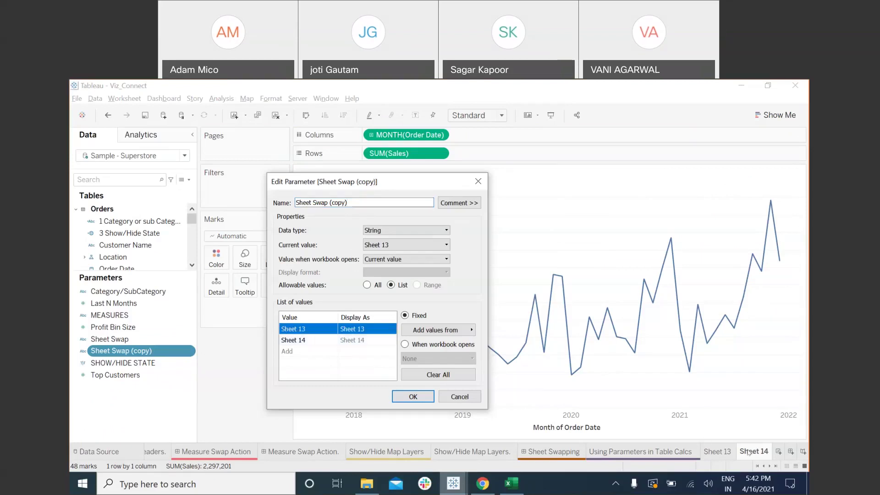
{"action": "key", "text": "Return"}
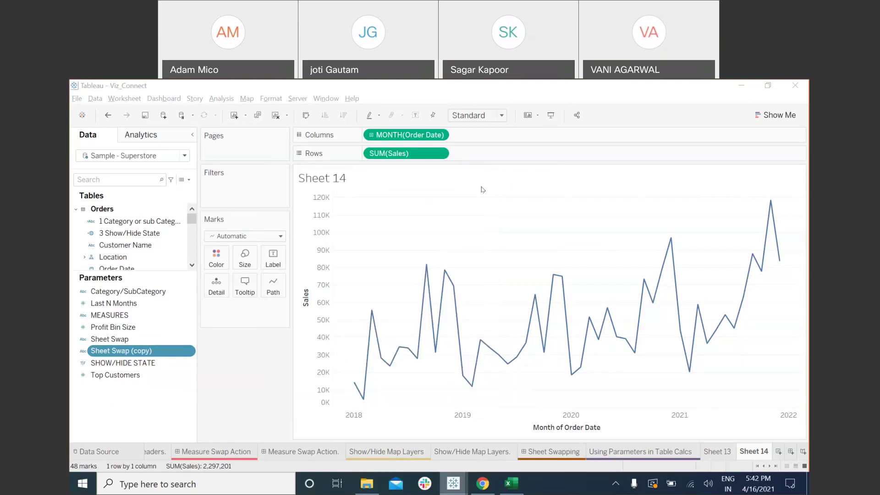
Step: On Sheet 13, create a calculated field named "sheet swapping" with the formula [Sheet Swap (copy)]
{"action": "key", "text": "ctrl+Page_Up"}
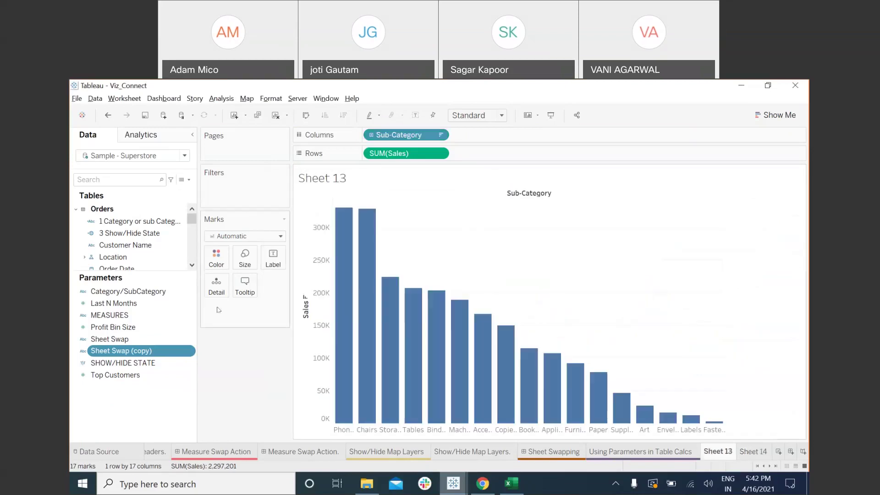
{"action": "left_click_drag", "start_coordinate": [131, 273], "coordinate": [131, 367]}
{"action": "left_click", "coordinate": [176, 244]}
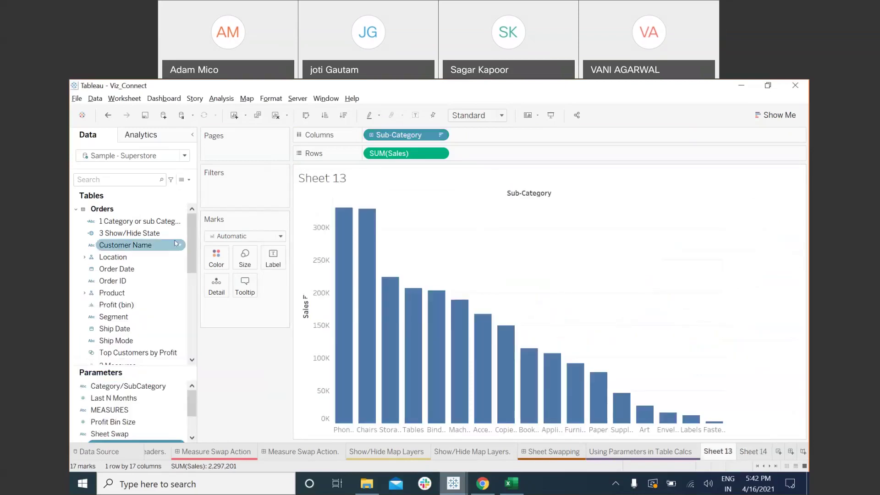
{"action": "mouse_move", "coordinate": [193, 250]}
{"action": "left_mouse_down"}
{"action": "mouse_move", "coordinate": [192, 277]}
{"action": "mouse_move", "coordinate": [192, 245]}
{"action": "left_mouse_up"}
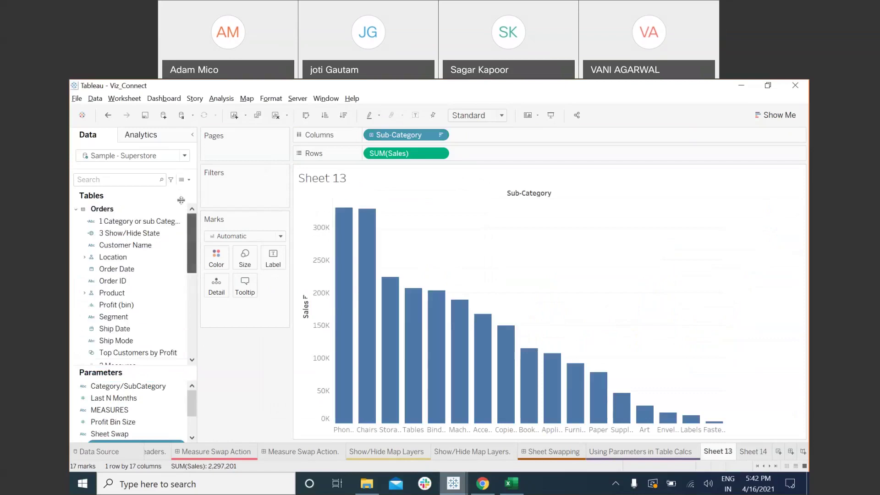
{"action": "left_click", "coordinate": [186, 179]}
{"action": "left_click", "coordinate": [165, 191]}
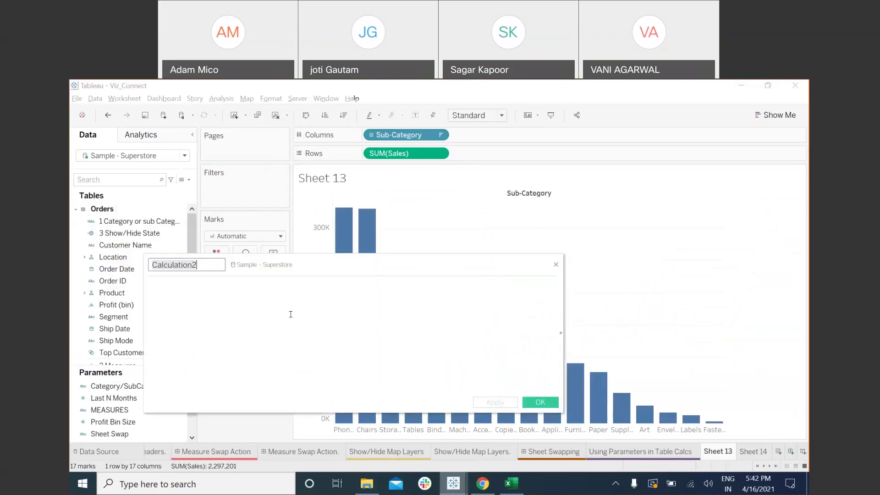
{"action": "type", "text": "she"}
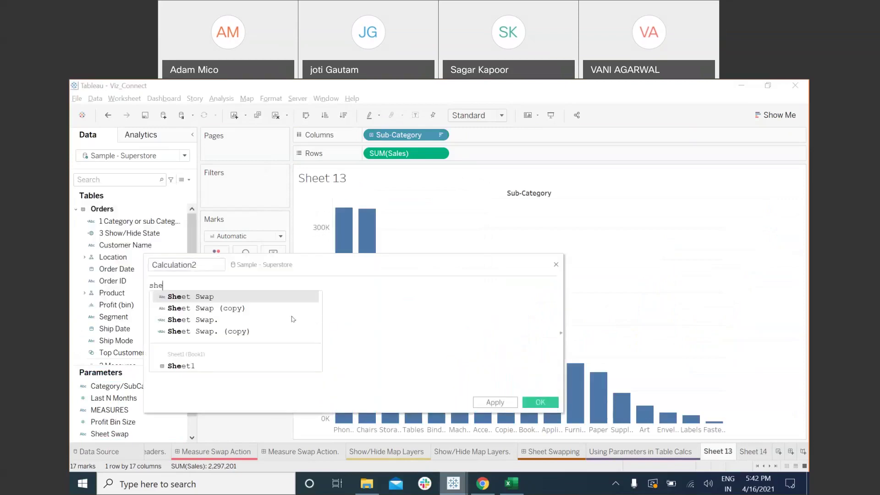
{"action": "double_click", "coordinate": [234, 308]}
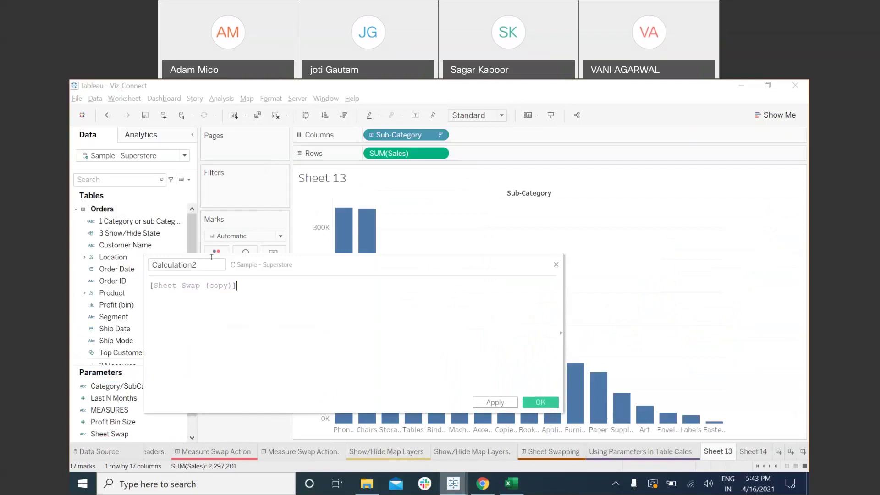
{"action": "type", "text": "she"}
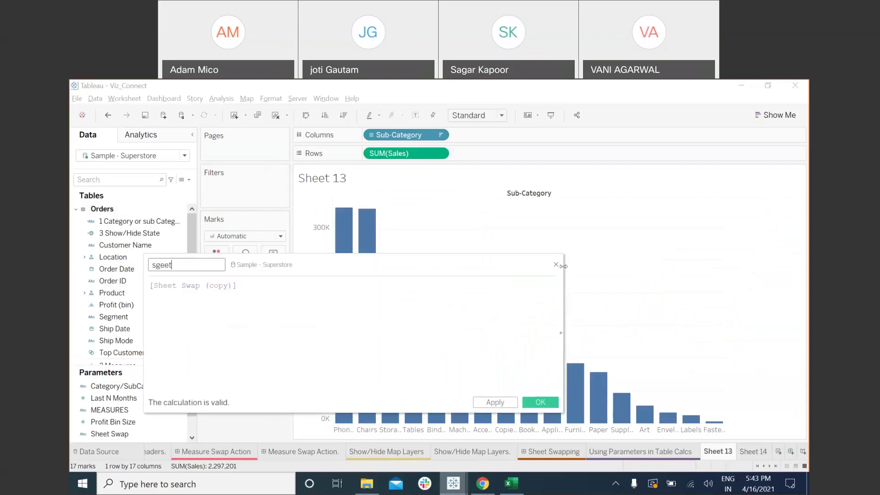
{"action": "type", "text": "et swapping"}
{"action": "left_click", "coordinate": [542, 404]}
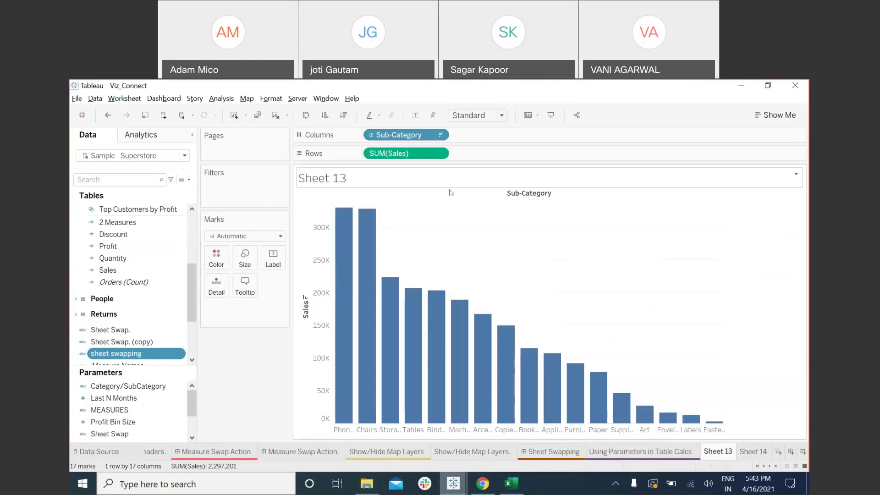
Step: Filter Sheet 13 by the sheet swapping field, keeping the value Sheet 13
{"action": "left_click_drag", "start_coordinate": [116, 354], "coordinate": [207, 183]}
{"action": "left_click", "coordinate": [347, 199]}
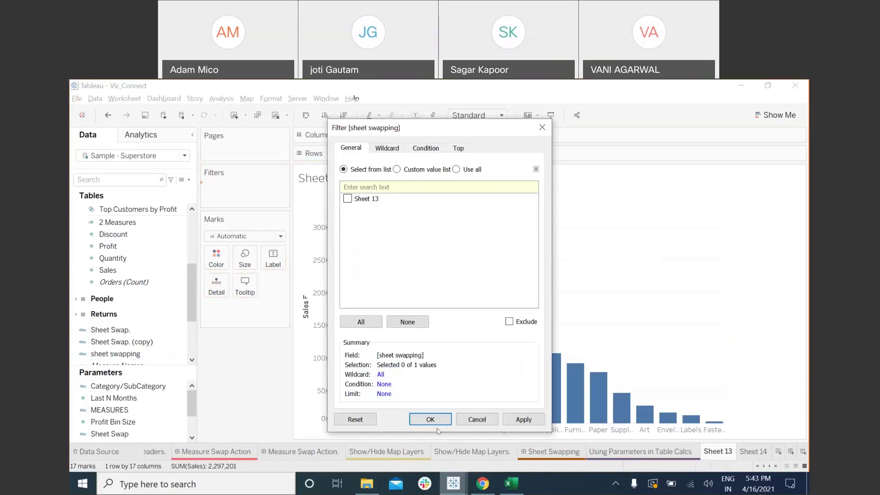
{"action": "left_click", "coordinate": [430, 419]}
Step: Show the Sheet Swap (copy) parameter control on Sheet 13 and set it to Sheet 14
{"action": "scroll", "coordinate": [132, 432], "scroll_direction": "down", "scroll_amount": 1}
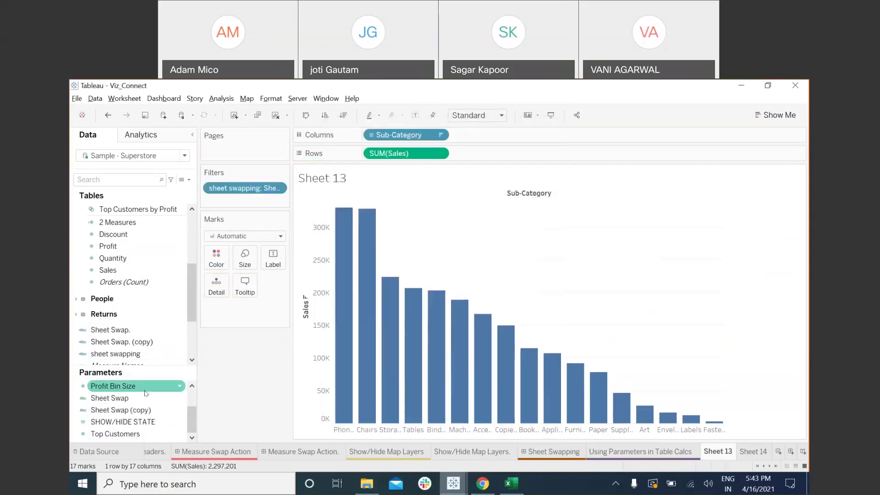
{"action": "right_click", "coordinate": [137, 409]}
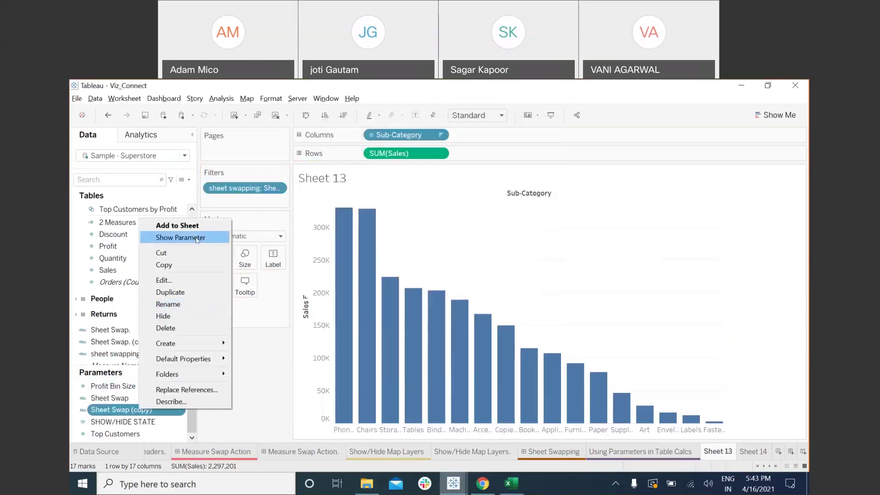
{"action": "left_click", "coordinate": [180, 238]}
{"action": "left_click", "coordinate": [761, 185]}
{"action": "left_click", "coordinate": [739, 204]}
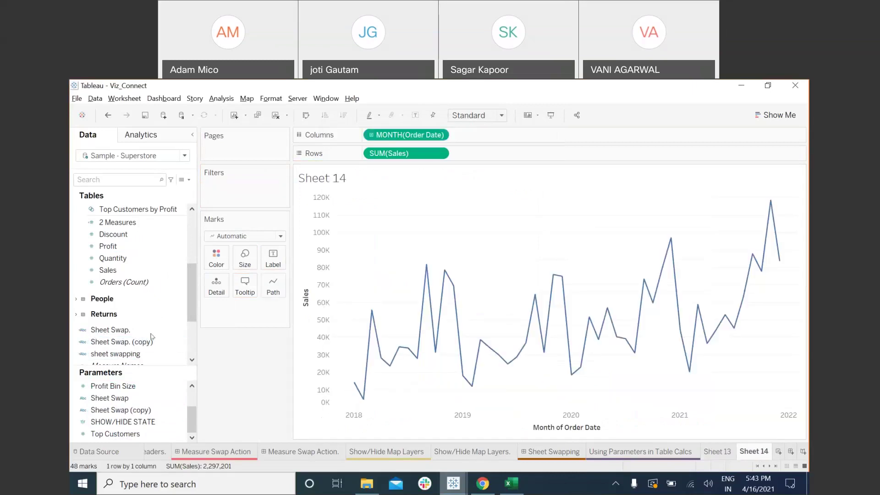
Step: Filter the Sheet 14 worksheet by the Sheet Swap. (copy) field, keeping the value Sheet 14
{"action": "left_click_drag", "start_coordinate": [123, 341], "coordinate": [220, 186]}
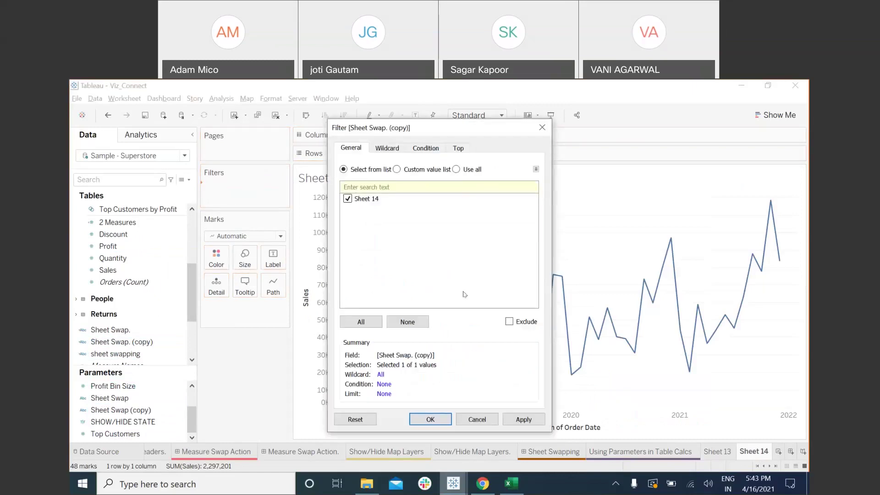
{"action": "left_click", "coordinate": [434, 419]}
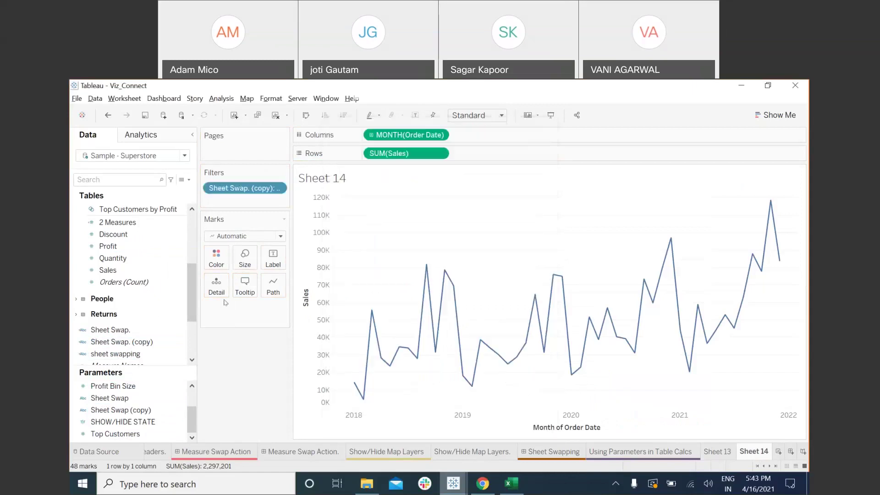
Step: Create a new dashboard and set its size to Automatic
{"action": "left_click", "coordinate": [791, 452]}
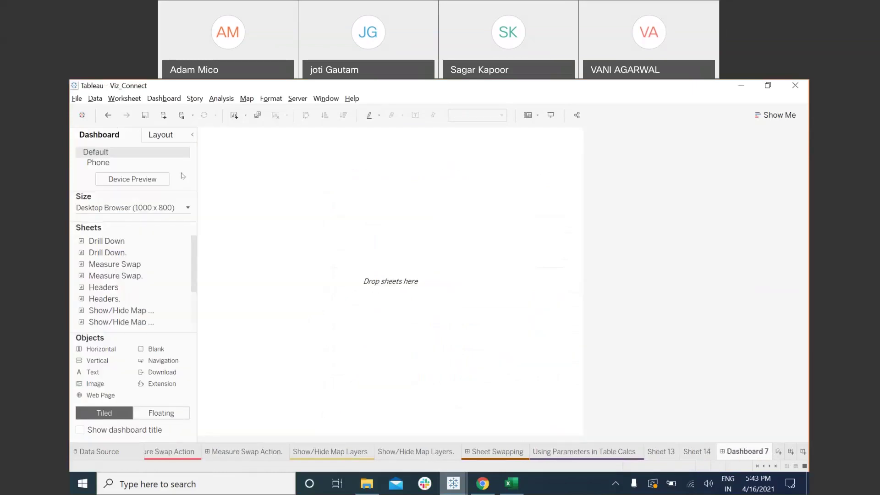
{"action": "left_click", "coordinate": [130, 208]}
{"action": "left_click", "coordinate": [137, 225]}
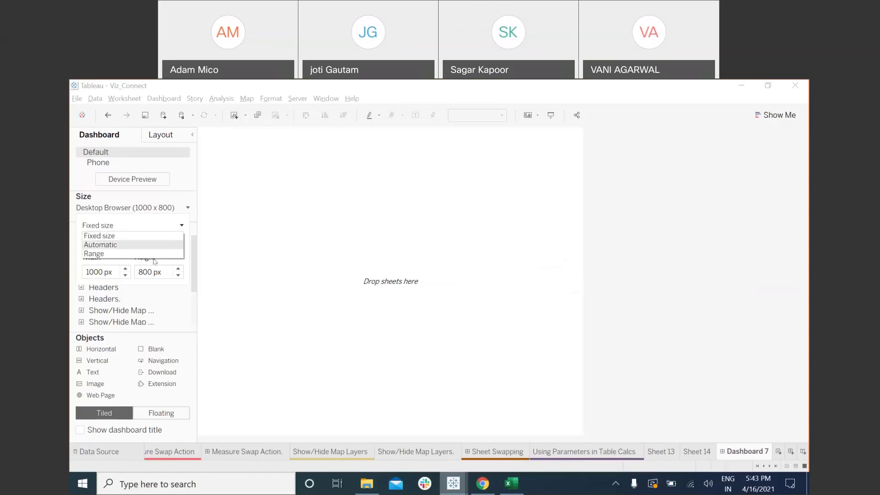
{"action": "left_click", "coordinate": [94, 243]}
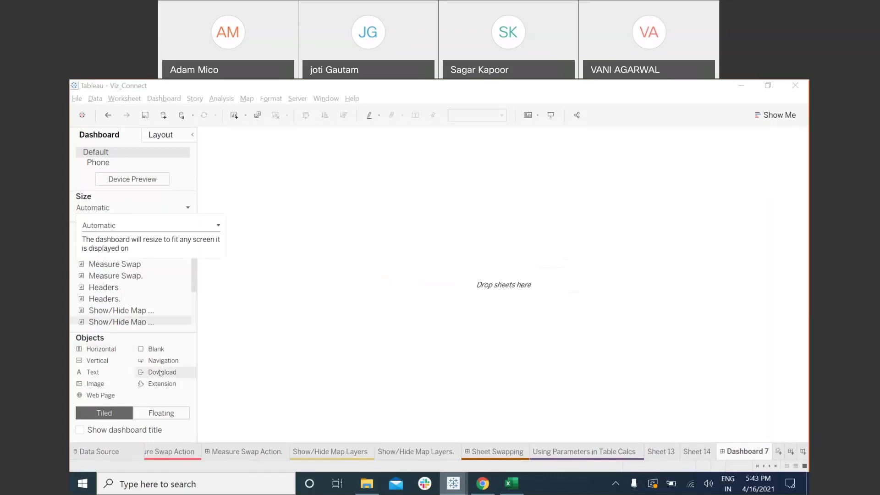
Step: Add a vertical container to the empty dashboard and place Sheet 13 in it
{"action": "left_click_drag", "start_coordinate": [97, 361], "coordinate": [329, 256]}
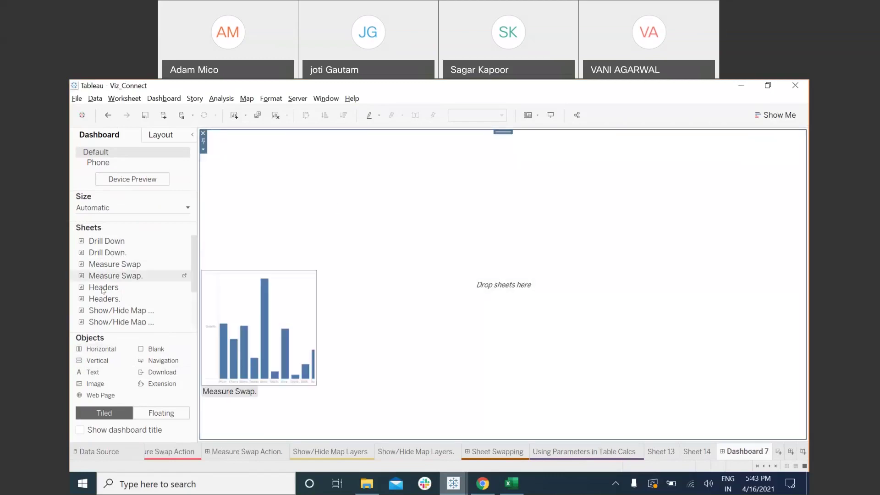
{"action": "scroll", "coordinate": [138, 294], "scroll_direction": "down", "scroll_amount": 1}
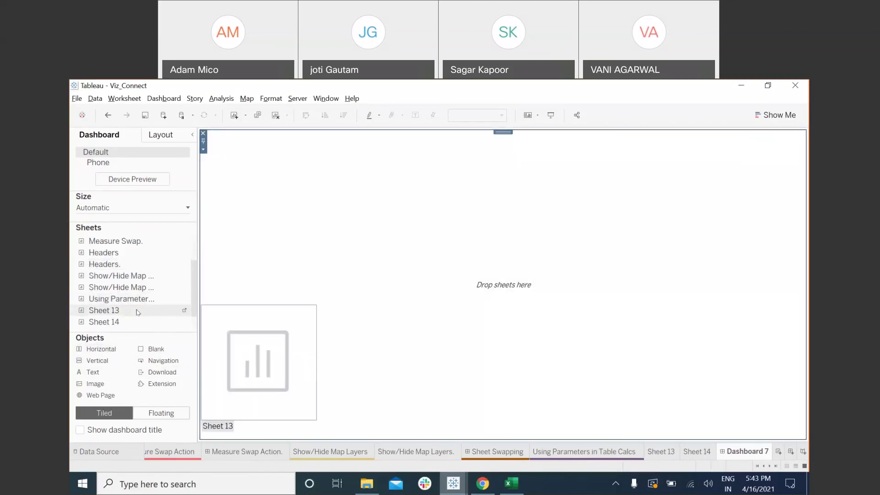
{"action": "left_click_drag", "start_coordinate": [115, 315], "coordinate": [334, 254]}
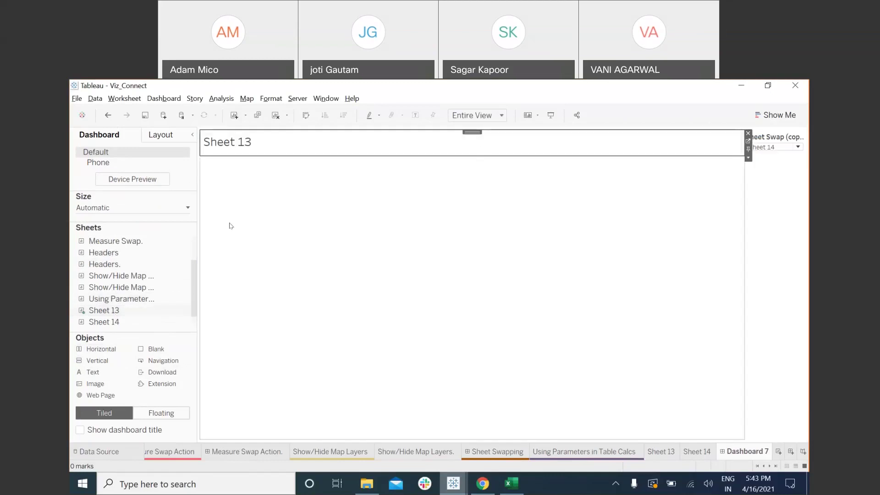
Step: Set the Sheet Swap (copy) parameter to Sheet 13 and place Sheet 14 above Sheet 13 in the vertical container
{"action": "left_click_drag", "start_coordinate": [117, 322], "coordinate": [374, 141]}
{"action": "left_click", "coordinate": [780, 147]}
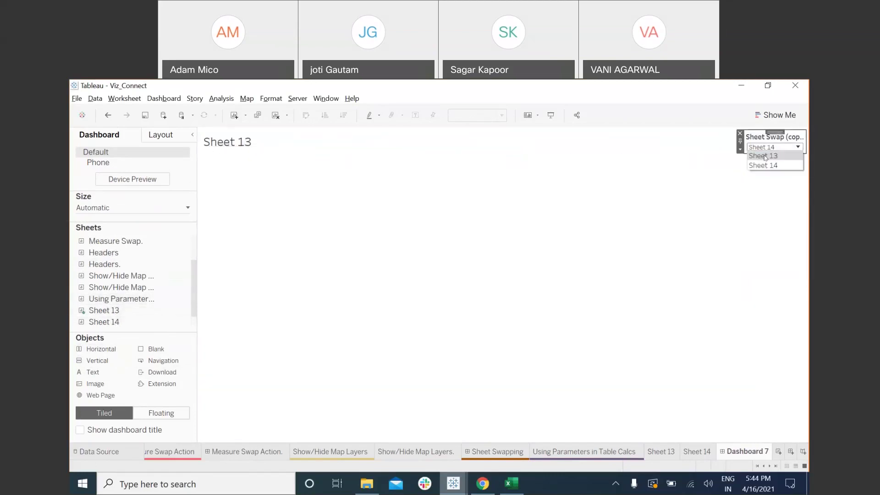
{"action": "left_click", "coordinate": [762, 157]}
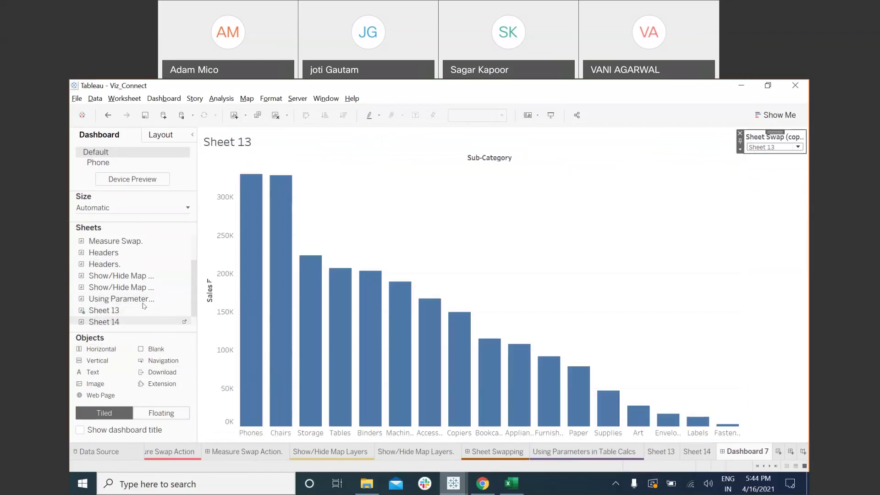
{"action": "left_click", "coordinate": [335, 152]}
{"action": "left_click", "coordinate": [589, 149]}
Step: Test the sheet swap by switching the dashboard's parameter between Sheet 14 and Sheet 13, ending on Sheet 14
{"action": "left_click", "coordinate": [775, 147]}
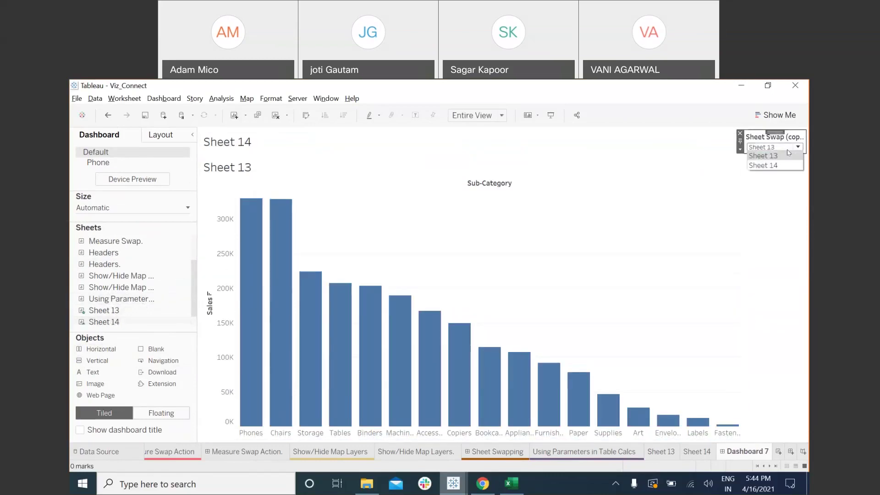
{"action": "left_click", "coordinate": [762, 165]}
{"action": "left_click", "coordinate": [775, 147]}
{"action": "left_click", "coordinate": [774, 157]}
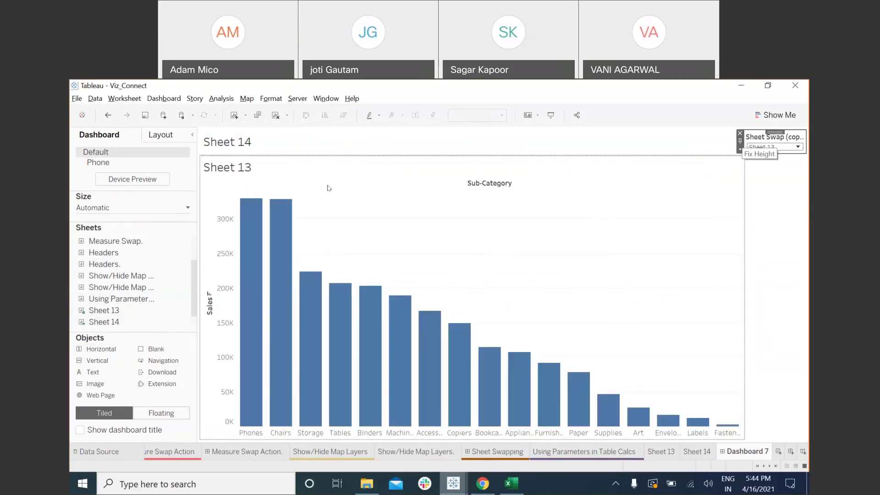
{"action": "left_click", "coordinate": [647, 161]}
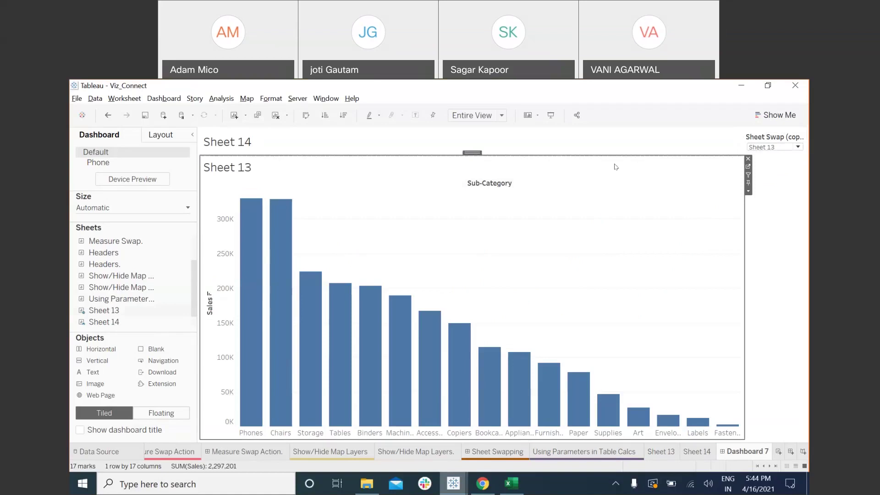
{"action": "left_click", "coordinate": [779, 146]}
{"action": "left_click", "coordinate": [773, 175]}
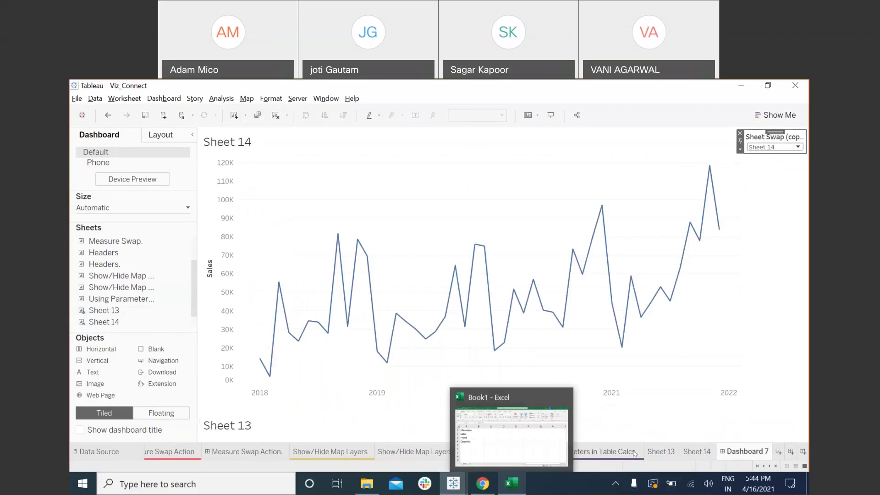
Step: View the Using Parameters in Table Calcs worksheet, and create a new blank worksheet
{"action": "left_click", "coordinate": [635, 453]}
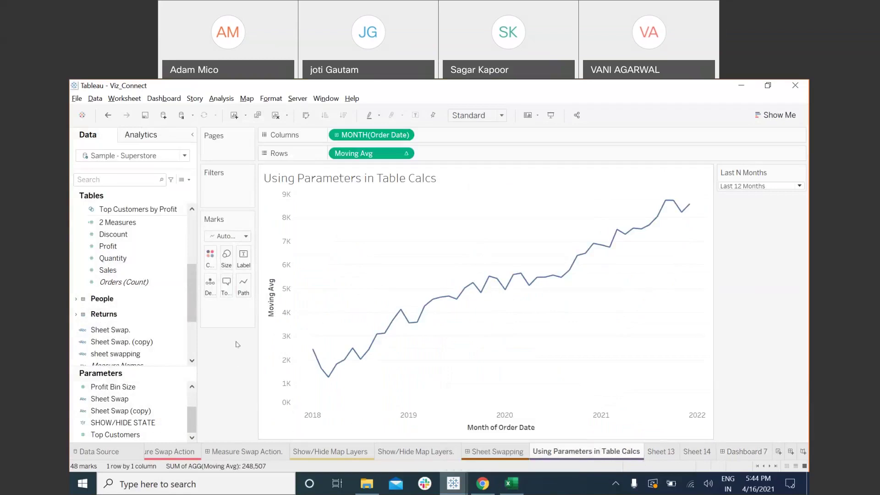
{"action": "mouse_move", "coordinate": [312, 352]}
{"action": "key", "text": "ctrl+m"}
Step: Find Order Date in the field list and place it on Columns as both year and month
{"action": "left_click", "coordinate": [127, 179]}
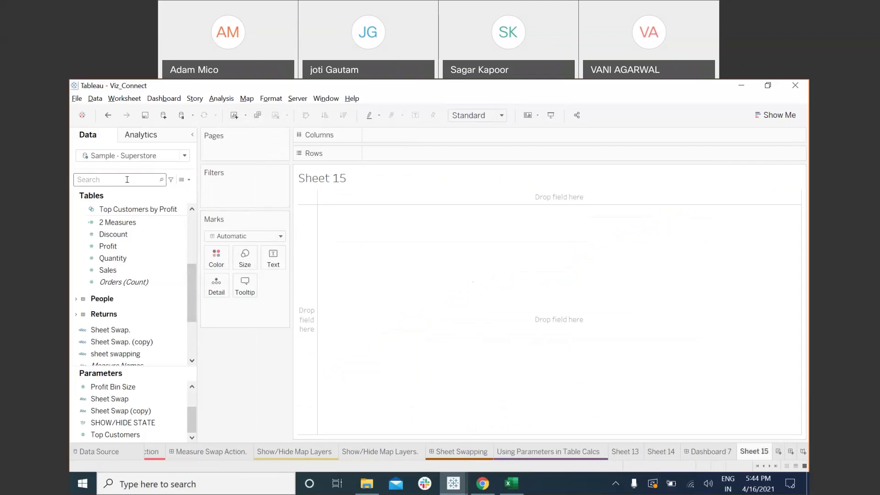
{"action": "type", "text": "dat"}
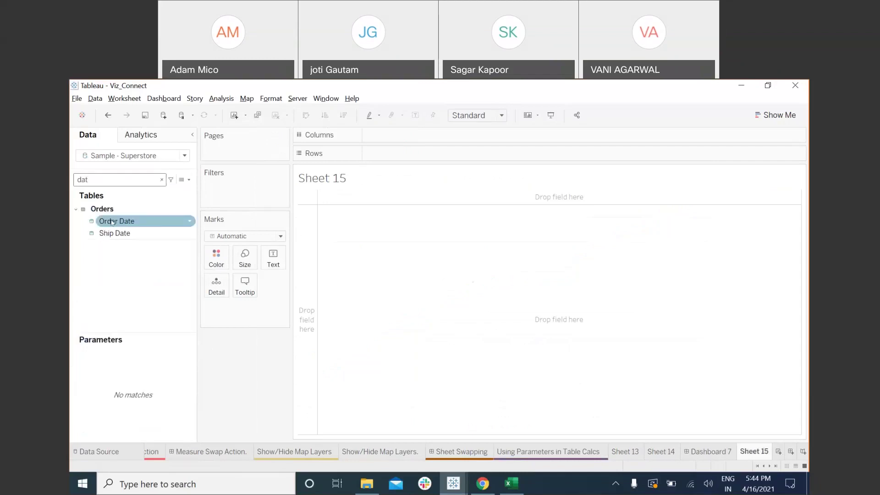
{"action": "left_click_drag", "start_coordinate": [116, 221], "coordinate": [456, 136]}
{"action": "left_click", "coordinate": [443, 135]}
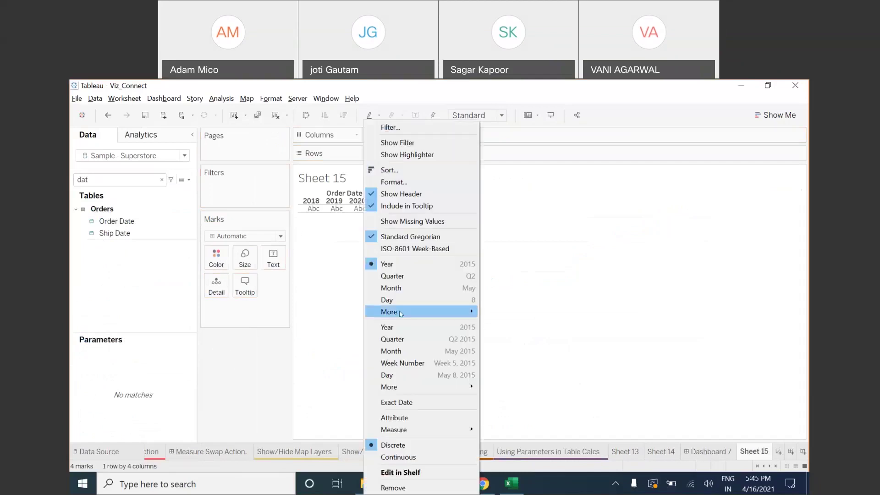
{"action": "left_click", "coordinate": [410, 287]}
{"action": "mouse_move", "coordinate": [408, 135]}
{"action": "left_mouse_down"}
{"action": "mouse_move", "coordinate": [374, 137]}
{"action": "mouse_move", "coordinate": [408, 135]}
{"action": "left_mouse_up"}
{"action": "left_click", "coordinate": [443, 134]}
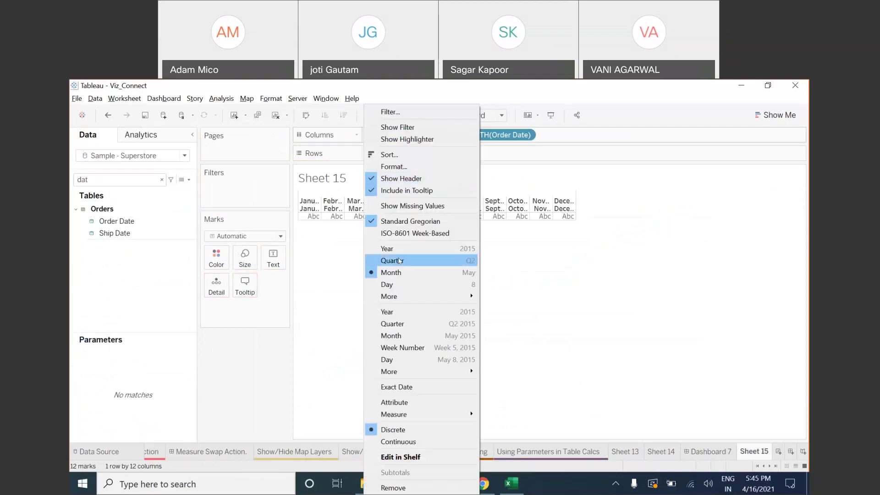
{"action": "left_click", "coordinate": [414, 248]}
Step: Add Profit to the view and convert it to a line chart over continuous months of Order Date
{"action": "left_click", "coordinate": [161, 180]}
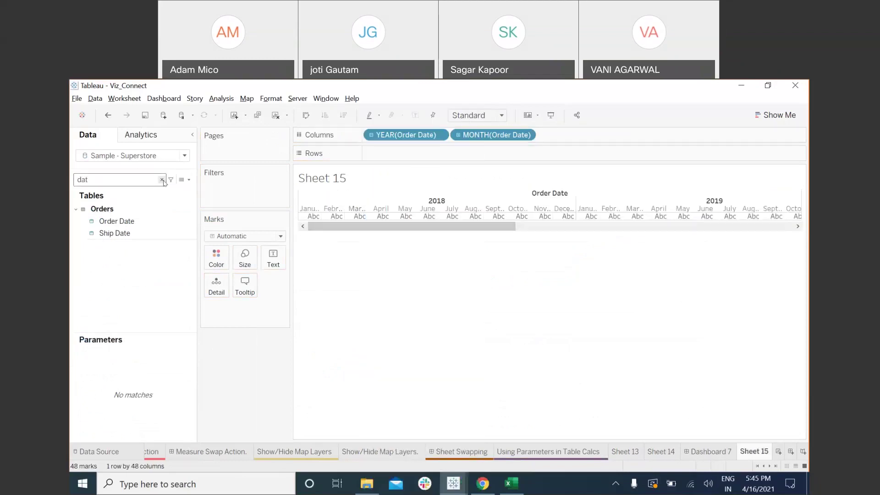
{"action": "type", "text": "pr"}
{"action": "left_click_drag", "start_coordinate": [108, 270], "coordinate": [372, 222]}
{"action": "left_click_drag", "start_coordinate": [557, 137], "coordinate": [380, 223]}
{"action": "left_click", "coordinate": [780, 115]}
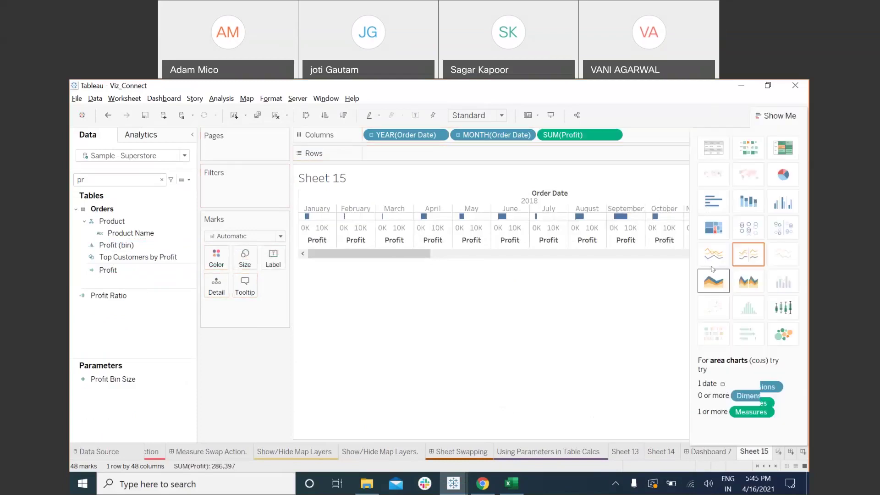
{"action": "left_click", "coordinate": [749, 254]}
{"action": "left_click", "coordinate": [779, 116]}
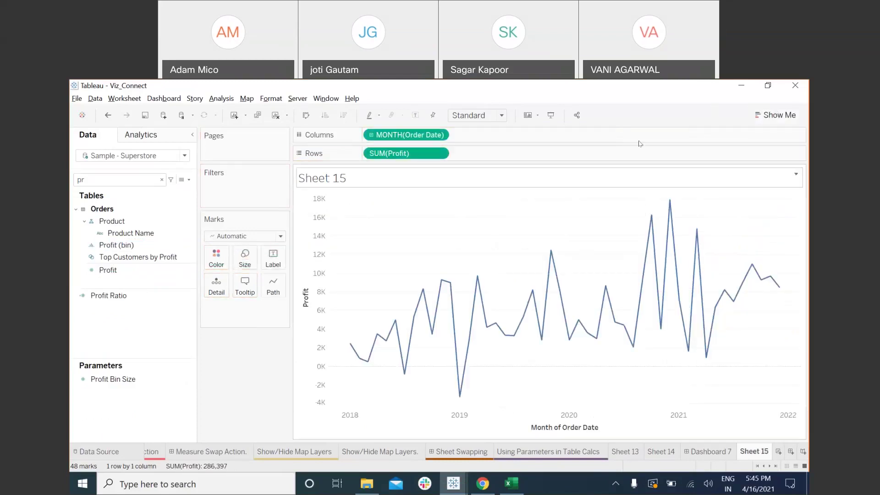
Step: Add a Moving Calculation to SUM(Profit) that summarizes values using Average, and clear the field search
{"action": "left_click", "coordinate": [439, 153]}
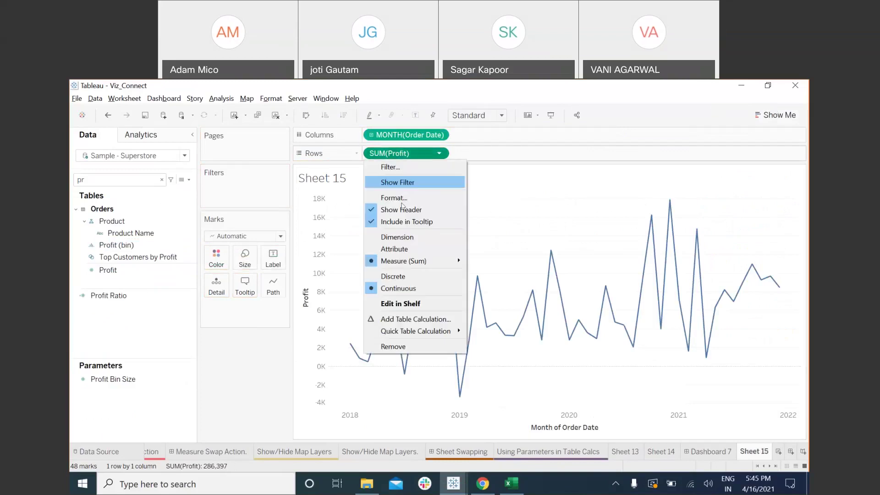
{"action": "left_click", "coordinate": [429, 320]}
{"action": "left_click", "coordinate": [234, 210]}
{"action": "left_click", "coordinate": [221, 291]}
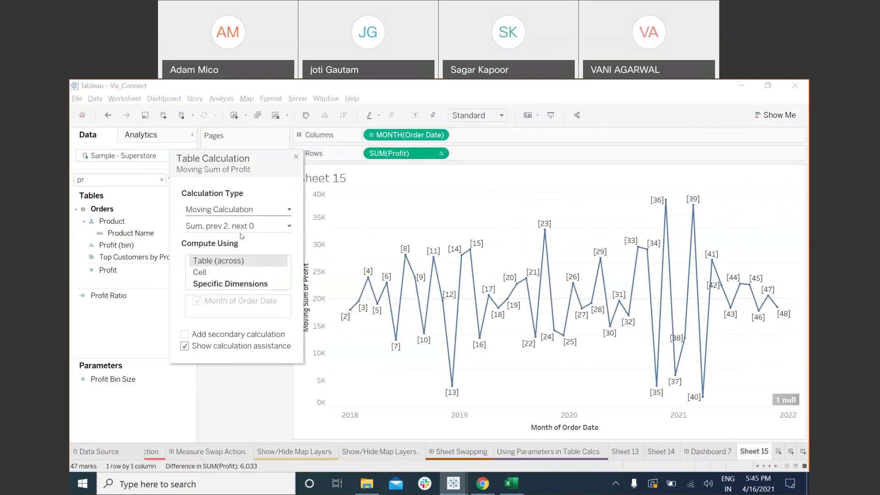
{"action": "left_click", "coordinate": [215, 209]}
{"action": "left_click", "coordinate": [215, 209]}
{"action": "left_click", "coordinate": [214, 227]}
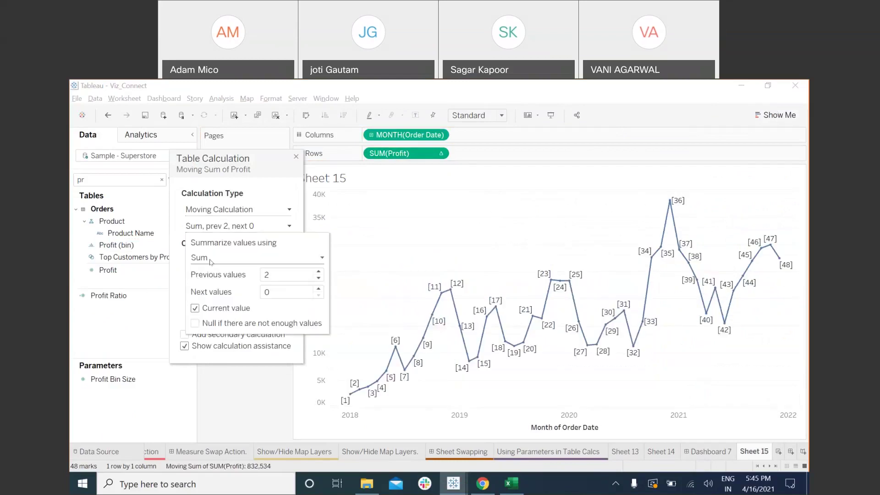
{"action": "left_click", "coordinate": [214, 258]}
{"action": "left_click", "coordinate": [266, 278]}
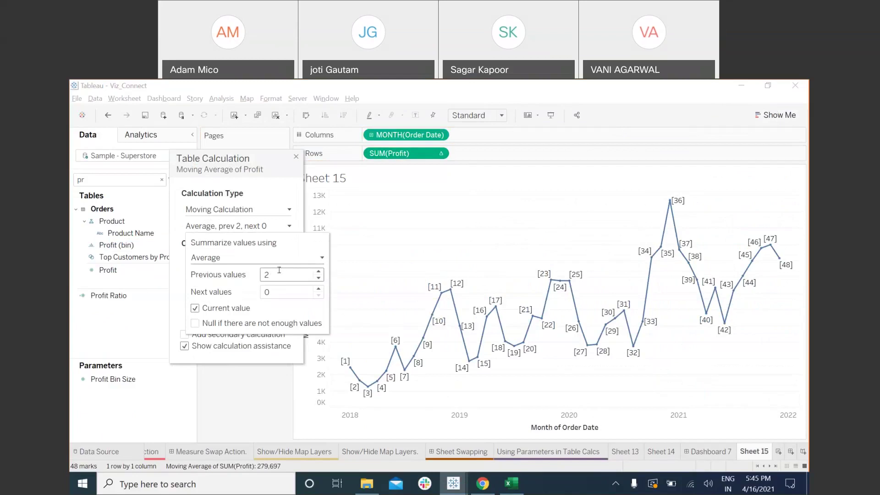
{"action": "left_click", "coordinate": [296, 157]}
{"action": "left_click", "coordinate": [161, 180]}
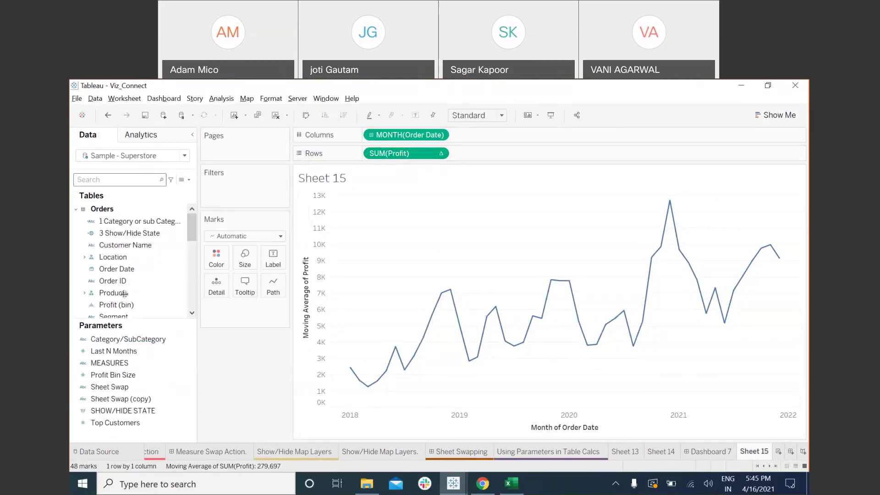
{"action": "left_click", "coordinate": [190, 328]}
{"action": "left_click", "coordinate": [189, 329]}
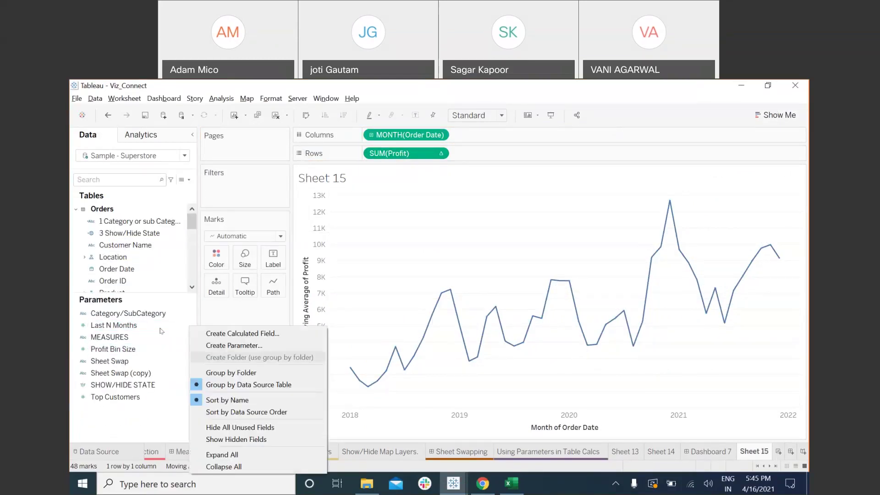
{"action": "left_click", "coordinate": [181, 327]}
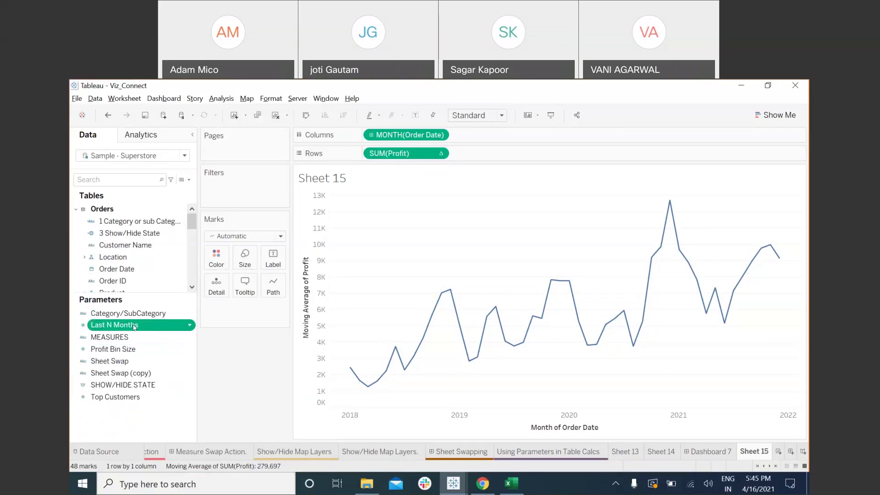
{"action": "left_click", "coordinate": [189, 328]}
{"action": "key", "text": "Escape"}
{"action": "left_click", "coordinate": [182, 180]}
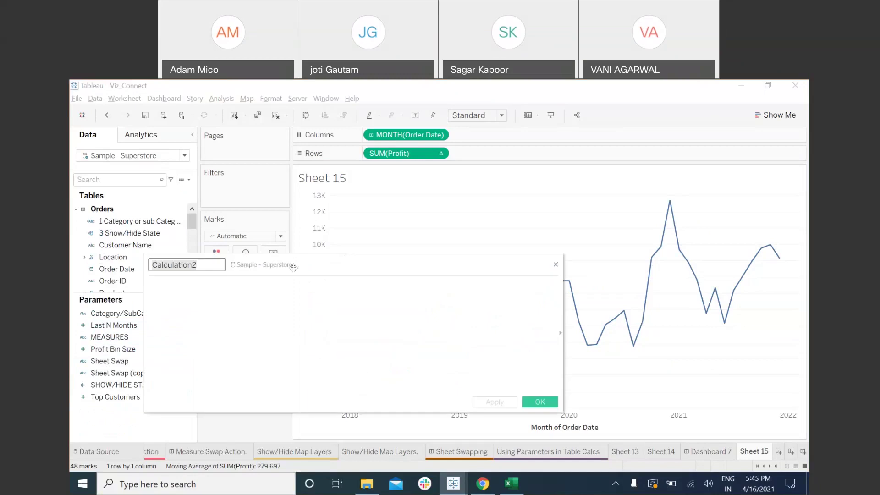
{"action": "left_click", "coordinate": [556, 266]}
Step: Start a new parameter named "Last N days" with the Integer data type and a list of allowable values
{"action": "left_click", "coordinate": [188, 179]}
{"action": "left_click", "coordinate": [111, 198]}
{"action": "triple_click", "coordinate": [385, 188]}
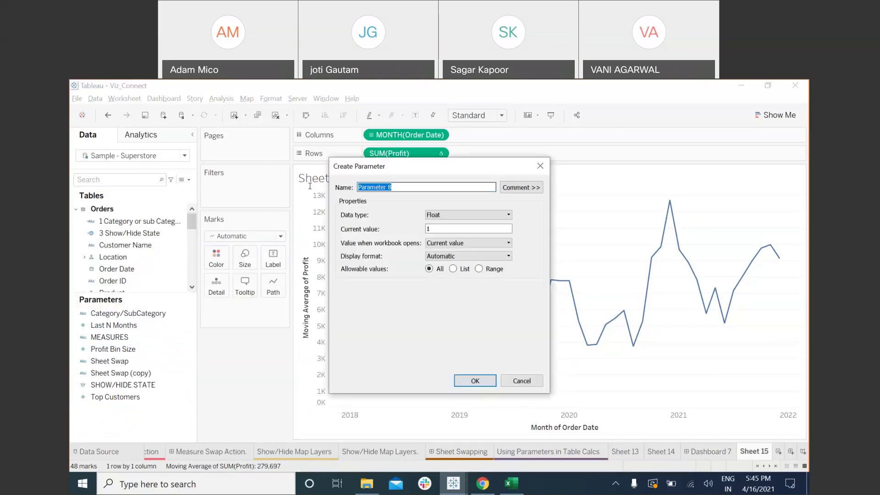
{"action": "type", "text": "Last N days"}
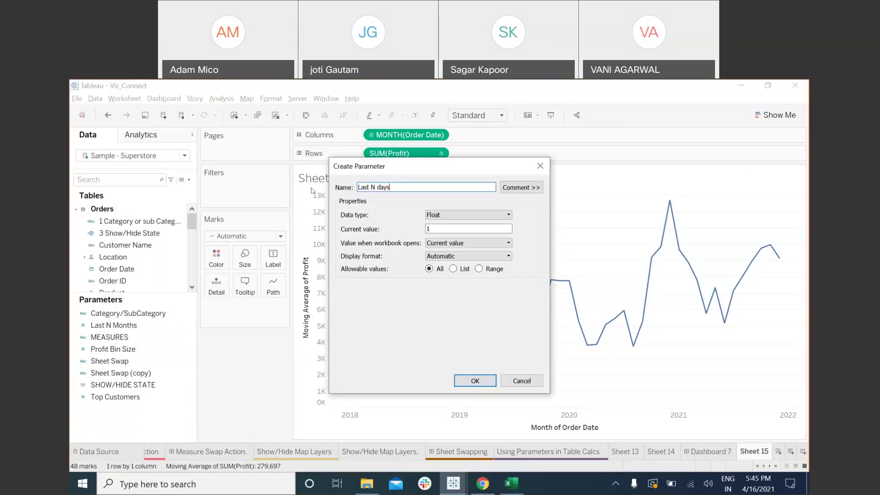
{"action": "left_click", "coordinate": [467, 215]}
{"action": "left_click", "coordinate": [454, 228]}
{"action": "left_click", "coordinate": [453, 269]}
{"action": "left_click", "coordinate": [362, 312]}
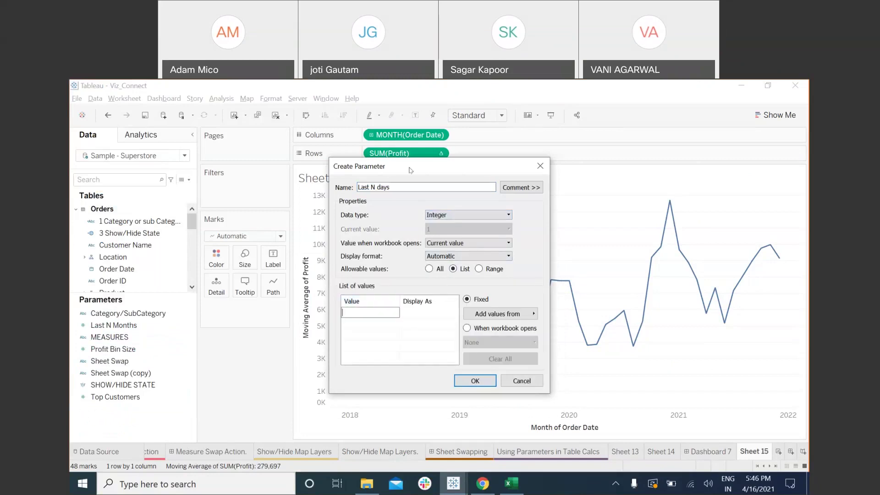
{"action": "left_click_drag", "start_coordinate": [410, 170], "coordinate": [477, 195]}
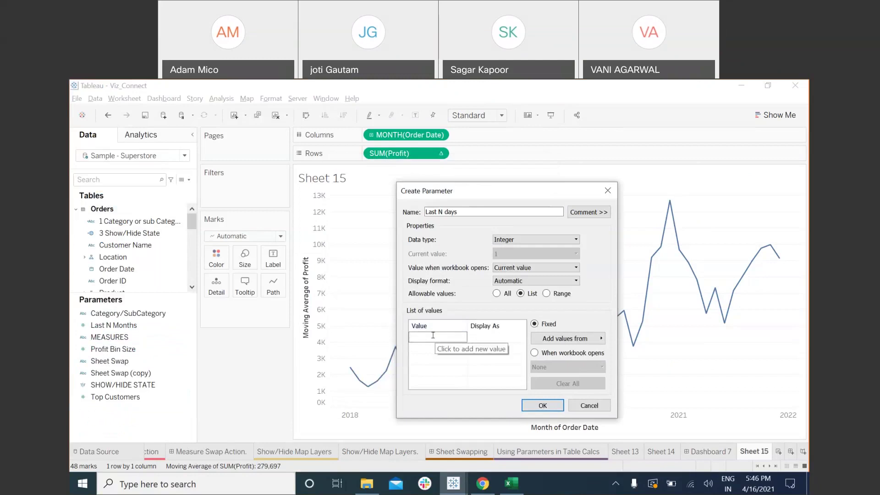
Step: Enter -3, -6 and -12 as the parameter's list of allowable values
{"action": "type", "text": "-3"}
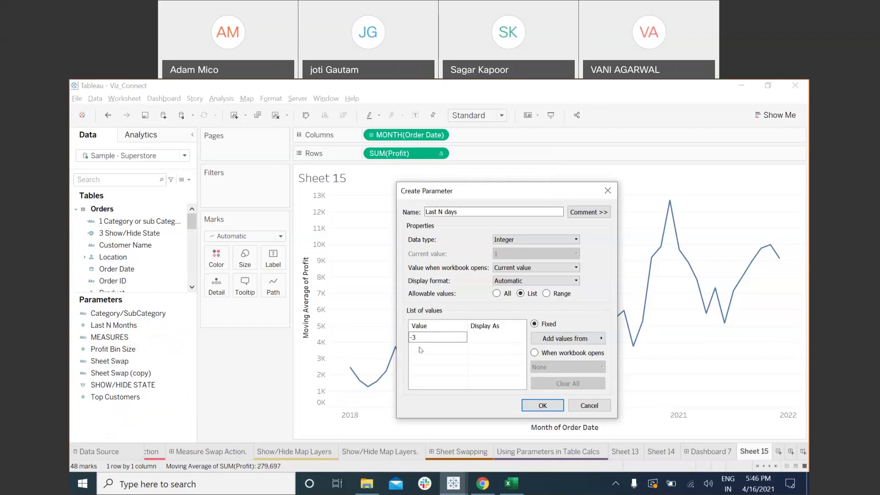
{"action": "left_click", "coordinate": [421, 349]}
{"action": "type", "text": "-6"}
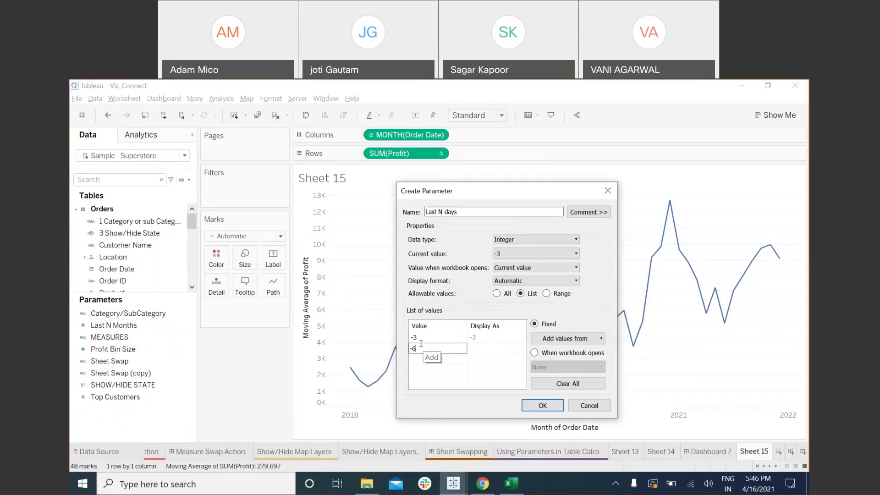
{"action": "left_click", "coordinate": [424, 357]}
{"action": "type", "text": "-12"}
Step: Set the display labels to "Last 3 days" for the value -3 and "Last 6 days" for -6
{"action": "left_click", "coordinate": [486, 334]}
{"action": "left_click", "coordinate": [486, 334]}
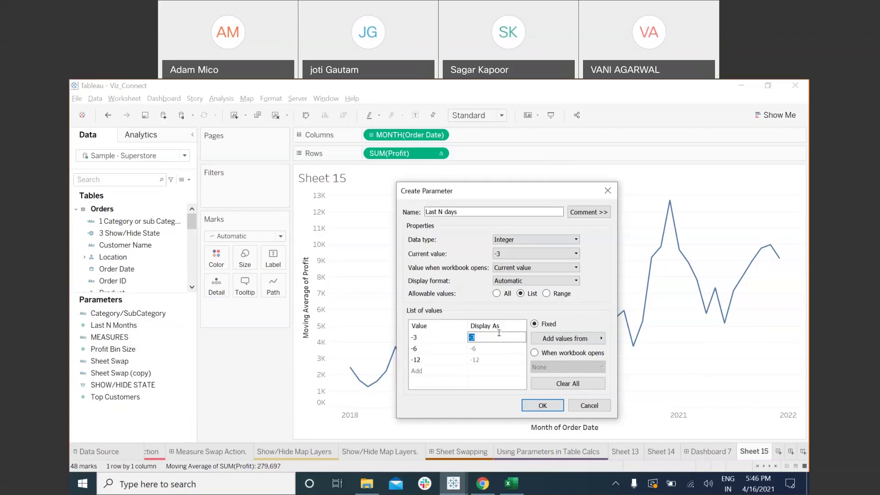
{"action": "type", "text": "Last 3 days"}
{"action": "key", "text": "ctrl+a"}
{"action": "key", "text": "ctrl+c"}
{"action": "double_click", "coordinate": [492, 345]}
{"action": "key", "text": "ctrl+v"}
{"action": "key", "text": "Left"}
{"action": "key", "text": "Left"}
{"action": "key", "text": "Left"}
{"action": "key", "text": "Left"}
{"action": "key", "text": "Left"}
{"action": "key", "text": "BackSpace"}
{"action": "type", "text": "6"}
Step: Label the value -12 as "Last 12 days" and create the parameter
{"action": "double_click", "coordinate": [483, 359]}
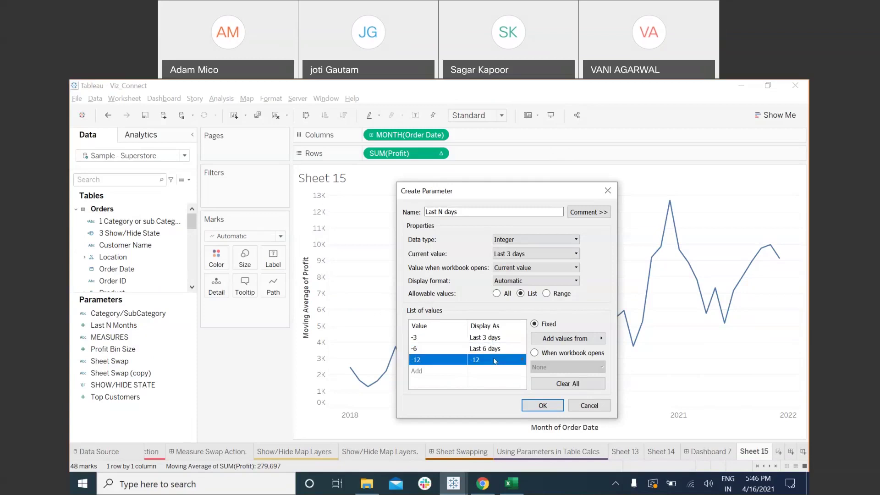
{"action": "key", "text": "ctrl+v"}
{"action": "key", "text": "Left"}
{"action": "key", "text": "Left"}
{"action": "key", "text": "Left"}
{"action": "key", "text": "Left"}
{"action": "key", "text": "Left"}
{"action": "key", "text": "BackSpace"}
{"action": "type", "text": "12"}
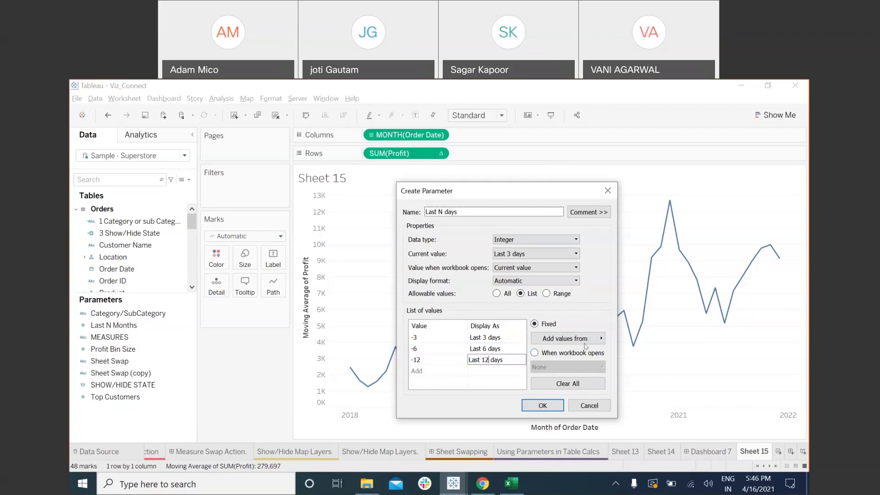
{"action": "left_click", "coordinate": [543, 405]}
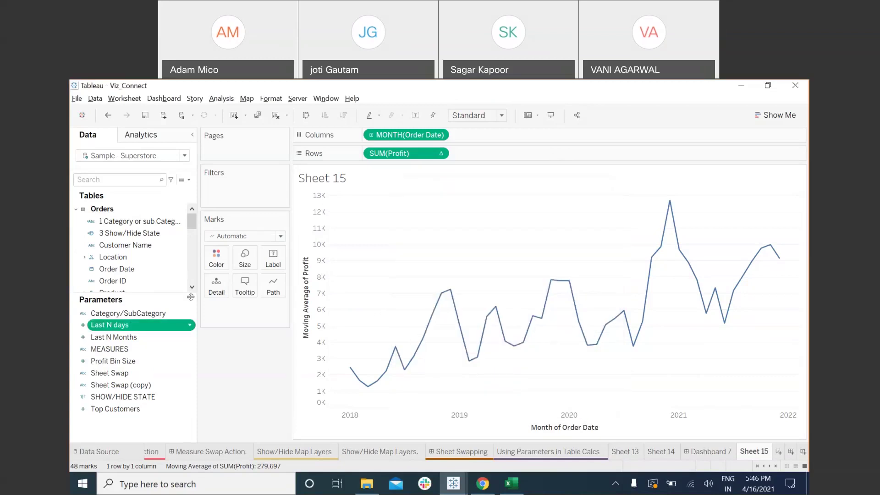
Step: Enlarge the field list area and copy the moving average formula behind SUM(Profit) on Rows, leaving the formula unedited
{"action": "left_click_drag", "start_coordinate": [133, 297], "coordinate": [133, 373]}
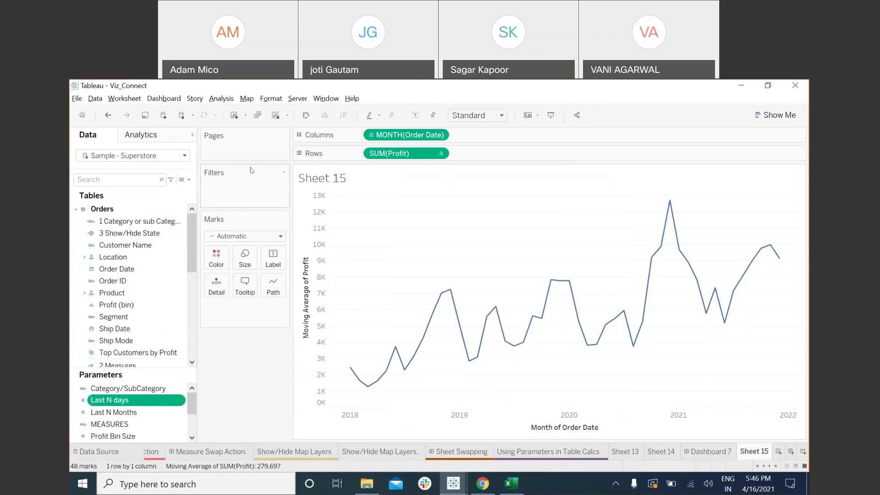
{"action": "double_click", "coordinate": [394, 155]}
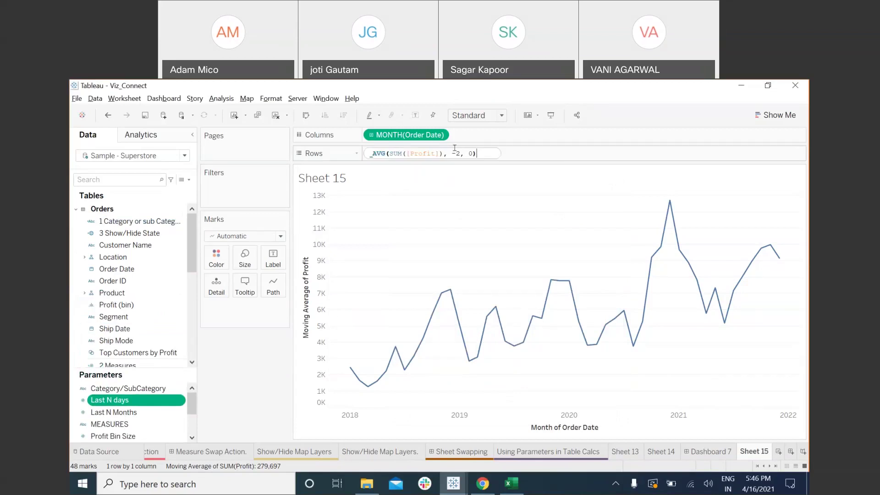
{"action": "key", "text": "ctrl+a"}
{"action": "key", "text": "ctrl+c"}
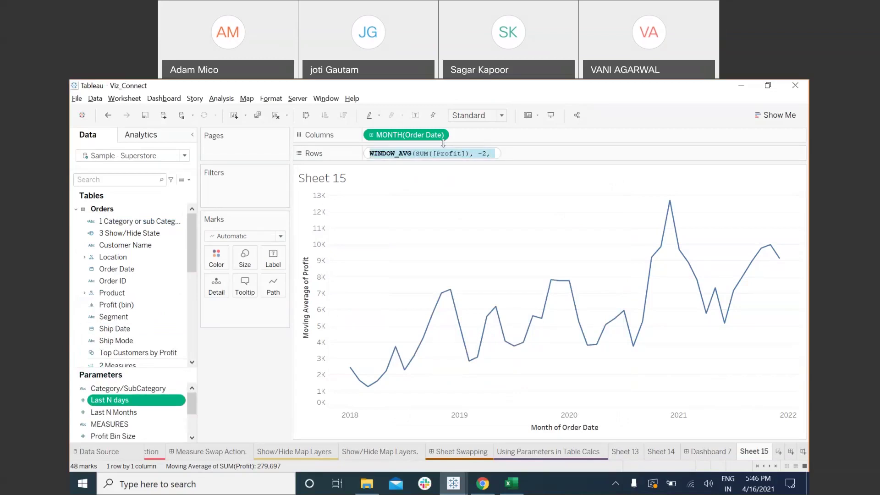
{"action": "key", "text": "Escape"}
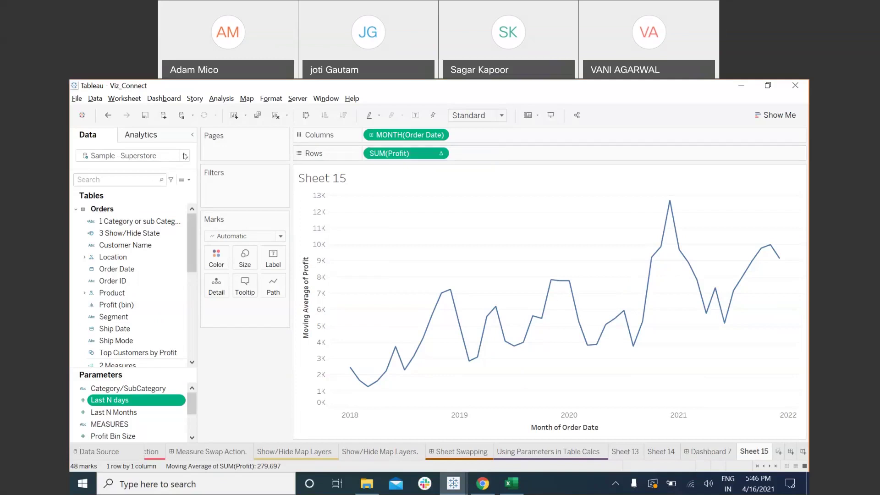
Step: Start a new calculated field and paste the copied WINDOW_AVG formula into it
{"action": "left_click", "coordinate": [189, 180]}
{"action": "left_click", "coordinate": [138, 187]}
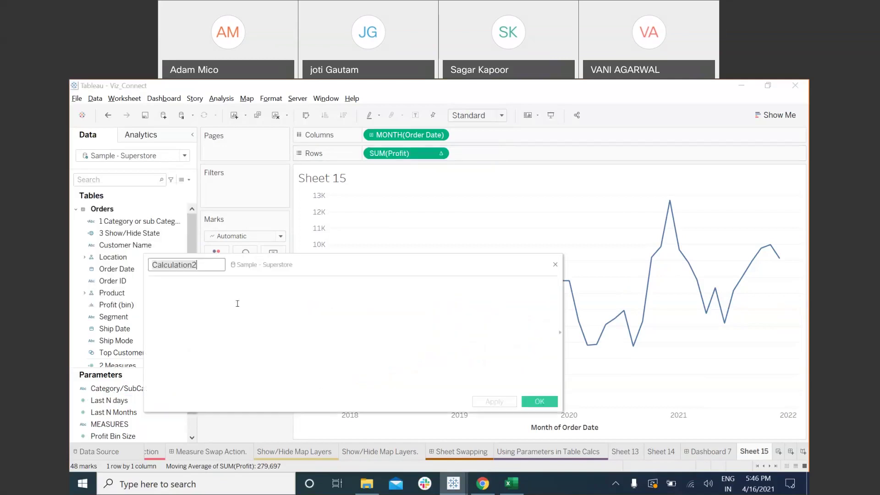
{"action": "left_click", "coordinate": [241, 308]}
{"action": "key", "text": "ctrl+v"}
Step: Replace the -2 start offset in the WINDOW_AVG formula with the Last N days parameter
{"action": "left_click", "coordinate": [282, 285]}
{"action": "left_click_drag", "start_coordinate": [413, 265], "coordinate": [547, 245]}
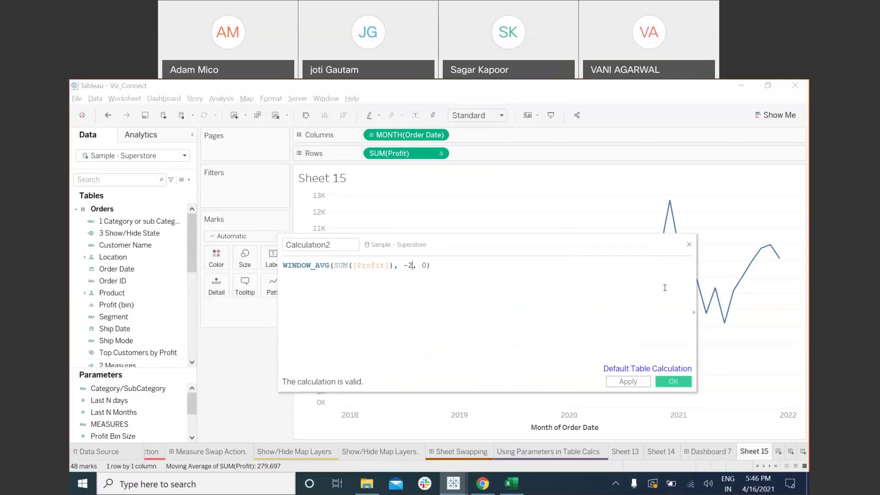
{"action": "key", "text": "BackSpace"}
{"action": "key", "text": "BackSpace"}
{"action": "type", "text": "la"}
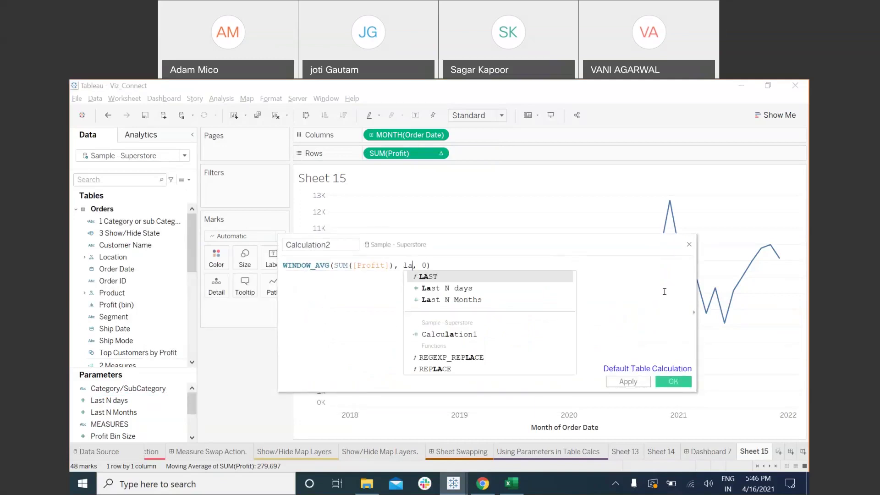
{"action": "left_click", "coordinate": [447, 288]}
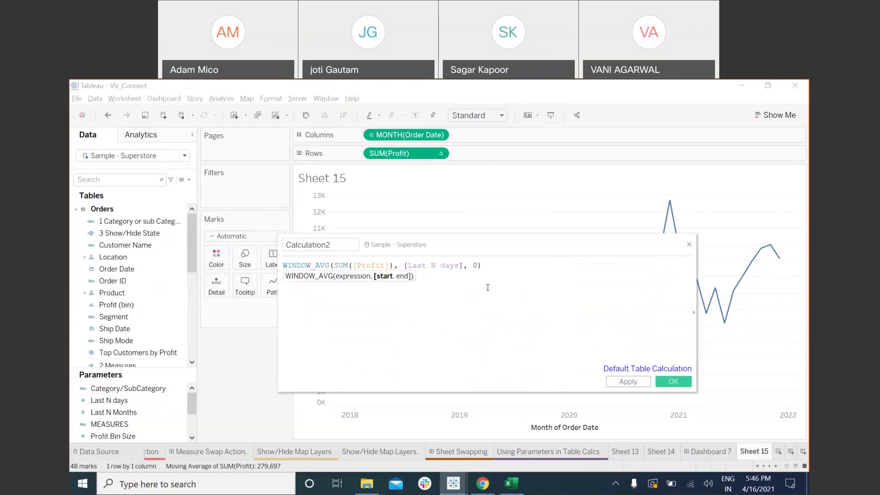
Step: Name the calculated field "moving avg" and save it
{"action": "double_click", "coordinate": [338, 242]}
{"action": "type", "text": "moving avg"}
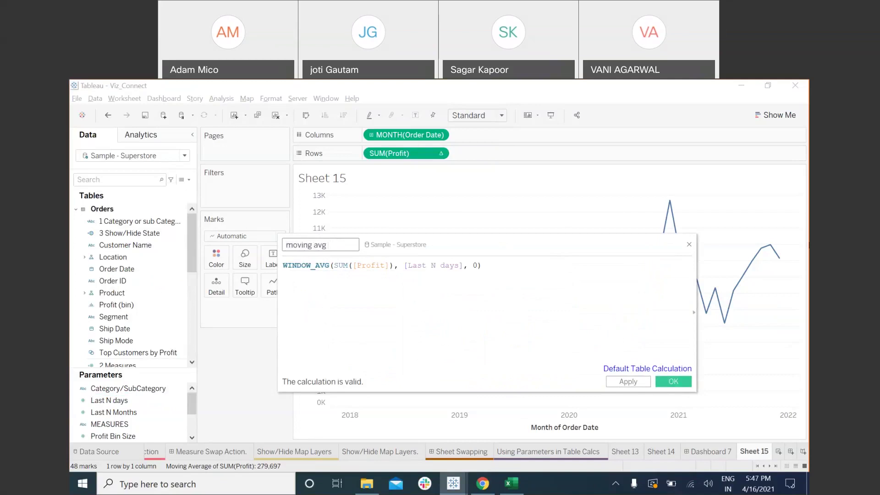
{"action": "left_click", "coordinate": [674, 382]}
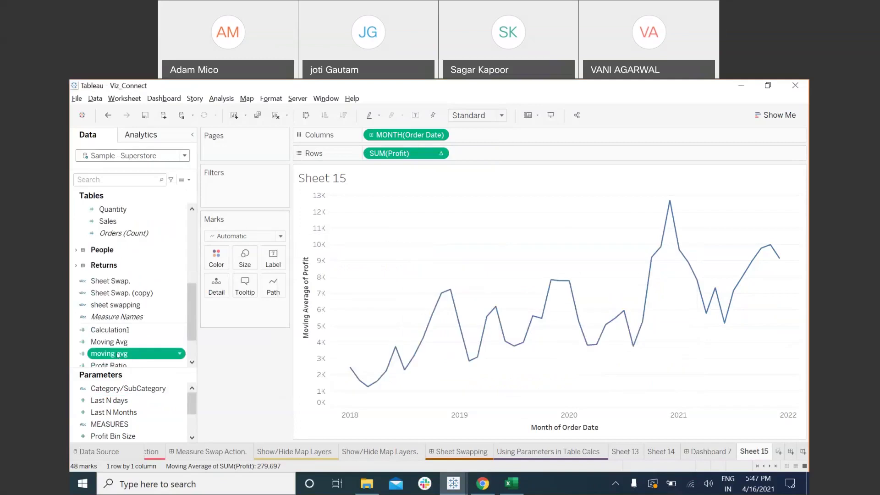
Step: Replace SUM(Profit) on Rows with the new moving avg field and show the Last N days parameter control
{"action": "left_click_drag", "start_coordinate": [108, 354], "coordinate": [399, 154]}
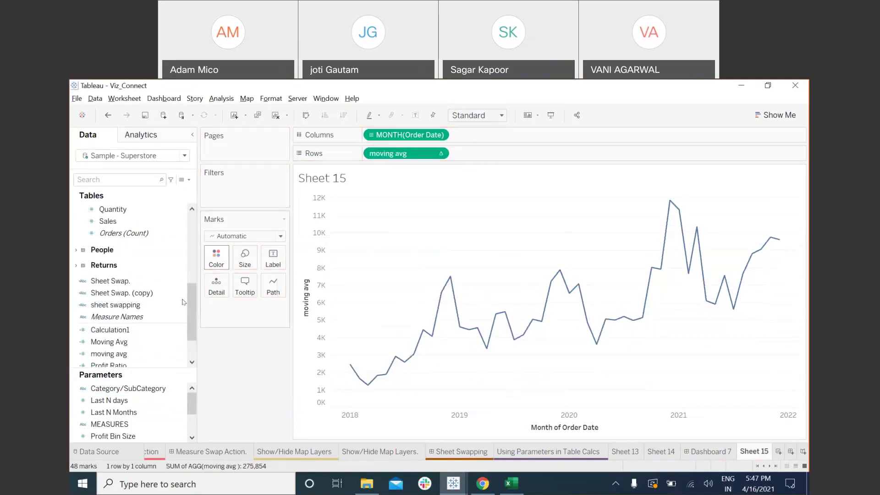
{"action": "scroll", "coordinate": [110, 325], "scroll_direction": "down", "scroll_amount": 3}
{"action": "right_click", "coordinate": [128, 405]}
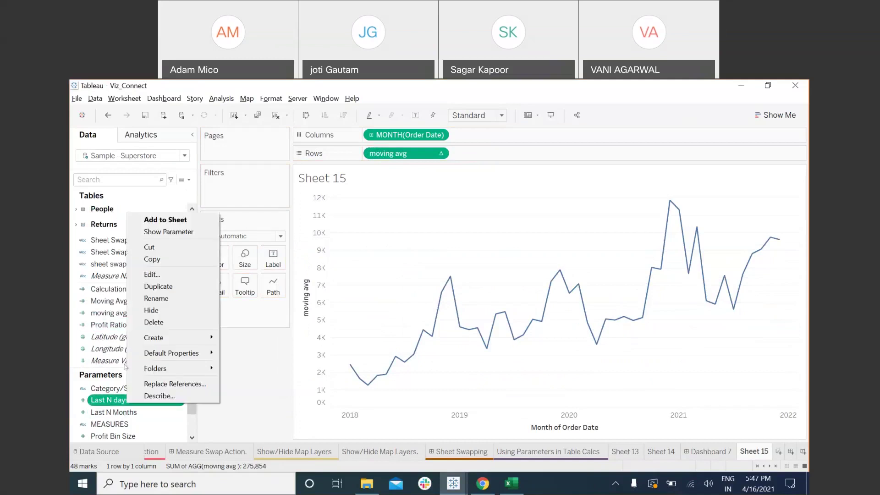
{"action": "left_click", "coordinate": [174, 231]}
Step: Try different Last N days options on the line chart and leave the parameter at Last 6 days
{"action": "left_click", "coordinate": [748, 186]}
{"action": "left_click", "coordinate": [745, 194]}
{"action": "left_click", "coordinate": [749, 186]}
{"action": "left_click", "coordinate": [738, 214]}
{"action": "left_click", "coordinate": [752, 186]}
{"action": "left_click", "coordinate": [779, 205]}
{"action": "left_click", "coordinate": [775, 186]}
{"action": "left_click", "coordinate": [761, 190]}
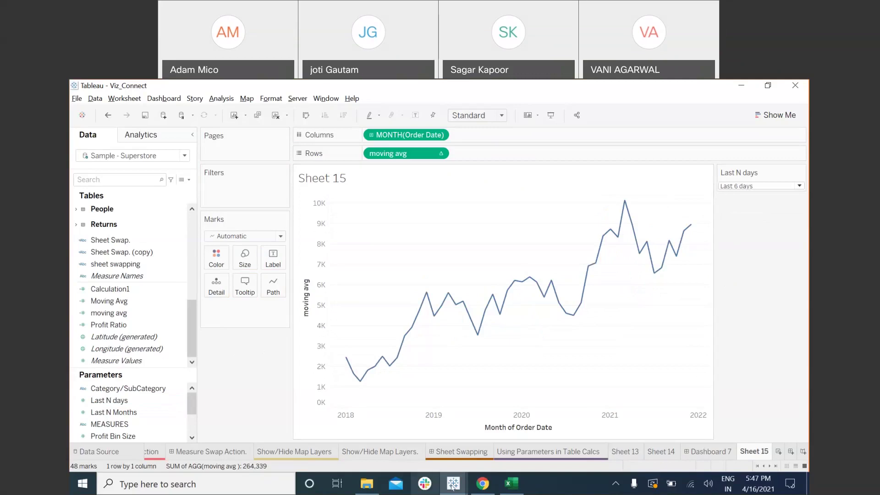
Step: Switch to the Viz_Connect Sets workbook and widen the data pane to show the full set names
{"action": "mouse_move", "coordinate": [452, 486]}
{"action": "left_click", "coordinate": [392, 434]}
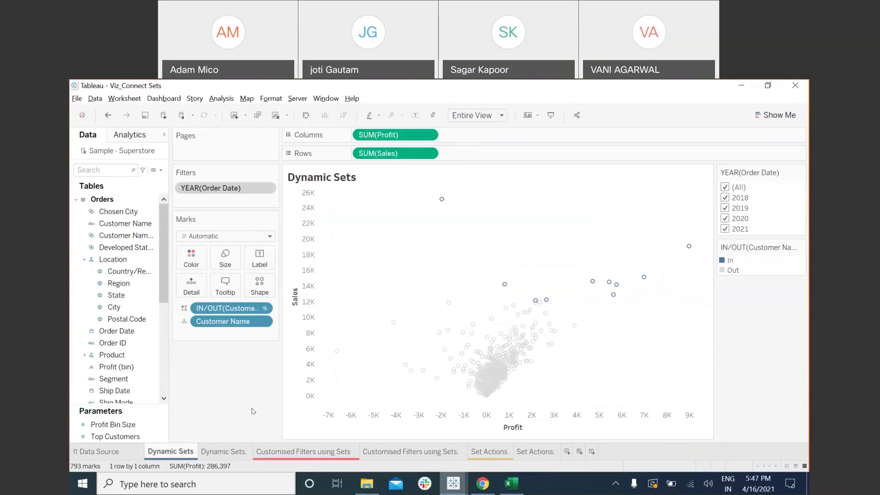
{"action": "left_click_drag", "start_coordinate": [168, 376], "coordinate": [213, 375]}
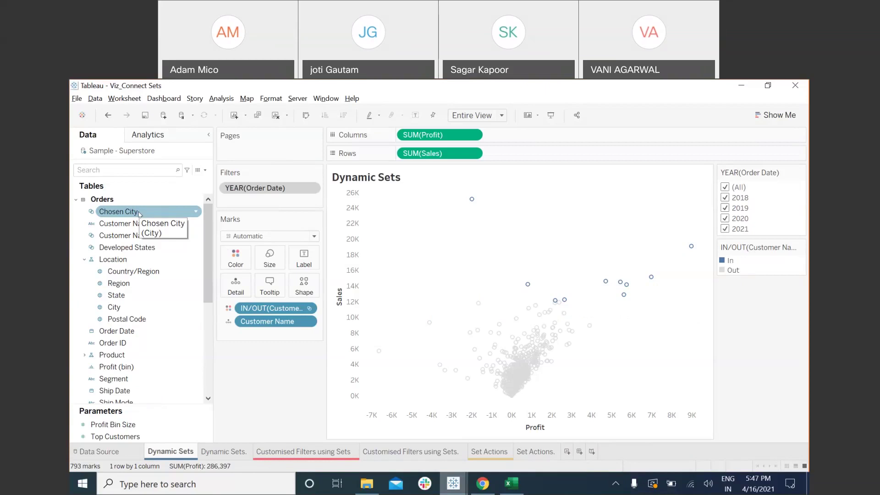
{"action": "left_click", "coordinate": [398, 207]}
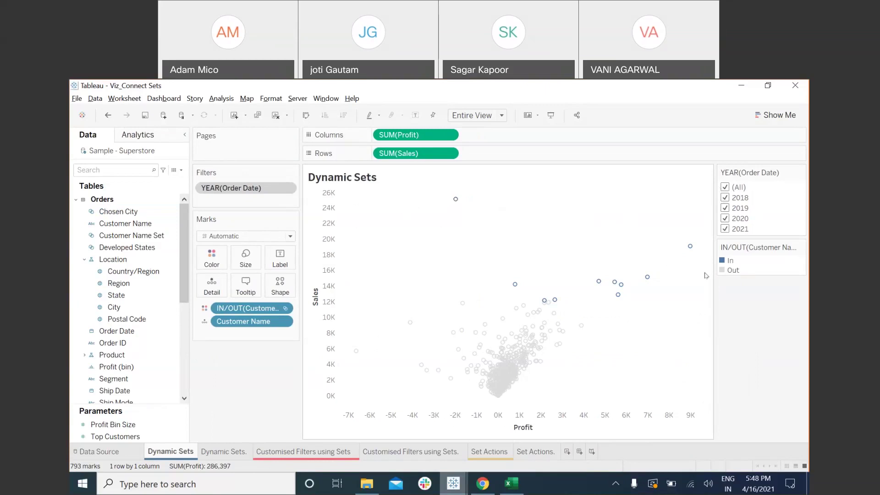
Step: Filter the Dynamic Sets scatter plot by order year, trying 2018 alone and 2019 alone, and restore all years
{"action": "left_click", "coordinate": [725, 187]}
{"action": "left_click", "coordinate": [725, 198]}
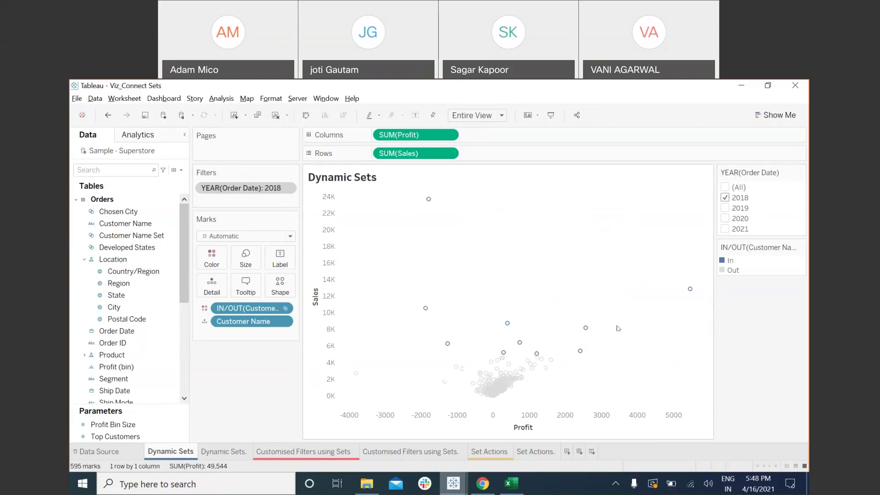
{"action": "left_click", "coordinate": [725, 187]}
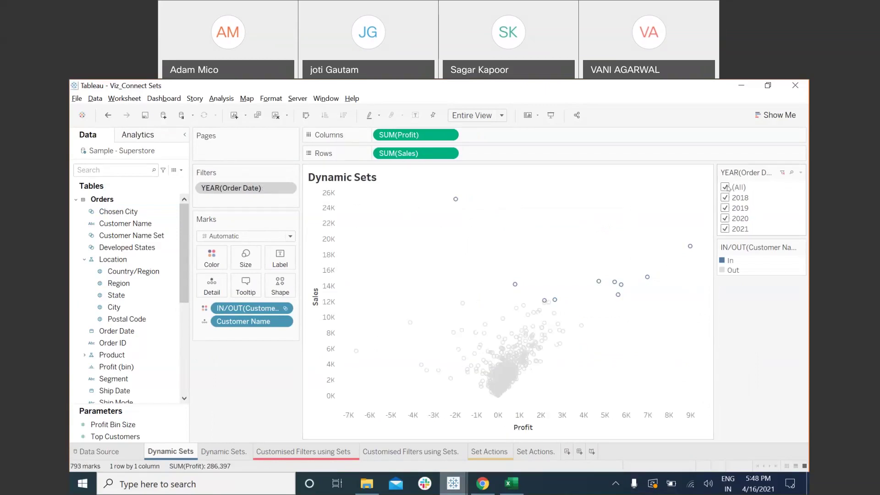
{"action": "left_click", "coordinate": [726, 187]}
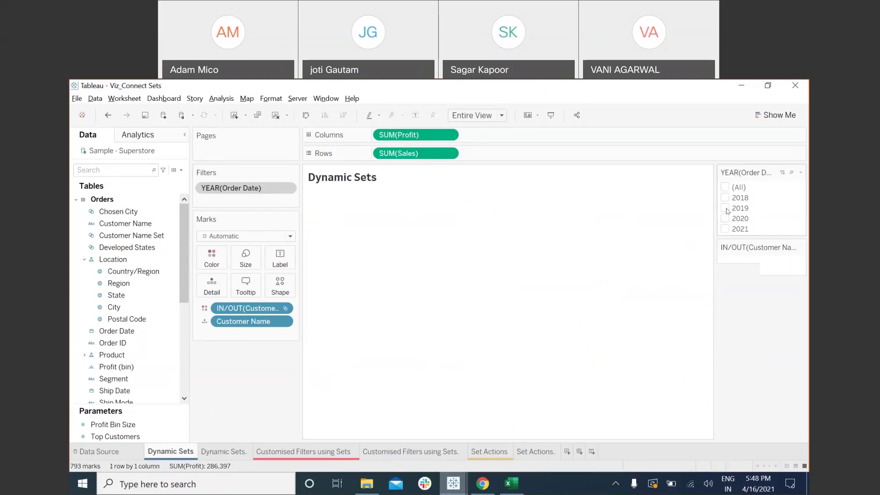
{"action": "left_click", "coordinate": [725, 208]}
{"action": "left_click", "coordinate": [725, 187]}
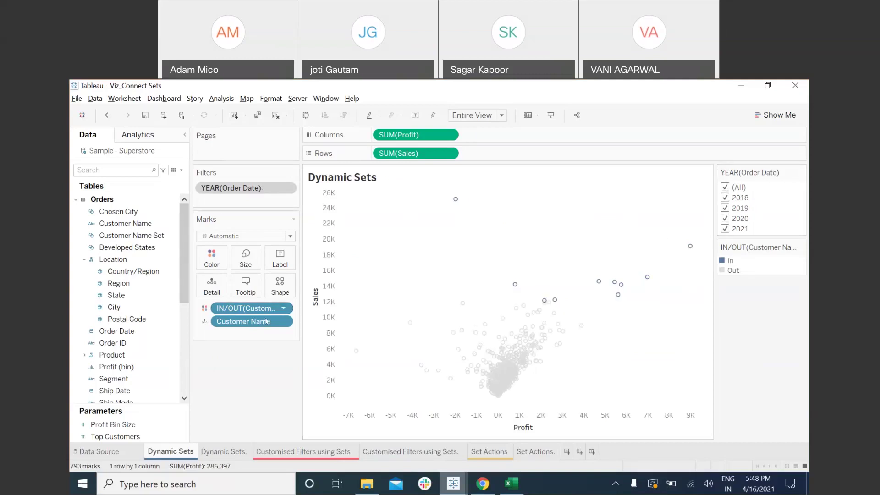
Step: On the empty "Dynamic Sets." sheet, place Sales on Columns and Profit on Rows
{"action": "left_click", "coordinate": [224, 452]}
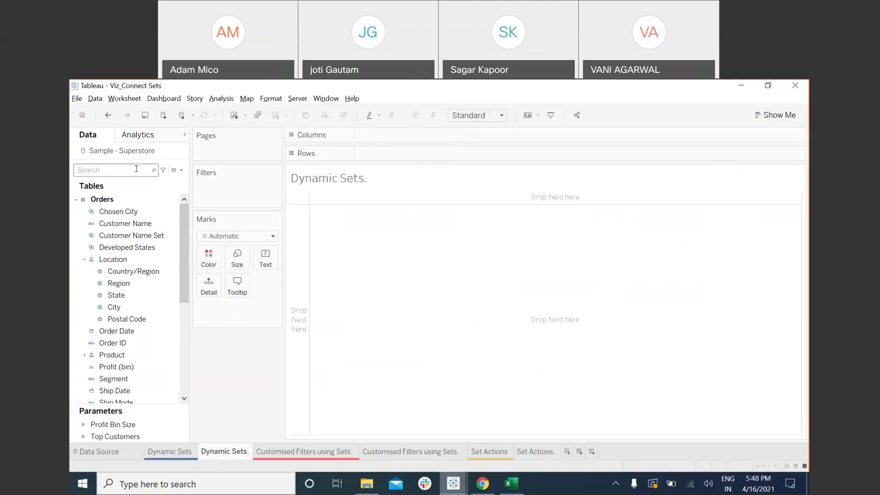
{"action": "scroll", "coordinate": [142, 325], "scroll_direction": "down", "scroll_amount": 4}
{"action": "left_click", "coordinate": [108, 284]}
{"action": "double_click", "coordinate": [109, 285]}
{"action": "left_click", "coordinate": [108, 308]}
{"action": "double_click", "coordinate": [113, 309]}
{"action": "scroll", "coordinate": [119, 276], "scroll_direction": "up", "scroll_amount": 4}
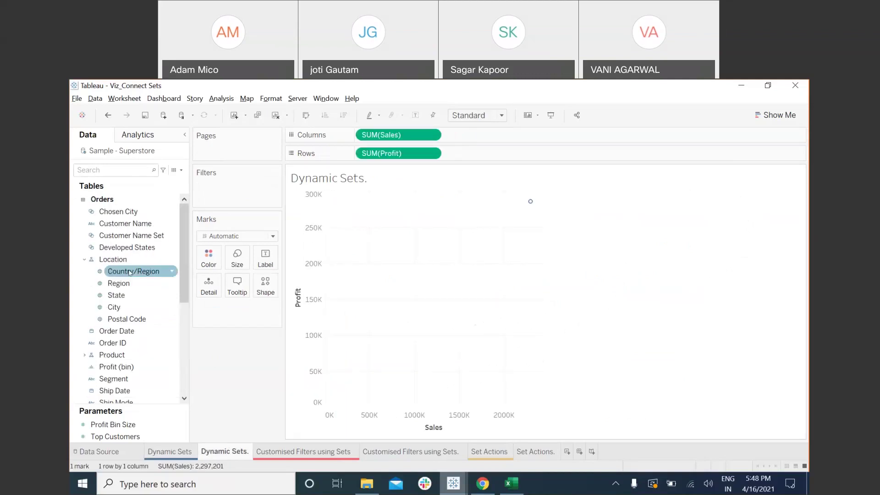
Step: Add Customer Name as detail to the scatter plot and fit the chart to Entire View
{"action": "left_click", "coordinate": [124, 223]}
{"action": "double_click", "coordinate": [124, 224]}
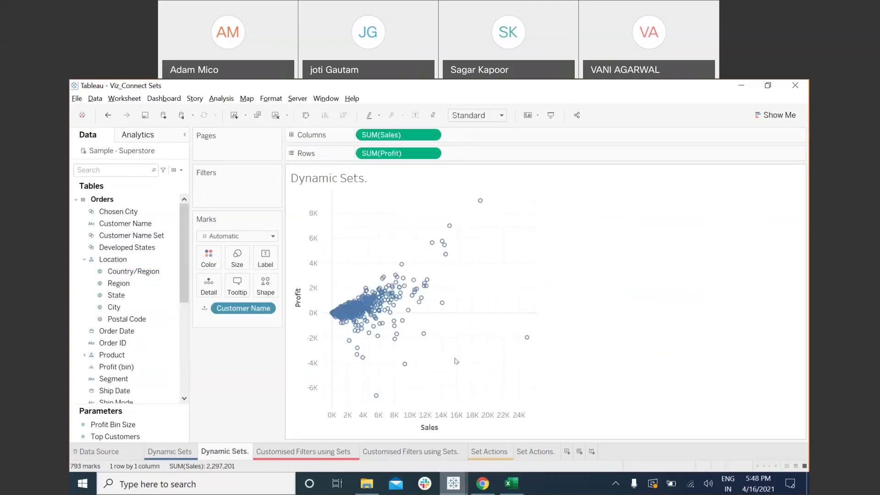
{"action": "left_click", "coordinate": [502, 115]}
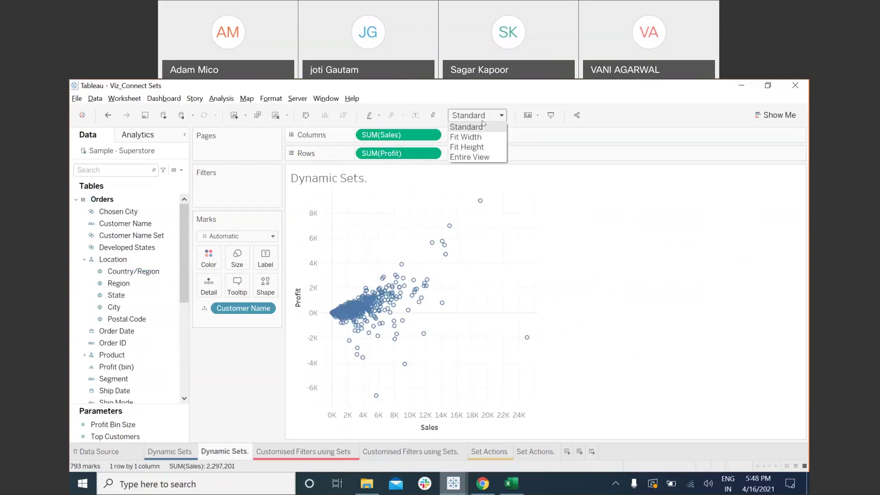
{"action": "left_click", "coordinate": [472, 157]}
{"action": "left_click", "coordinate": [209, 257]}
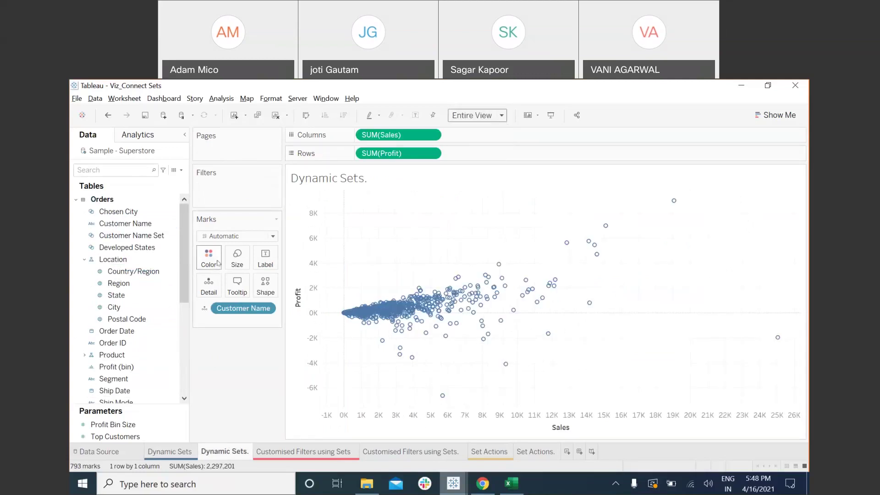
Step: Create a set named "top 10 customers" from Customer Name, containing the top 10 by sum of Sales
{"action": "left_click", "coordinate": [126, 224]}
{"action": "right_click", "coordinate": [162, 224]}
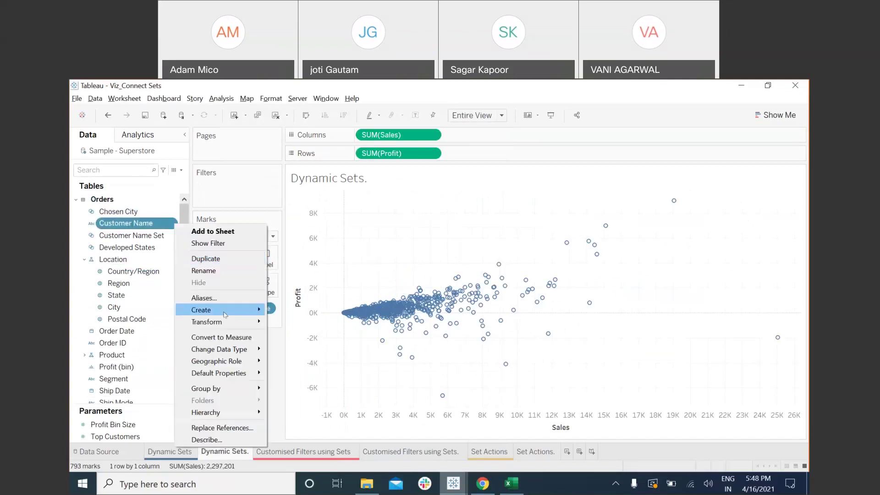
{"action": "mouse_move", "coordinate": [231, 312]}
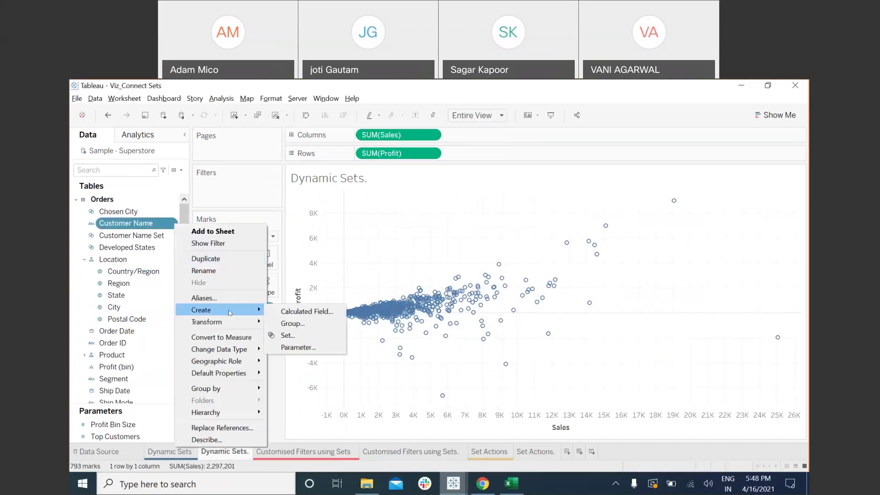
{"action": "left_click", "coordinate": [288, 335]}
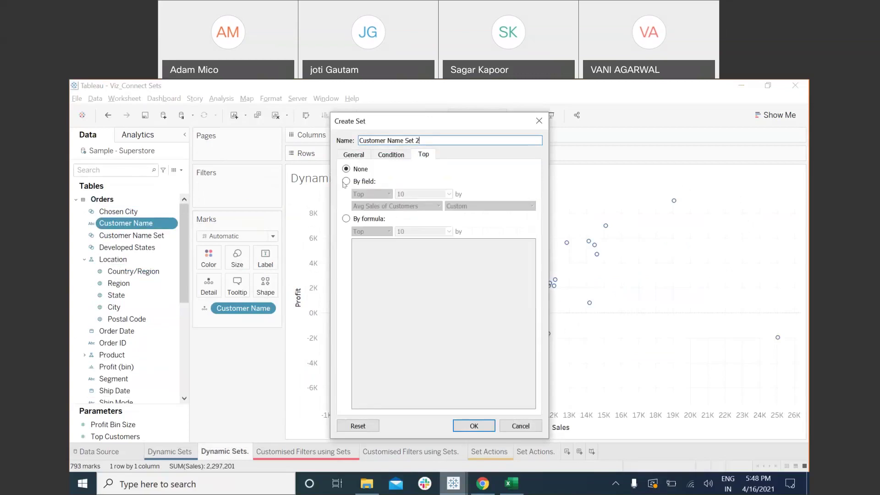
{"action": "left_click", "coordinate": [346, 182]}
{"action": "left_click", "coordinate": [383, 207]}
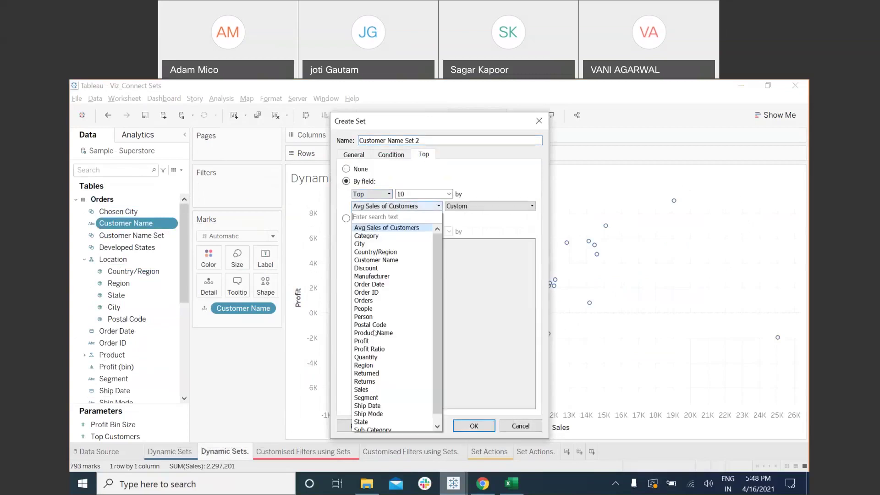
{"action": "left_click", "coordinate": [361, 389]}
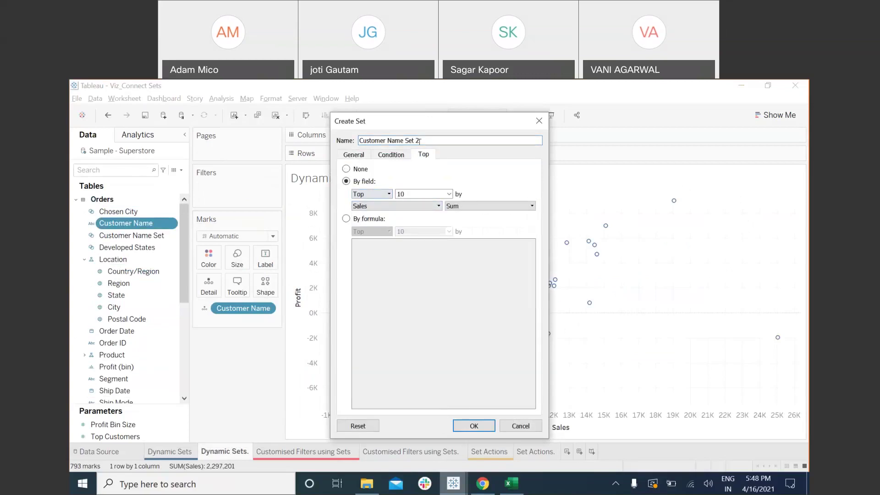
{"action": "type", "text": "top 10"}
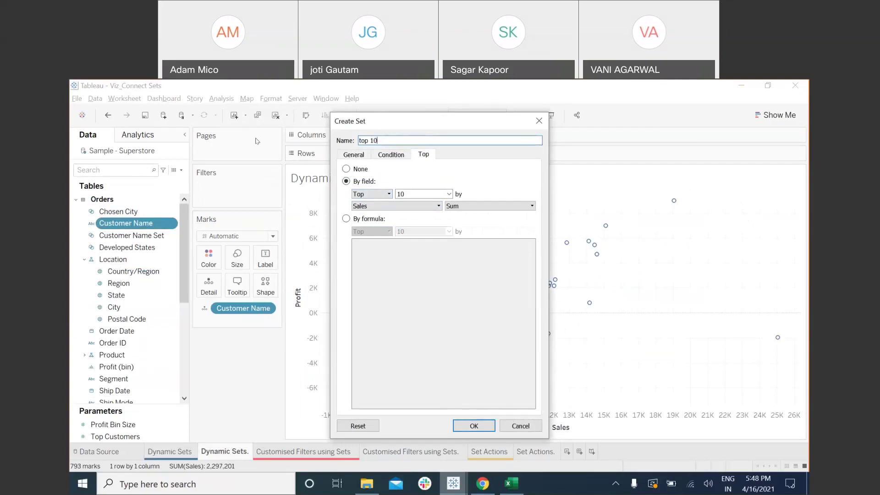
{"action": "type", "text": " customers"}
{"action": "left_click", "coordinate": [474, 426]}
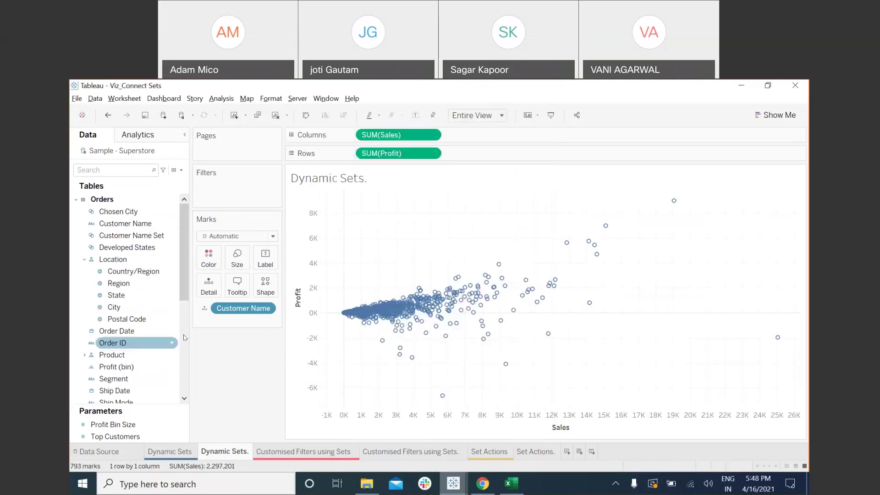
Step: Find the "top 10 customers" set in the data pane and colour the scatter plot marks by it
{"action": "left_click", "coordinate": [117, 172]}
{"action": "type", "text": "top"}
{"action": "left_click_drag", "start_coordinate": [127, 211], "coordinate": [376, 285]}
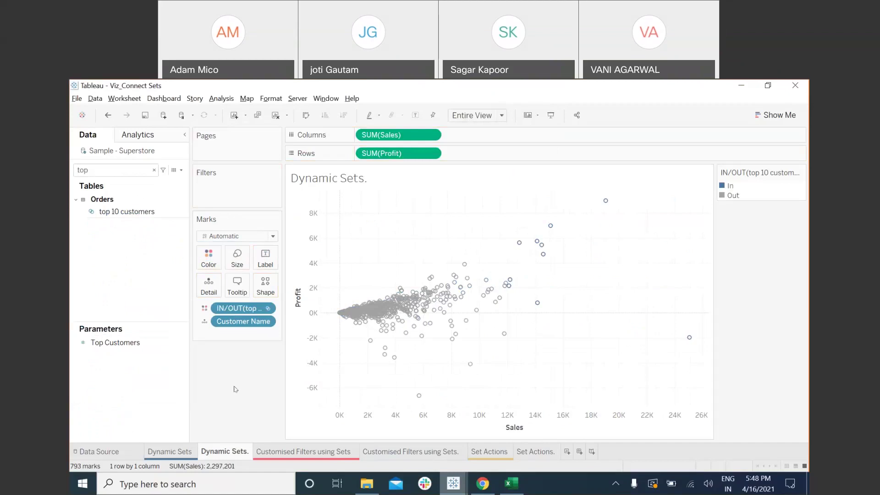
Step: Add a filter on the years of Order Date with all years selected, and show its filter control
{"action": "left_click", "coordinate": [154, 170]}
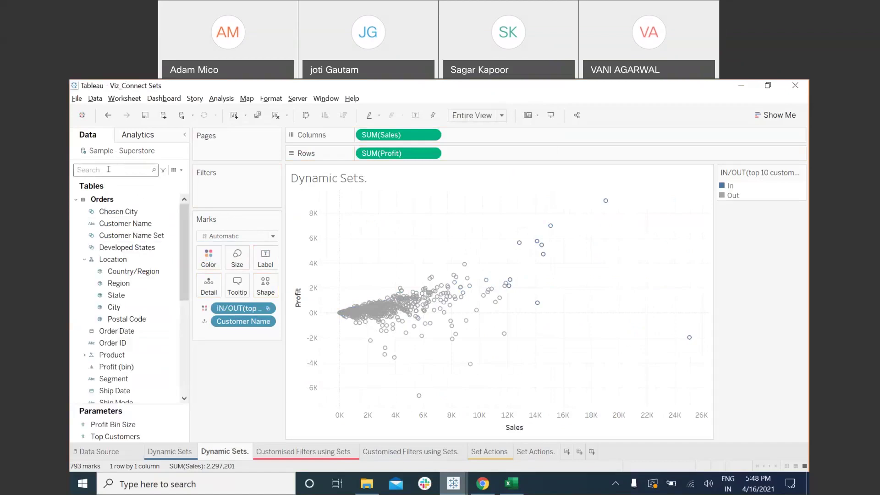
{"action": "type", "text": "pwd"}
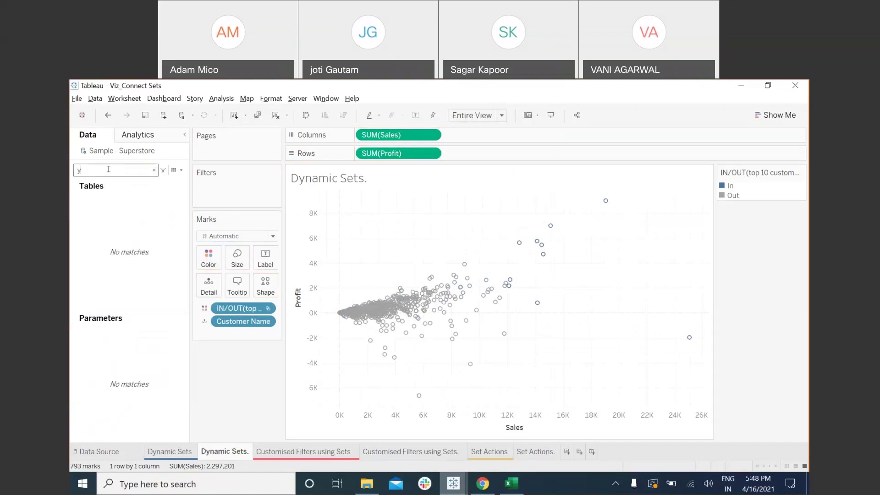
{"action": "key", "text": "BackSpace"}
{"action": "key", "text": "BackSpace"}
{"action": "key", "text": "BackSpace"}
{"action": "type", "text": "ord"}
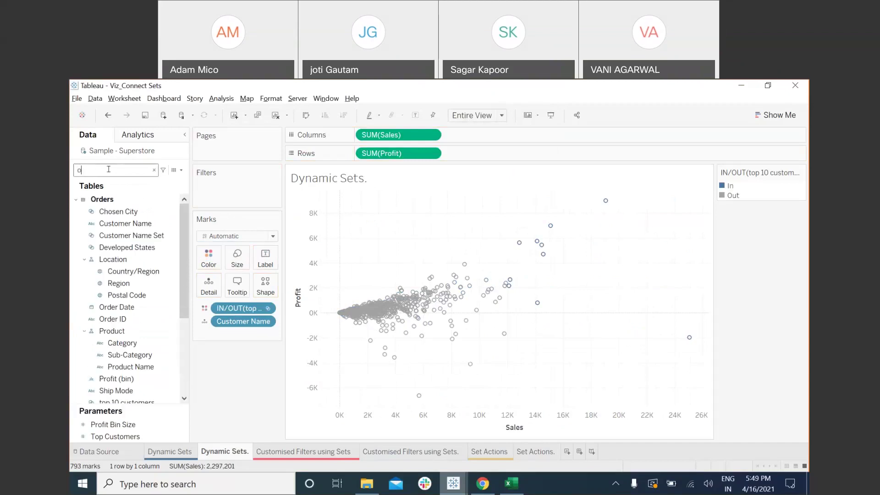
{"action": "left_click", "coordinate": [125, 211]}
{"action": "left_click_drag", "start_coordinate": [126, 211], "coordinate": [215, 192]}
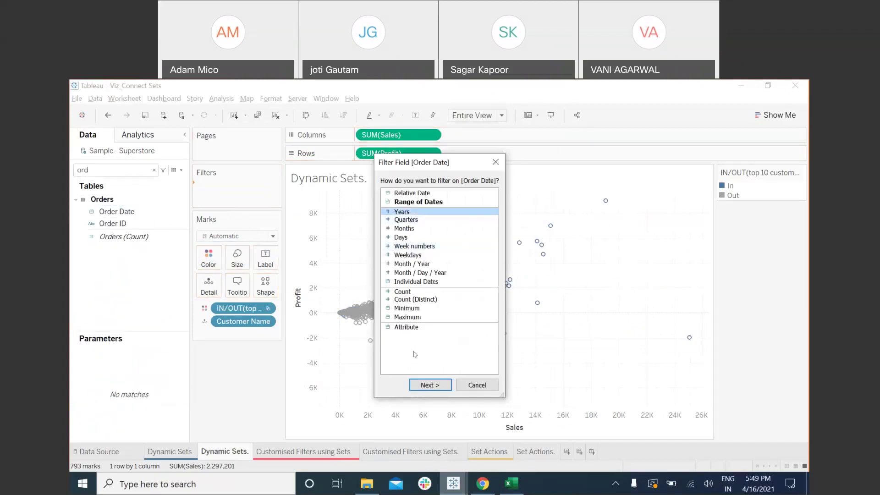
{"action": "left_click", "coordinate": [430, 386]}
{"action": "left_click", "coordinate": [362, 316]}
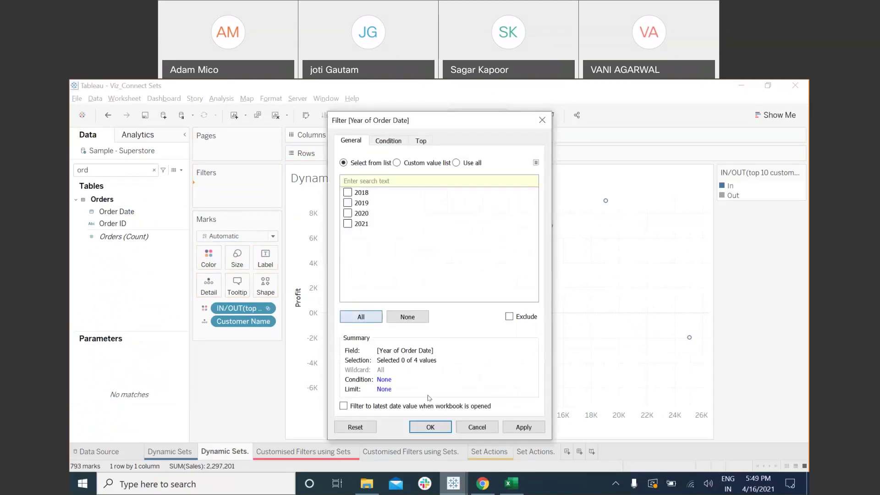
{"action": "left_click", "coordinate": [431, 427]}
{"action": "right_click", "coordinate": [225, 191]}
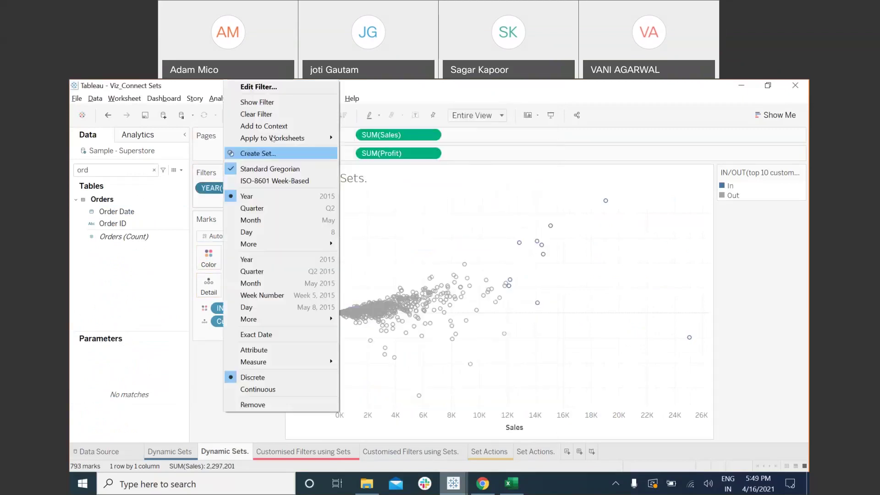
{"action": "left_click", "coordinate": [256, 102]}
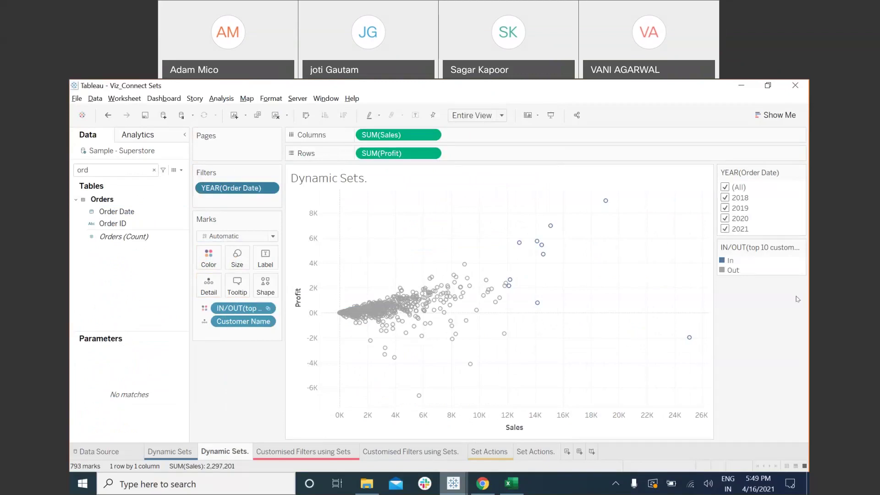
Step: Compare the coloured top customers for 2018 alone against all years using the order year filter
{"action": "left_click", "coordinate": [725, 188]}
{"action": "left_click", "coordinate": [725, 197]}
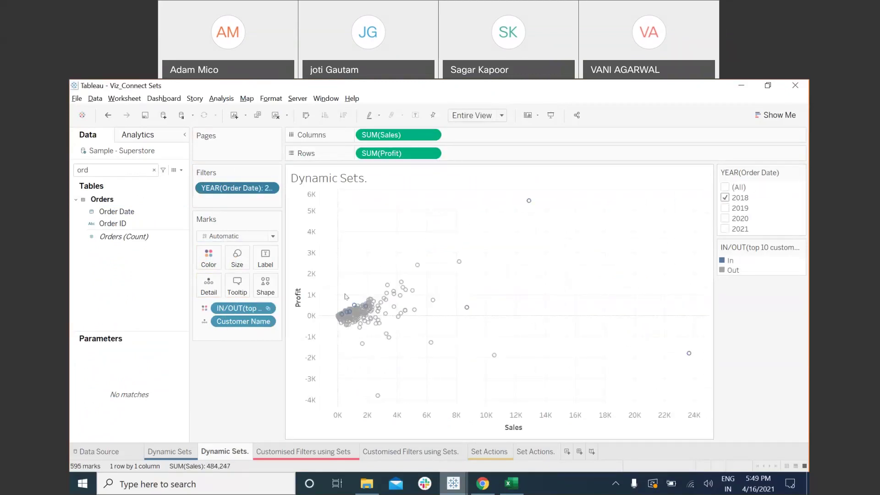
{"action": "mouse_move", "coordinate": [350, 315]}
{"action": "left_click", "coordinate": [725, 188]}
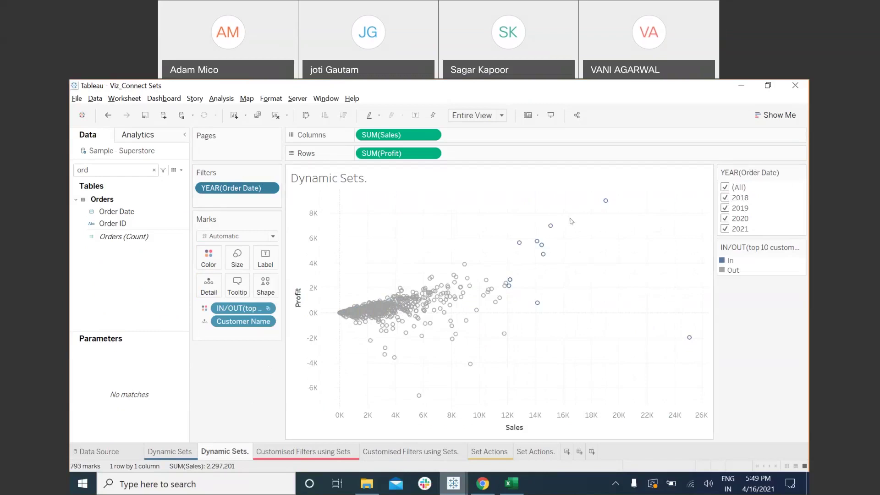
{"action": "left_click", "coordinate": [725, 187]}
{"action": "left_click", "coordinate": [726, 198]}
{"action": "mouse_move", "coordinate": [396, 284]}
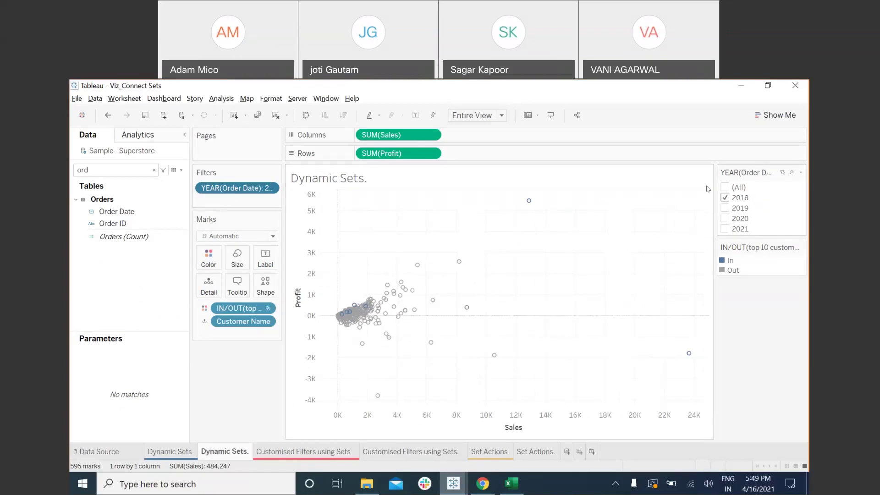
{"action": "mouse_move", "coordinate": [352, 310]}
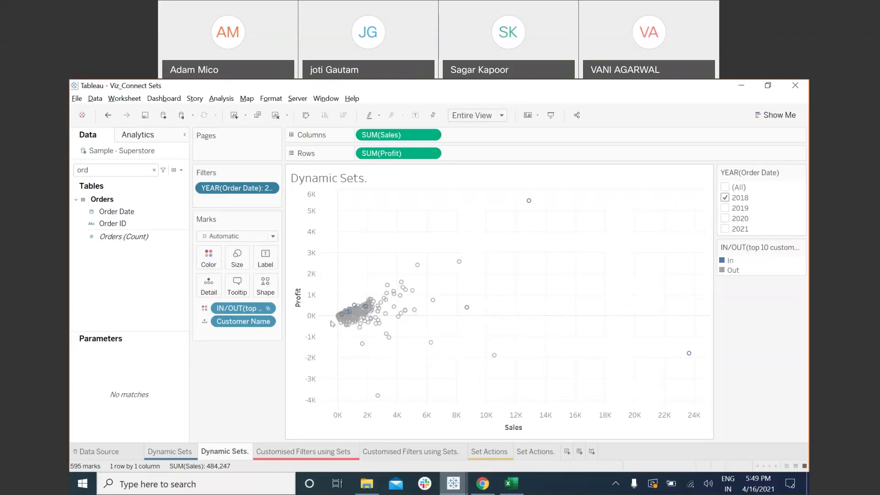
Step: Restore all years and add the order year filter to context
{"action": "left_click", "coordinate": [725, 187]}
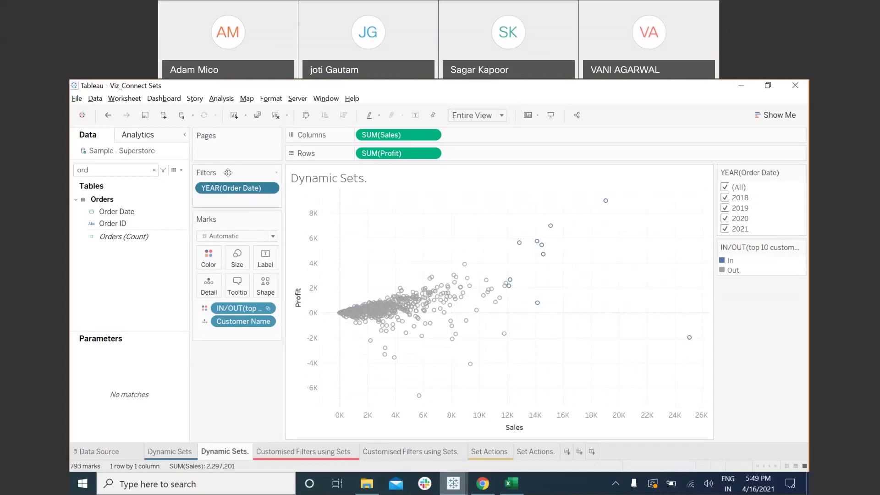
{"action": "right_click", "coordinate": [218, 188]}
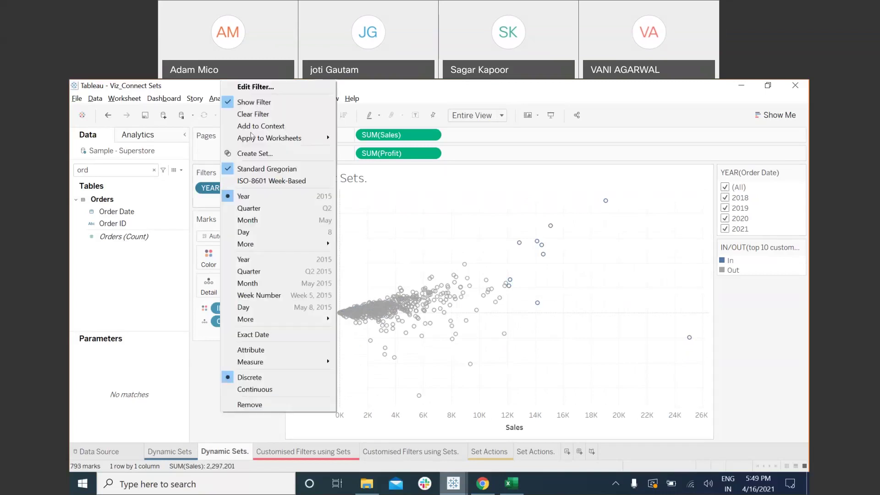
{"action": "left_click", "coordinate": [272, 128]}
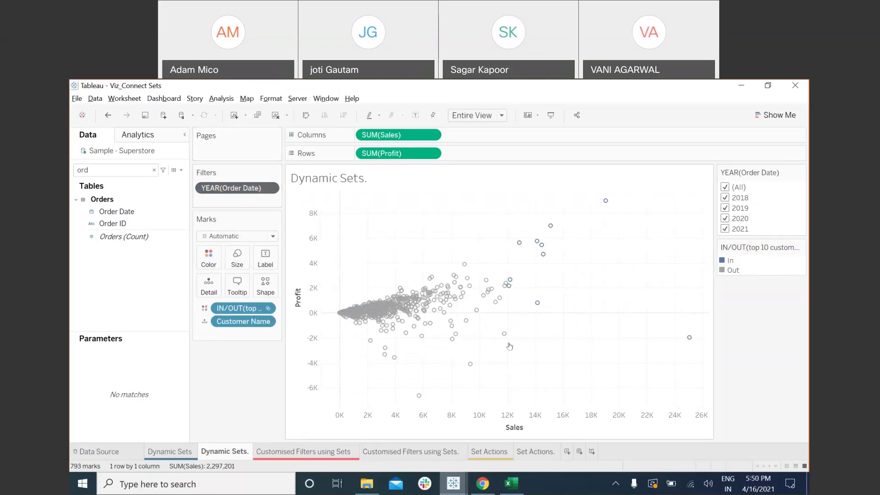
Step: Check the set against the context filter by showing 2018 alone, and restore all years
{"action": "left_click", "coordinate": [724, 187]}
{"action": "left_click", "coordinate": [725, 198]}
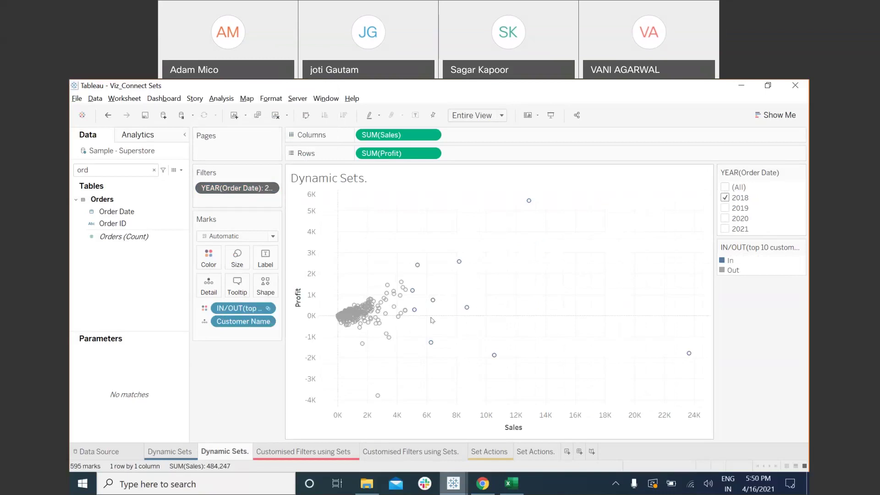
{"action": "left_click", "coordinate": [725, 228]}
{"action": "left_click", "coordinate": [725, 218]}
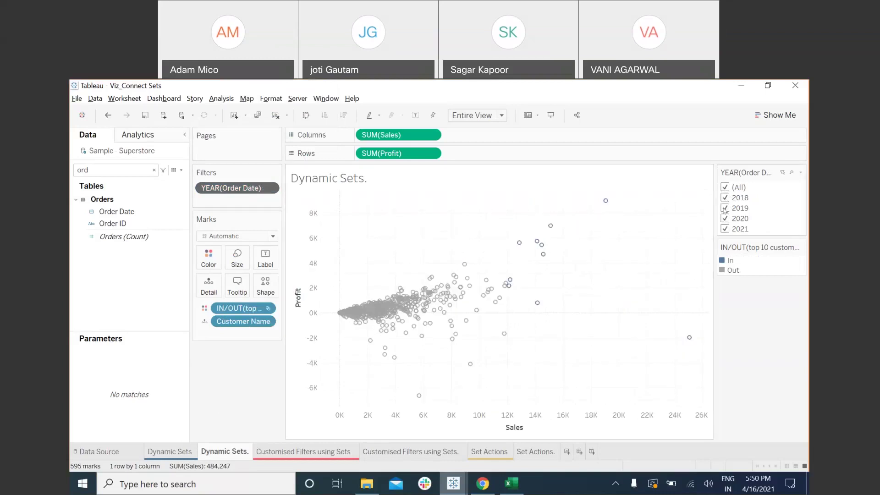
{"action": "left_click", "coordinate": [725, 198]}
{"action": "left_click", "coordinate": [725, 208]}
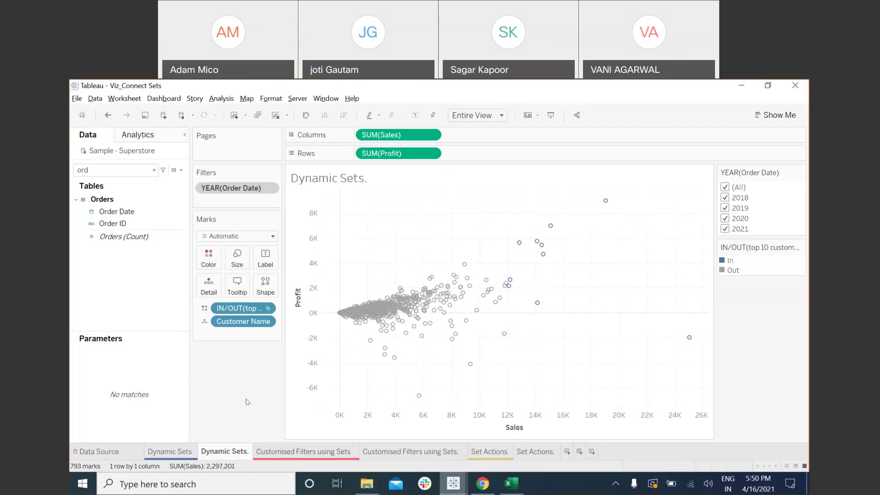
Step: On the "Customised Filters using Sets" sheet, clear the field search and examine the choices of the Developed States filter
{"action": "left_click", "coordinate": [291, 453]}
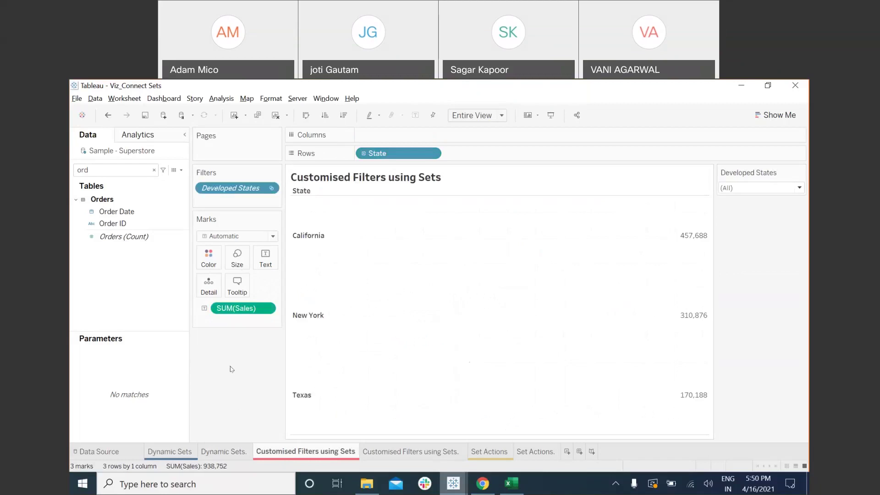
{"action": "left_click", "coordinate": [154, 171]}
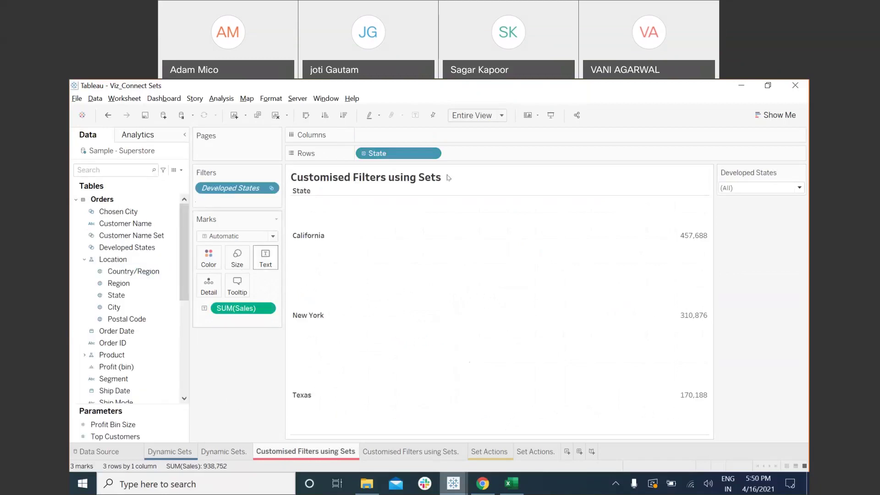
{"action": "left_click", "coordinate": [776, 188]}
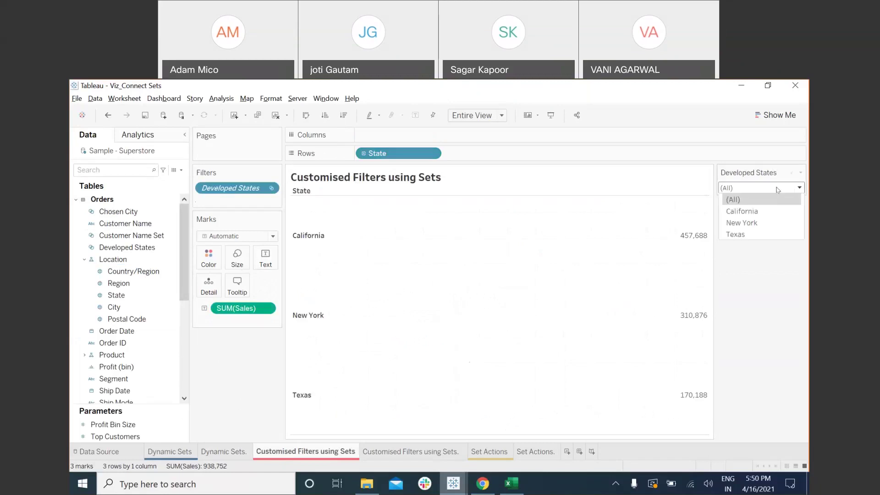
{"action": "left_click", "coordinate": [764, 286]}
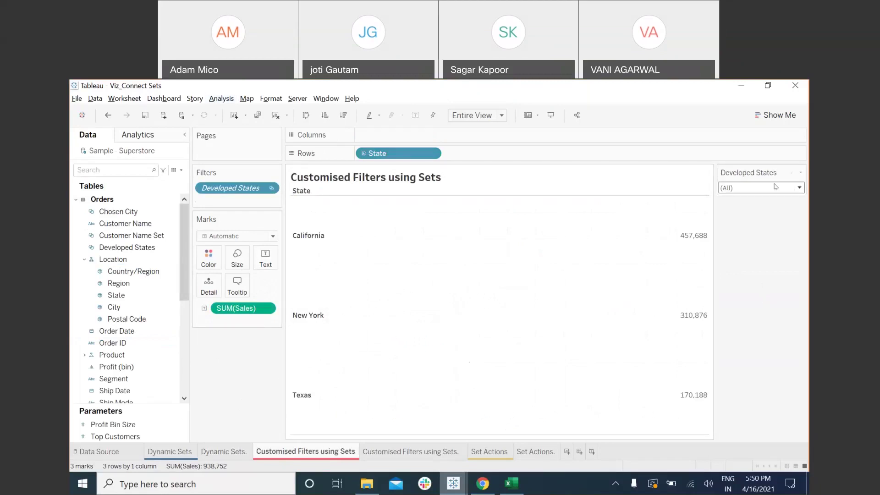
Step: On the empty "Customised Filters using Sets." sheet, list City on Rows and filter it to Aberdeen, Abilene, Akron, Albuquerque and Alexandria
{"action": "left_click", "coordinate": [407, 456]}
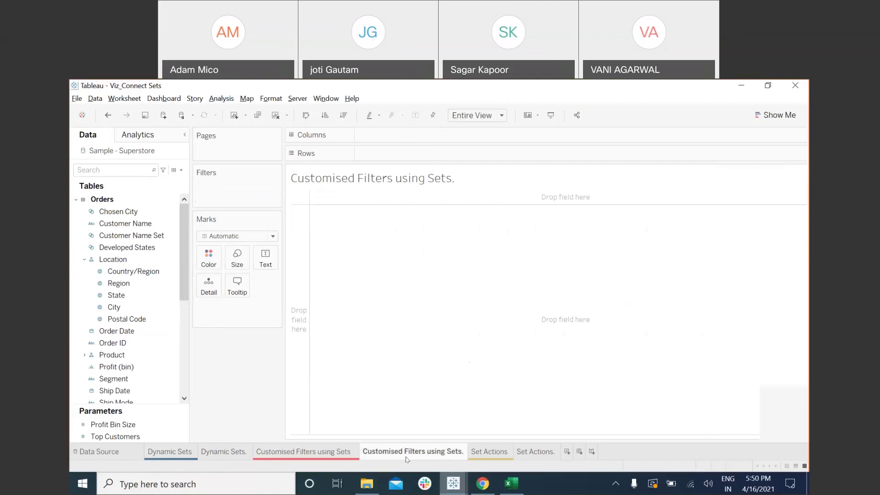
{"action": "left_click_drag", "start_coordinate": [119, 311], "coordinate": [223, 190]}
{"action": "left_click", "coordinate": [407, 322]}
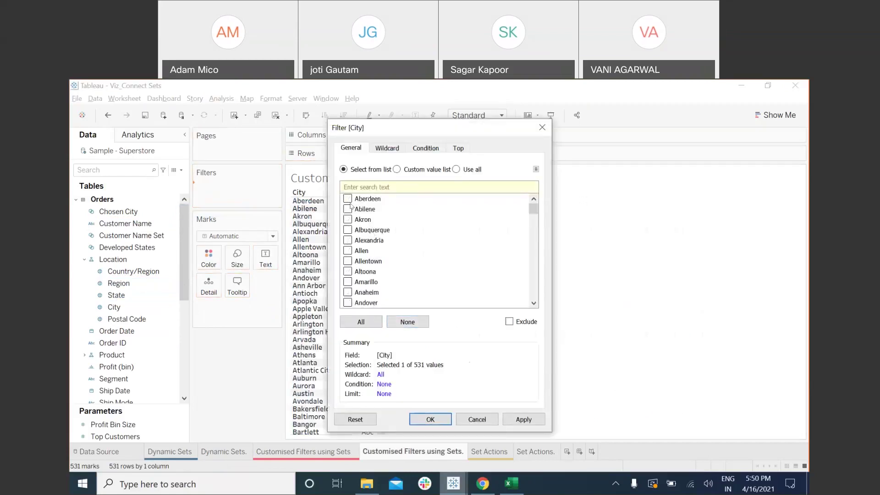
{"action": "left_click", "coordinate": [348, 240]}
{"action": "left_click", "coordinate": [431, 419]}
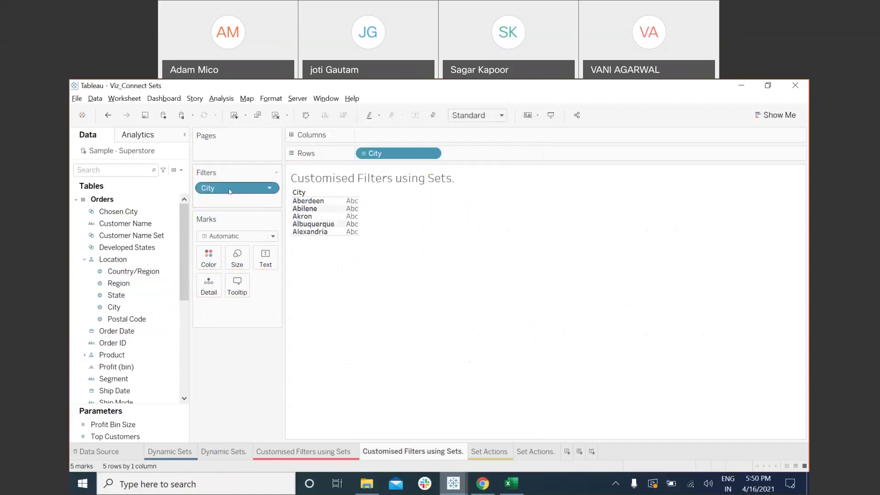
Step: Show the City filter control beside the view and look through its full list of cities
{"action": "right_click", "coordinate": [229, 189]}
{"action": "left_click", "coordinate": [226, 367]}
{"action": "right_click", "coordinate": [229, 188]}
{"action": "left_click", "coordinate": [259, 210]}
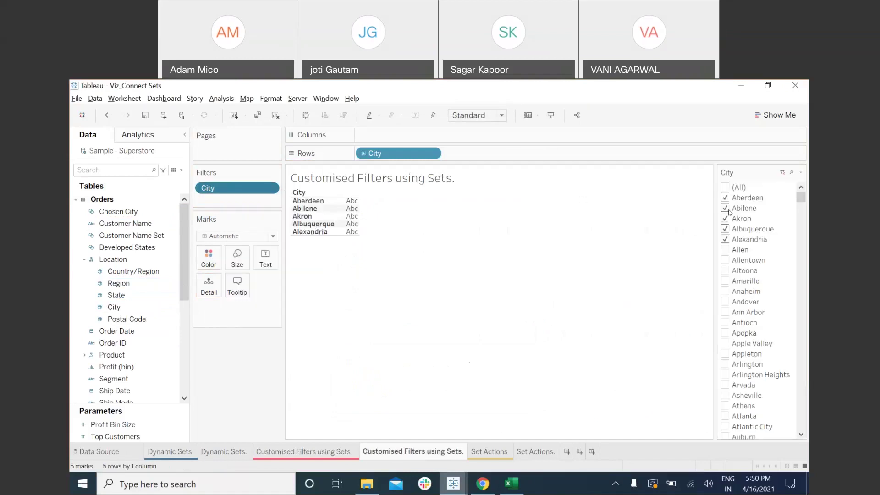
{"action": "scroll", "coordinate": [752, 266], "scroll_direction": "down", "scroll_amount": 15}
{"action": "scroll", "coordinate": [762, 292], "scroll_direction": "up", "scroll_amount": 10}
{"action": "scroll", "coordinate": [762, 292], "scroll_direction": "up", "scroll_amount": 7}
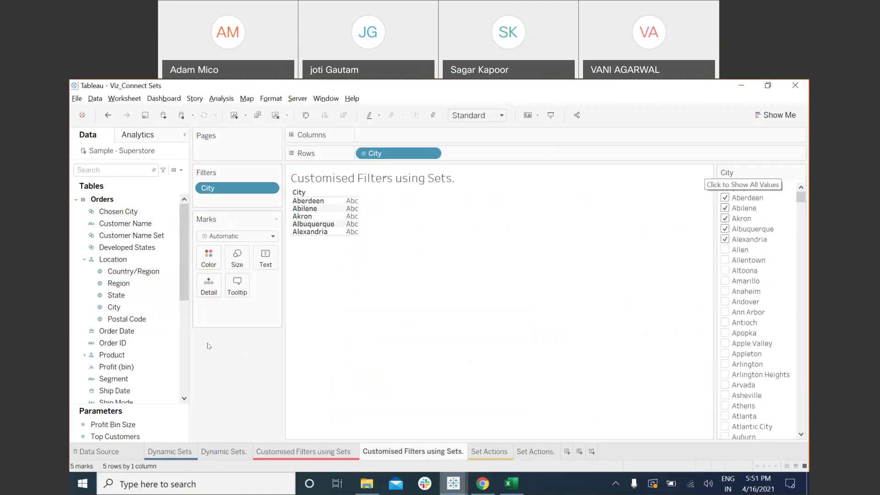
Step: Start a new set based on the City field
{"action": "left_click", "coordinate": [118, 297]}
{"action": "scroll", "coordinate": [156, 299], "scroll_direction": "down", "scroll_amount": 8}
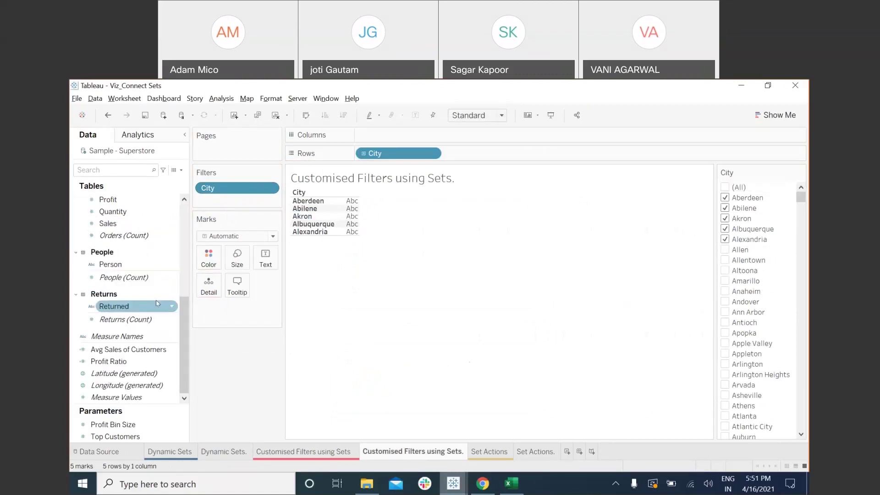
{"action": "scroll", "coordinate": [156, 300], "scroll_direction": "up", "scroll_amount": 8}
{"action": "left_click", "coordinate": [138, 307]}
{"action": "left_click", "coordinate": [172, 306]}
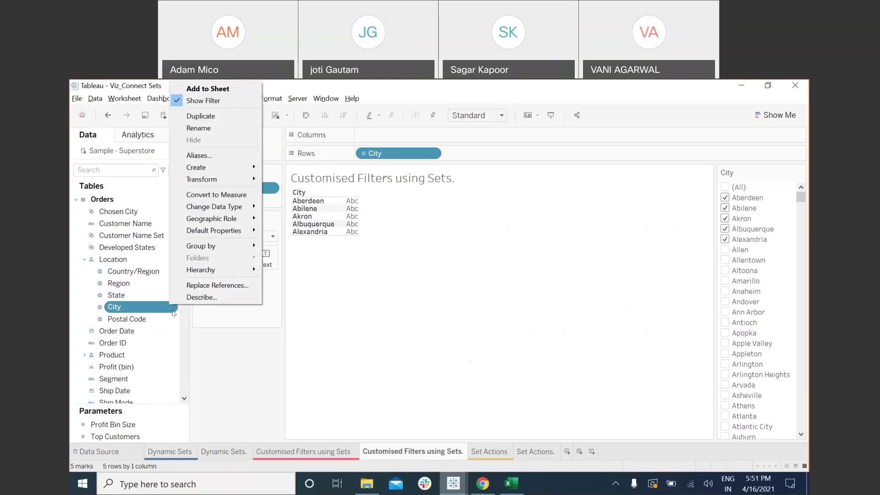
{"action": "mouse_move", "coordinate": [228, 174]}
{"action": "left_click", "coordinate": [275, 190]}
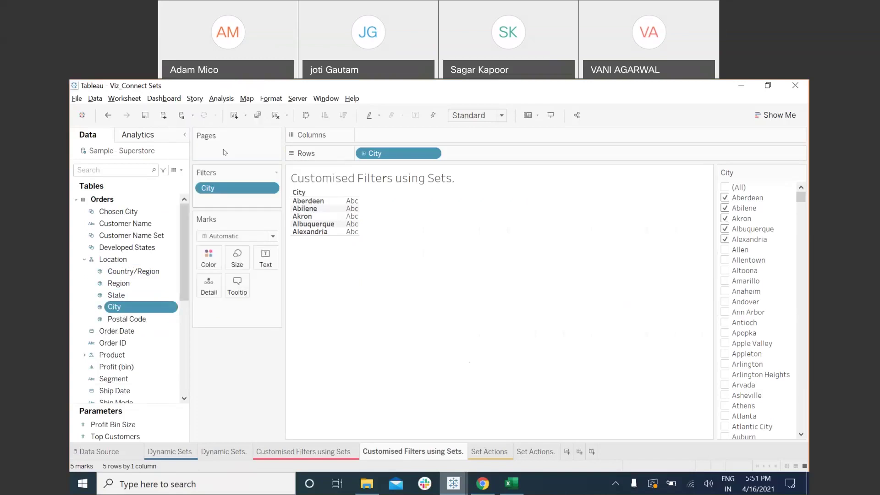
Step: Give the new set a by-field condition that the sum of Sales is >= 50,000
{"action": "left_click", "coordinate": [392, 155]}
{"action": "left_click", "coordinate": [353, 180]}
{"action": "left_click", "coordinate": [438, 192]}
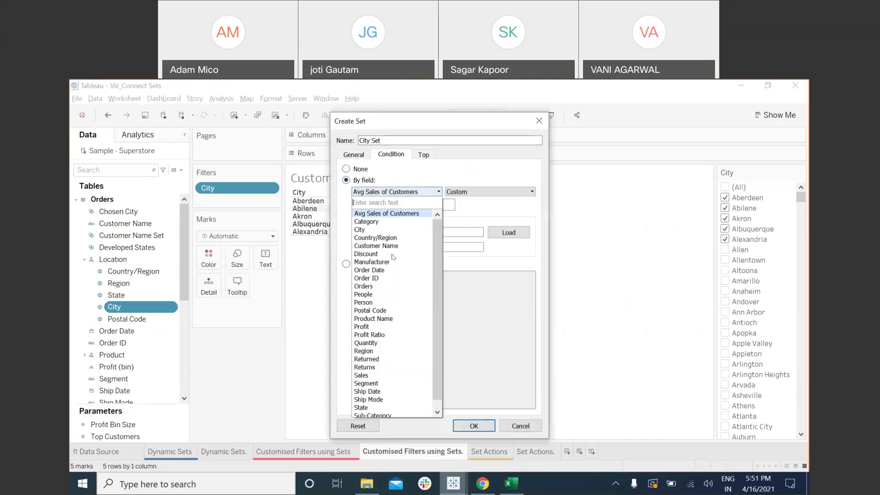
{"action": "left_click", "coordinate": [372, 381]}
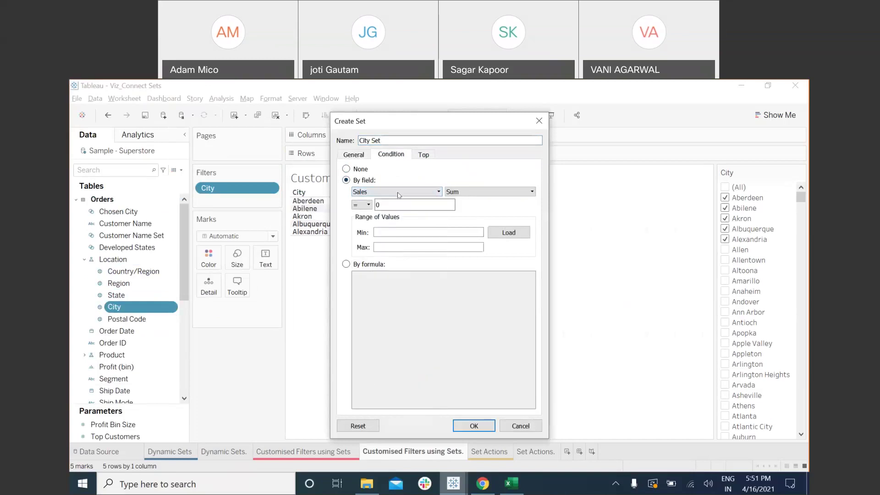
{"action": "left_click", "coordinate": [367, 205]}
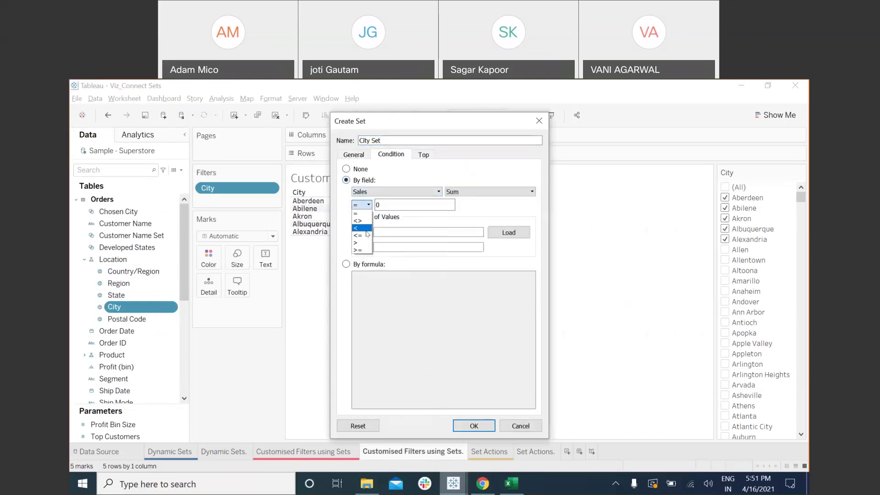
{"action": "left_click", "coordinate": [360, 251]}
{"action": "double_click", "coordinate": [402, 204]}
{"action": "type", "text": "50,000"}
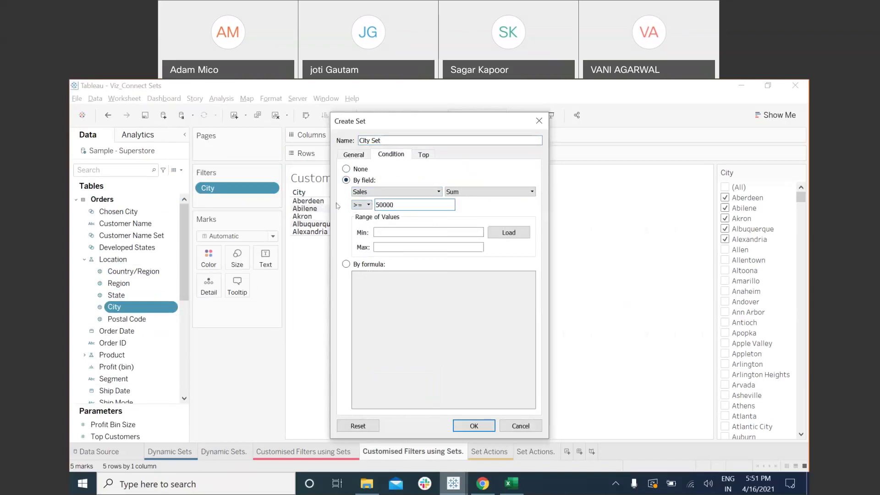
Step: Name the set "developed cities" and create it
{"action": "left_click", "coordinate": [388, 137]}
{"action": "left_click_drag", "start_coordinate": [389, 136], "coordinate": [318, 141]}
{"action": "type", "text": "developed "}
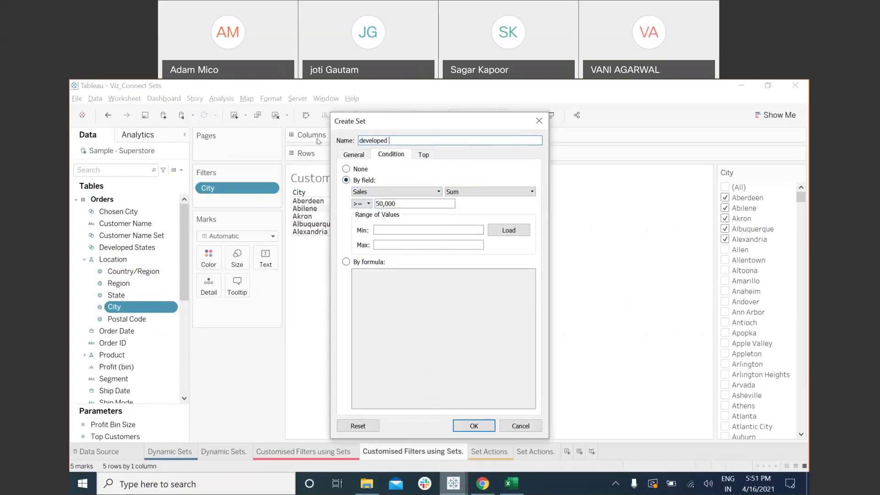
{"action": "type", "text": "states"}
{"action": "key", "text": "BackSpace"}
{"action": "key", "text": "BackSpace"}
{"action": "key", "text": "BackSpace"}
{"action": "key", "text": "BackSpace"}
{"action": "key", "text": "BackSpace"}
{"action": "key", "text": "BackSpace"}
{"action": "type", "text": "cities"}
{"action": "left_click", "coordinate": [472, 425]}
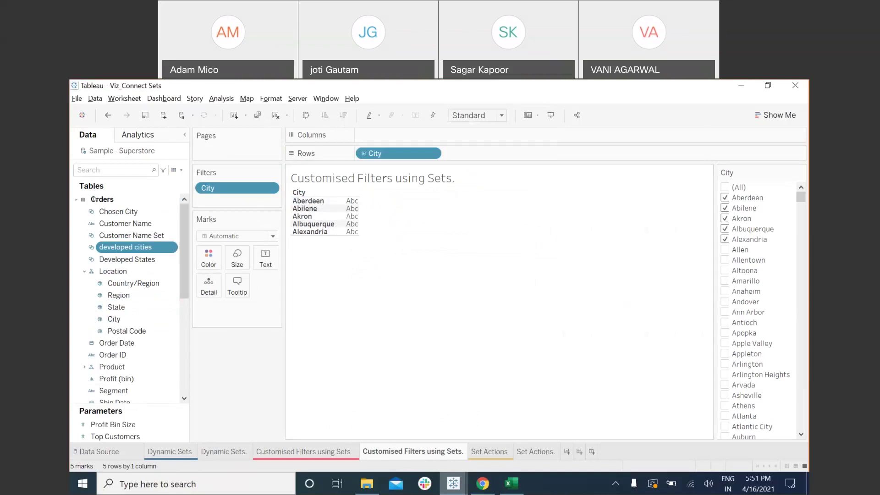
Step: Clear the sheet and list City on Rows, filtered by the developed cities set
{"action": "left_click", "coordinate": [275, 115]}
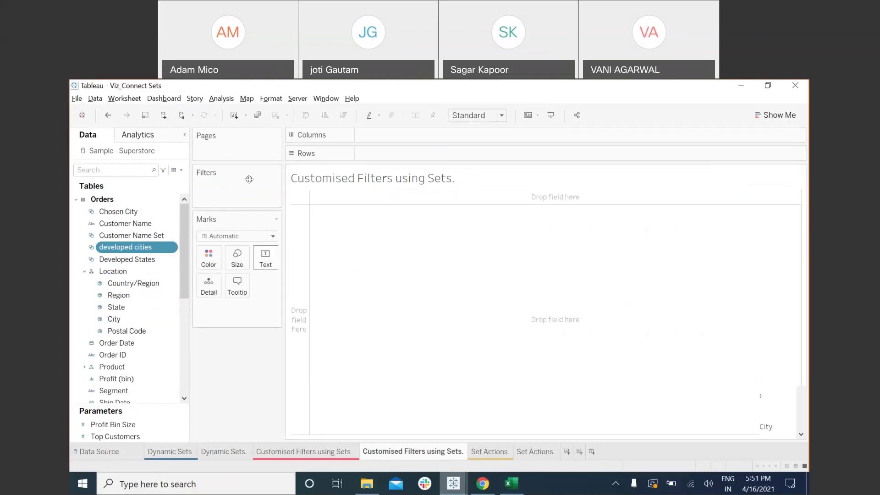
{"action": "double_click", "coordinate": [124, 324]}
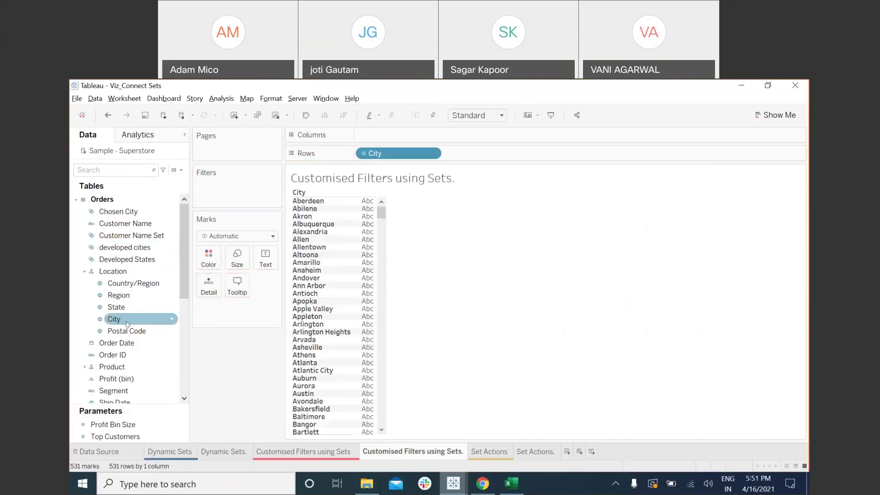
{"action": "left_click_drag", "start_coordinate": [125, 247], "coordinate": [203, 196]}
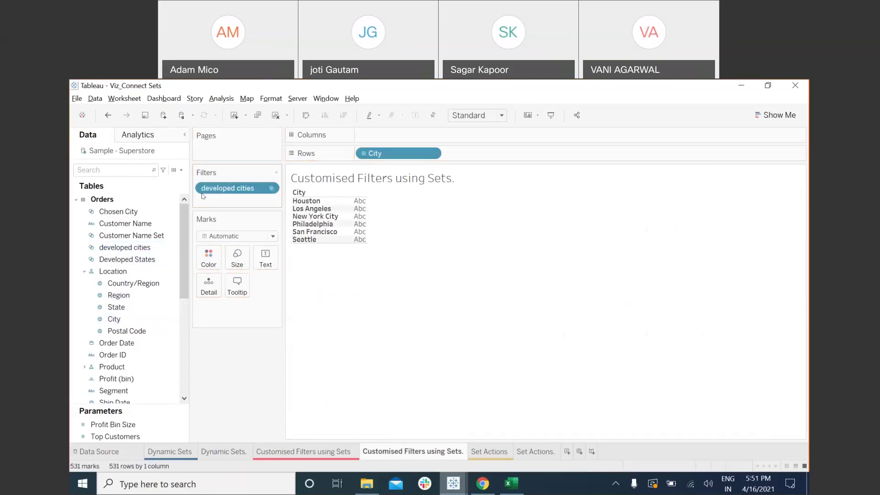
{"action": "right_click", "coordinate": [220, 191]}
{"action": "left_click", "coordinate": [201, 328]}
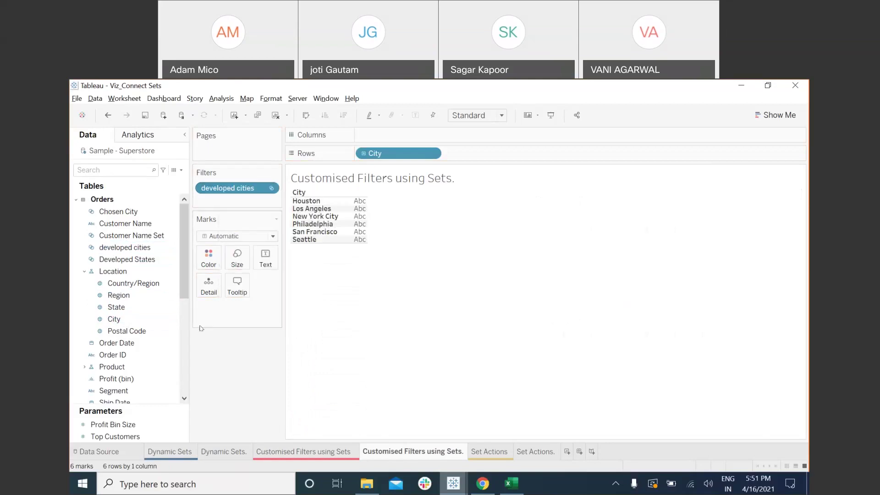
Step: Show Sales as text for each city and display the developed cities set control beside the view
{"action": "scroll", "coordinate": [138, 353], "scroll_direction": "down", "scroll_amount": 5}
{"action": "left_click_drag", "start_coordinate": [114, 332], "coordinate": [265, 259]}
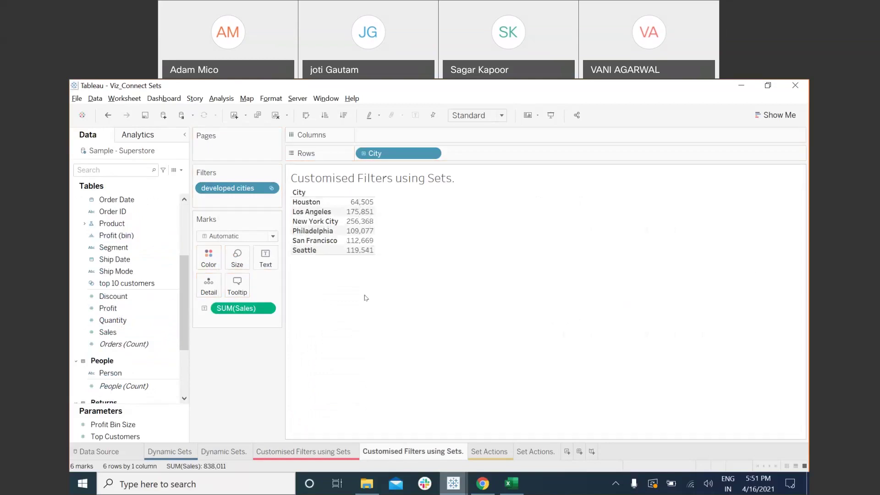
{"action": "right_click", "coordinate": [226, 189]}
{"action": "left_click", "coordinate": [250, 210]}
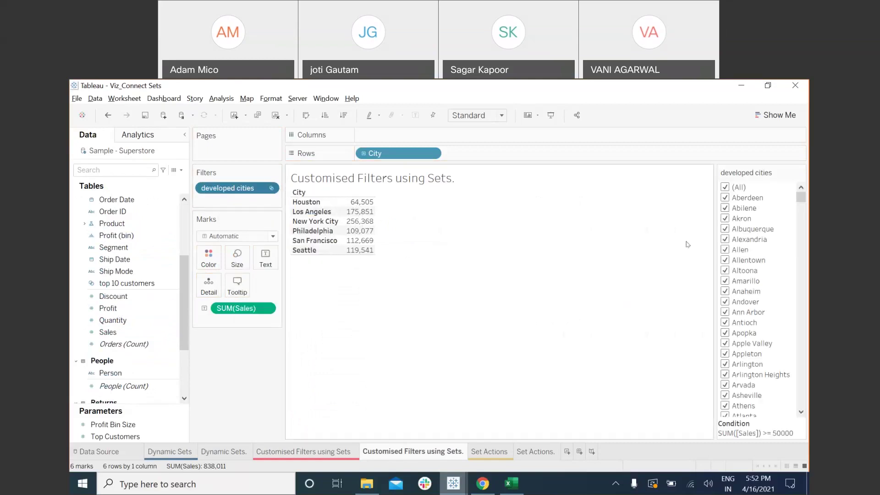
{"action": "scroll", "coordinate": [740, 303], "scroll_direction": "up", "scroll_amount": 10}
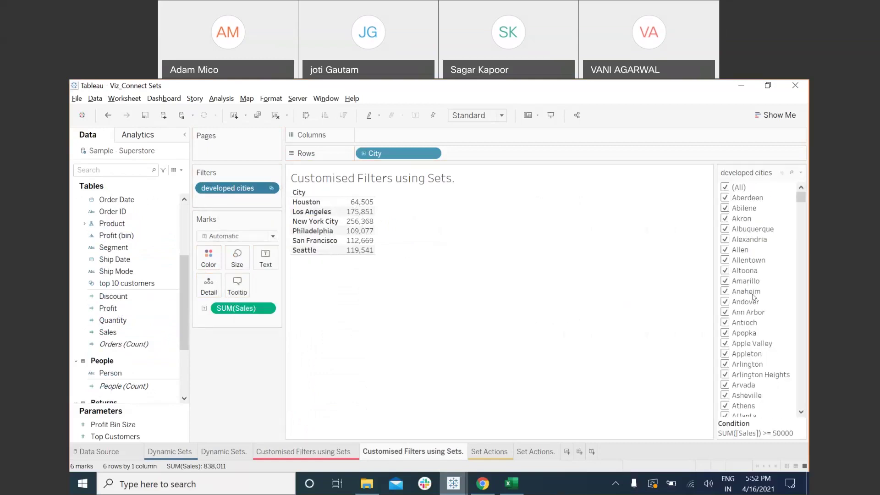
{"action": "scroll", "coordinate": [146, 267], "scroll_direction": "up", "scroll_amount": 2}
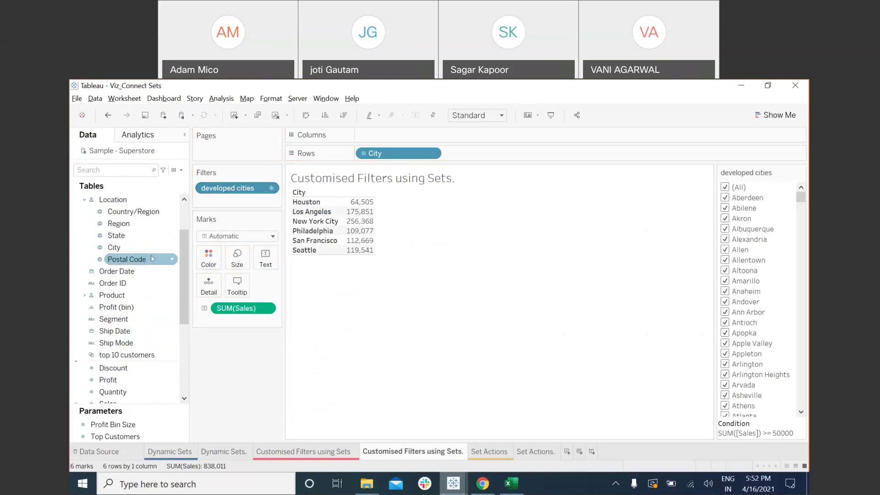
Step: Switch the developed cities filter to In/Out of the set, keeping only In
{"action": "left_click", "coordinate": [269, 190]}
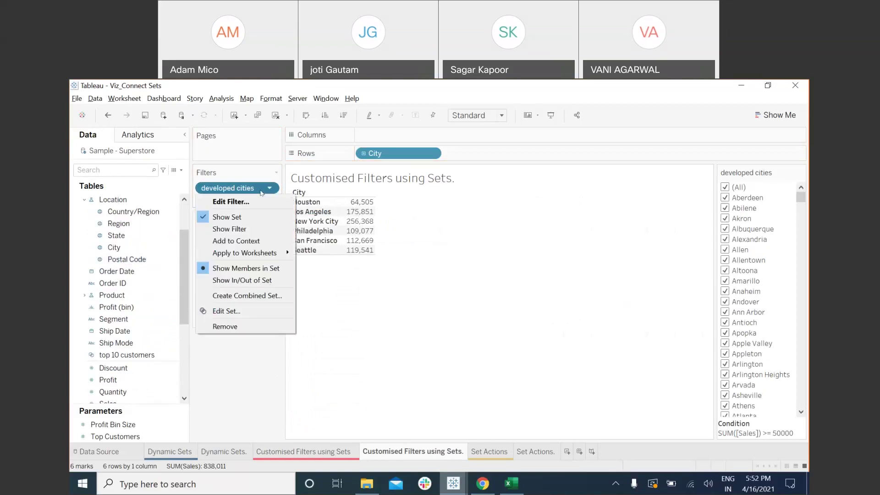
{"action": "left_click", "coordinate": [254, 281]}
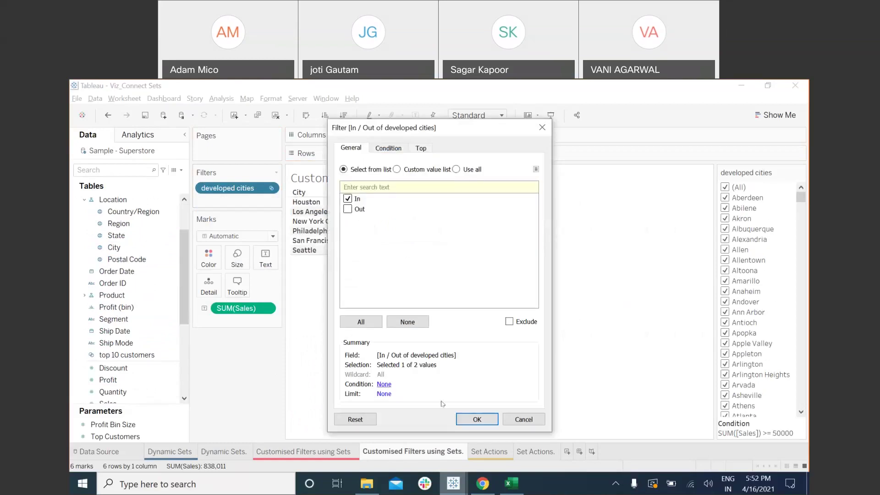
{"action": "left_click", "coordinate": [476, 419]}
{"action": "left_click", "coordinate": [270, 188]}
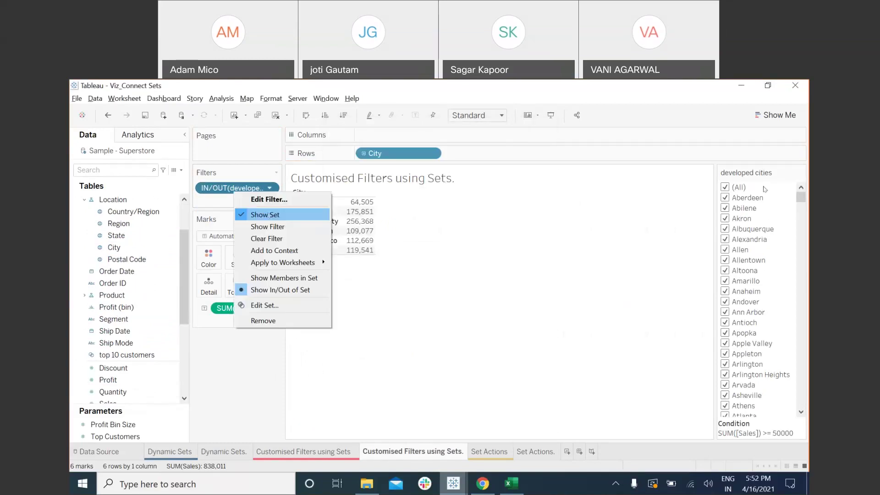
{"action": "left_click", "coordinate": [347, 457]}
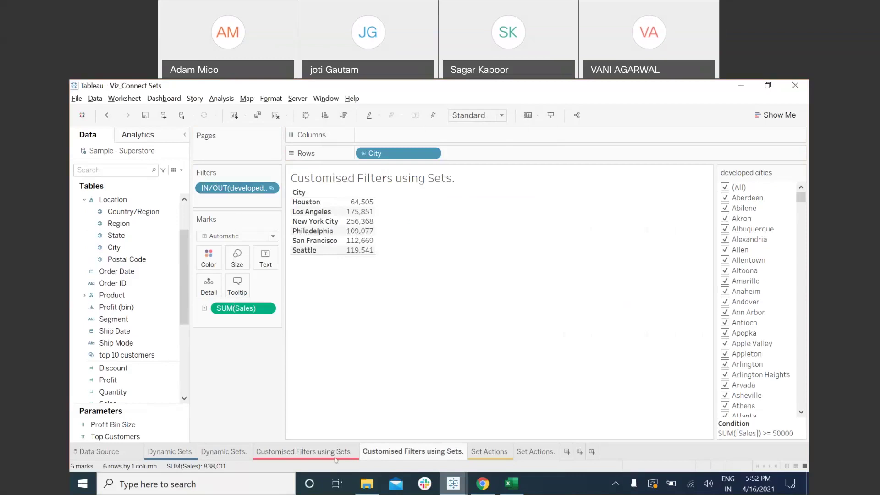
Step: Replace the developed cities filter with the Developed States set, and replace City on Rows with State
{"action": "scroll", "coordinate": [132, 258], "scroll_direction": "up", "scroll_amount": 2}
{"action": "left_click", "coordinate": [132, 258]}
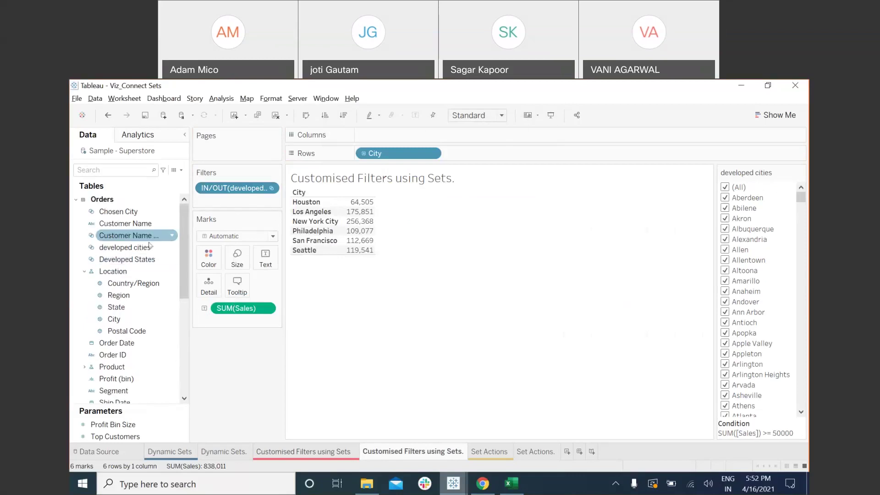
{"action": "left_click_drag", "start_coordinate": [234, 188], "coordinate": [204, 351]}
{"action": "left_click_drag", "start_coordinate": [127, 259], "coordinate": [236, 187]}
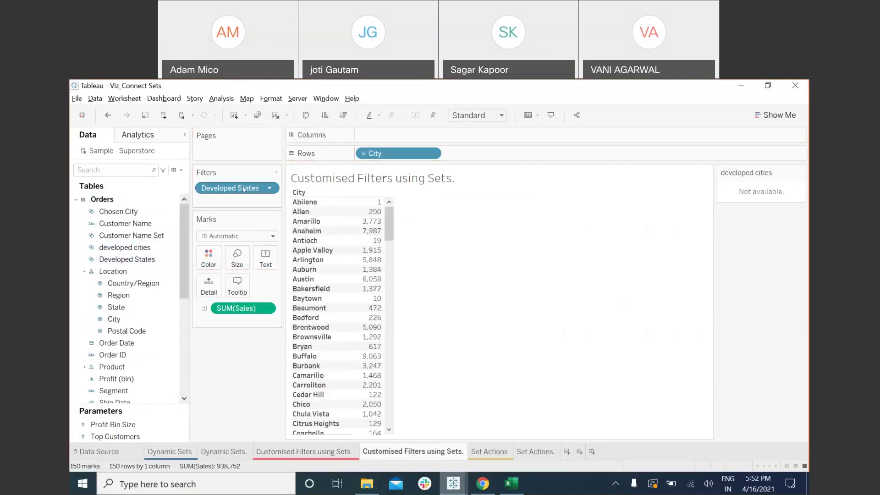
{"action": "left_click_drag", "start_coordinate": [380, 153], "coordinate": [188, 422]}
{"action": "left_click_drag", "start_coordinate": [116, 307], "coordinate": [372, 154]}
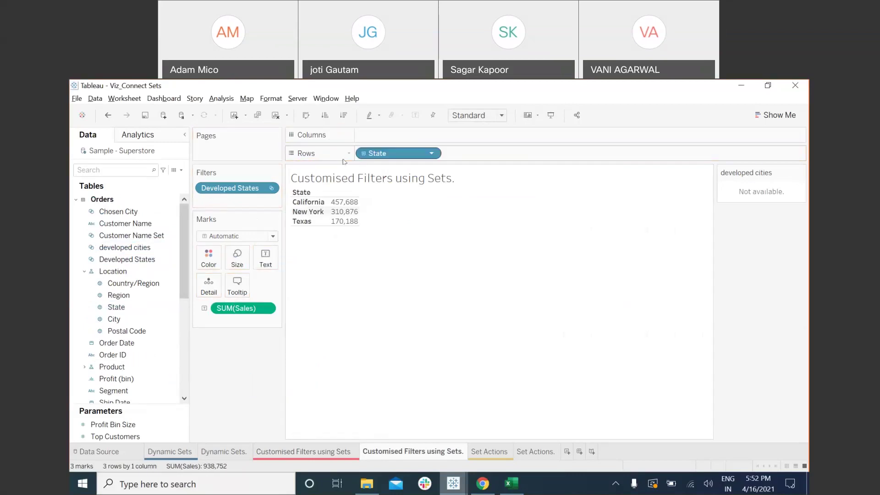
Step: Show the Developed States set control beside the view and look through its list of states and display options
{"action": "right_click", "coordinate": [230, 191]}
{"action": "left_click", "coordinate": [250, 211]}
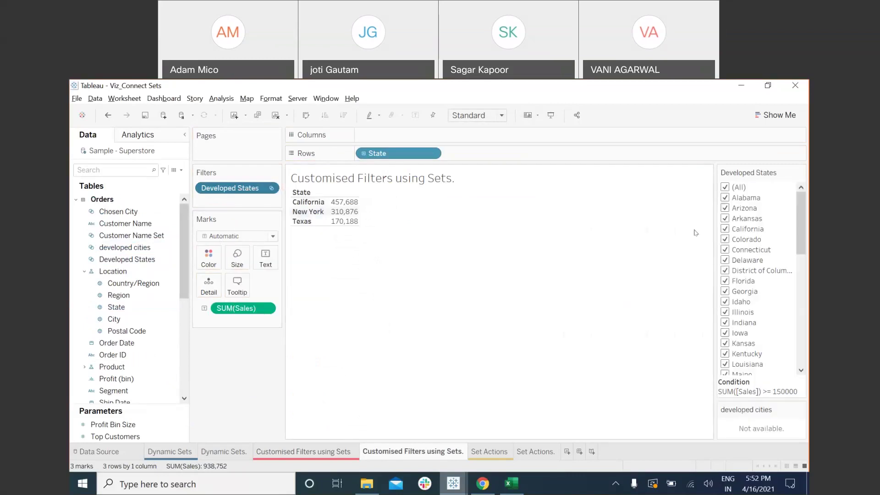
{"action": "scroll", "coordinate": [757, 279], "scroll_direction": "down", "scroll_amount": 7}
{"action": "scroll", "coordinate": [756, 280], "scroll_direction": "up", "scroll_amount": 7}
{"action": "left_click", "coordinate": [801, 172]}
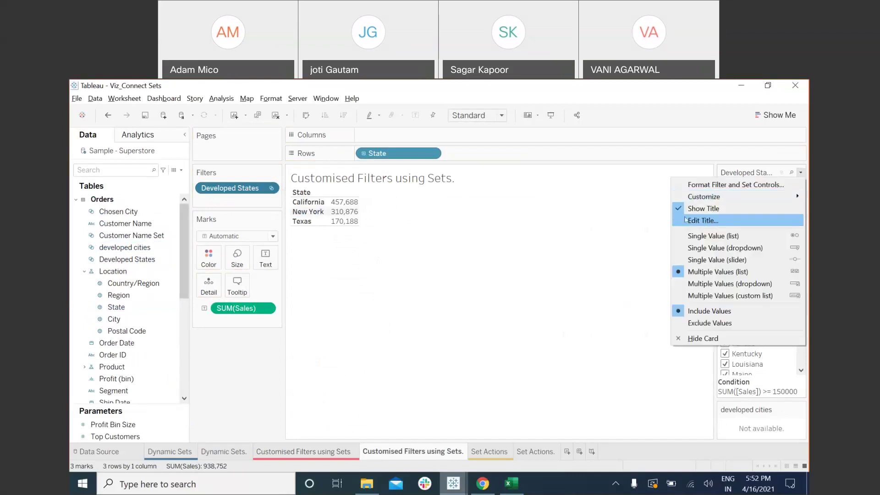
{"action": "key", "text": "Escape"}
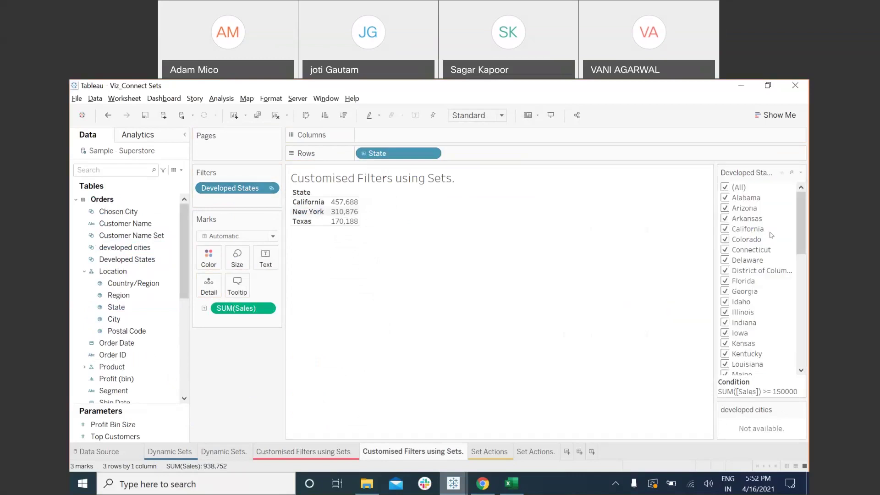
{"action": "scroll", "coordinate": [768, 246], "scroll_direction": "down", "scroll_amount": 10}
{"action": "scroll", "coordinate": [764, 300], "scroll_direction": "up", "scroll_amount": 10}
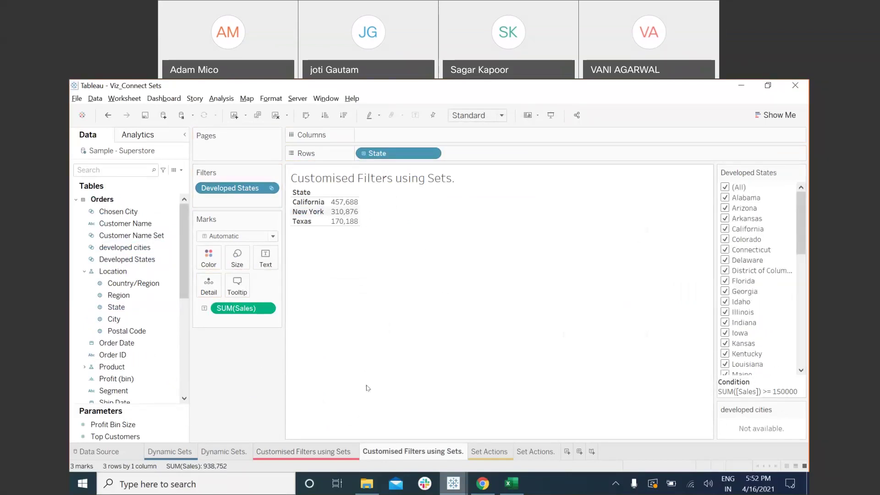
Step: Check the Developed States filter's options on the "Customised Filters using Sets" sheet
{"action": "left_click", "coordinate": [323, 453]}
{"action": "right_click", "coordinate": [242, 189]}
{"action": "left_click", "coordinate": [340, 434]}
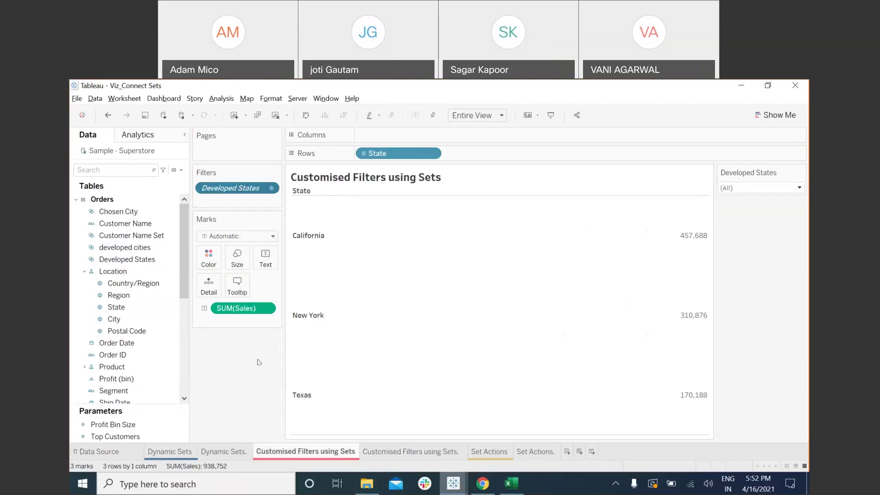
Step: Back on the "Customised Filters using Sets." sheet, hide the Developed States set control and show its filter control instead
{"action": "left_click", "coordinate": [387, 453]}
{"action": "right_click", "coordinate": [235, 188]}
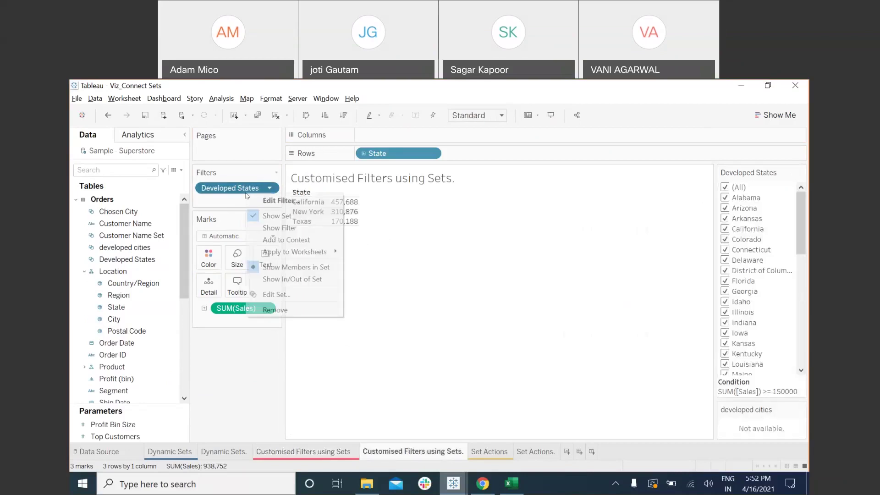
{"action": "left_click", "coordinate": [285, 161]}
{"action": "right_click", "coordinate": [235, 188]}
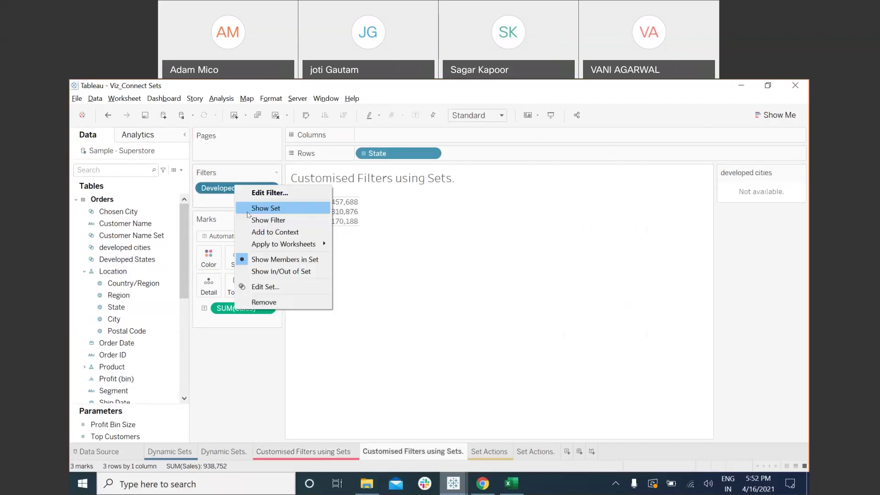
{"action": "left_click", "coordinate": [266, 218]}
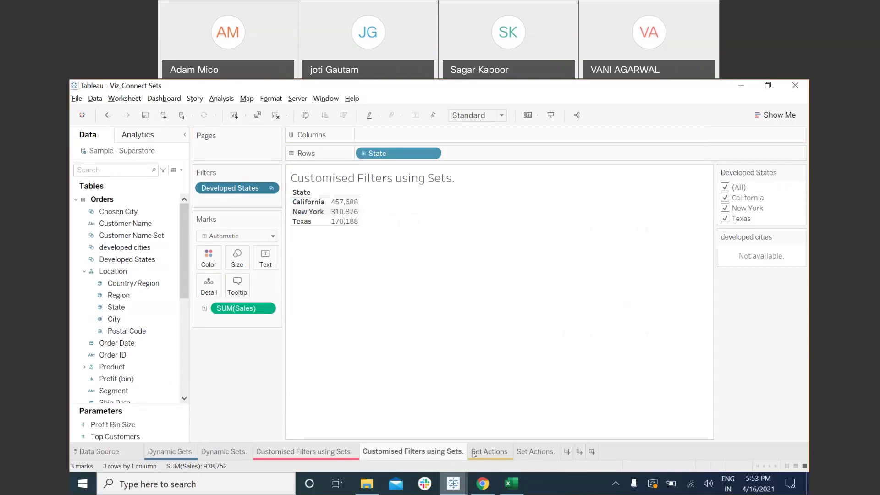
Step: Add a new worksheet that lists City on Rows with Sales as text
{"action": "left_click", "coordinate": [567, 451]}
{"action": "left_click_drag", "start_coordinate": [114, 319], "coordinate": [289, 288]}
{"action": "scroll", "coordinate": [124, 337], "scroll_direction": "down", "scroll_amount": 5}
{"action": "left_click_drag", "start_coordinate": [114, 248], "coordinate": [364, 250]}
Step: Filter the new worksheet by the developed cities set and show its filter control
{"action": "left_click_drag", "start_coordinate": [122, 247], "coordinate": [229, 192]}
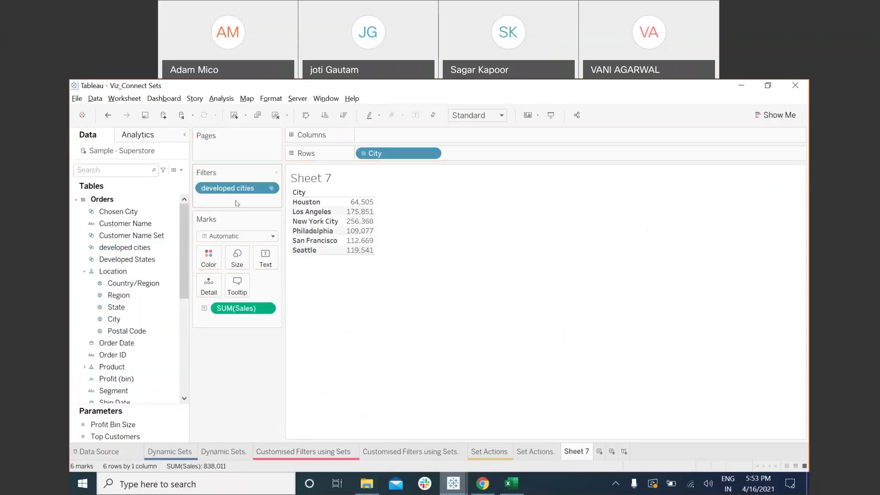
{"action": "right_click", "coordinate": [231, 189]}
{"action": "left_click", "coordinate": [257, 208]}
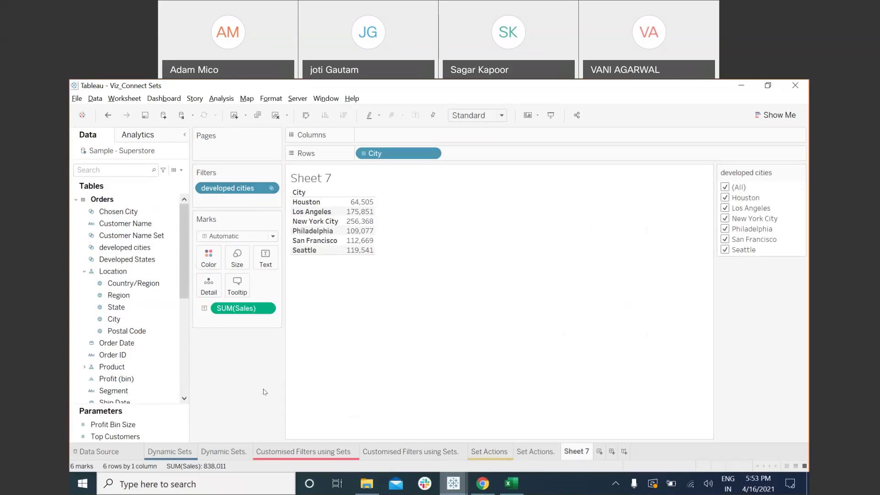
Step: On the "Set Actions" sheet, test the existing set action by selecting several city marks in the scatter plot one after another
{"action": "left_click", "coordinate": [489, 452]}
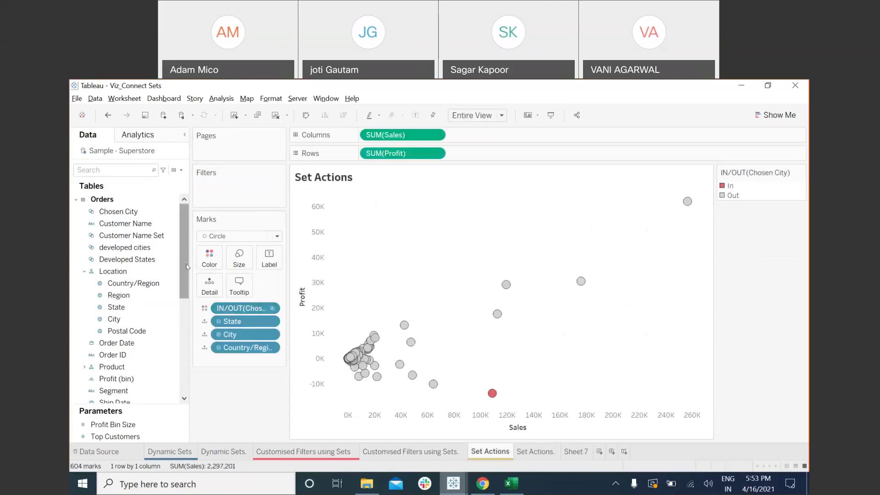
{"action": "left_click", "coordinate": [506, 285]}
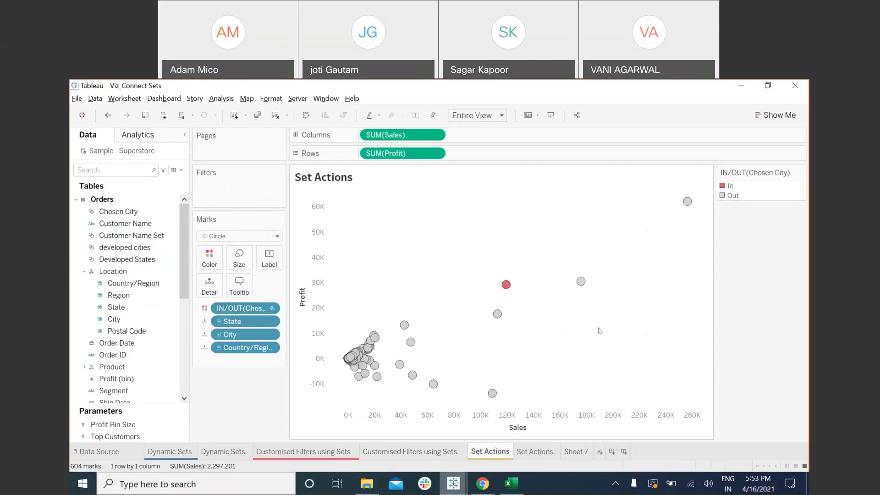
{"action": "left_click", "coordinate": [581, 282]}
{"action": "left_click", "coordinate": [687, 202]}
{"action": "left_click", "coordinate": [506, 284]}
{"action": "left_click", "coordinate": [498, 315]}
{"action": "left_click", "coordinate": [405, 325]}
Step: Add a new worksheet with a scatter plot of Sales on Columns against Profit on Rows, broken down by City
{"action": "left_click", "coordinate": [600, 452]}
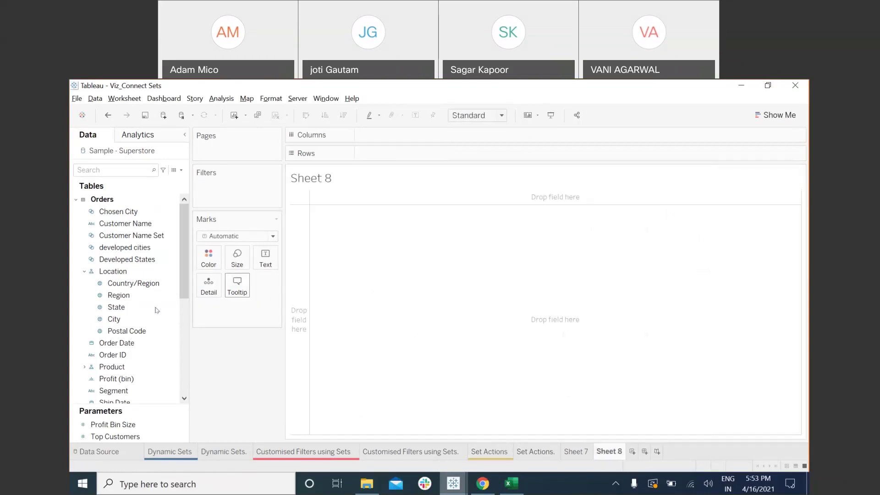
{"action": "scroll", "coordinate": [155, 314], "scroll_direction": "down", "scroll_amount": 3}
{"action": "scroll", "coordinate": [149, 334], "scroll_direction": "down", "scroll_amount": 2}
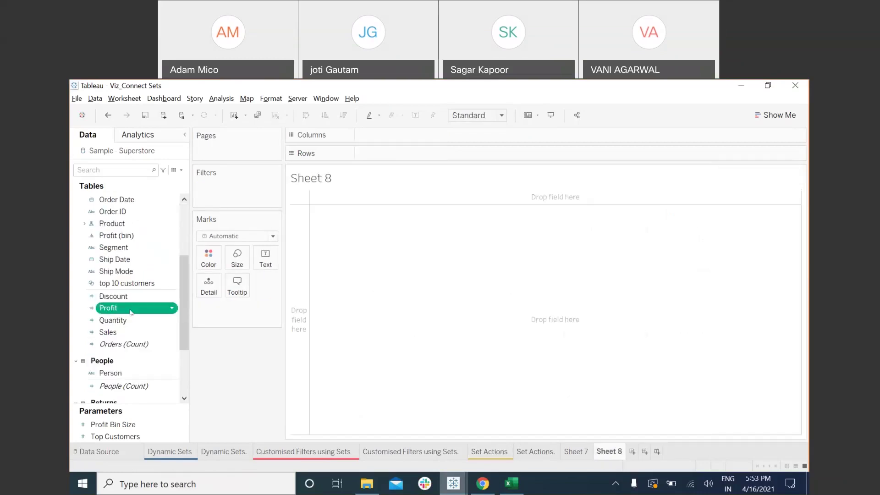
{"action": "double_click", "coordinate": [133, 308]}
{"action": "double_click", "coordinate": [133, 332]}
{"action": "scroll", "coordinate": [143, 311], "scroll_direction": "up", "scroll_amount": 4}
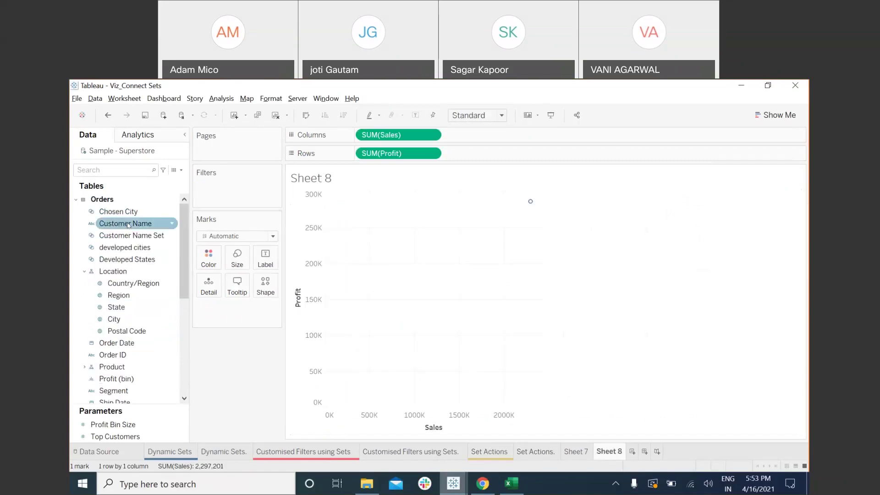
{"action": "left_click_drag", "start_coordinate": [138, 319], "coordinate": [216, 261]}
Step: Enlarge the scatter plot's marks and change their mark type to Circle
{"action": "left_click", "coordinate": [237, 257]}
{"action": "left_click_drag", "start_coordinate": [249, 283], "coordinate": [279, 283]}
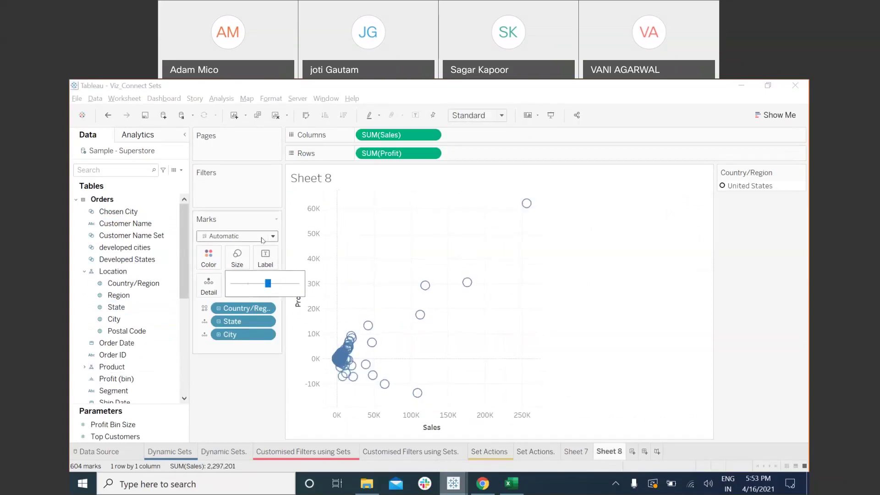
{"action": "left_click", "coordinate": [238, 236]}
{"action": "left_click", "coordinate": [217, 306]}
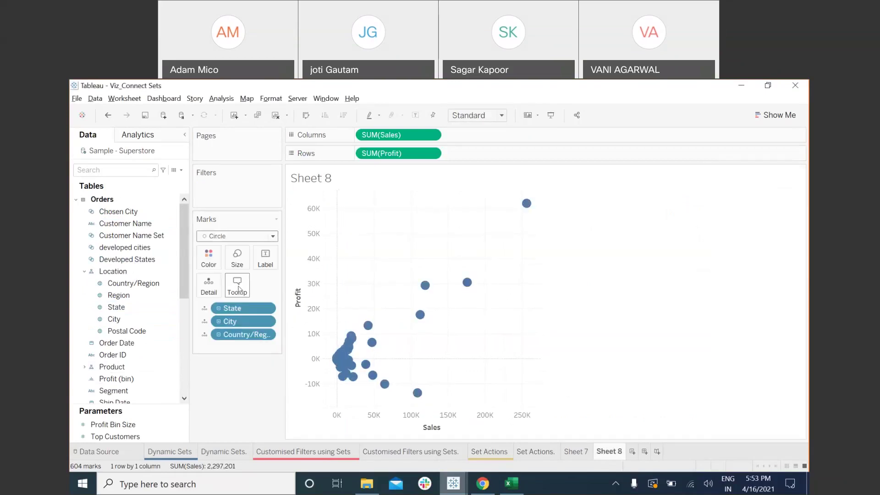
Step: Give the circles a black border and fit the chart to Entire View
{"action": "left_click", "coordinate": [208, 257]}
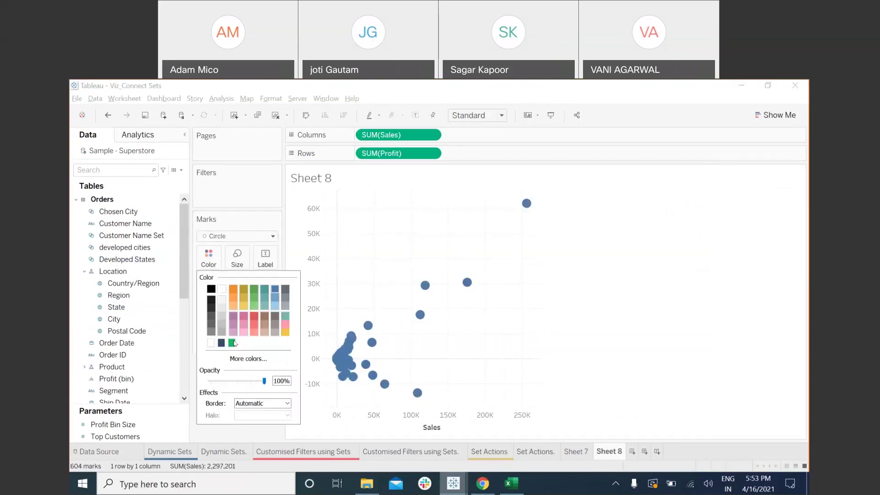
{"action": "left_click", "coordinate": [263, 403]}
{"action": "left_click", "coordinate": [242, 320]}
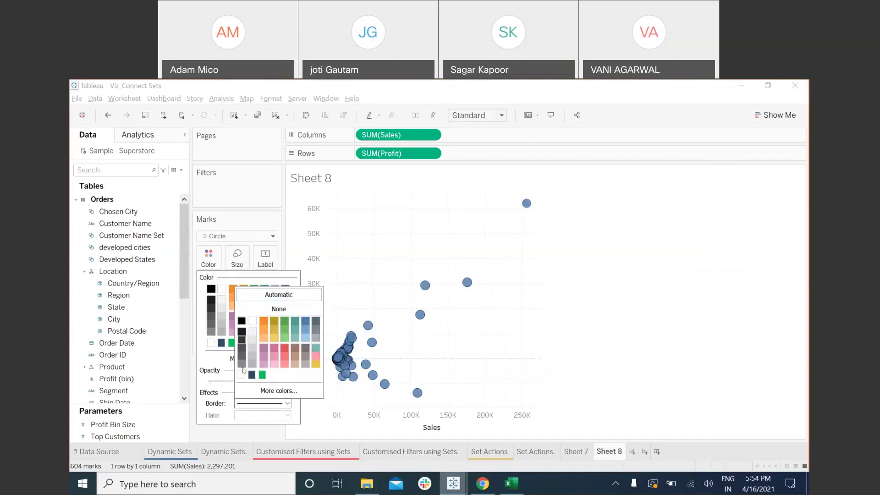
{"action": "left_click", "coordinate": [246, 429]}
{"action": "left_click", "coordinate": [476, 115]}
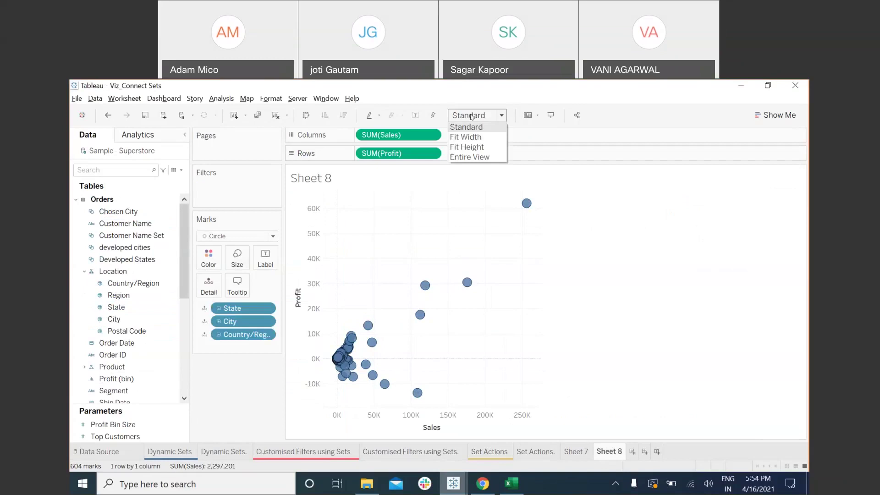
{"action": "left_click", "coordinate": [513, 159]}
{"action": "mouse_move", "coordinate": [372, 348]}
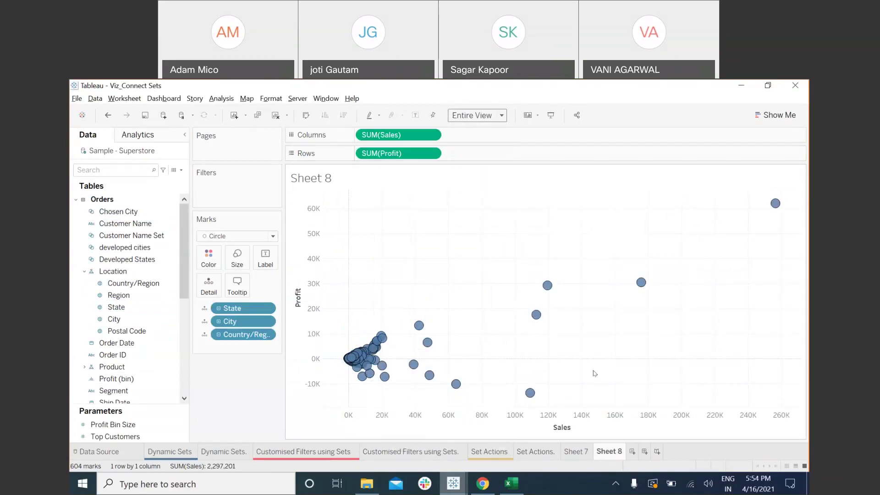
Step: Create a set from the City field named "selected city" that contains only Aberdeen
{"action": "left_click", "coordinate": [172, 319]}
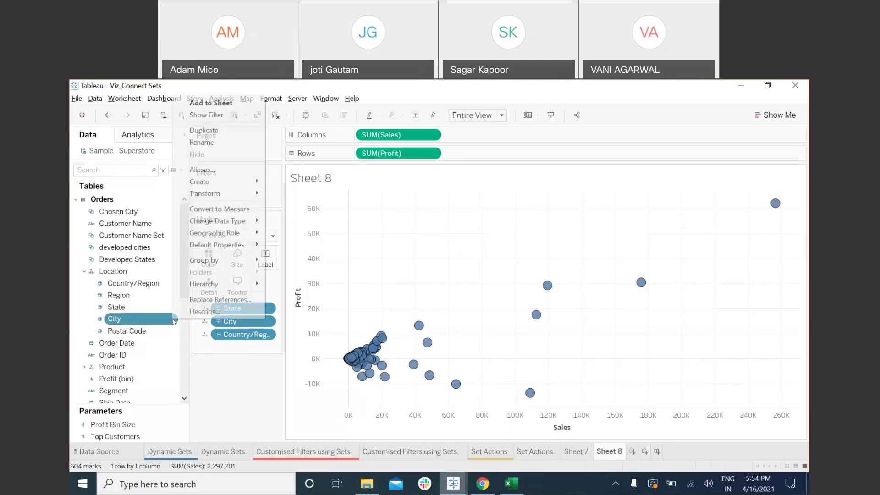
{"action": "key", "text": "Escape"}
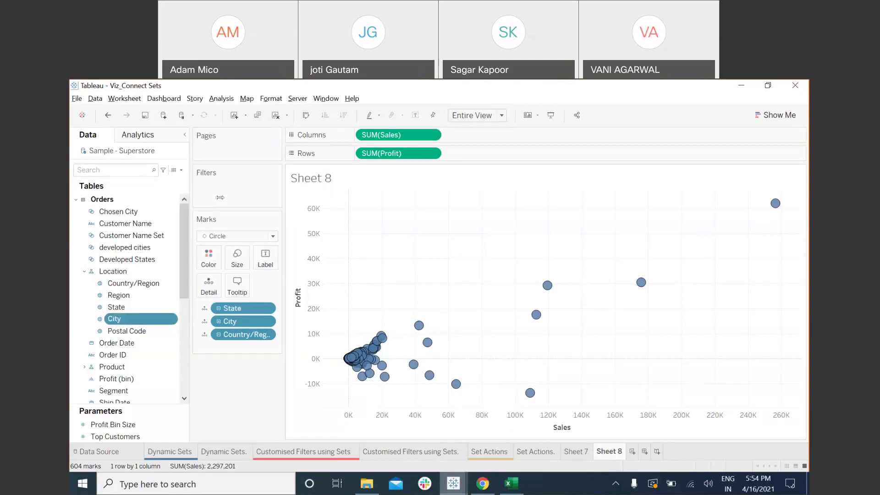
{"action": "left_click", "coordinate": [350, 206]}
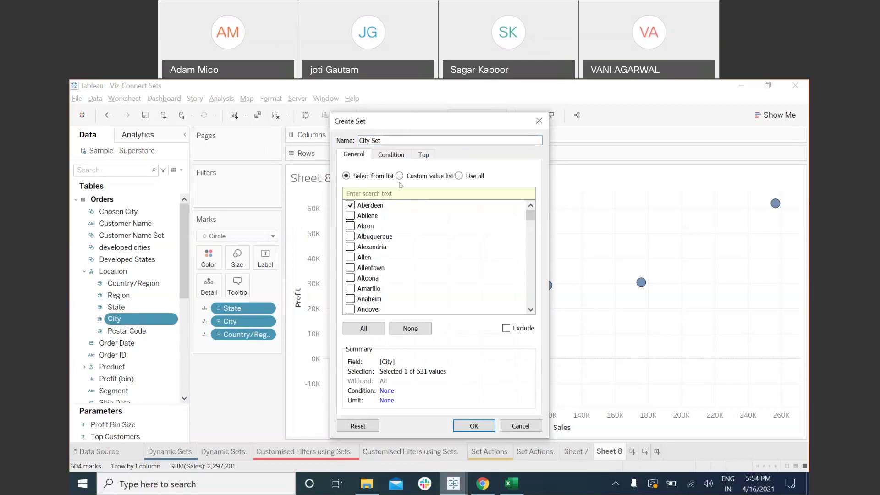
{"action": "left_click_drag", "start_coordinate": [403, 132], "coordinate": [393, 143]}
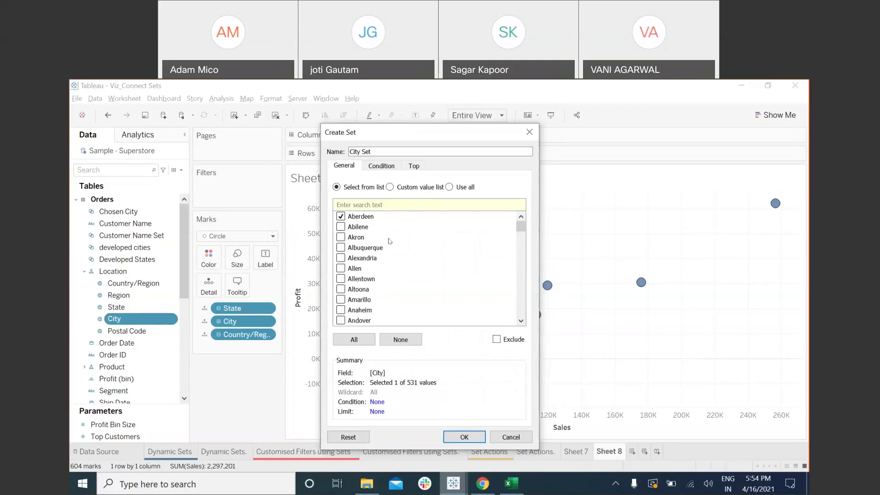
{"action": "triple_click", "coordinate": [388, 151]}
{"action": "type", "text": "se"}
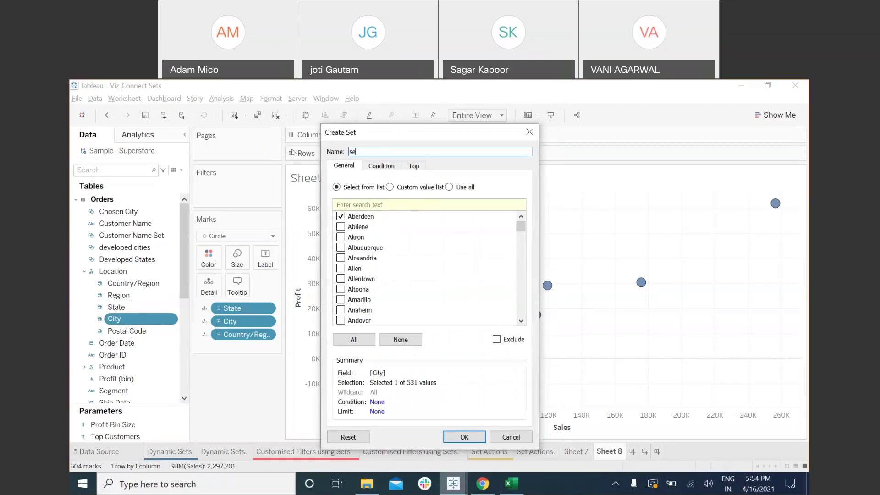
{"action": "type", "text": "lected city"}
{"action": "left_click", "coordinate": [464, 437]}
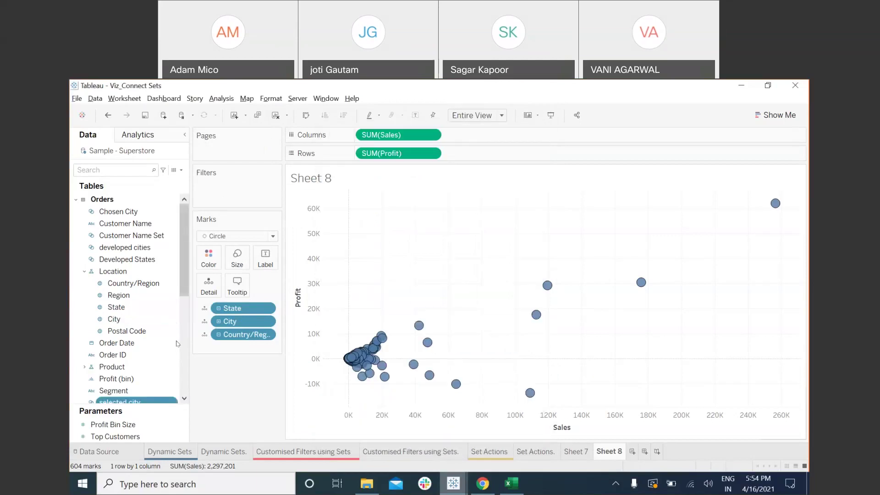
Step: Color the scatter plot's marks by the selected city set and make the Out color a lighter grey
{"action": "left_click_drag", "start_coordinate": [120, 402], "coordinate": [215, 260]}
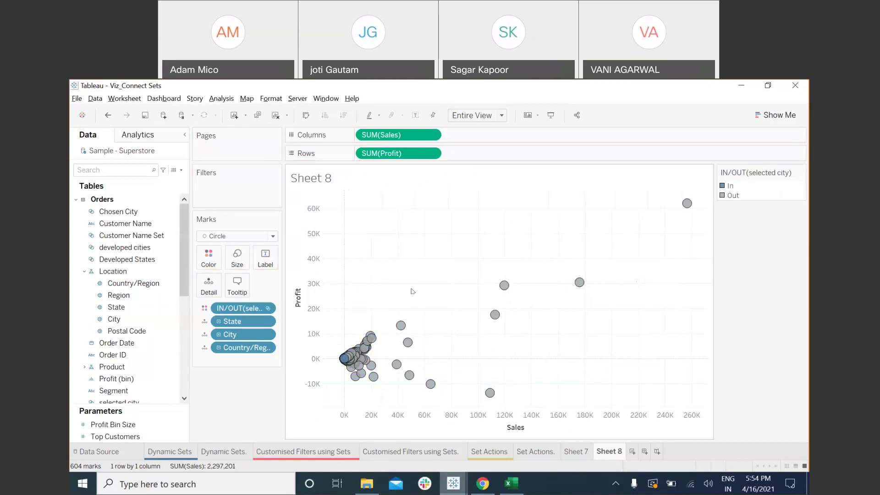
{"action": "mouse_move", "coordinate": [343, 360]}
{"action": "double_click", "coordinate": [733, 196]}
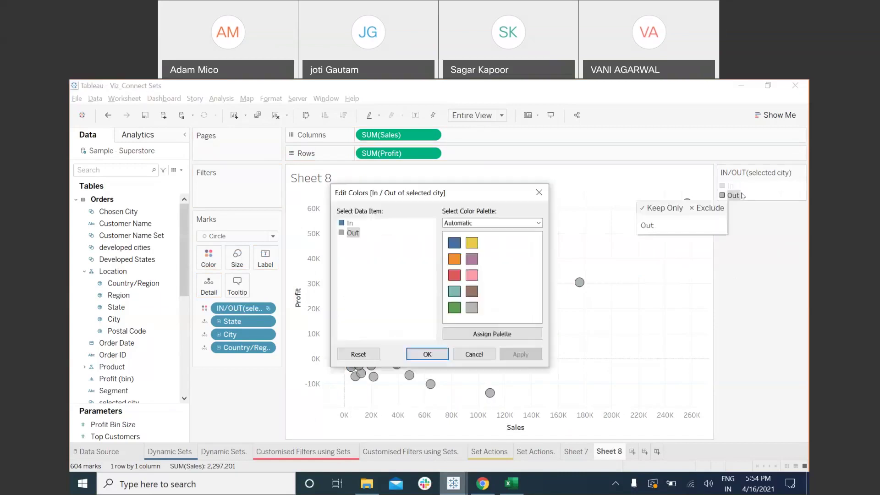
{"action": "double_click", "coordinate": [353, 233]}
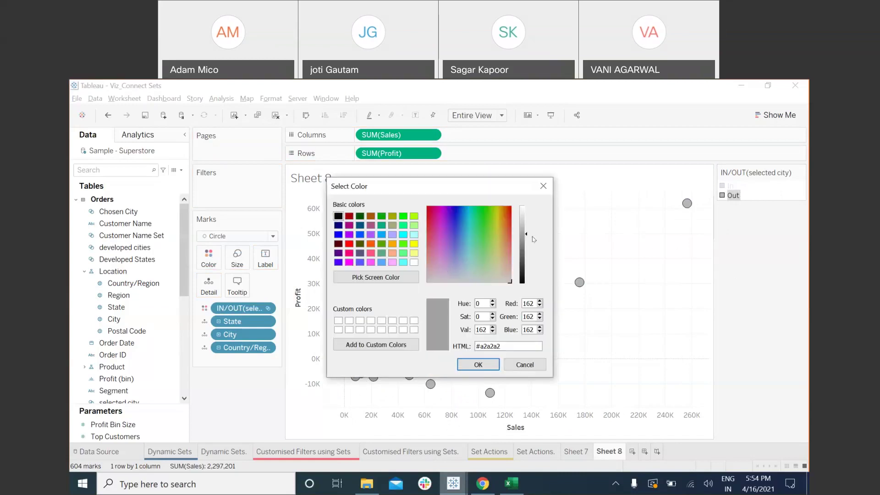
{"action": "left_click", "coordinate": [480, 365]}
{"action": "left_click", "coordinate": [426, 354]}
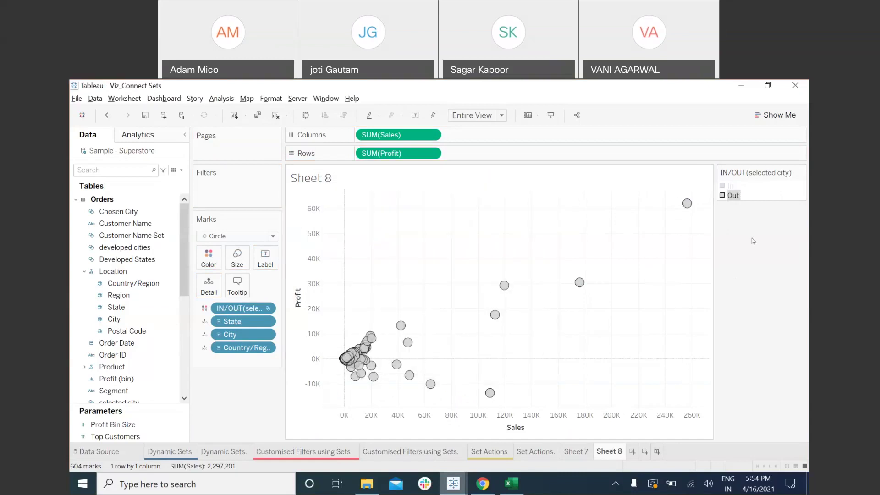
{"action": "mouse_move", "coordinate": [343, 363]}
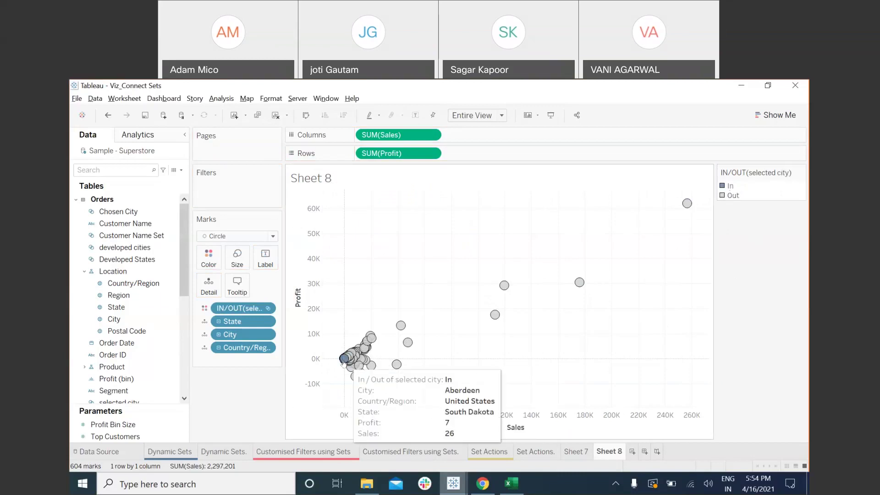
{"action": "mouse_move", "coordinate": [578, 284]}
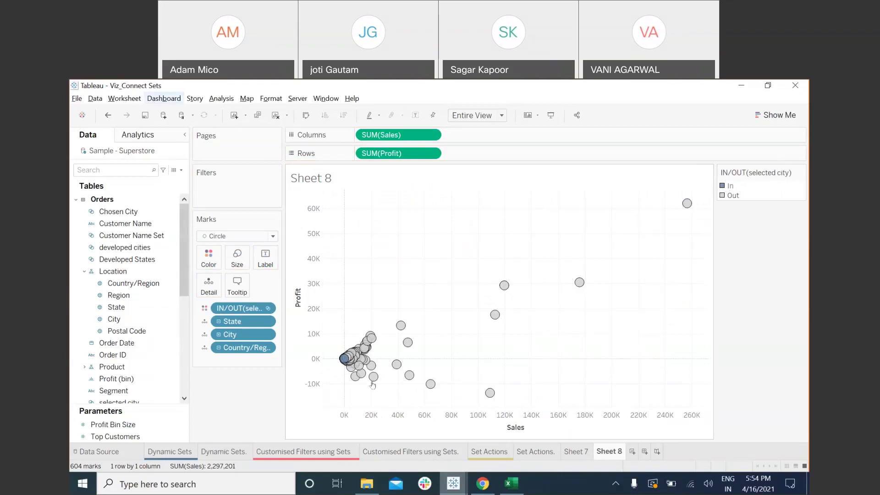
Step: Add a Change Set Values action on Sheet 8, run on Select, that targets the Chosen City set and keeps set values on clearing
{"action": "left_click", "coordinate": [130, 97]}
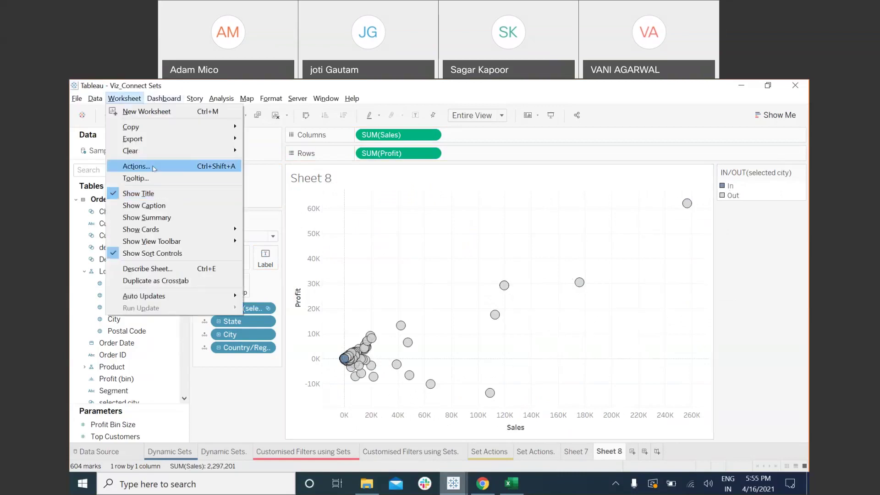
{"action": "left_click", "coordinate": [136, 166]}
{"action": "left_click", "coordinate": [347, 305]}
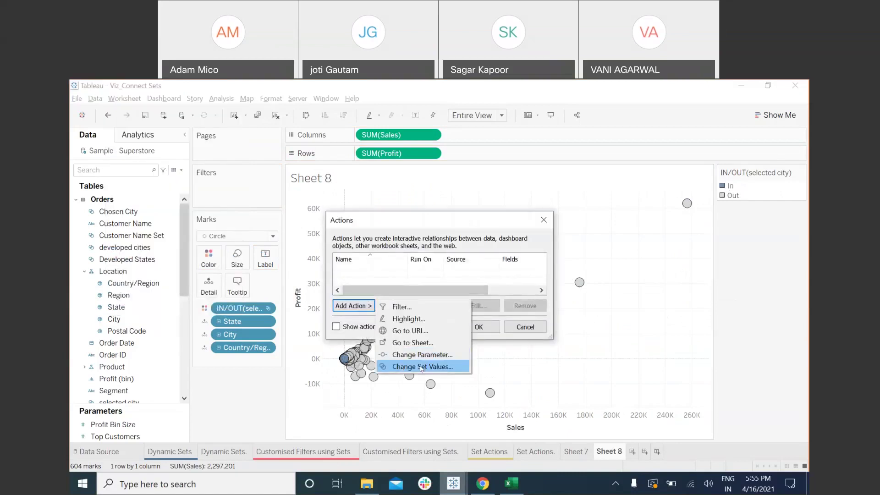
{"action": "left_click", "coordinate": [403, 366]}
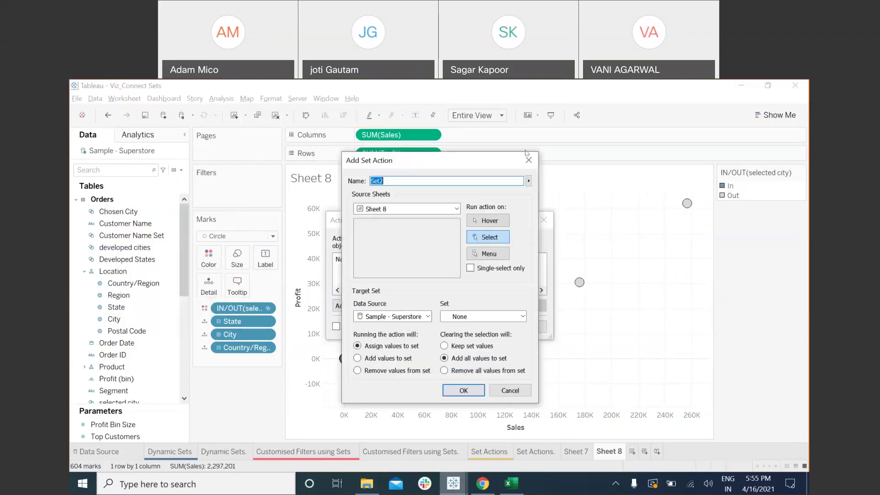
{"action": "left_click_drag", "start_coordinate": [526, 153], "coordinate": [639, 144]}
{"action": "left_click", "coordinate": [588, 310]}
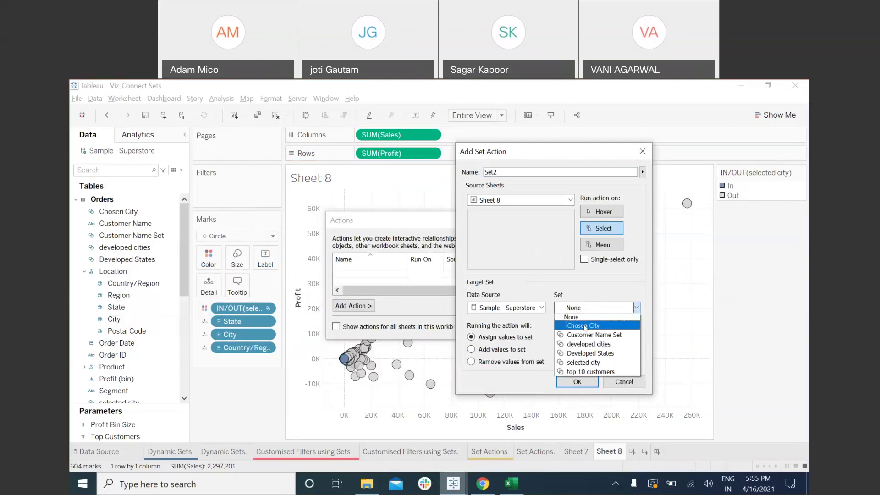
{"action": "left_click", "coordinate": [593, 326]}
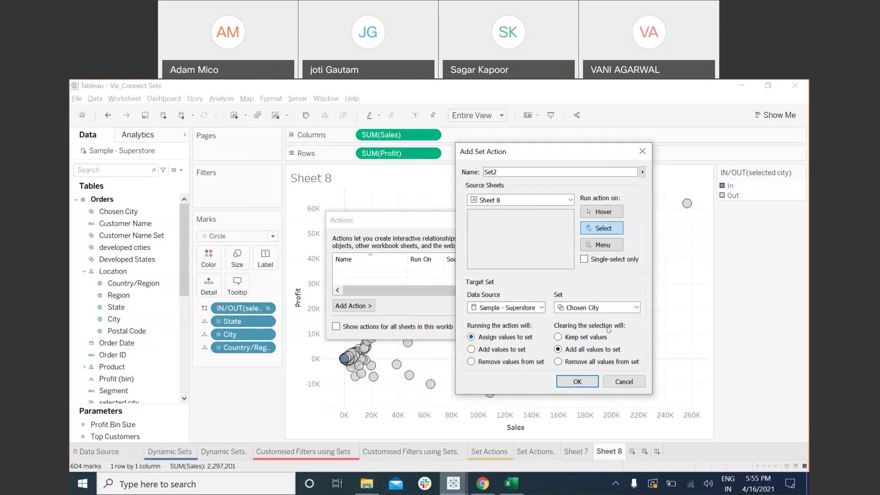
{"action": "left_click", "coordinate": [582, 338]}
{"action": "left_click", "coordinate": [578, 381]}
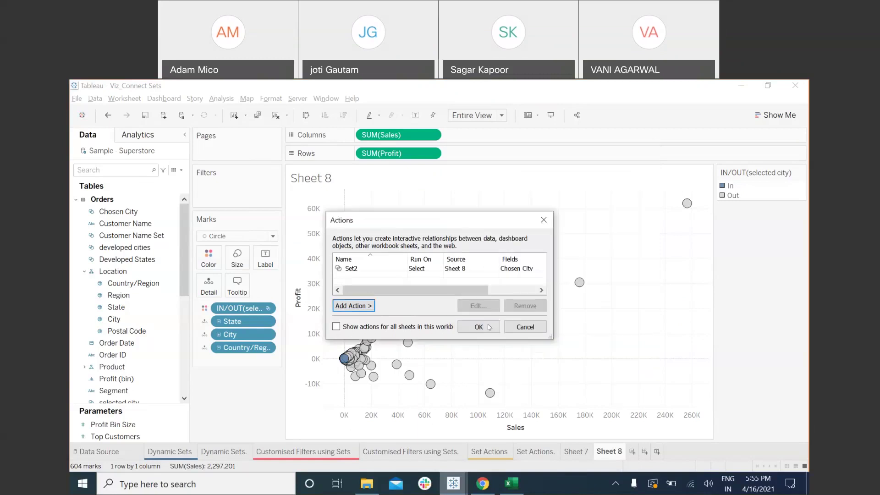
{"action": "left_click", "coordinate": [469, 326]}
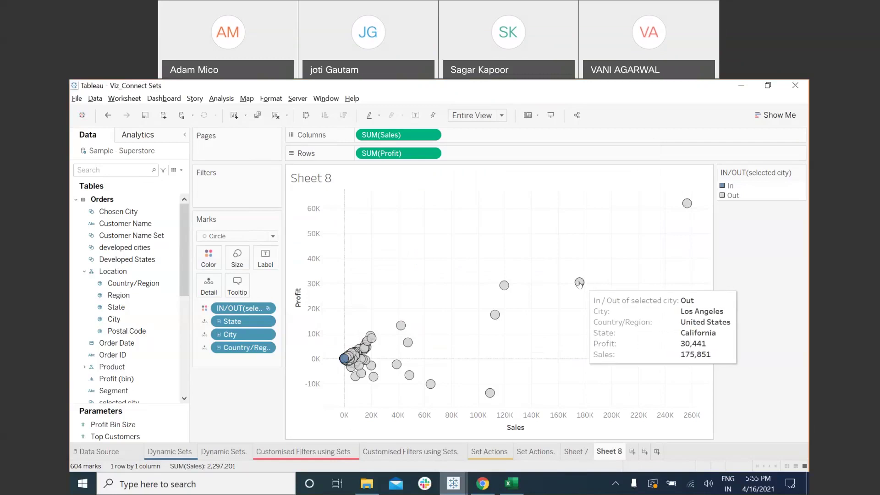
Step: Test the new set action by selecting the Los Angeles mark in the scatter plot
{"action": "mouse_move", "coordinate": [580, 289]}
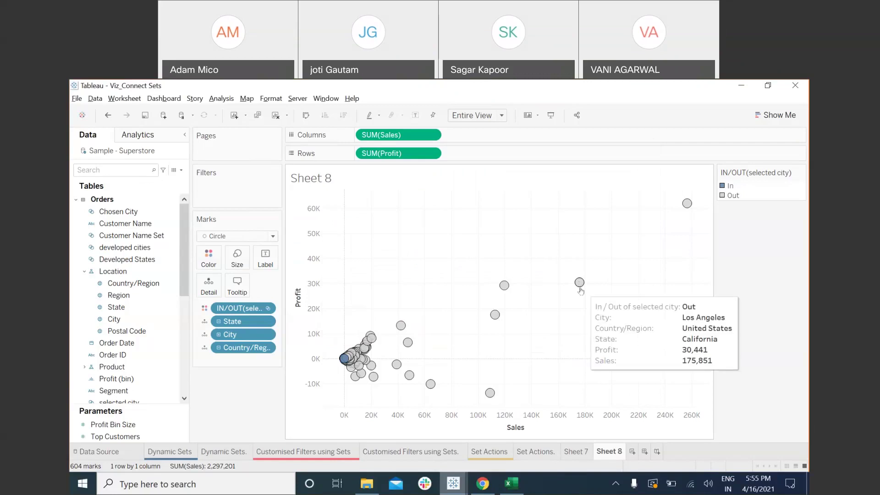
{"action": "left_click", "coordinate": [580, 283]}
{"action": "left_click", "coordinate": [580, 283]}
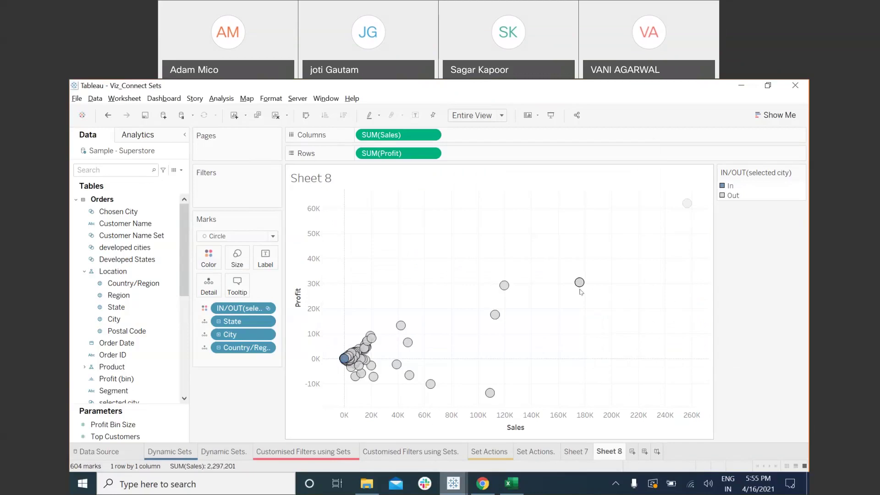
Step: Edit the worksheet's Set2 set action so that it runs on Hover
{"action": "left_click", "coordinate": [130, 98]}
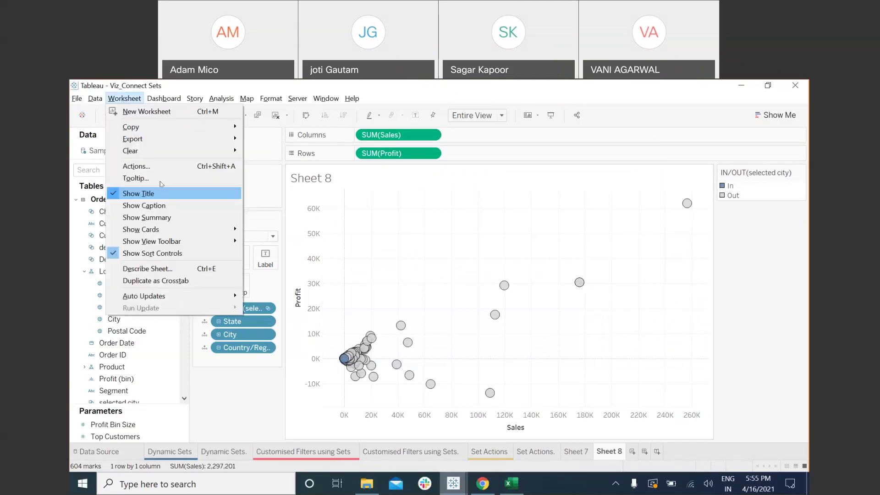
{"action": "left_click", "coordinate": [243, 404]}
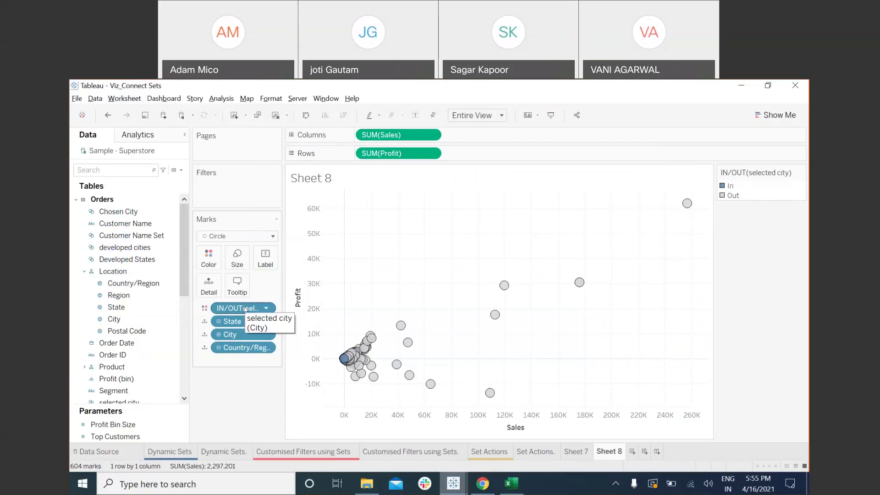
{"action": "left_click", "coordinate": [124, 100]}
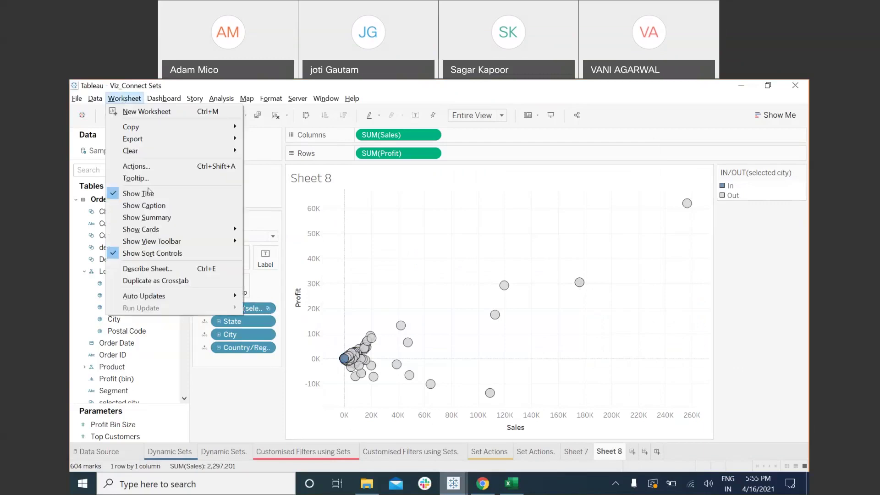
{"action": "left_click", "coordinate": [138, 166]}
{"action": "left_click", "coordinate": [385, 269]}
{"action": "double_click", "coordinate": [385, 269]}
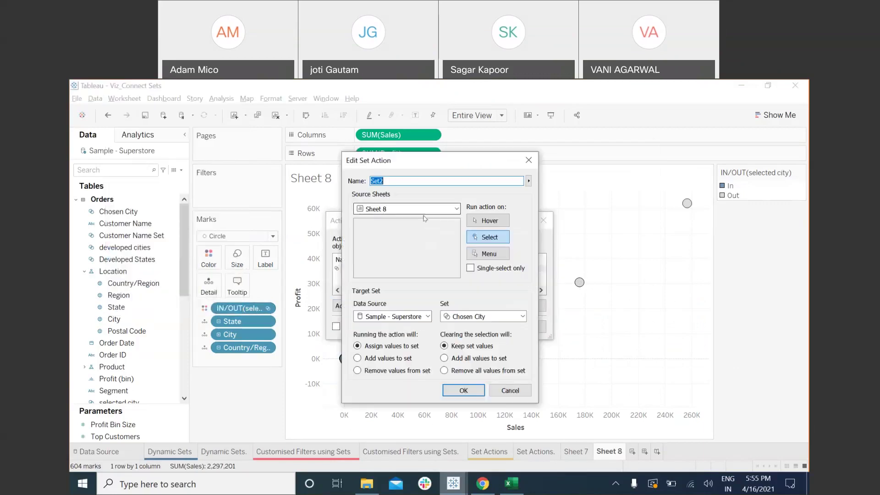
{"action": "left_click", "coordinate": [497, 222]}
Step: Point the Set2 action at the selected city set, keep set values on clearing, and apply the changes
{"action": "left_click", "coordinate": [444, 358]}
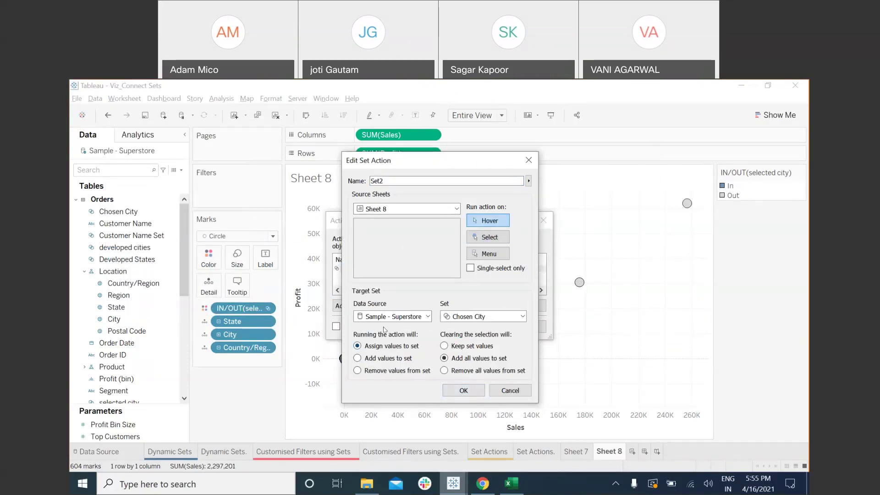
{"action": "left_click", "coordinate": [499, 320]}
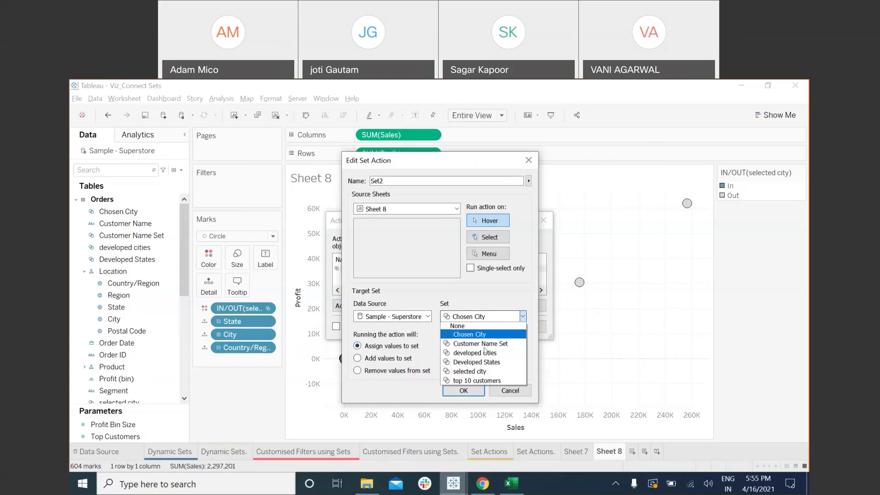
{"action": "left_click", "coordinate": [487, 371]}
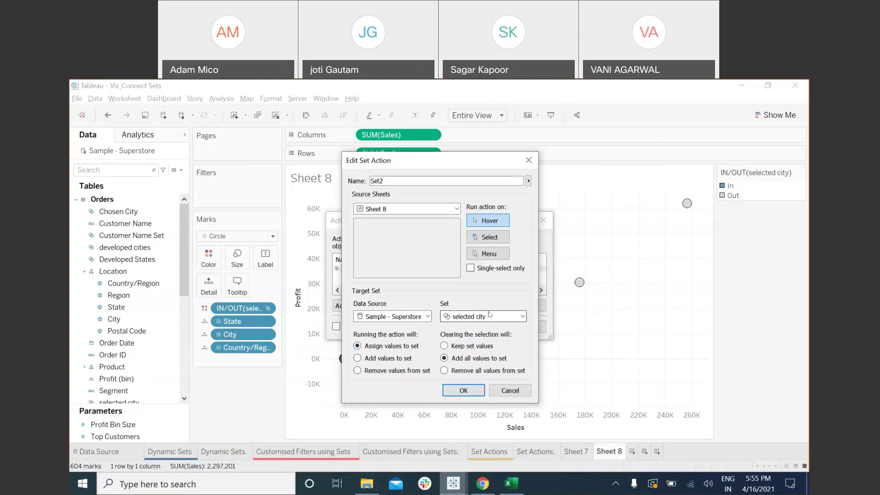
{"action": "left_click", "coordinate": [444, 346]}
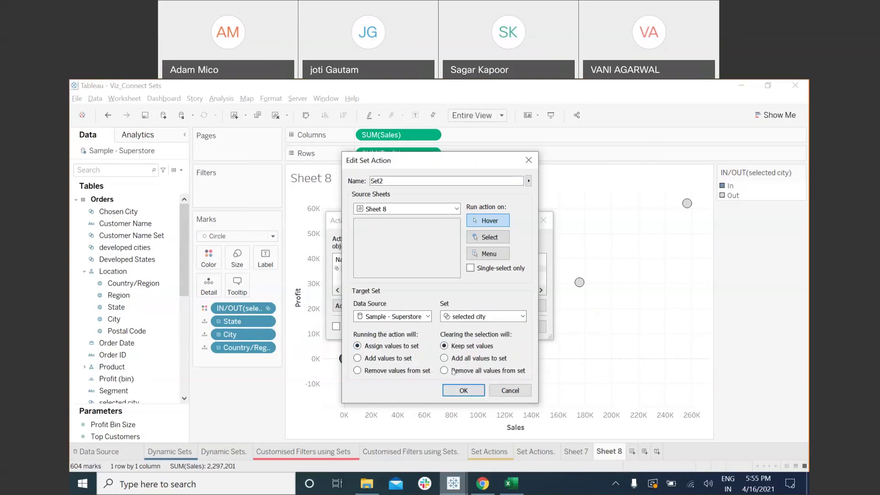
{"action": "left_click", "coordinate": [463, 391]}
{"action": "left_click", "coordinate": [476, 329]}
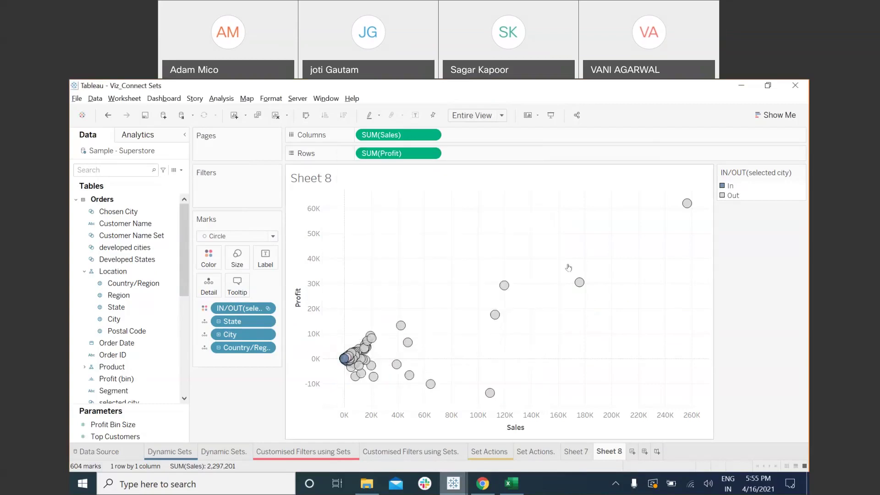
{"action": "mouse_move", "coordinate": [687, 203]}
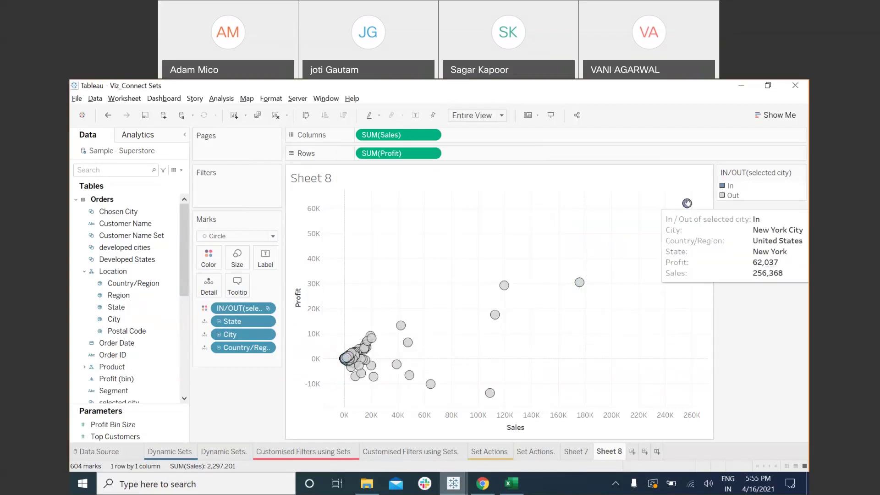